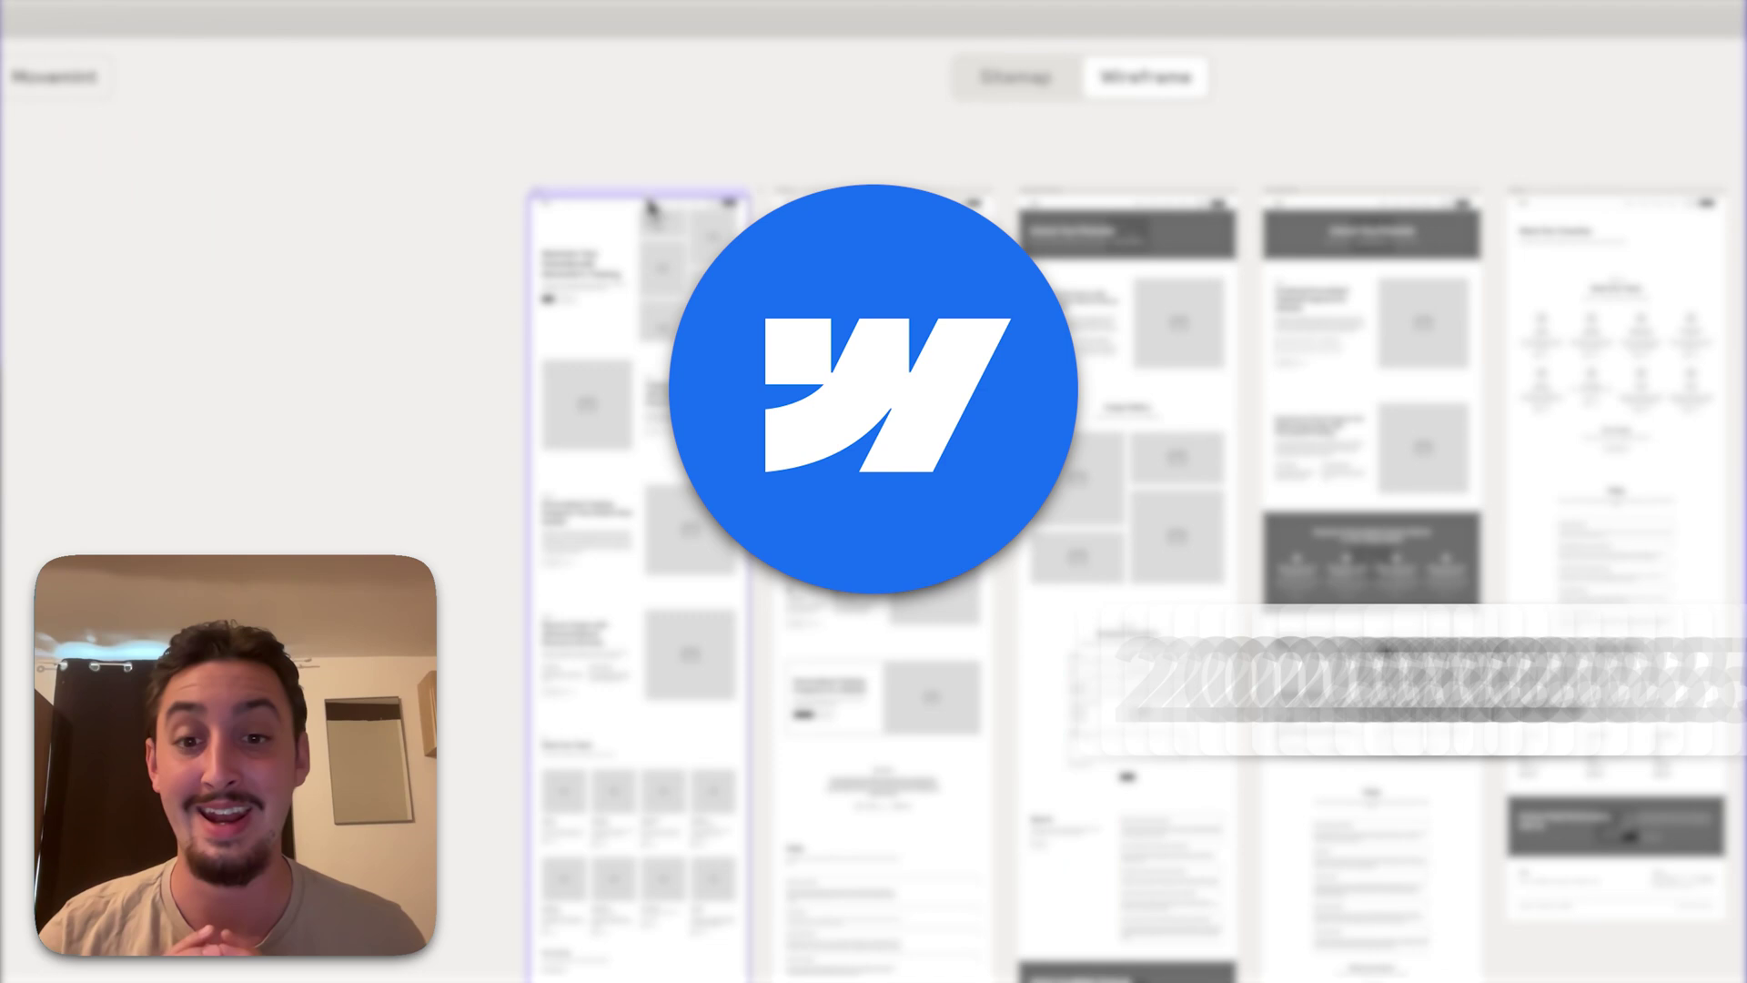
- Paste the copied Site Builder page and scroll through the library's feature, pricing and hero sections
{"action": "right_click", "coordinate": [718, 195]}
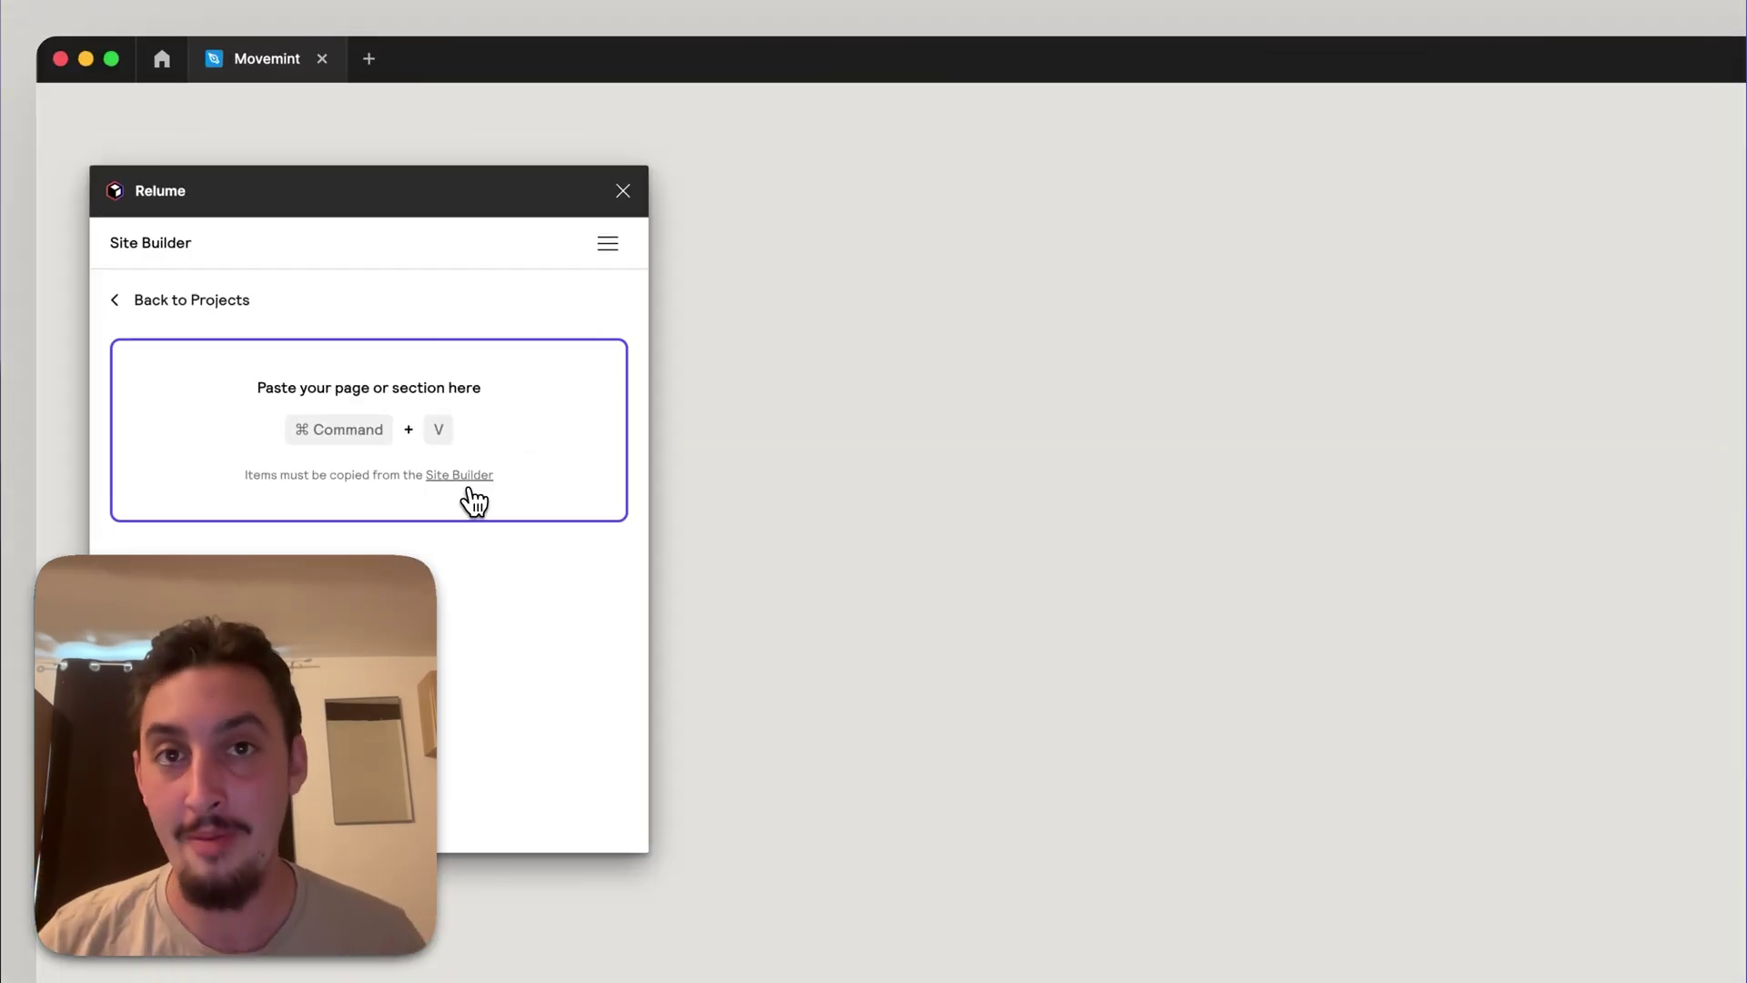
{"action": "key", "text": "super+v"}
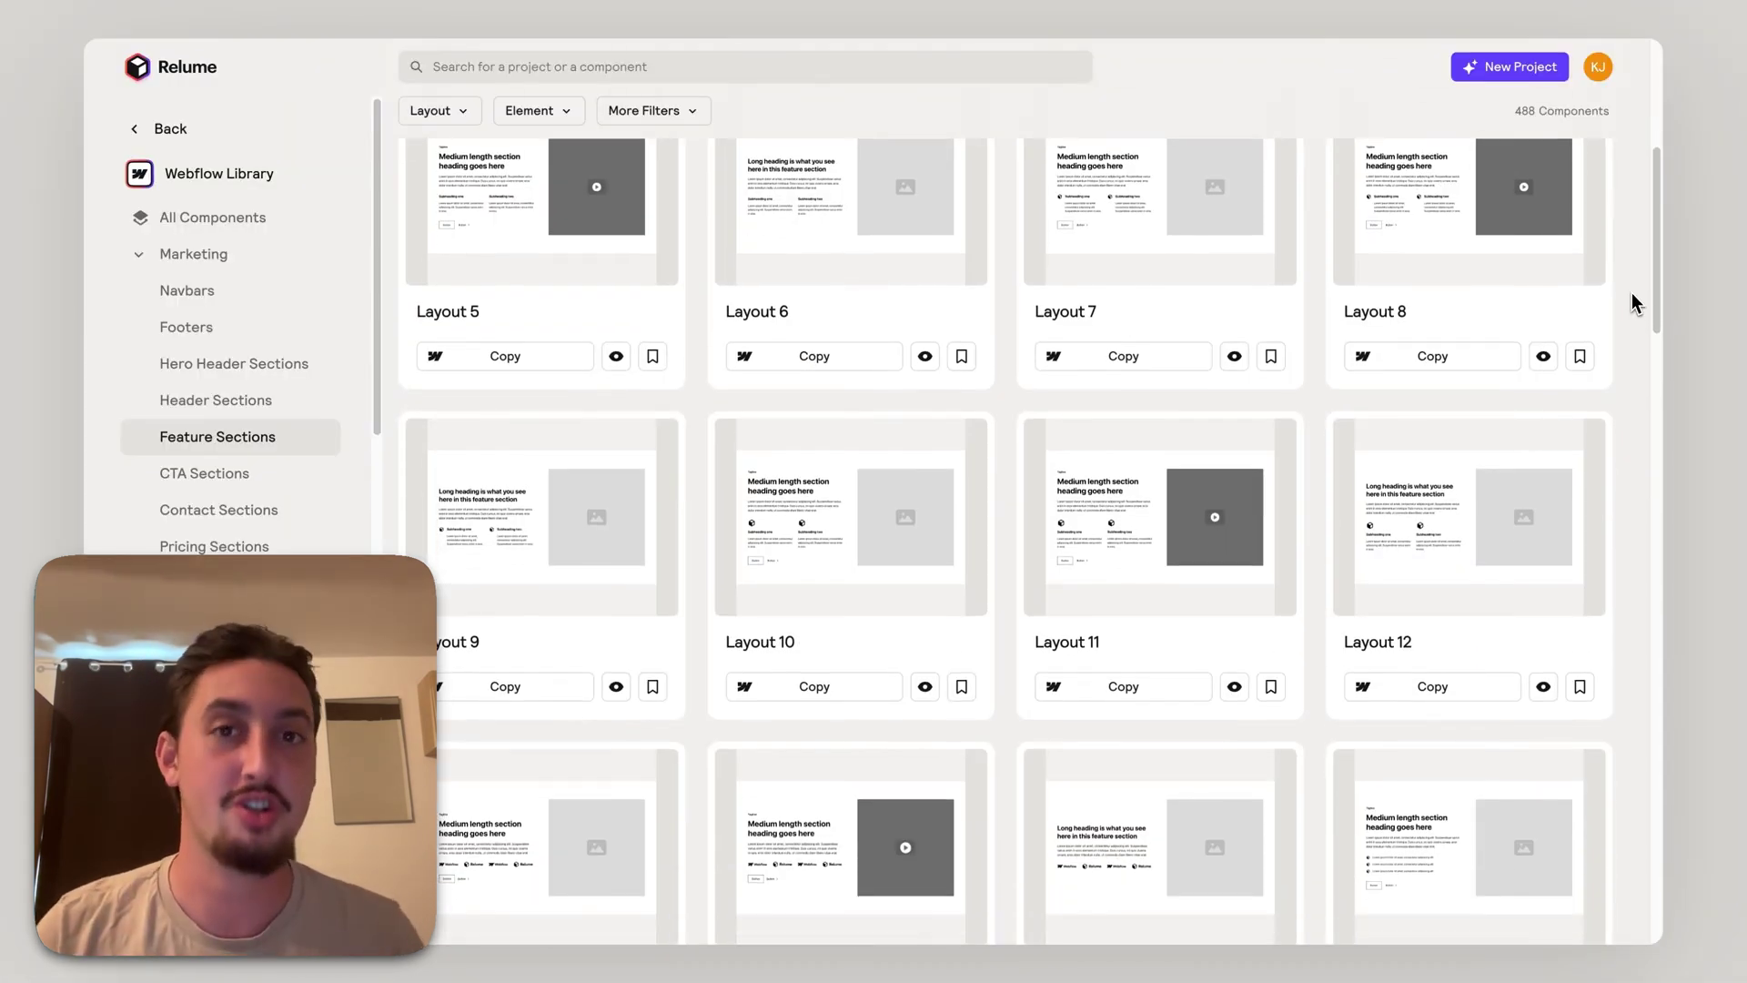
{"action": "scroll", "coordinate": [1630, 303], "scroll_direction": "down", "scroll_amount": 1}
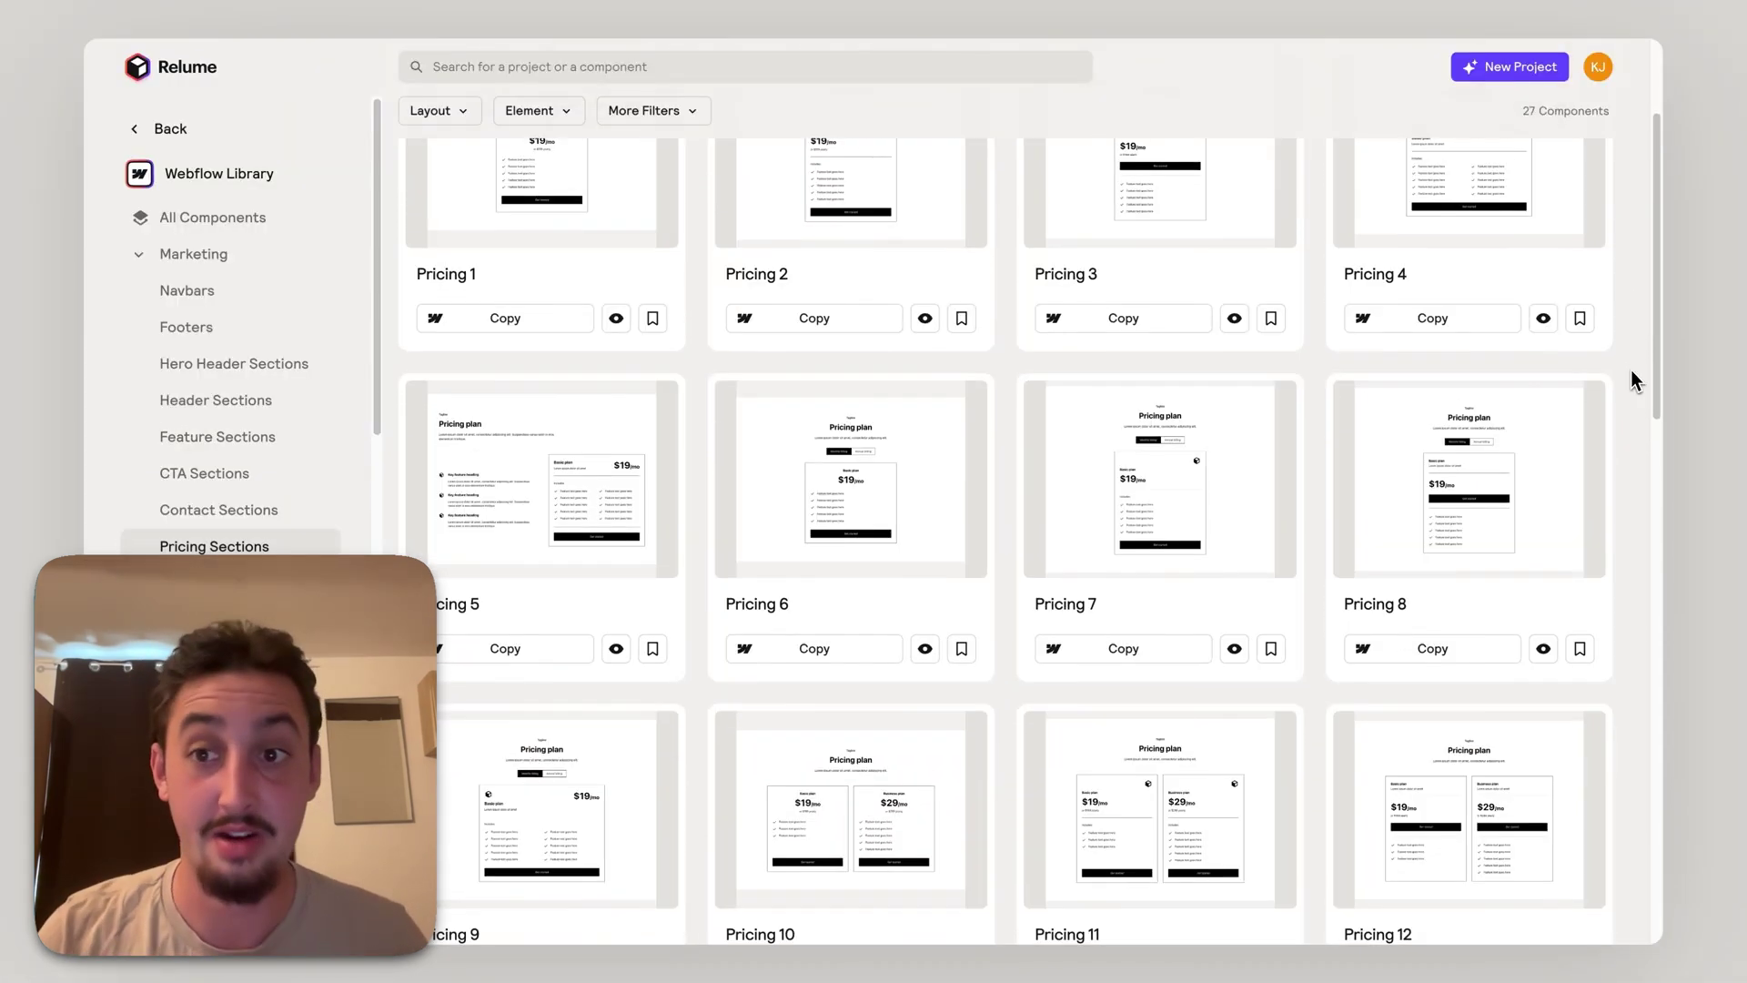
{"action": "scroll", "coordinate": [1631, 381], "scroll_direction": "down", "scroll_amount": 2}
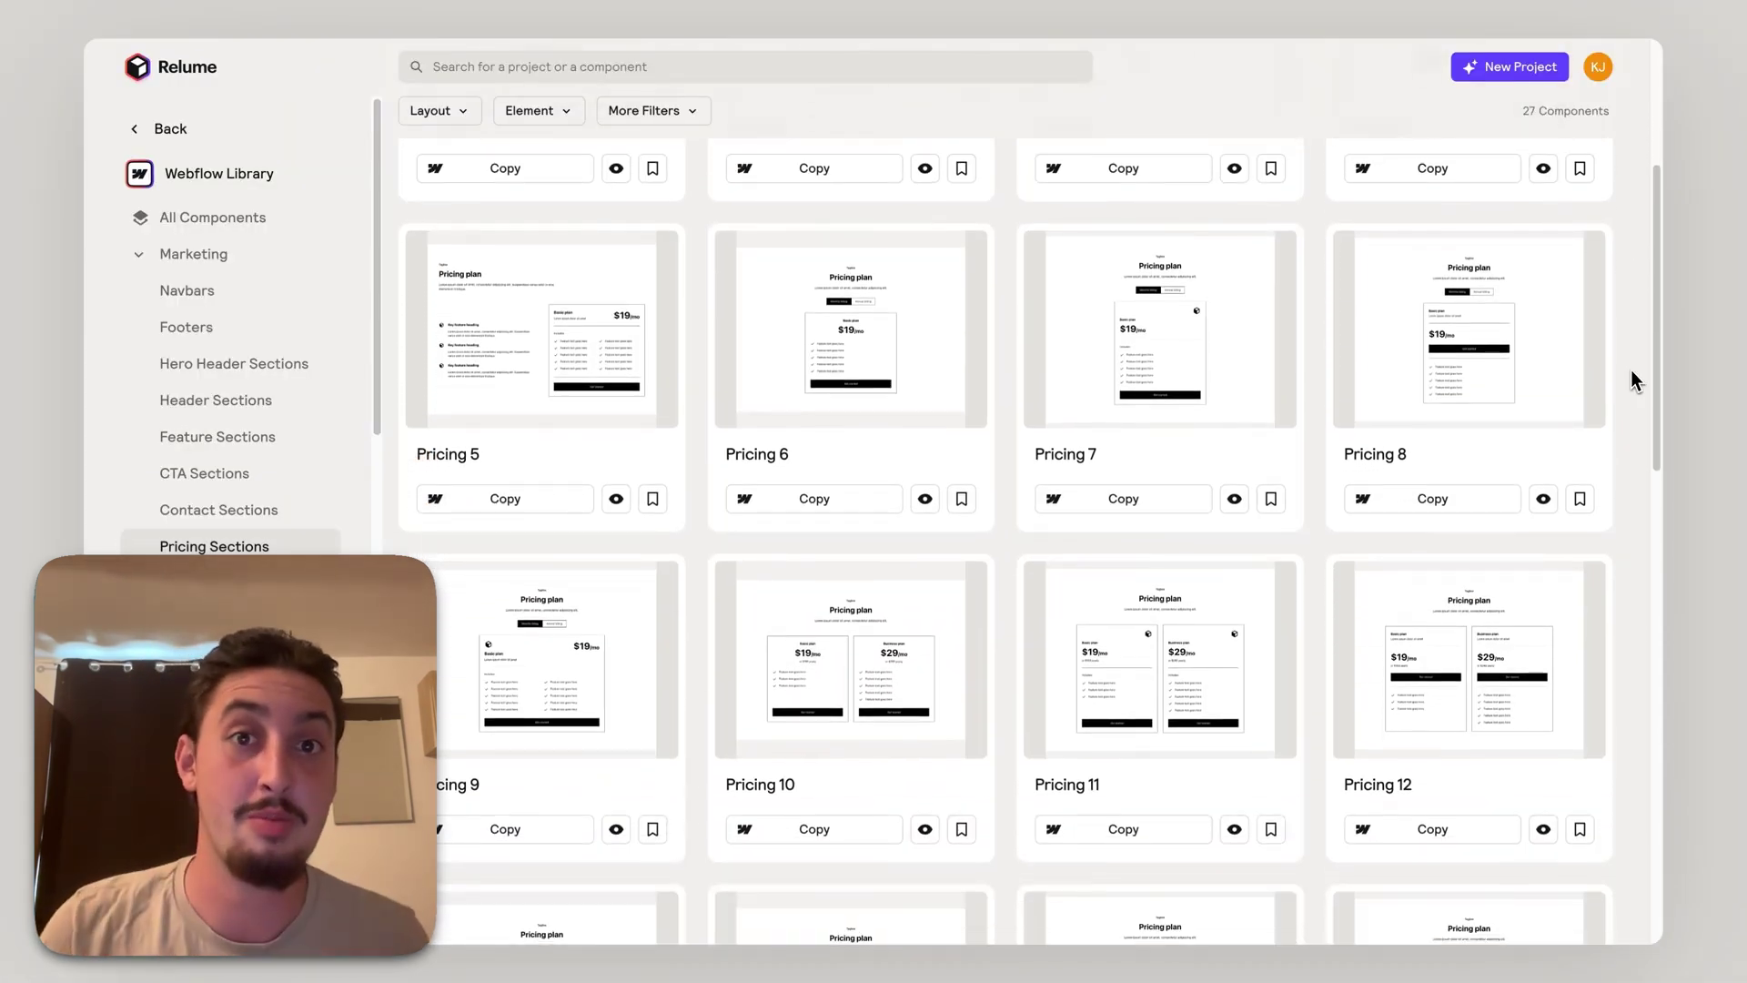
{"action": "scroll", "coordinate": [1630, 369], "scroll_direction": "down", "scroll_amount": 1}
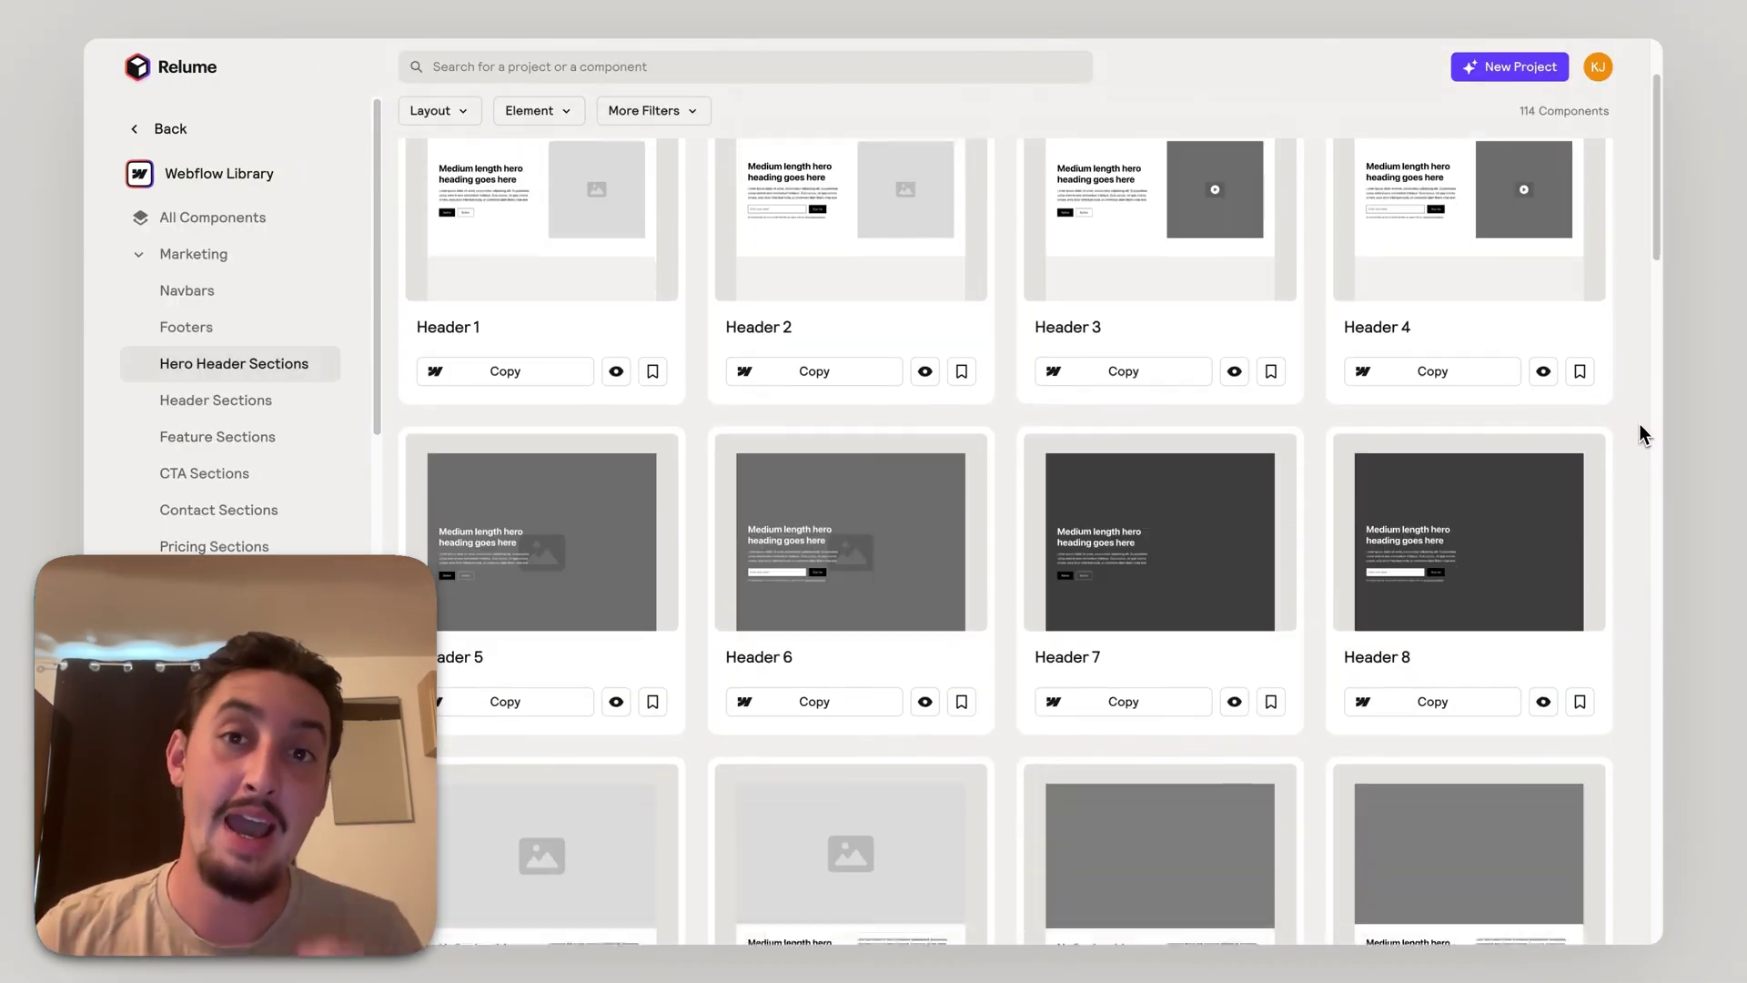
{"action": "scroll", "coordinate": [1640, 428], "scroll_direction": "down", "scroll_amount": 3}
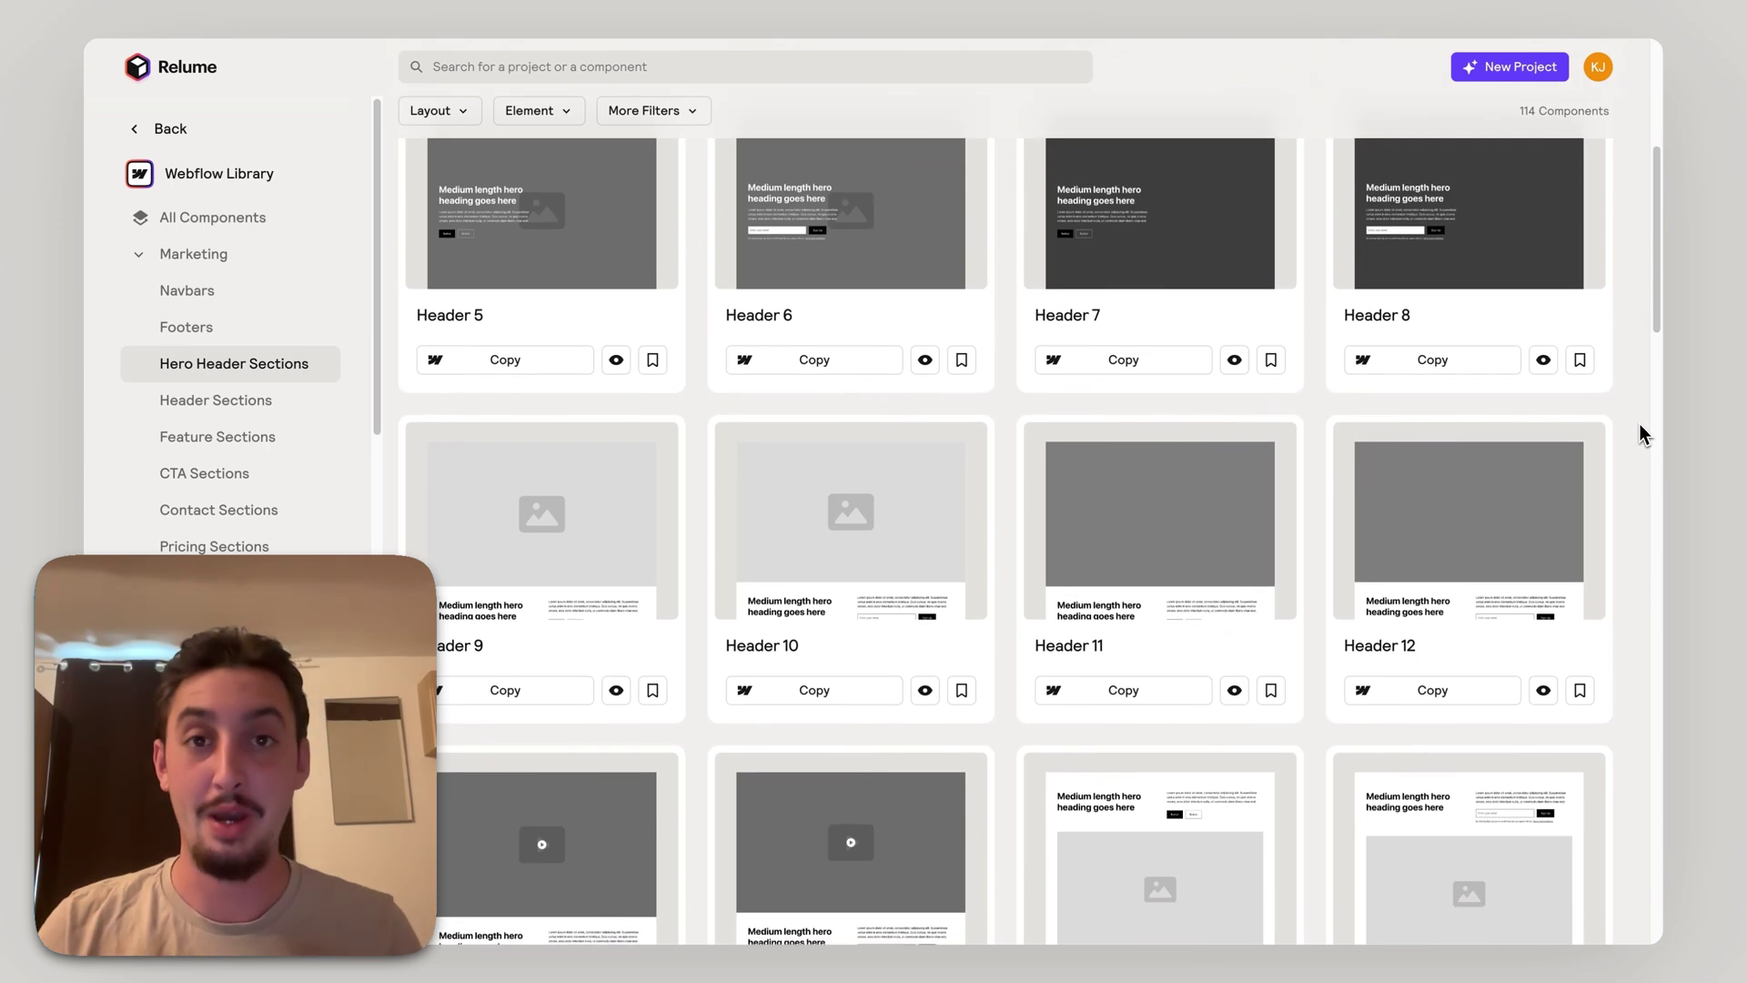
{"action": "scroll", "coordinate": [1639, 423], "scroll_direction": "down", "scroll_amount": 5}
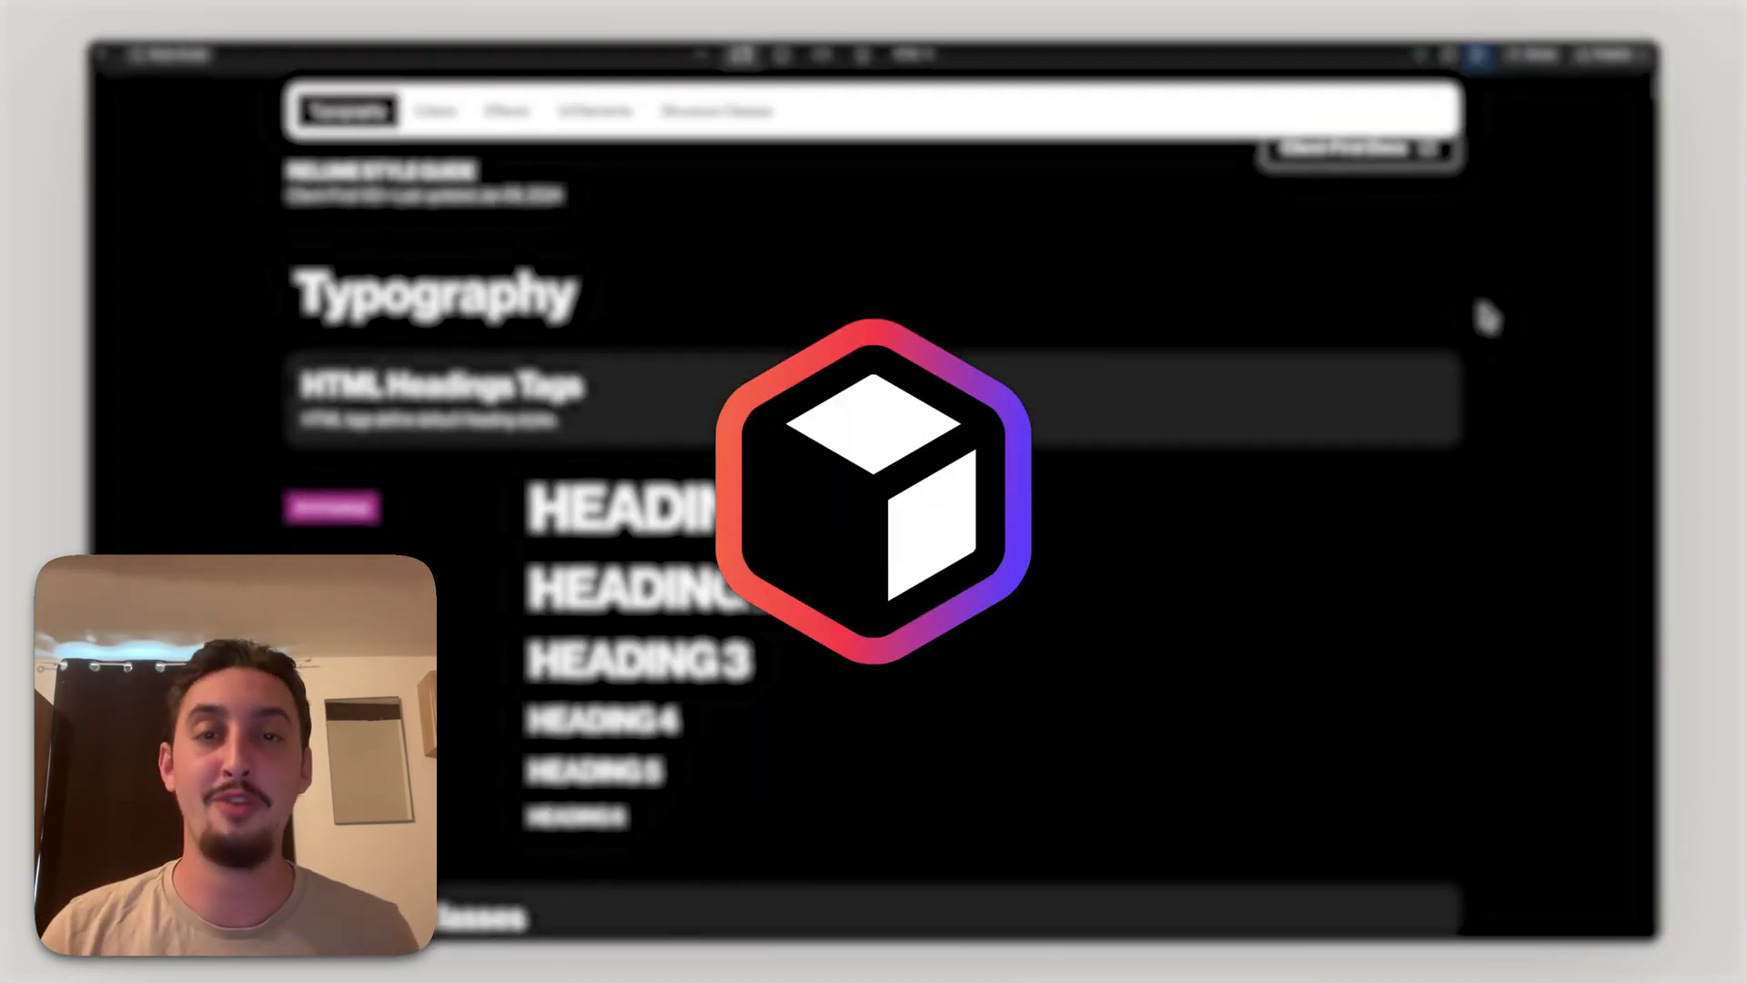
{"action": "scroll", "coordinate": [1516, 404], "scroll_direction": "down", "scroll_amount": 15}
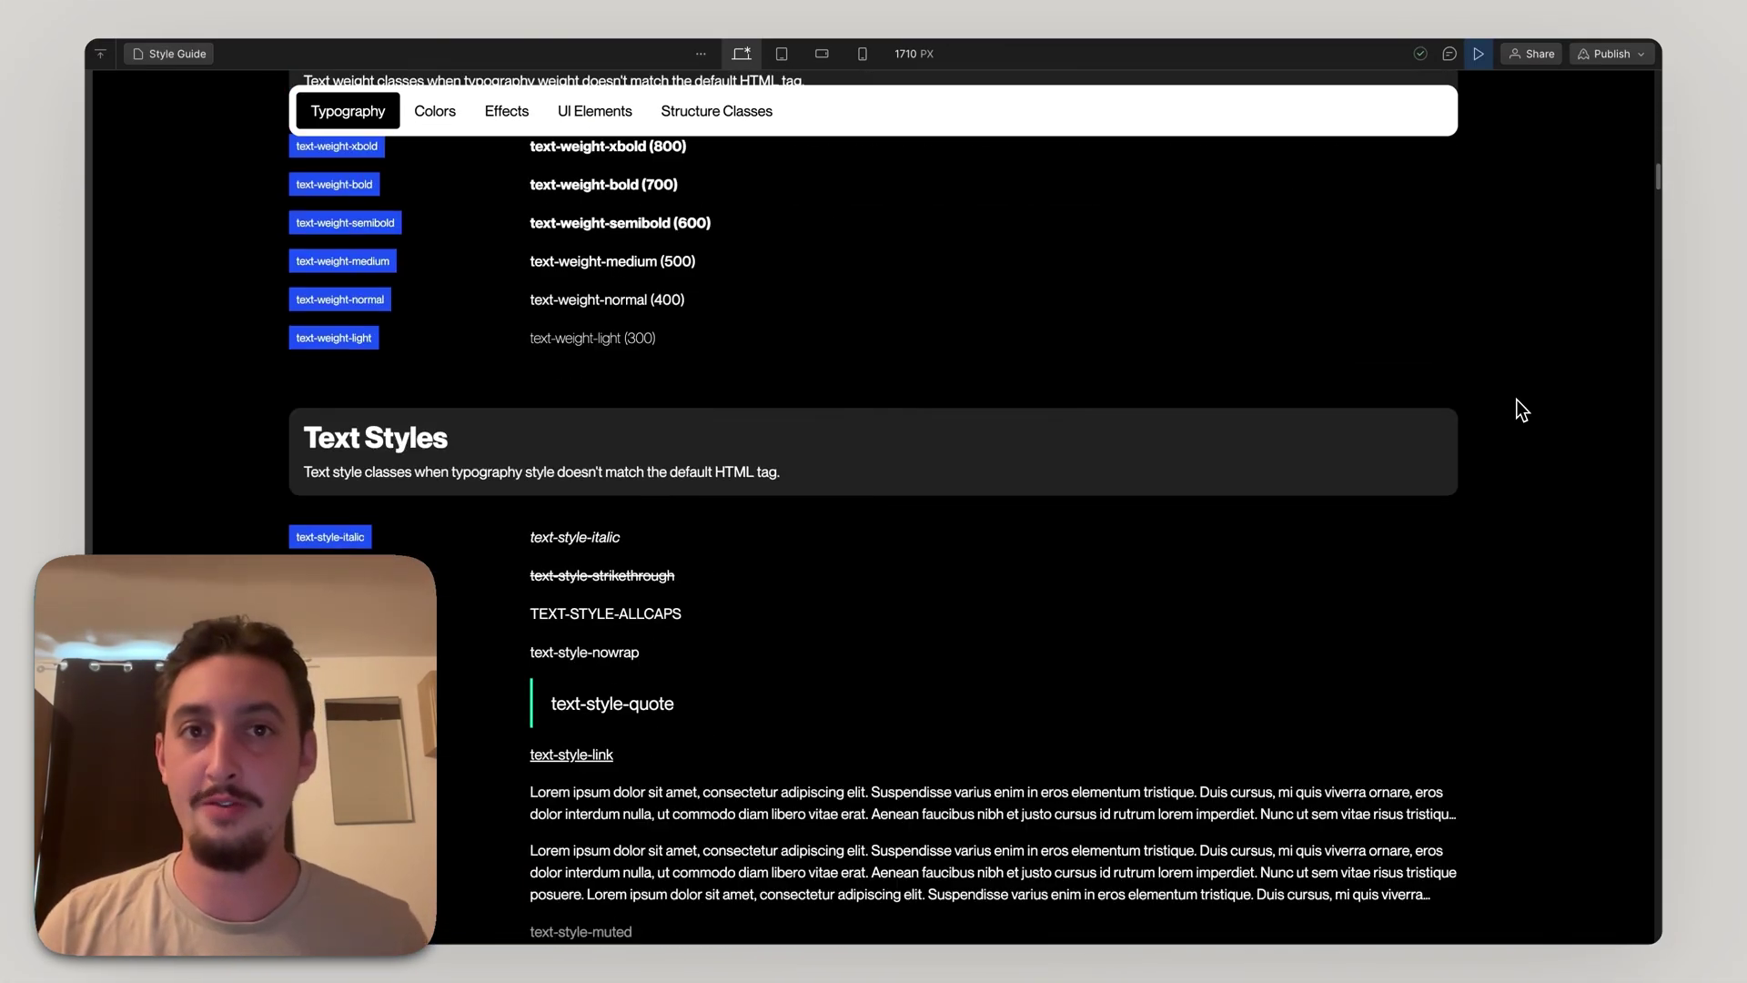
{"action": "scroll", "coordinate": [1515, 400], "scroll_direction": "down", "scroll_amount": 15}
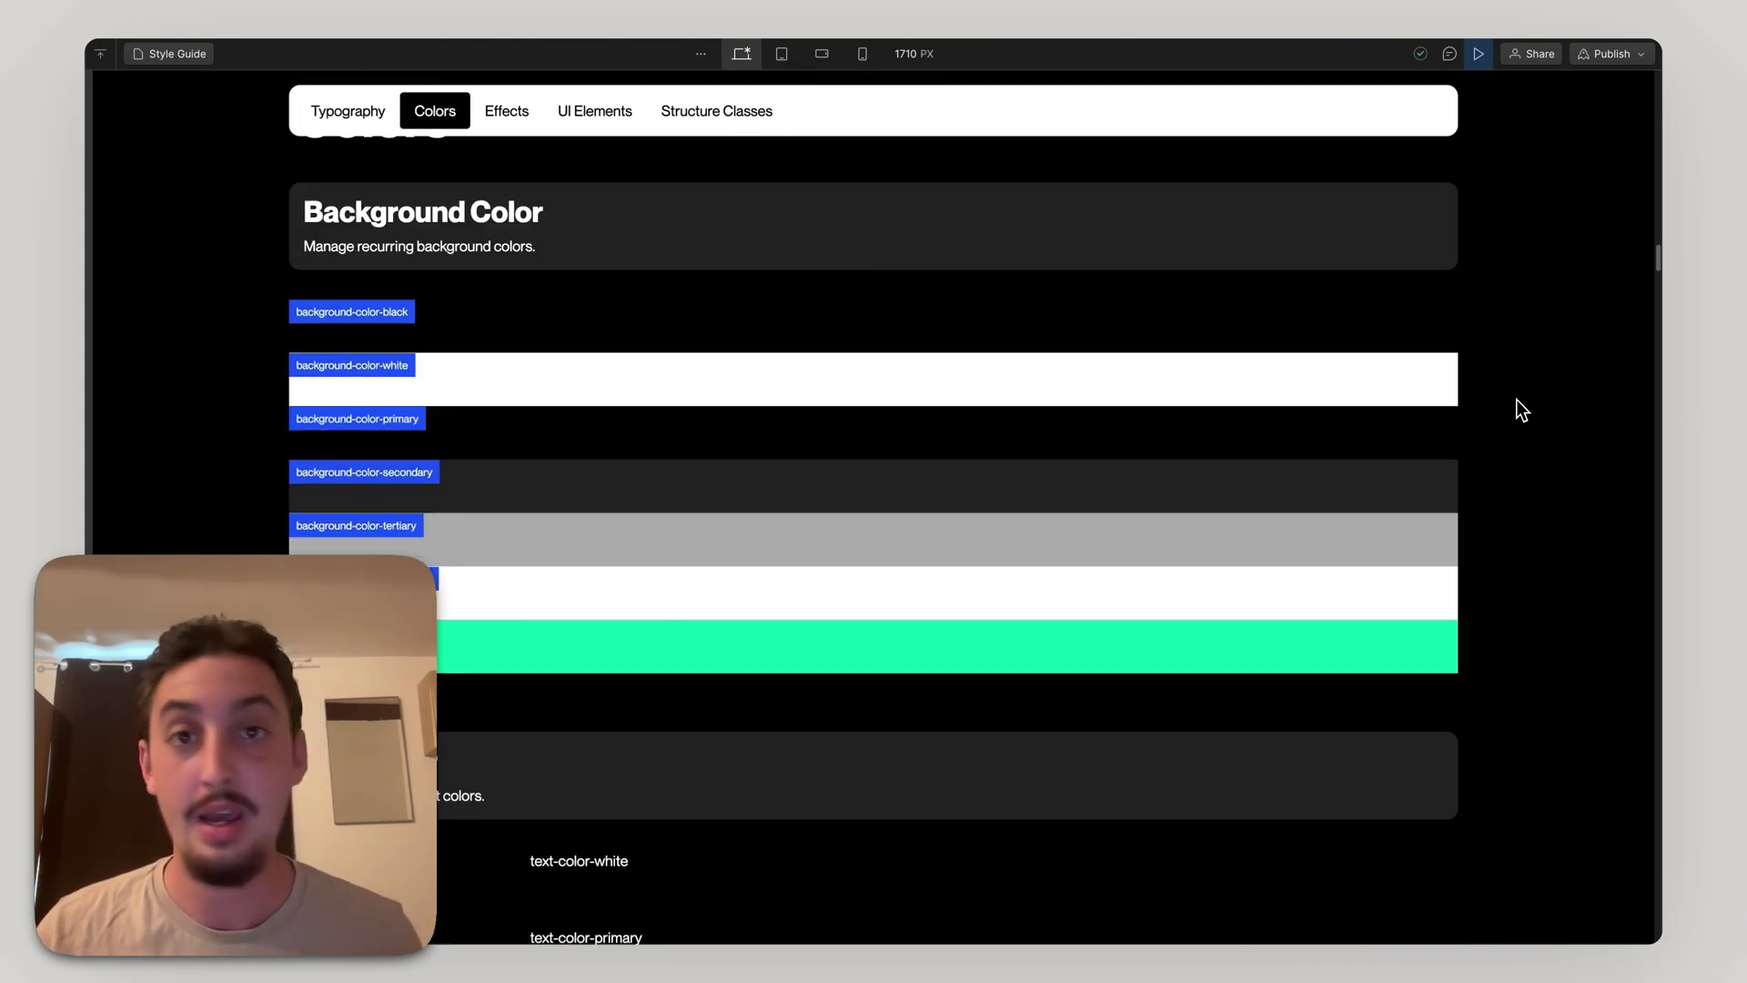
{"action": "scroll", "coordinate": [1516, 409], "scroll_direction": "down", "scroll_amount": 20}
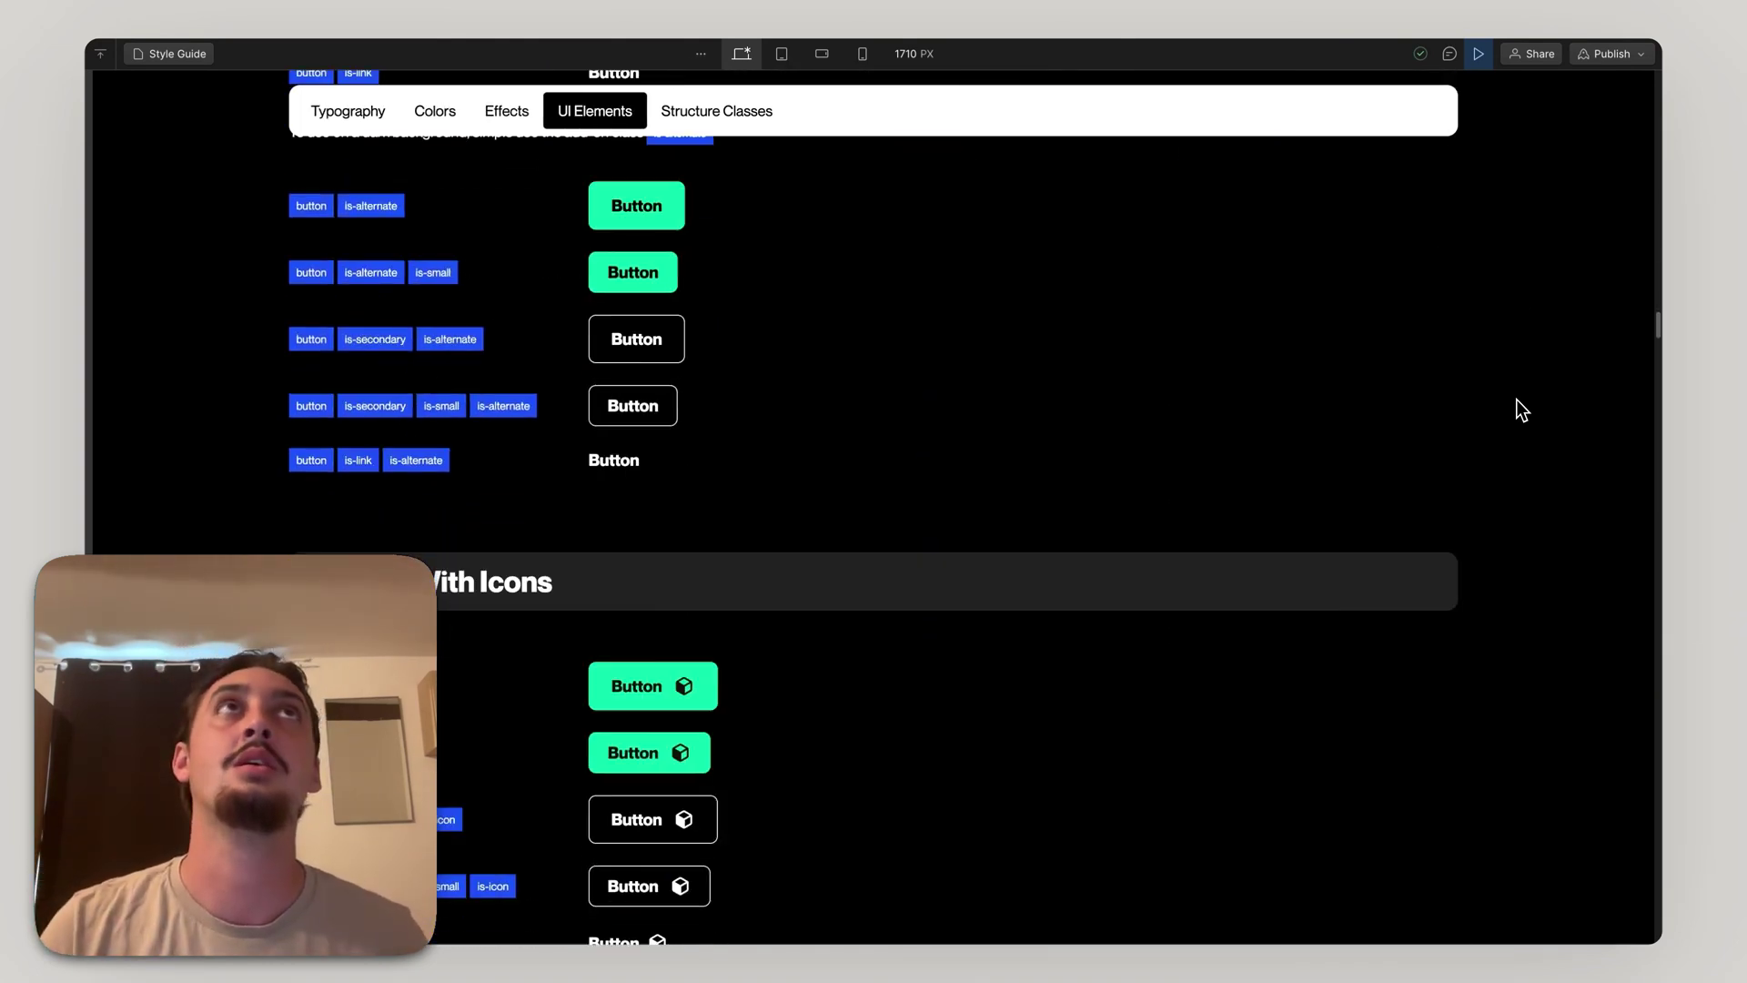
{"action": "scroll", "coordinate": [1516, 401], "scroll_direction": "down", "scroll_amount": 5}
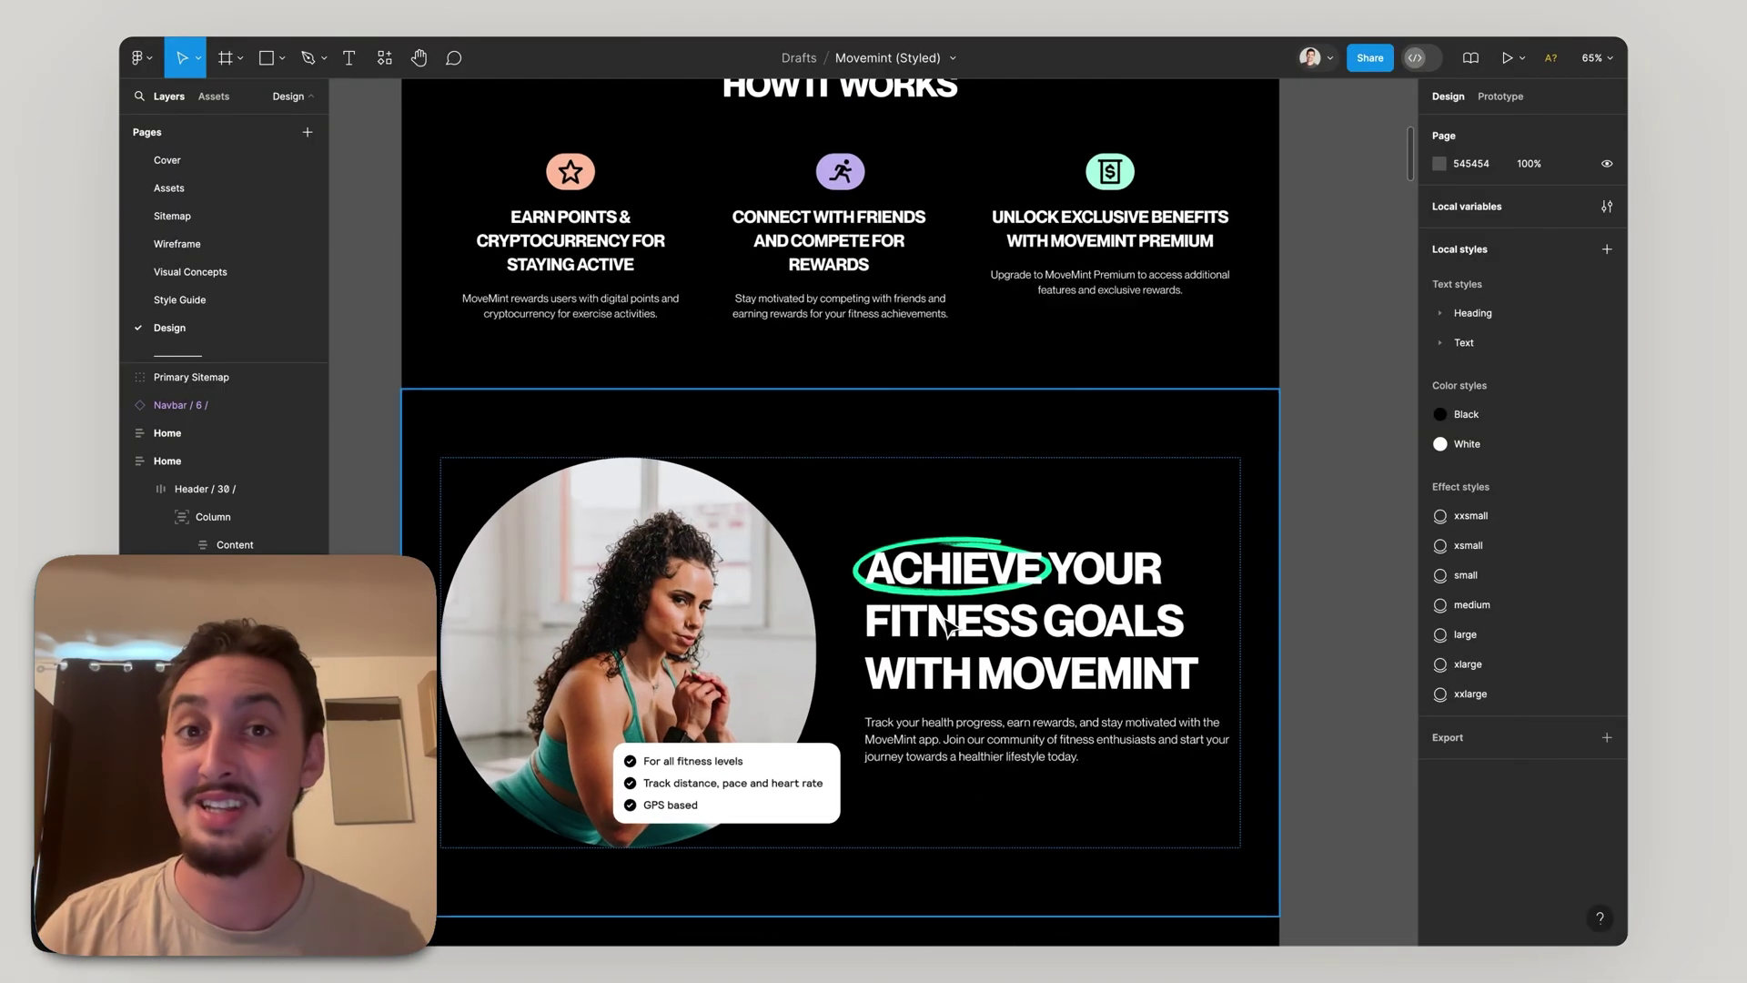
- Apply a different text style to the 'ACHIEVE YOUR FITNESS GOALS' heading
{"action": "left_click", "coordinate": [1042, 642]}
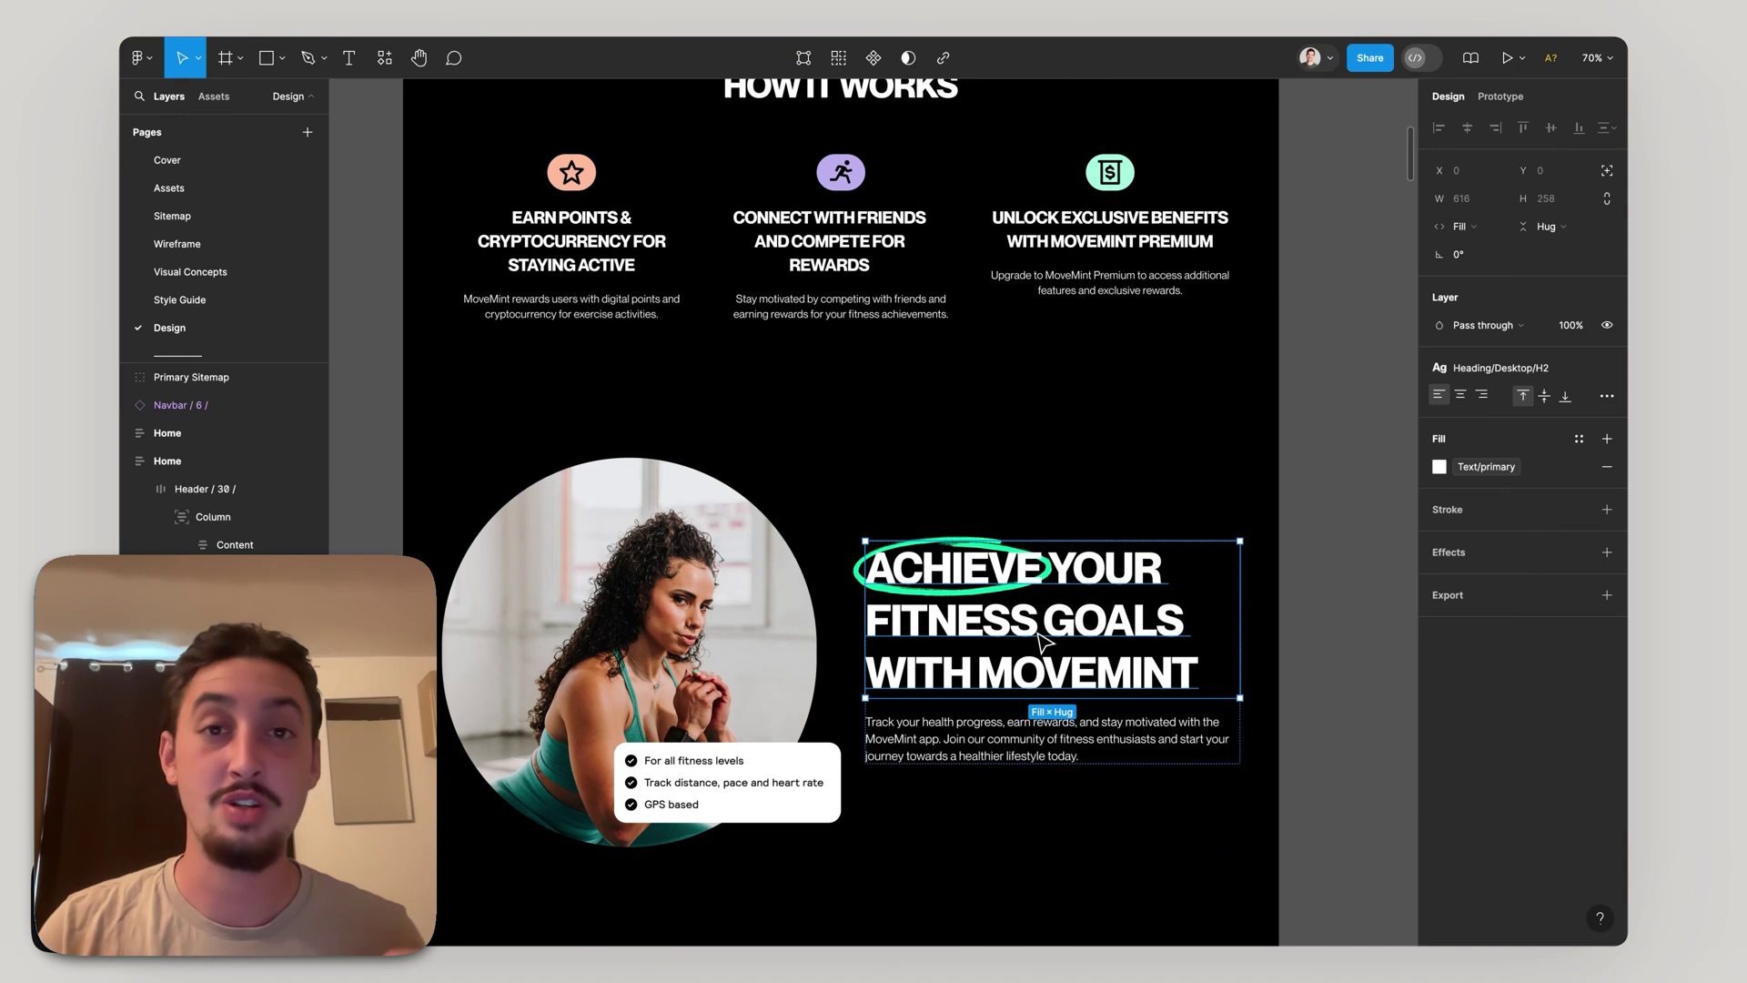
{"action": "left_click", "coordinate": [1605, 367]}
{"action": "left_click", "coordinate": [1547, 556]}
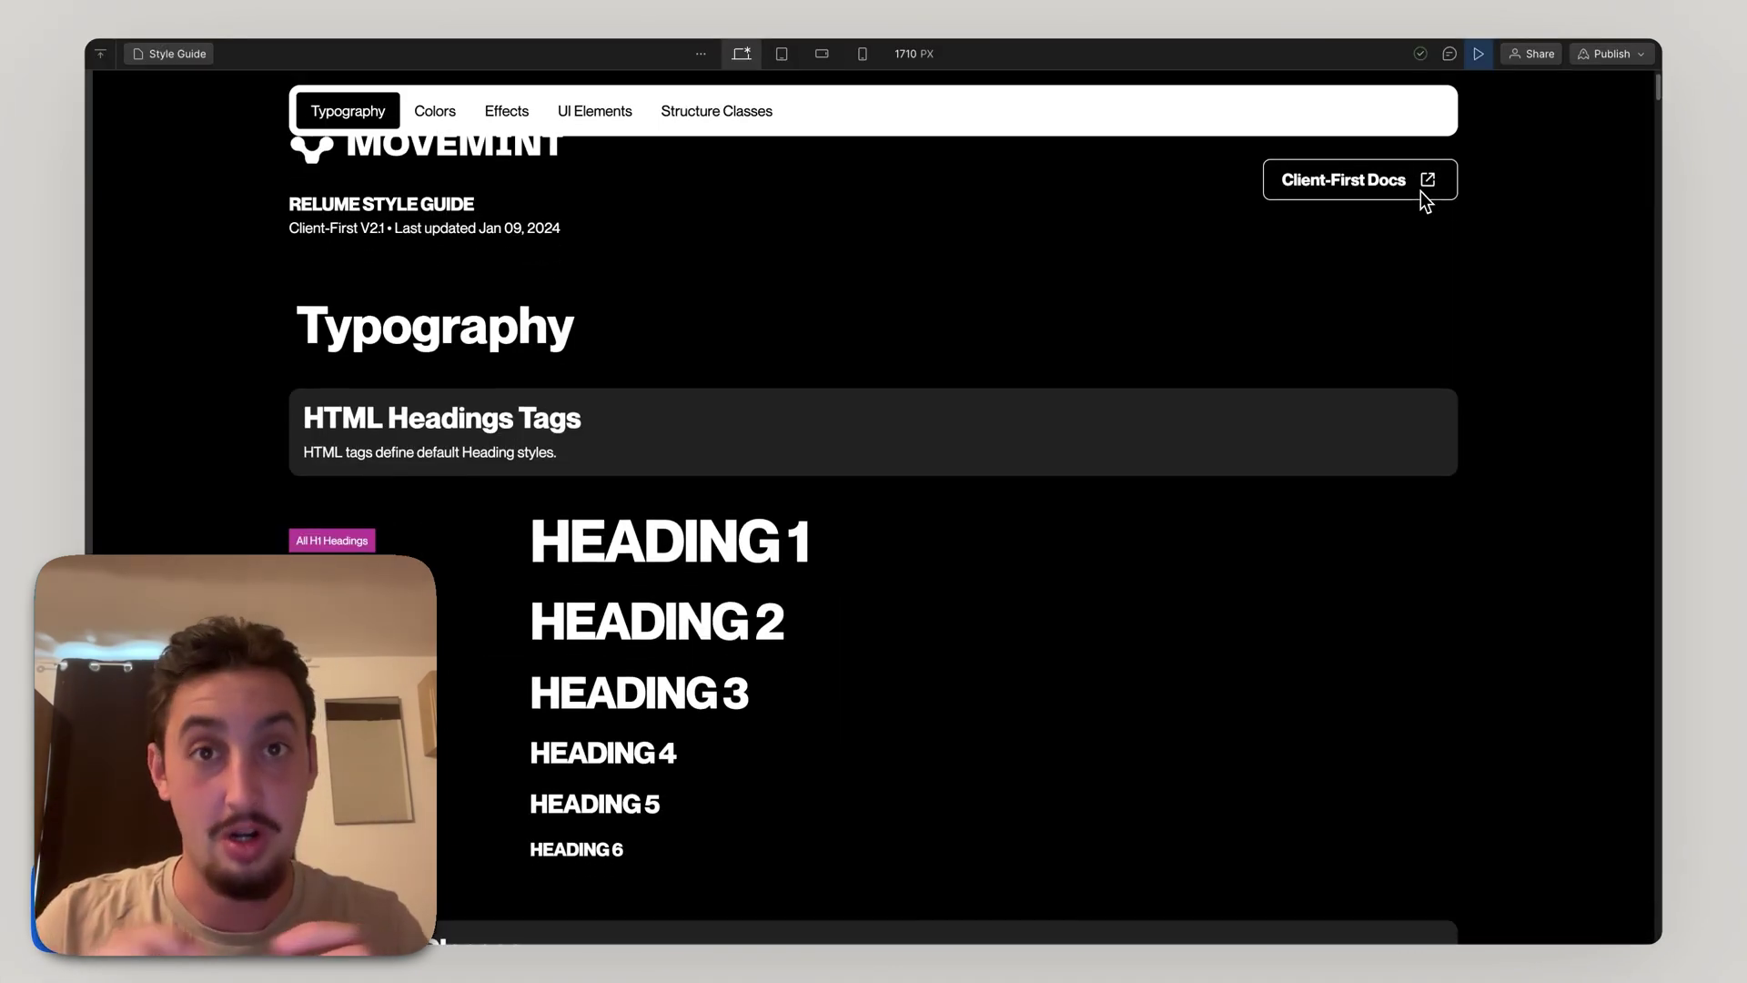
{"action": "scroll", "coordinate": [1516, 401], "scroll_direction": "down", "scroll_amount": 15}
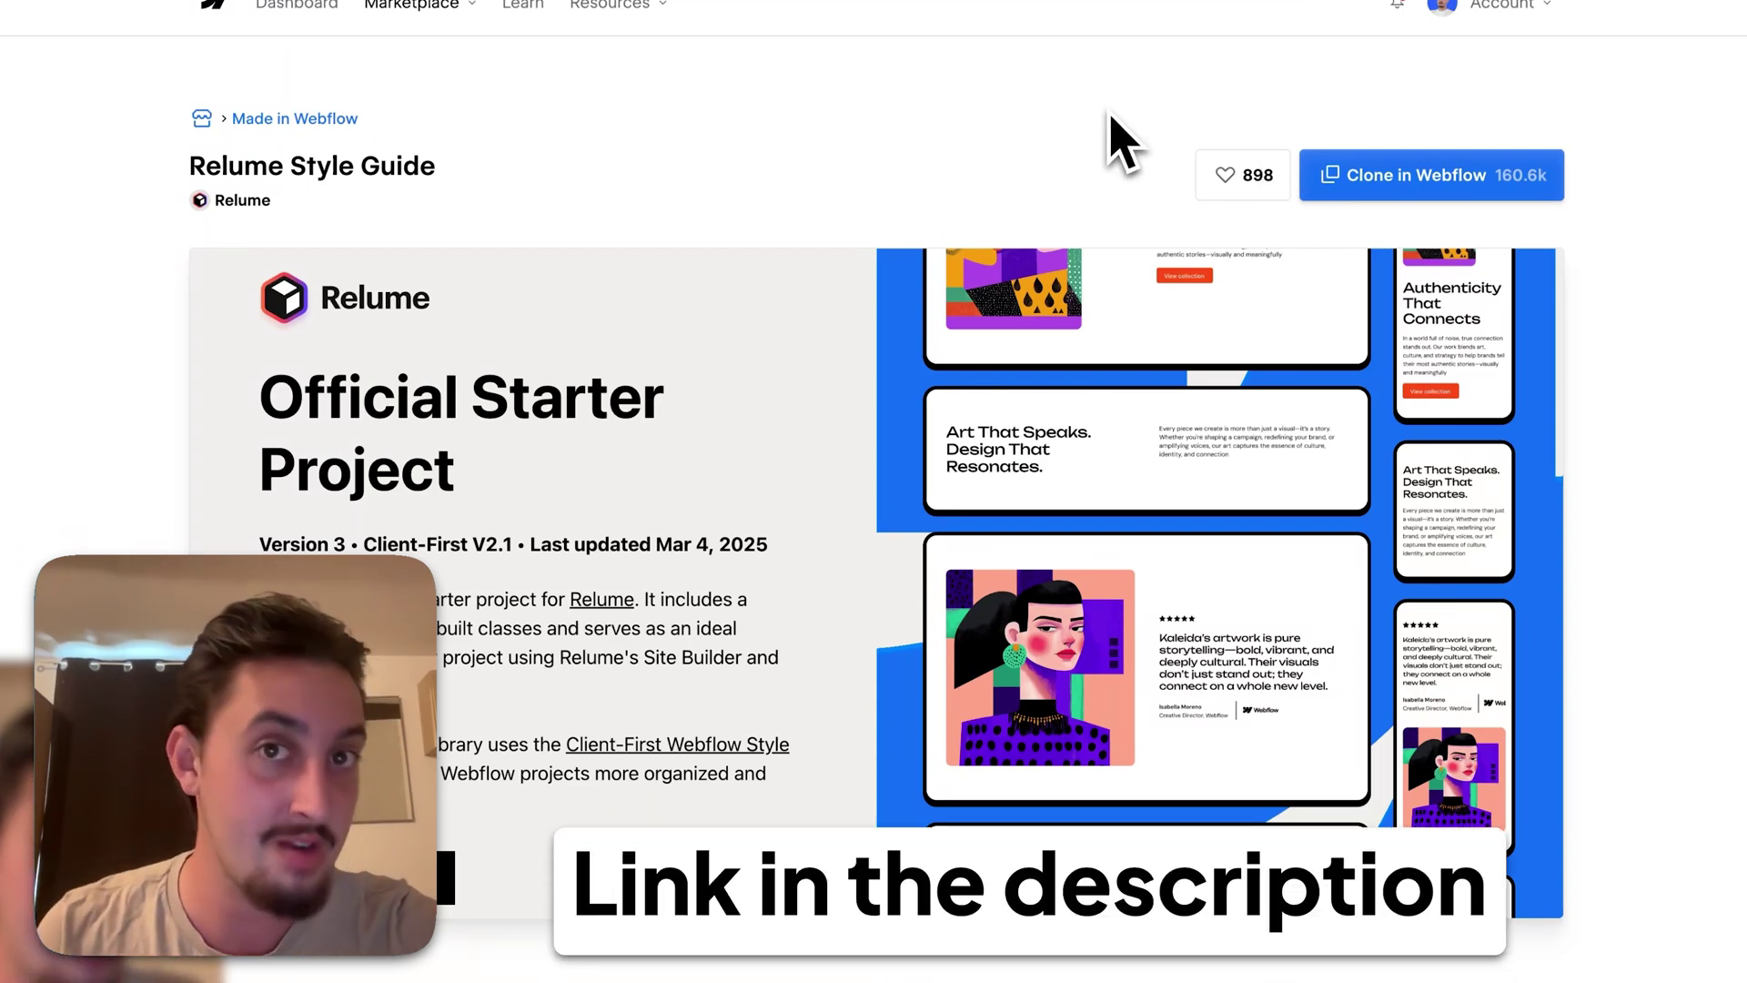
- Clone the Relume Style Guide and create the site under the name Freddy's Flight School
{"action": "left_click", "coordinate": [1348, 174]}
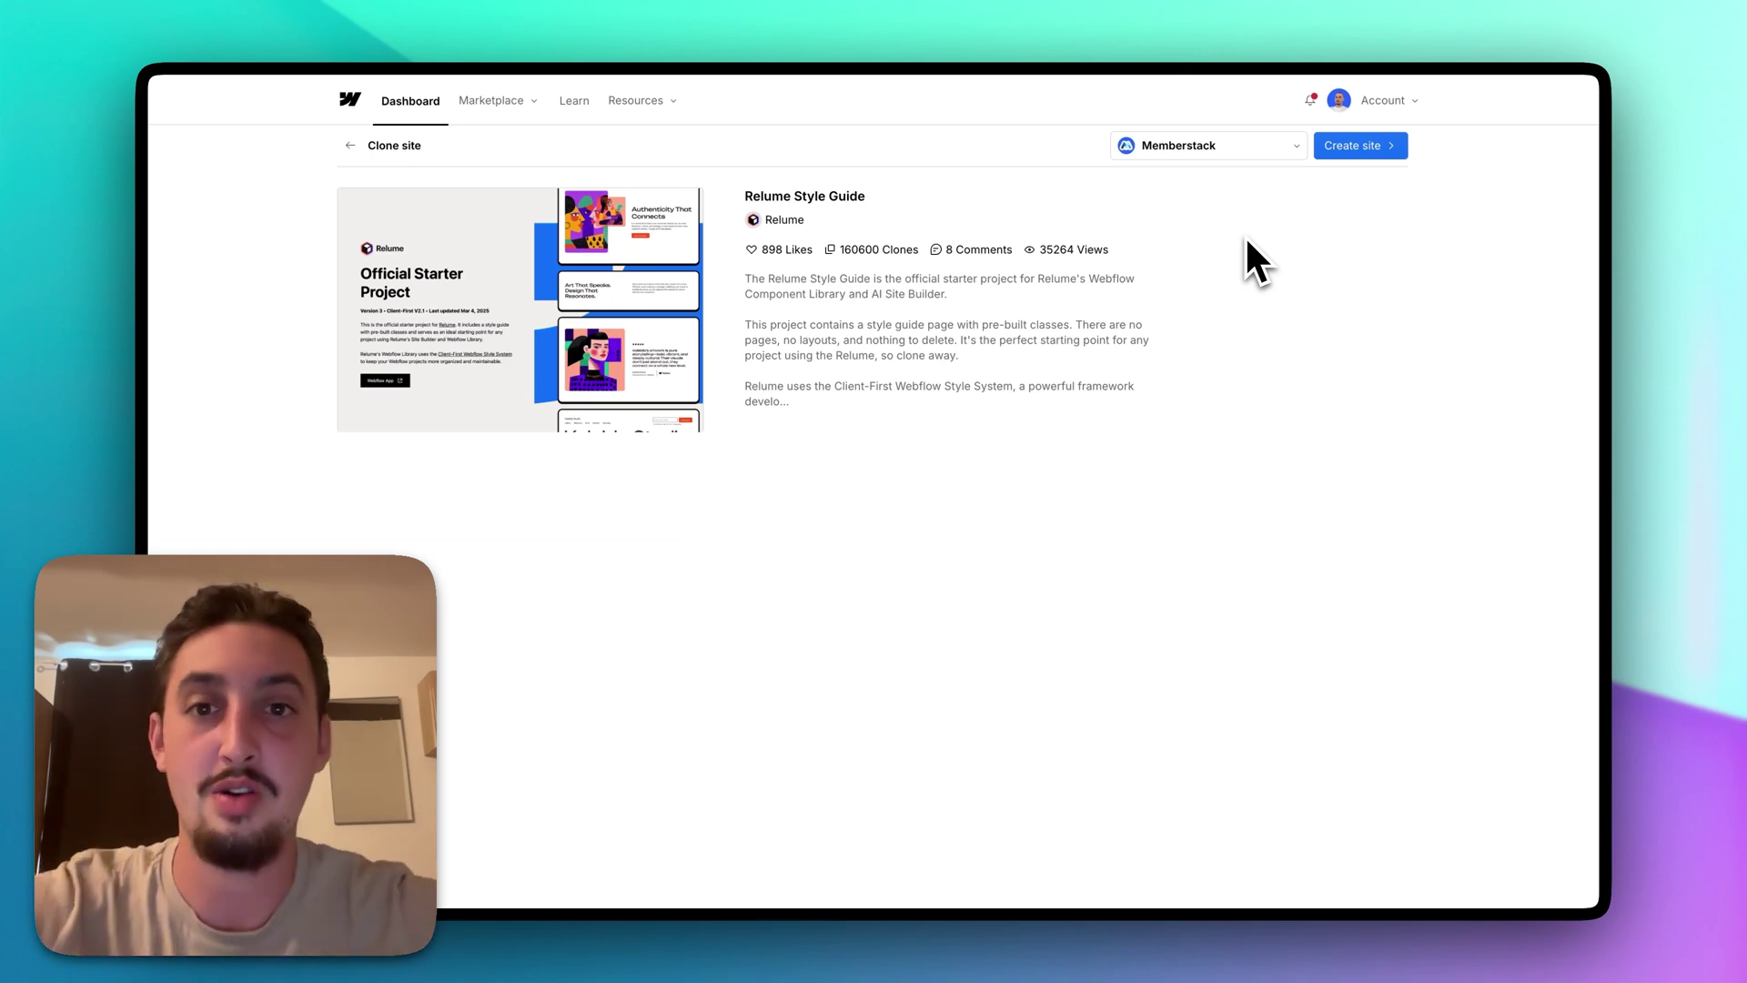
{"action": "left_click", "coordinate": [1374, 162]}
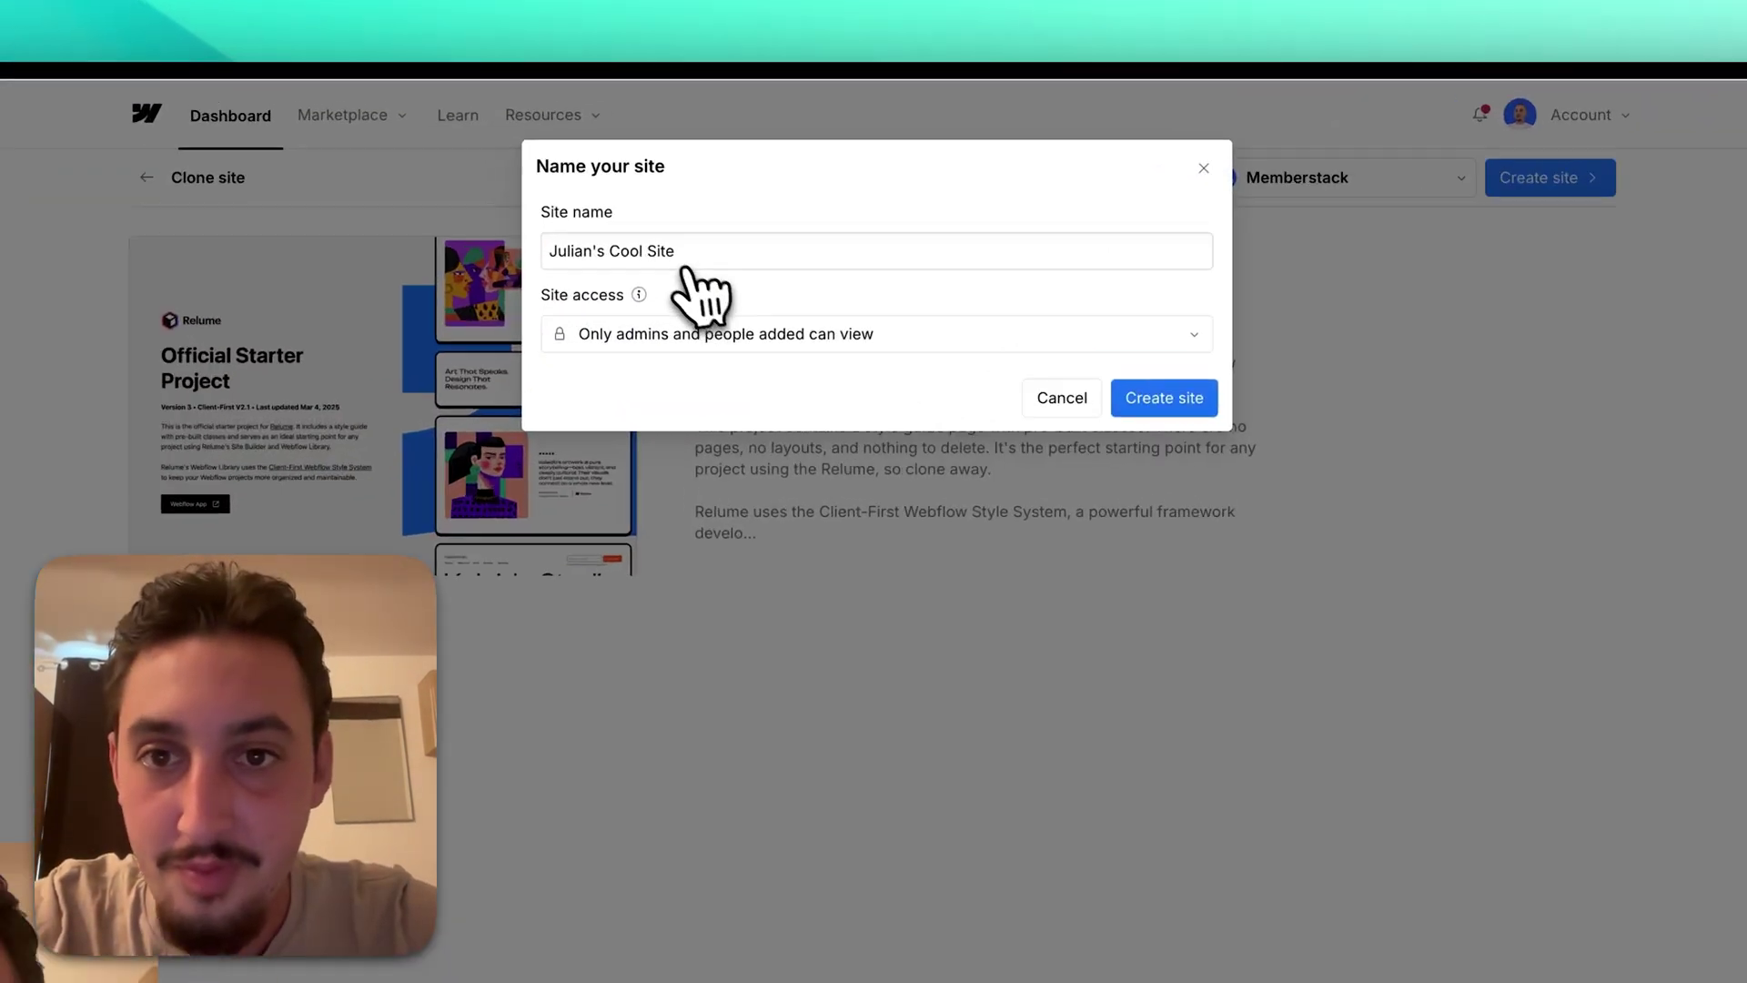
{"action": "triple_click", "coordinate": [732, 203]}
{"action": "type", "text": "Freddy's Flight School"}
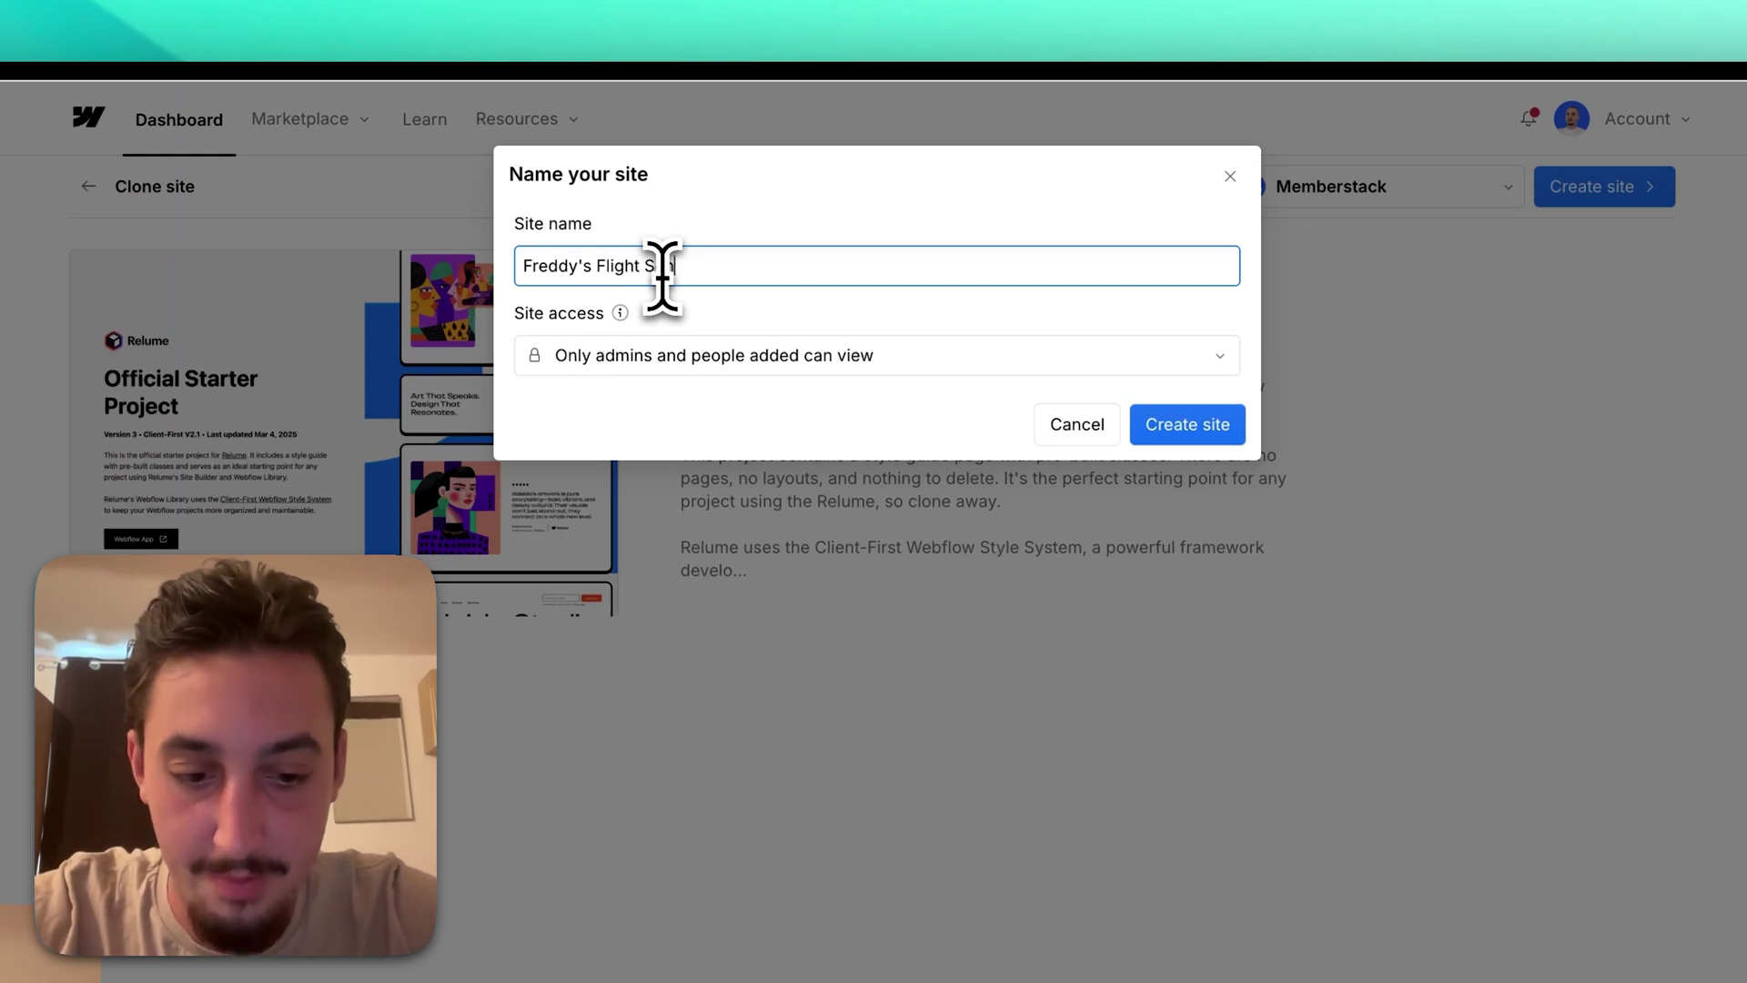
{"action": "left_click", "coordinate": [1185, 427]}
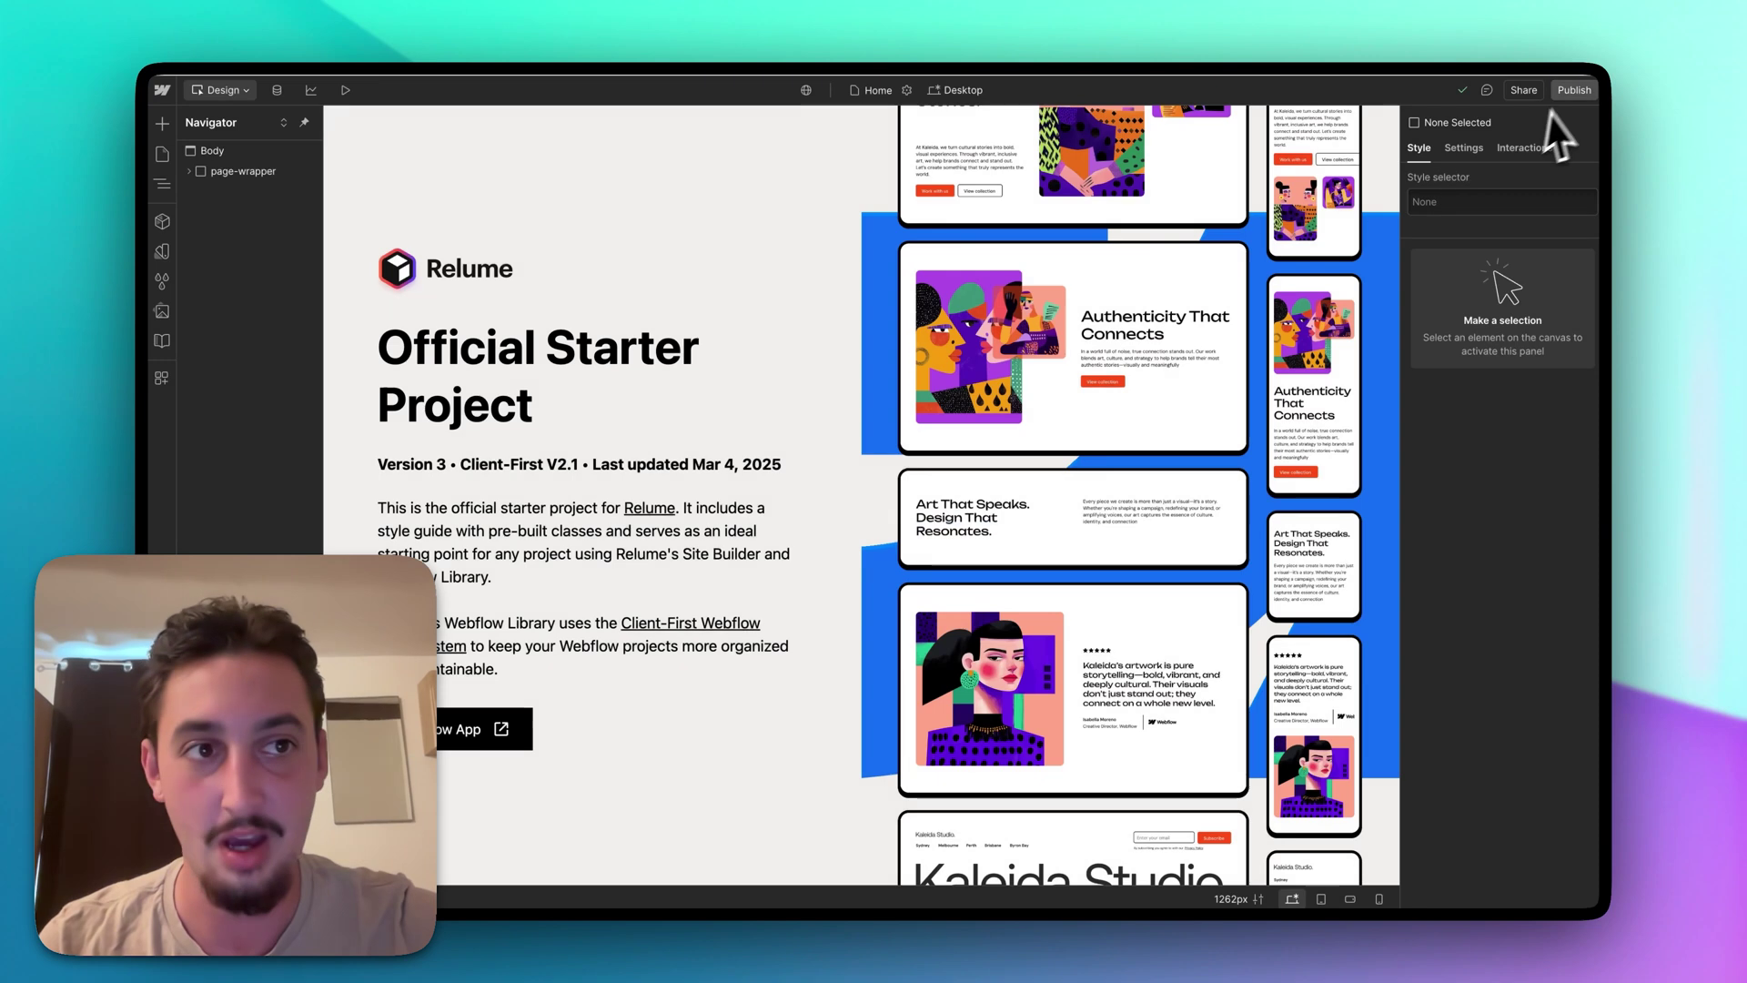
- Publish the site to its staging domain, then switch to the Relume Site Builder Import app page
{"action": "left_click", "coordinate": [1572, 90]}
{"action": "left_click", "coordinate": [1511, 325]}
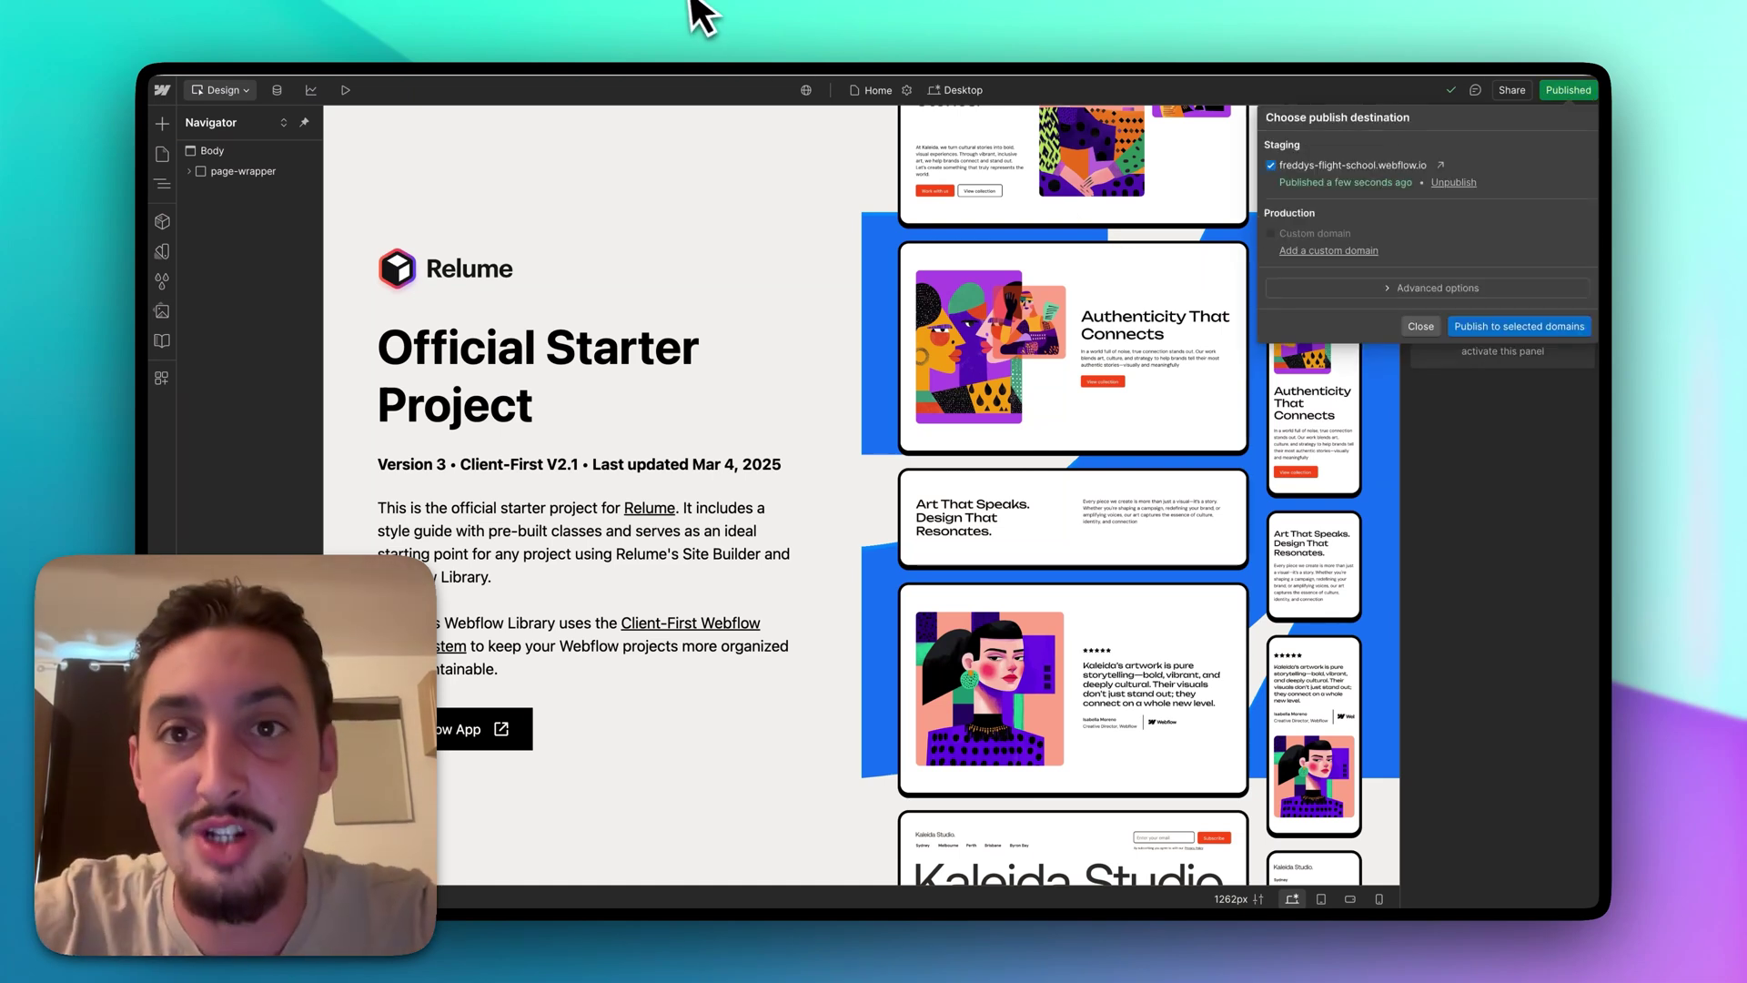
{"action": "left_click", "coordinate": [709, 17]}
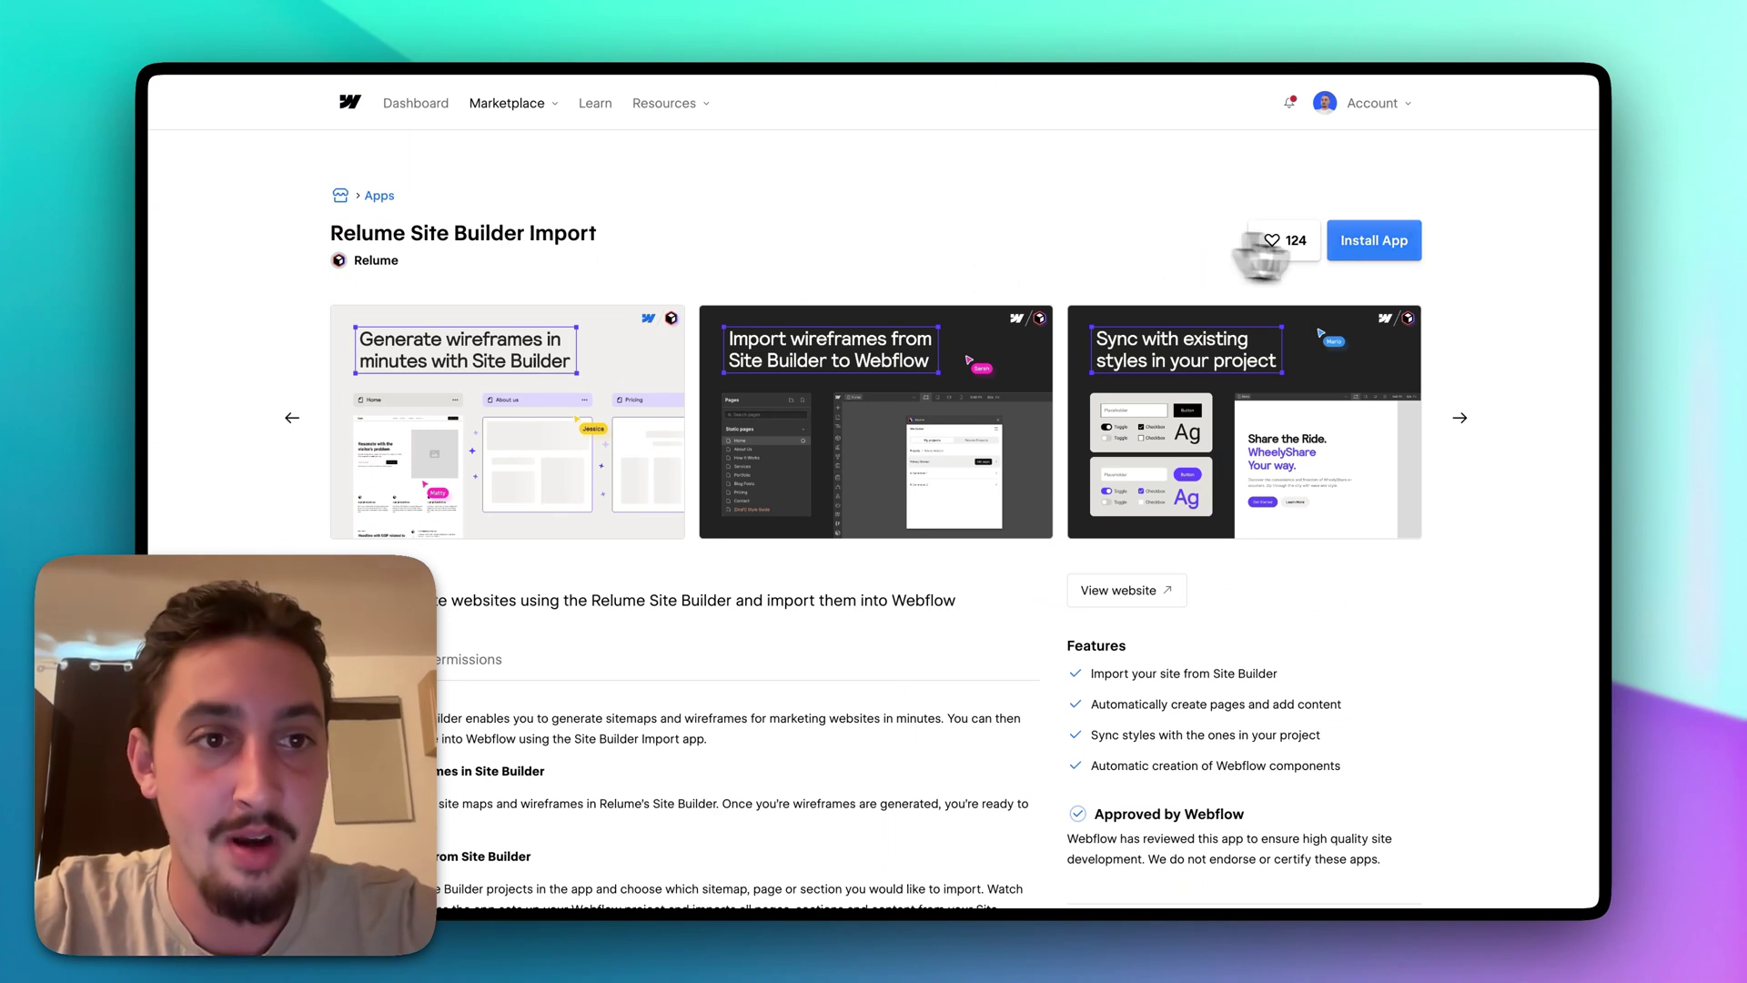
- Install the Relume Site Builder Import app and authorize it for Freddy's Flight School, found by searching 'freddy'
{"action": "left_click", "coordinate": [1357, 242]}
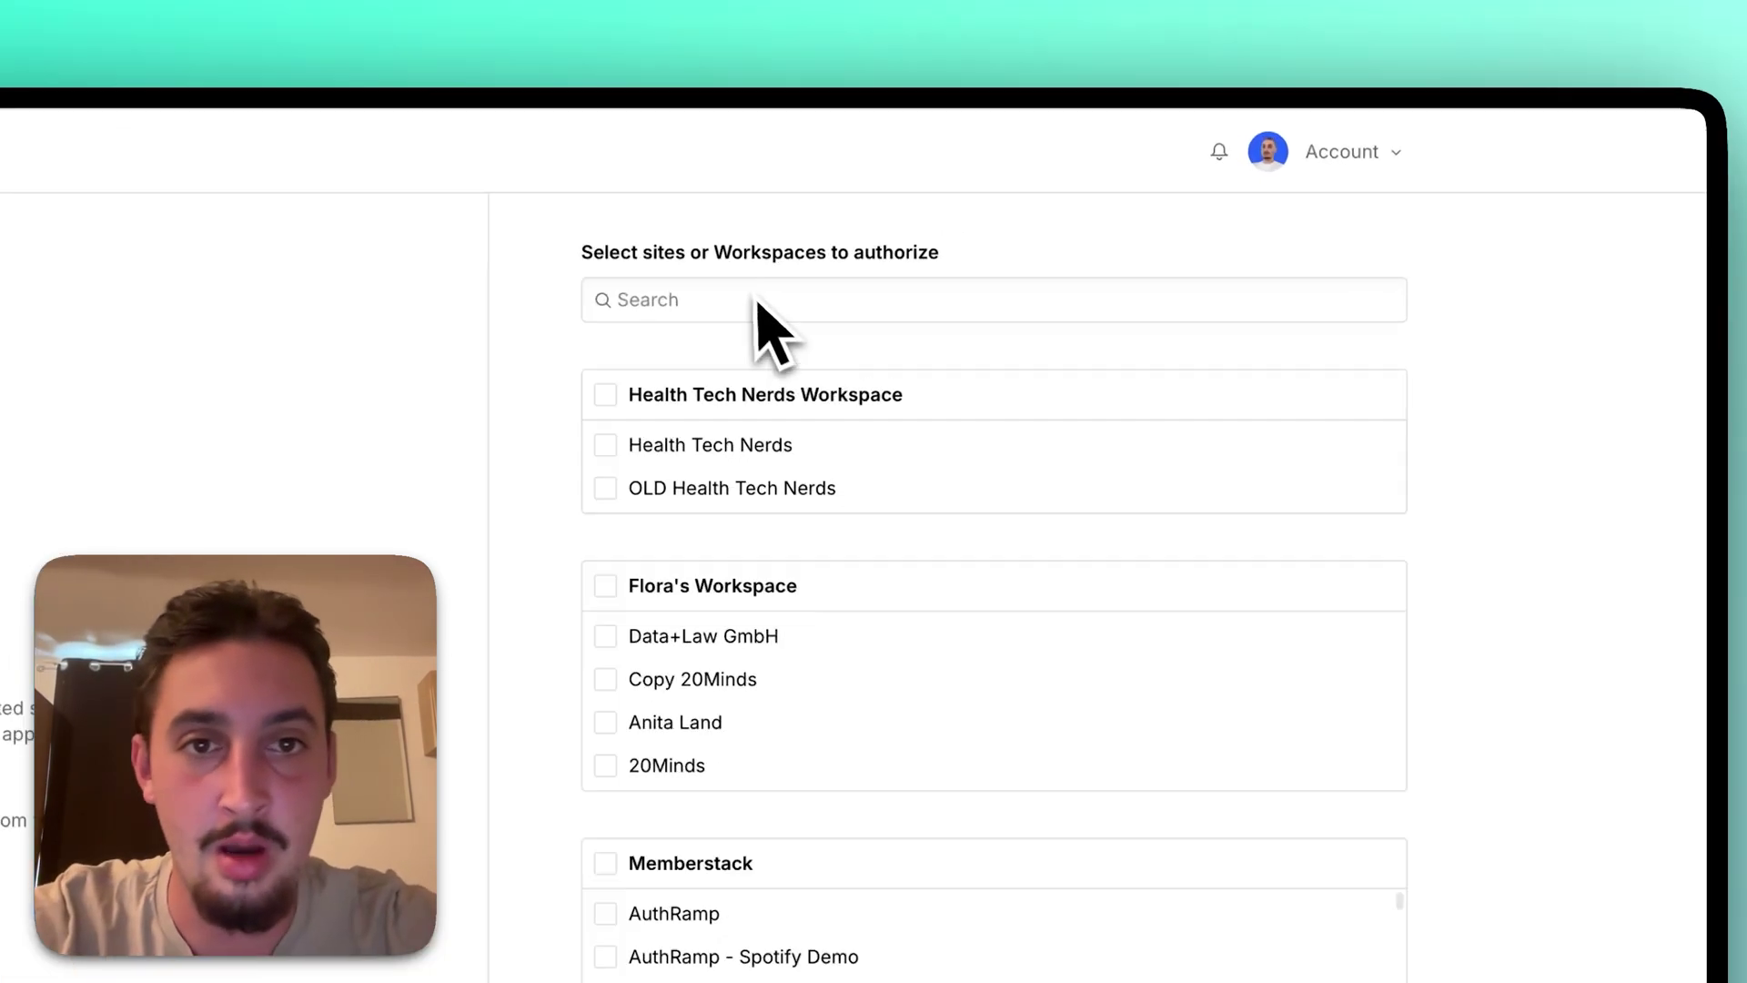
{"action": "left_click", "coordinate": [1003, 188]}
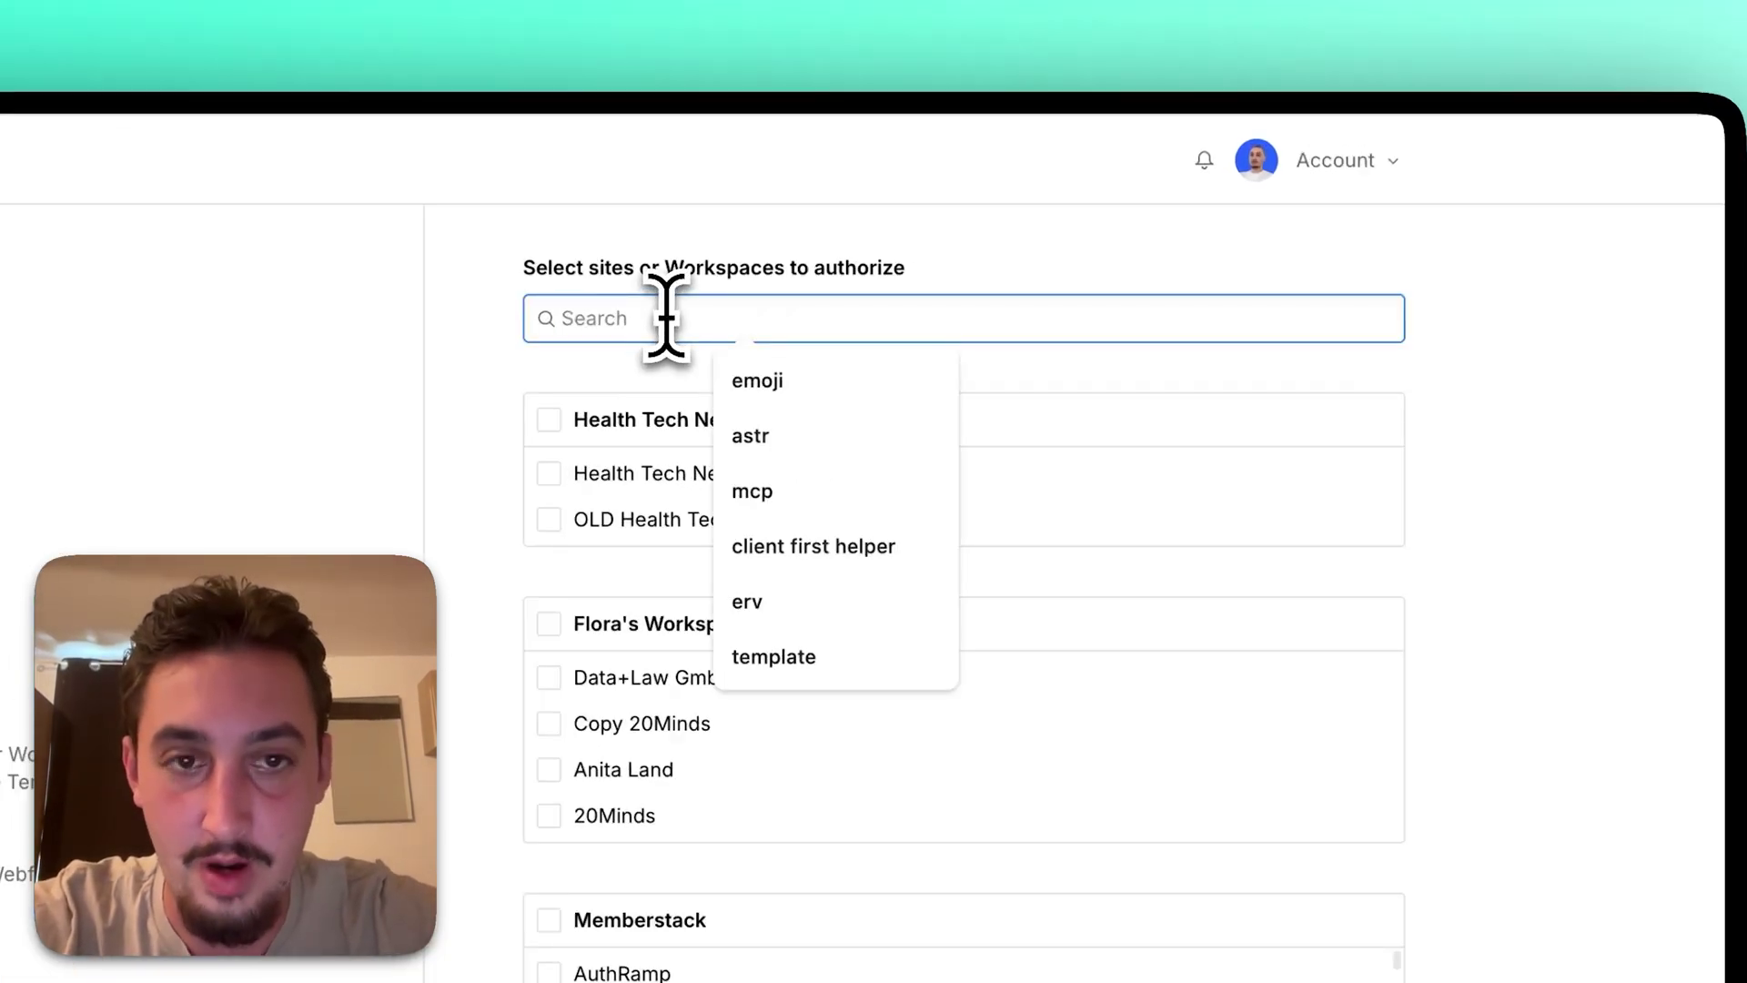
{"action": "type", "text": "freddy"}
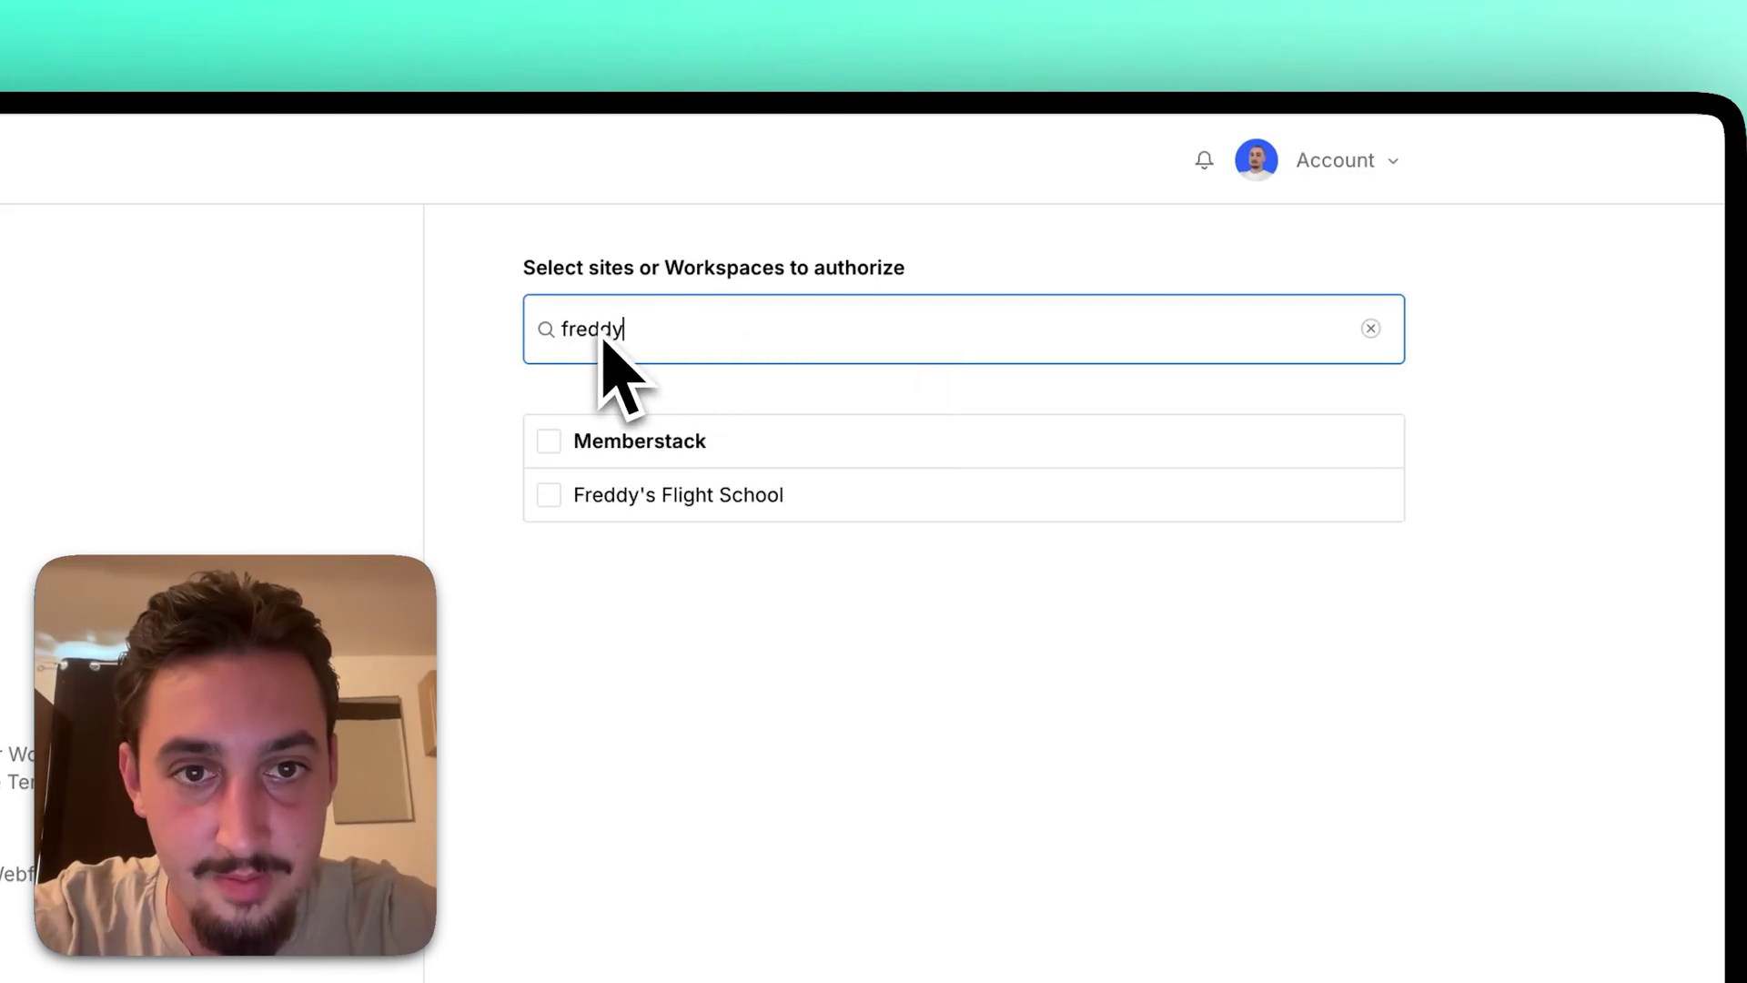
{"action": "left_click", "coordinate": [636, 517]}
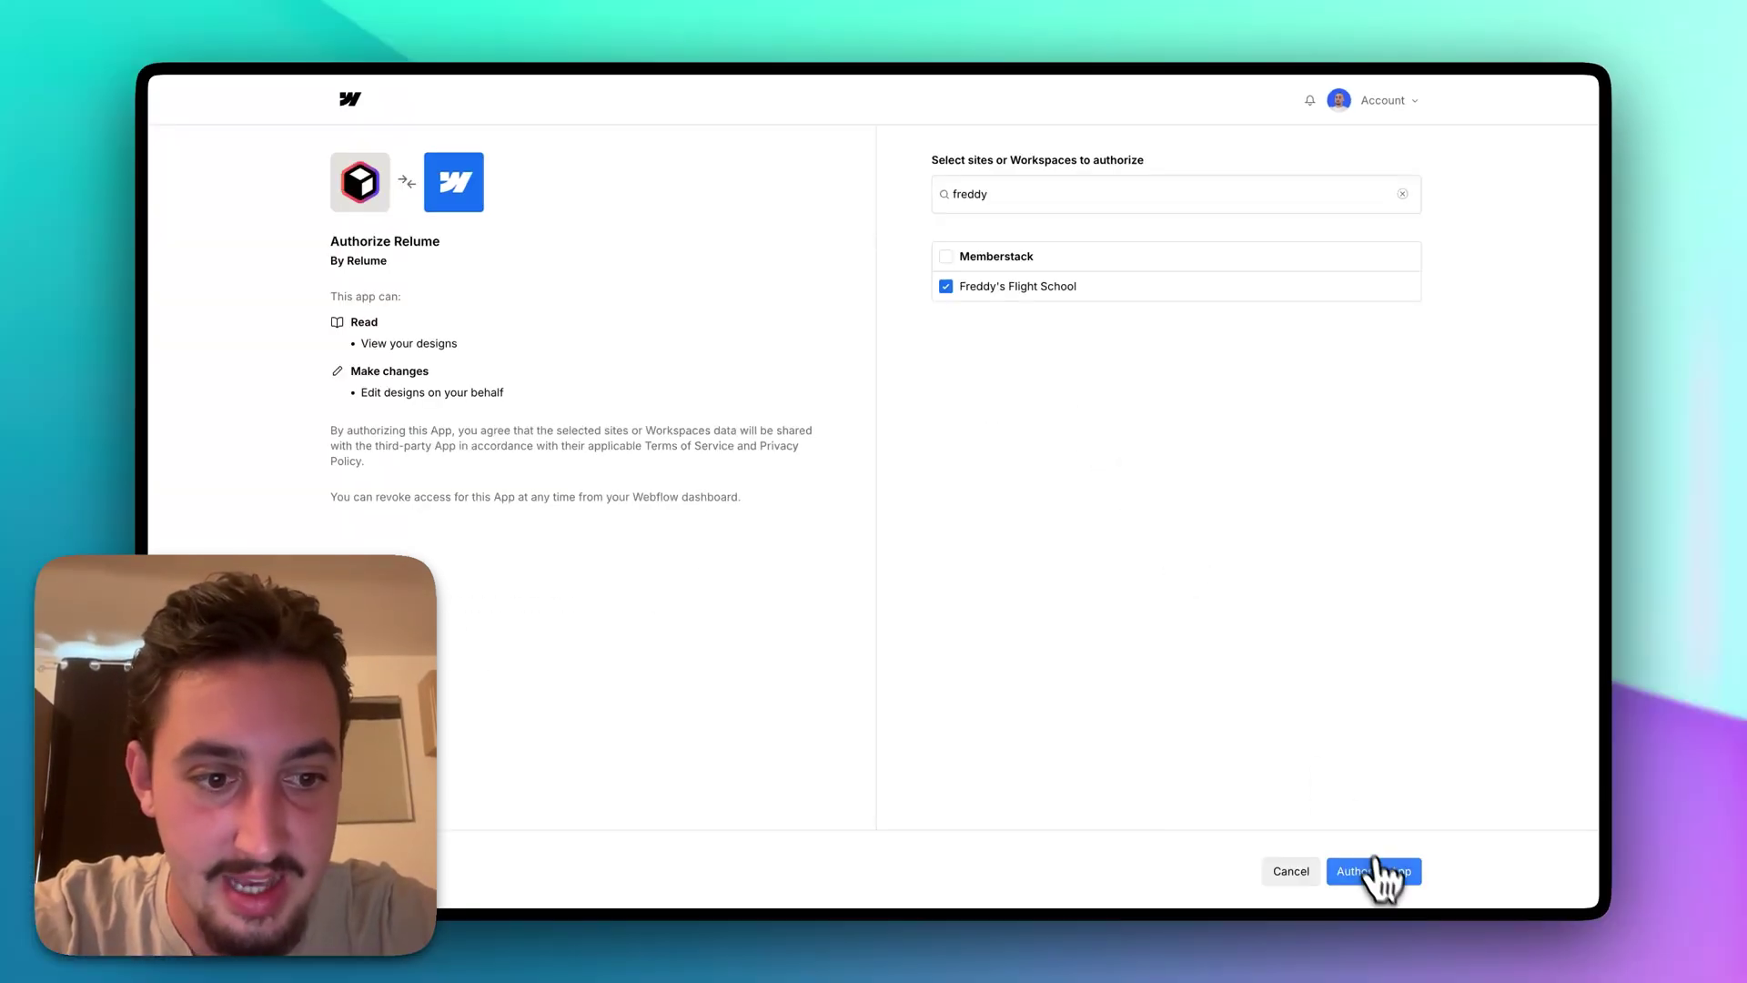
{"action": "left_click", "coordinate": [1383, 871]}
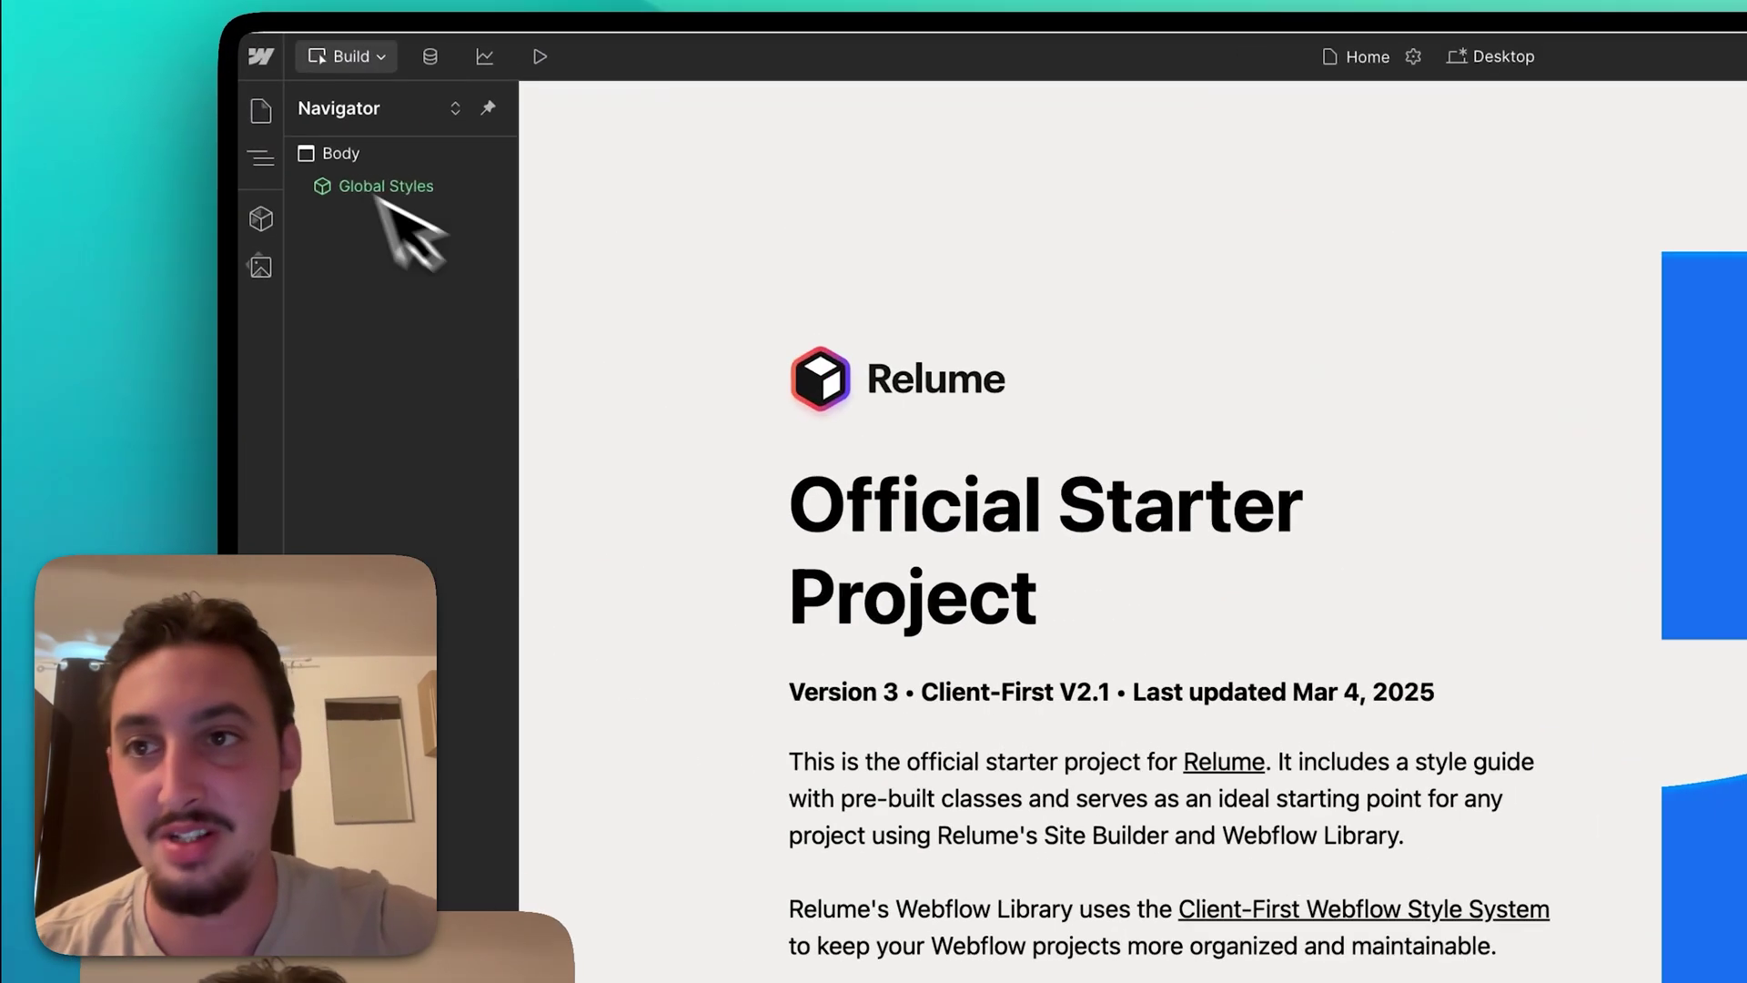
- Request design control, take it over in this tab, and bring up the installed apps list
{"action": "left_click", "coordinate": [217, 90]}
{"action": "left_click", "coordinate": [398, 102]}
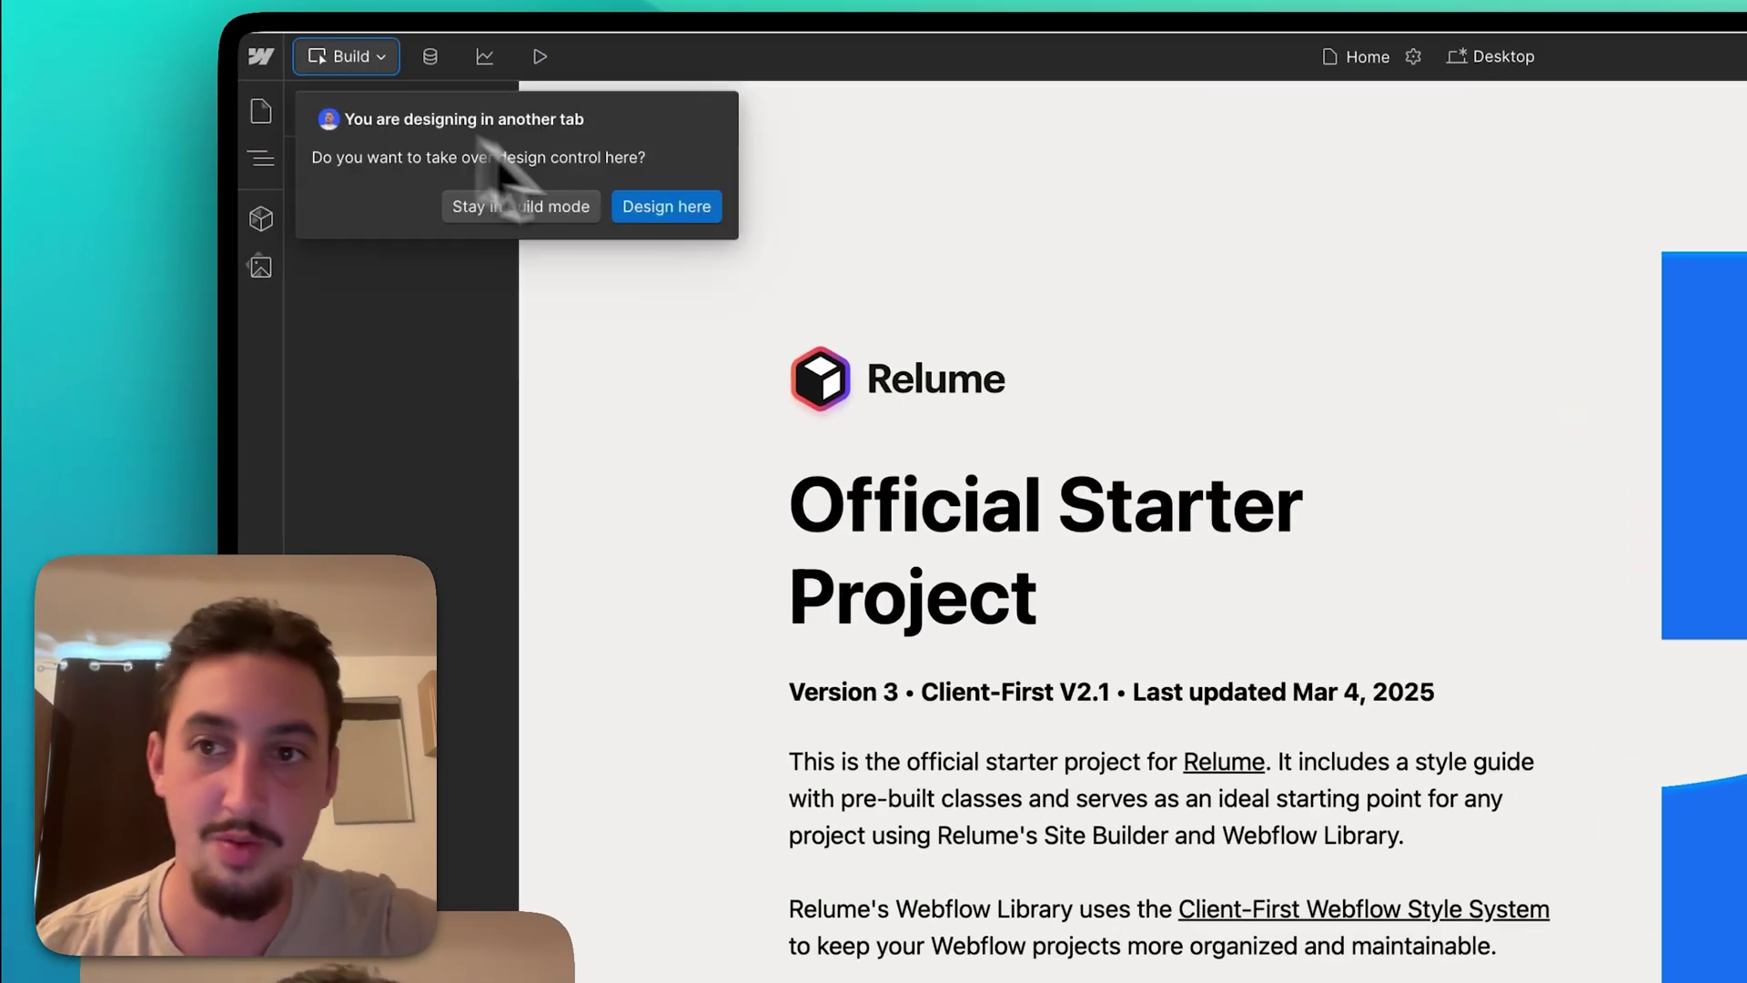
{"action": "left_click", "coordinate": [676, 208]}
{"action": "left_click", "coordinate": [676, 207]}
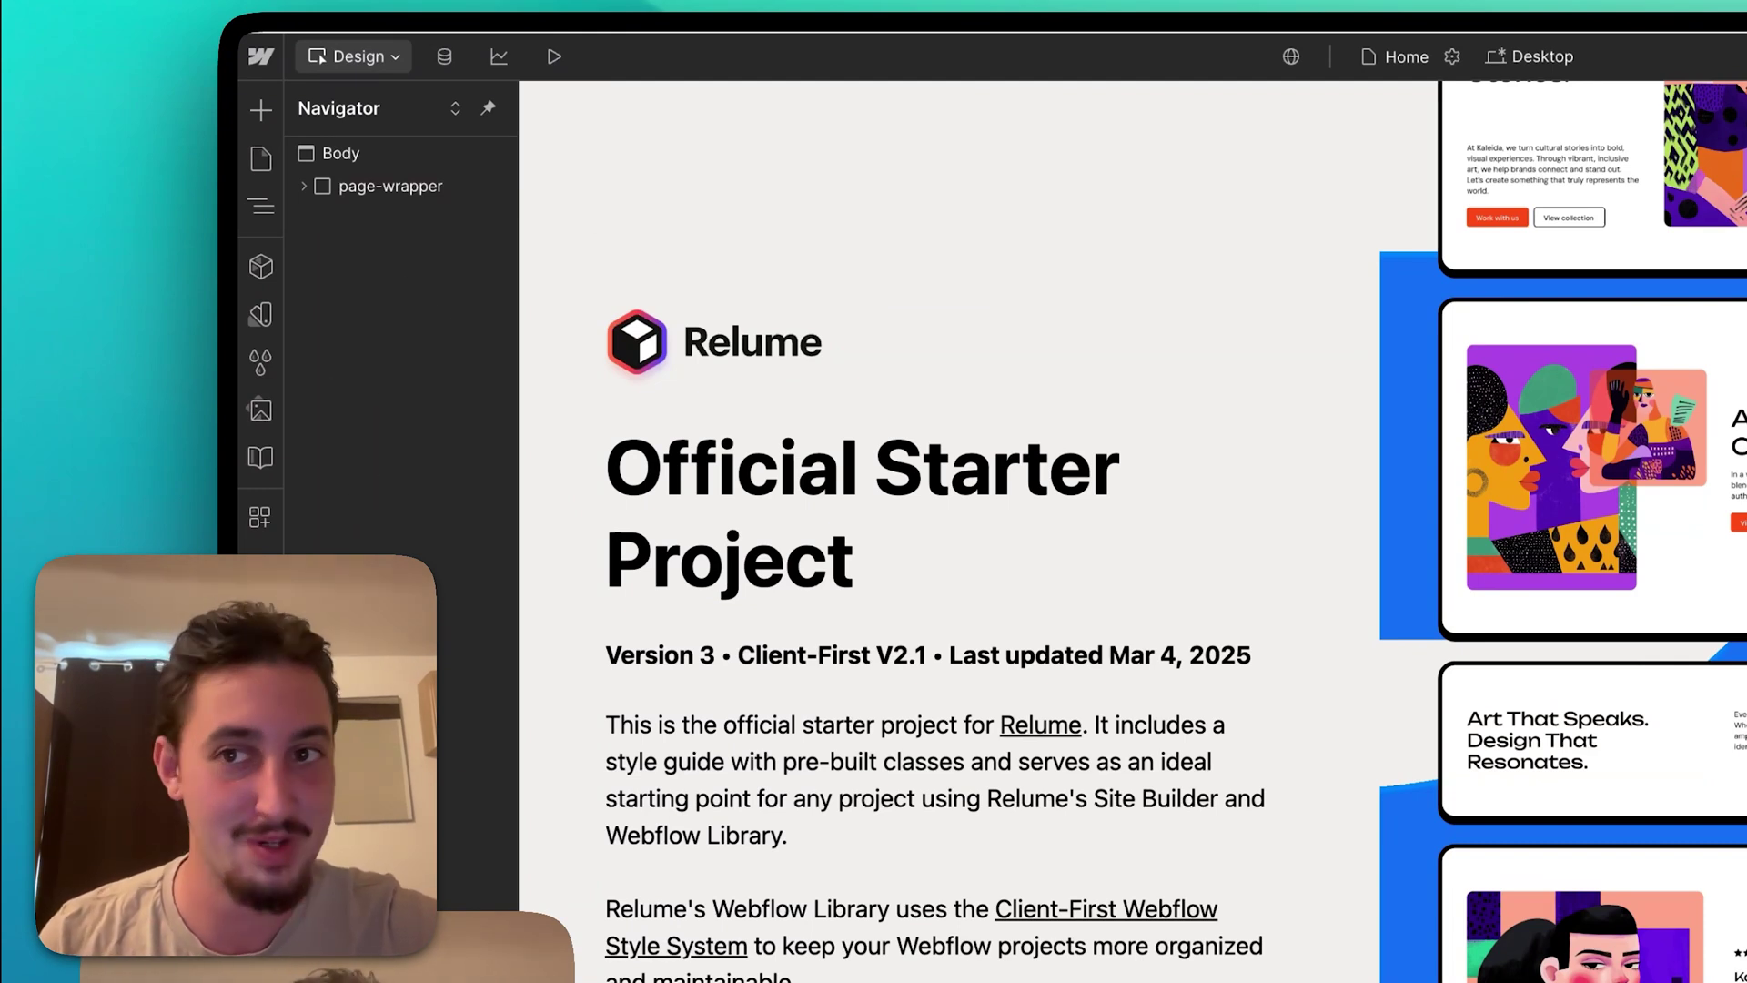
{"action": "left_click", "coordinate": [261, 517]}
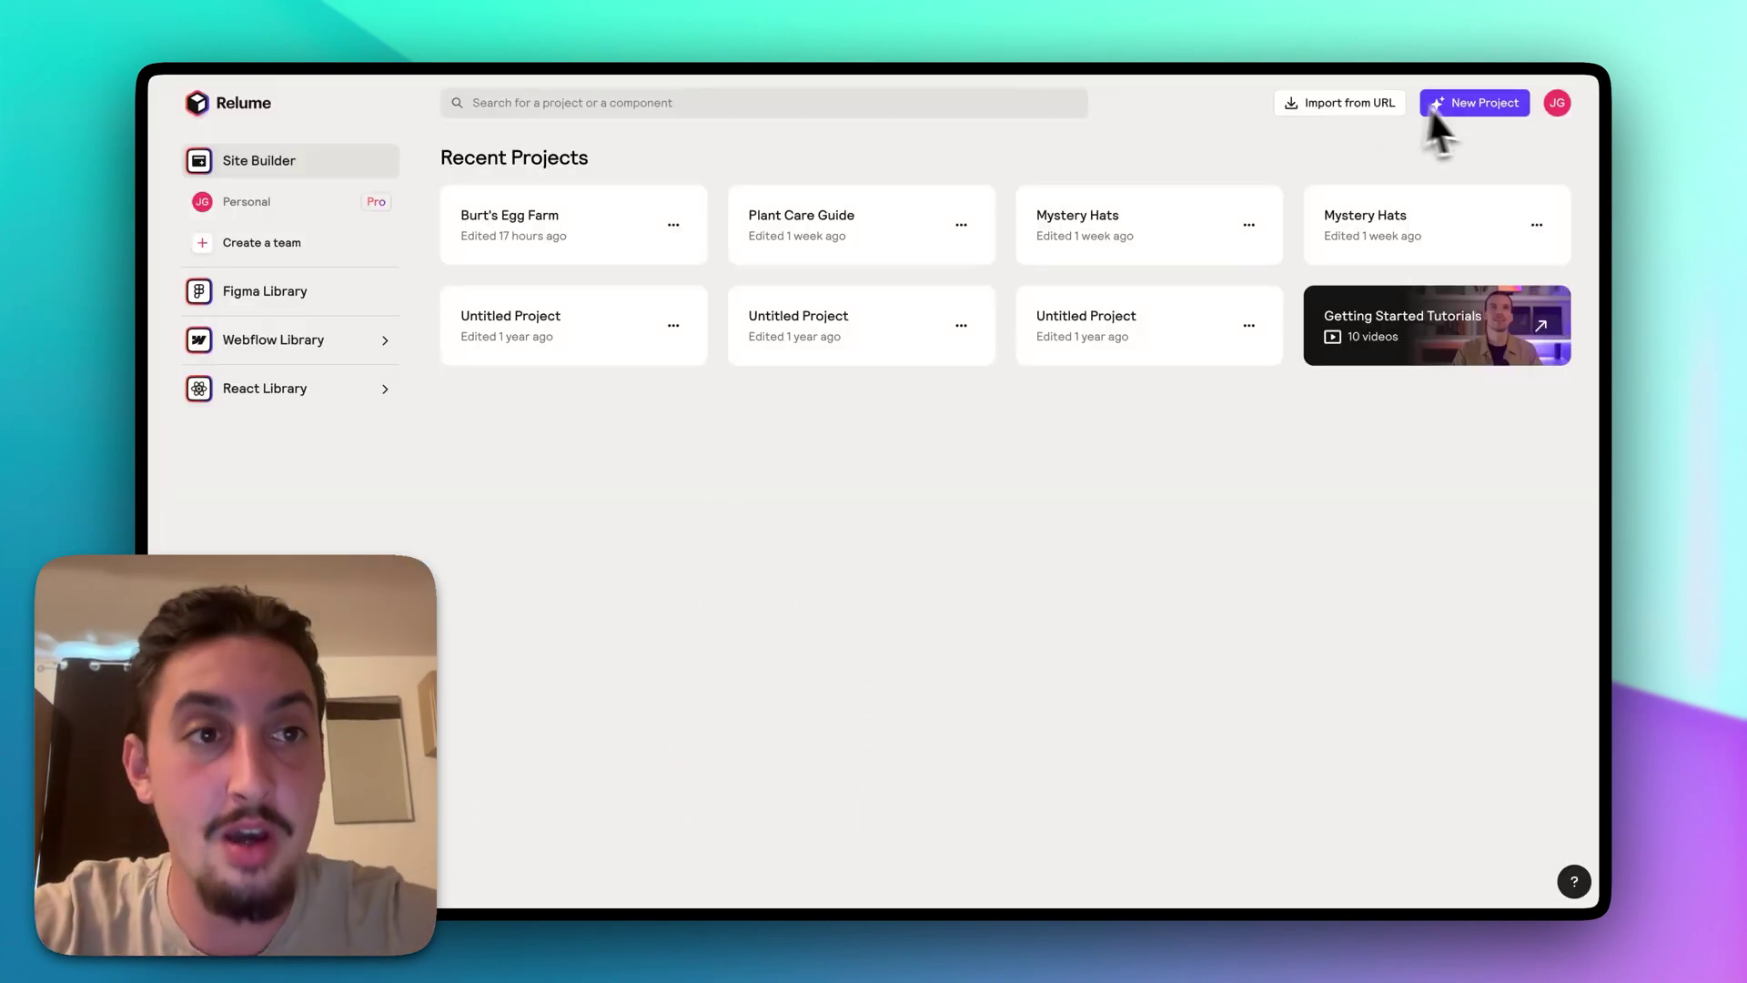
- Create project 'Freddy's Flight School' with a beginner flight-school description and generate its sitemap
{"action": "left_click", "coordinate": [1463, 107]}
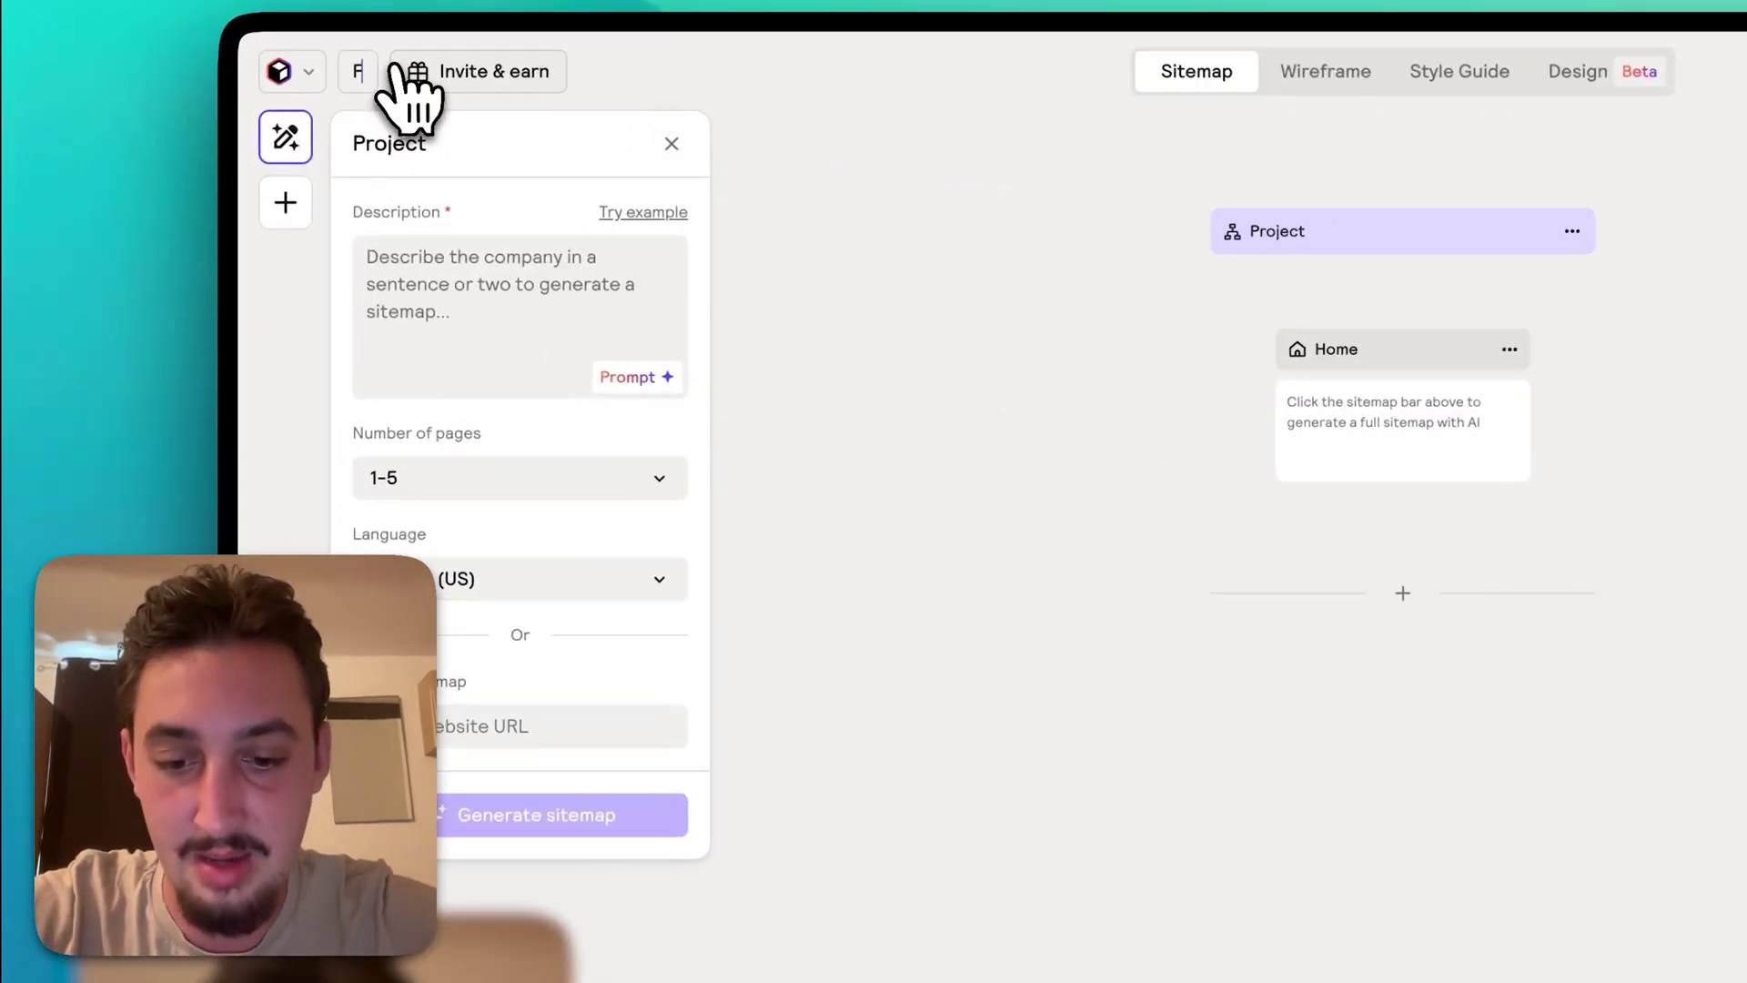
{"action": "type", "text": "Freddy's Fl"}
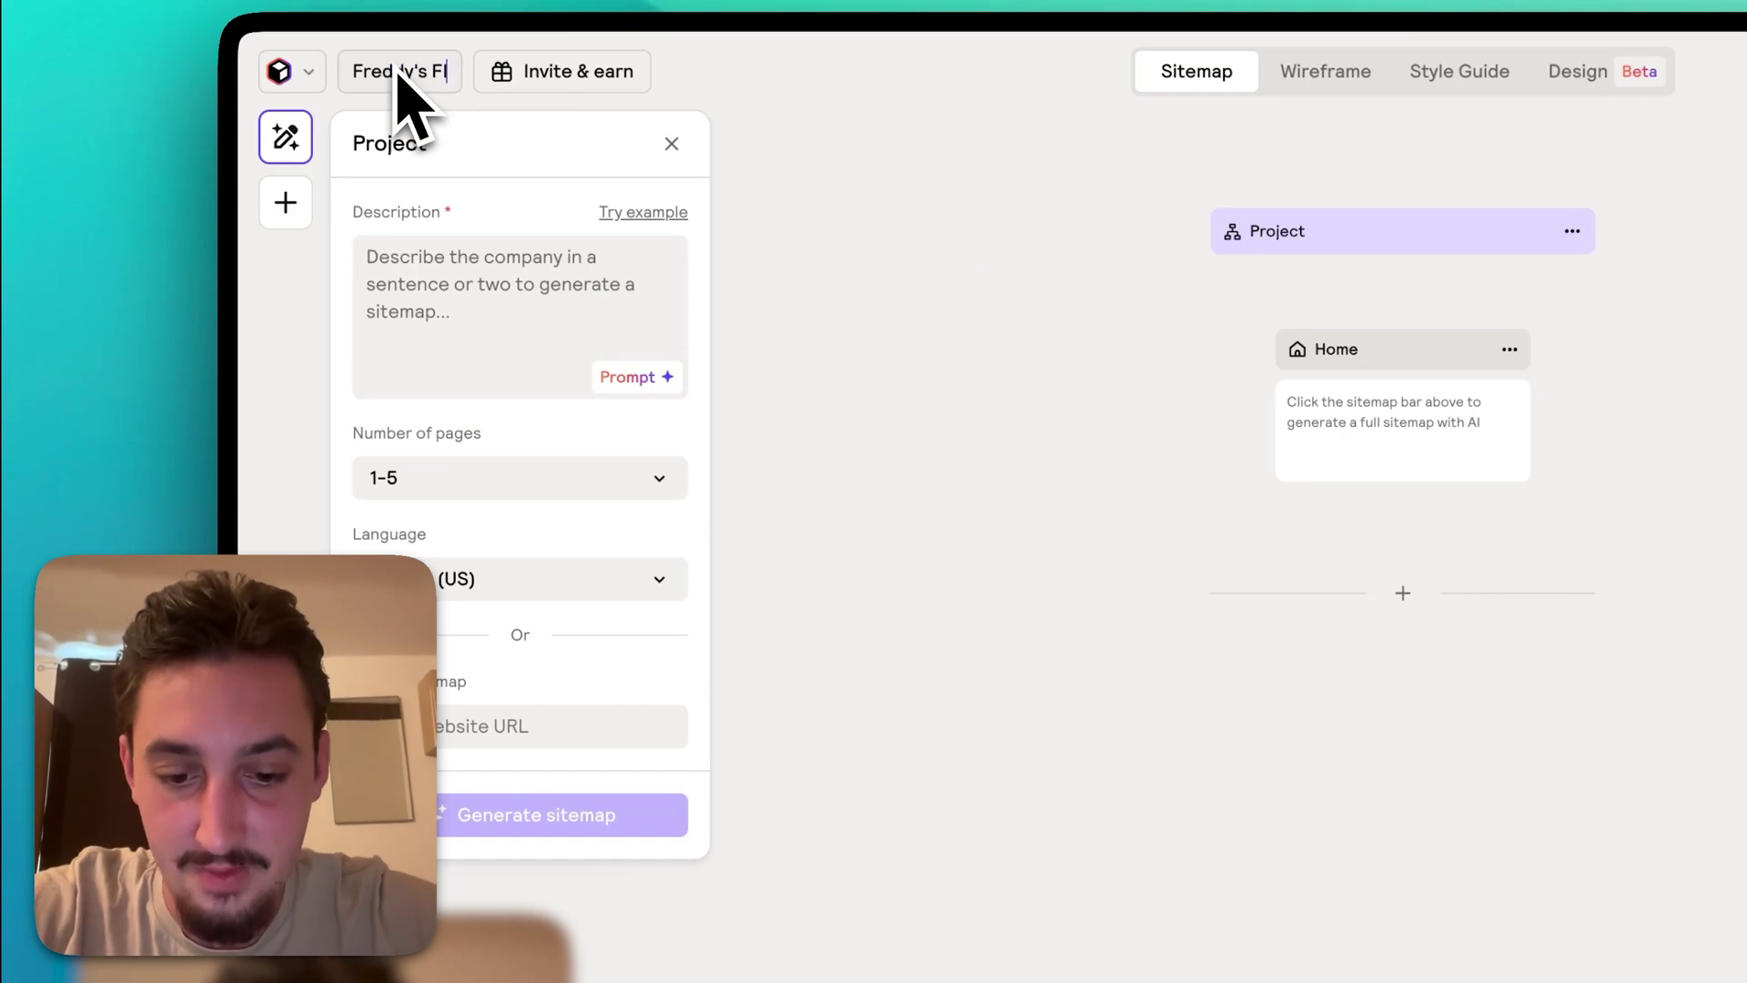
{"action": "type", "text": "ight School"}
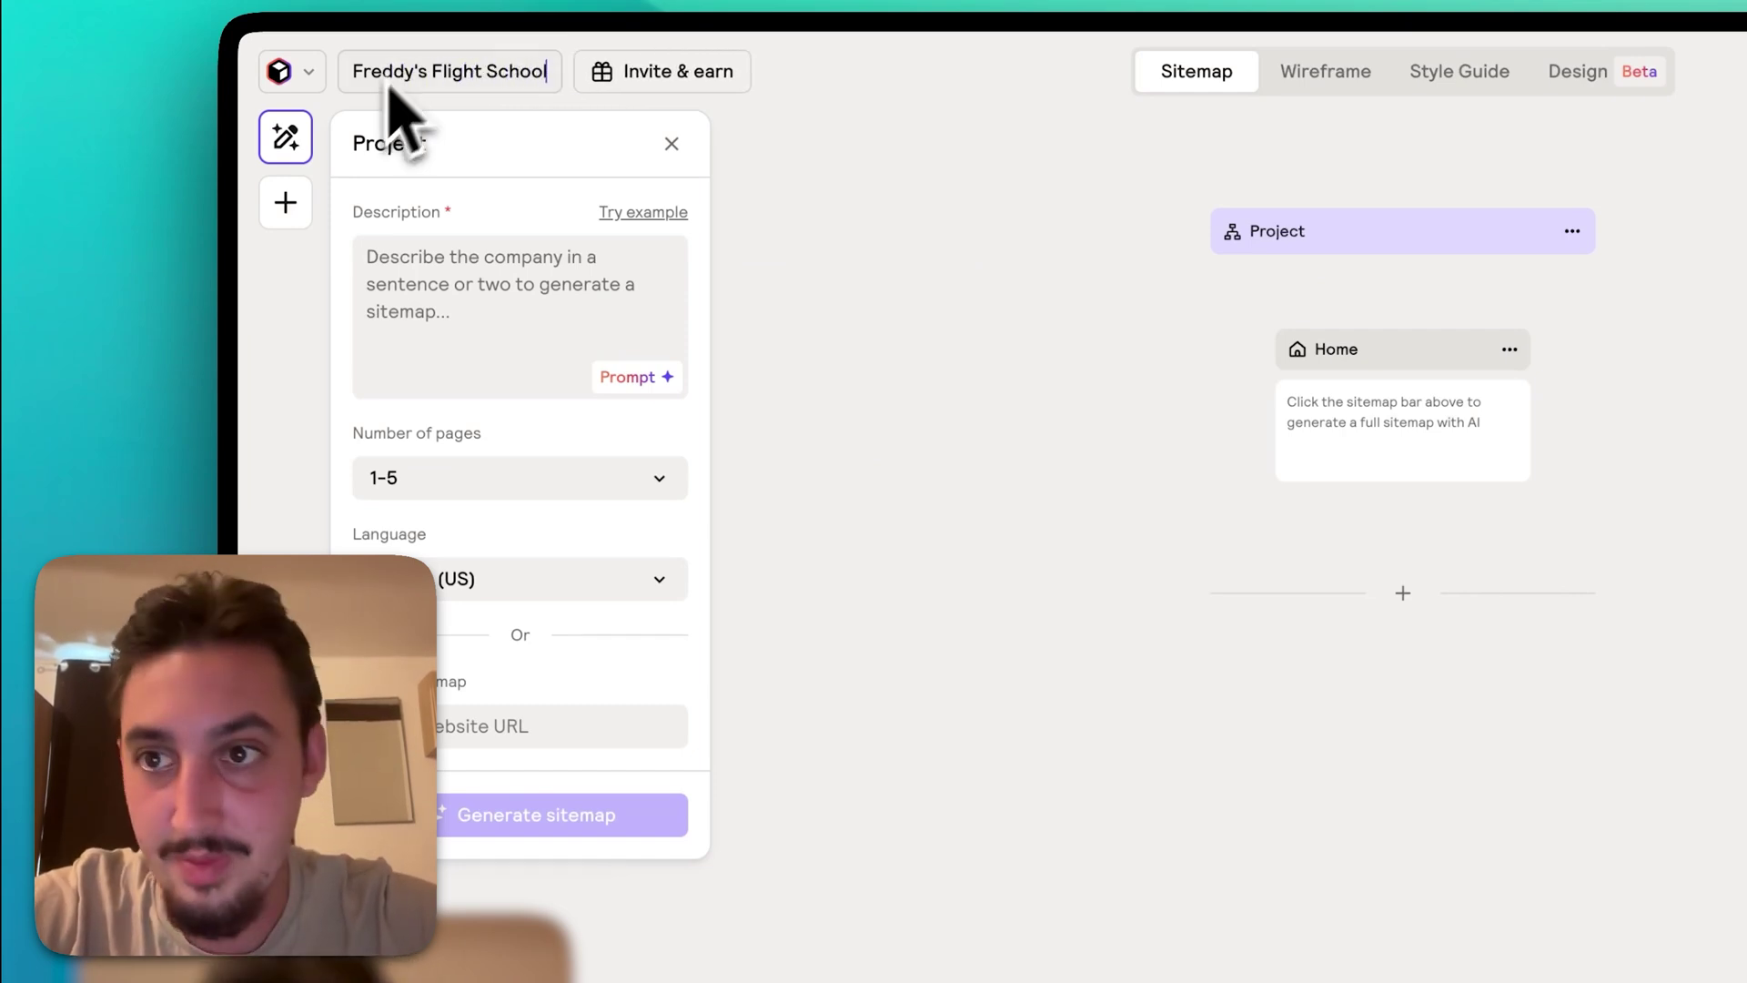
{"action": "left_click", "coordinate": [473, 273]}
{"action": "type", "text": "A "}
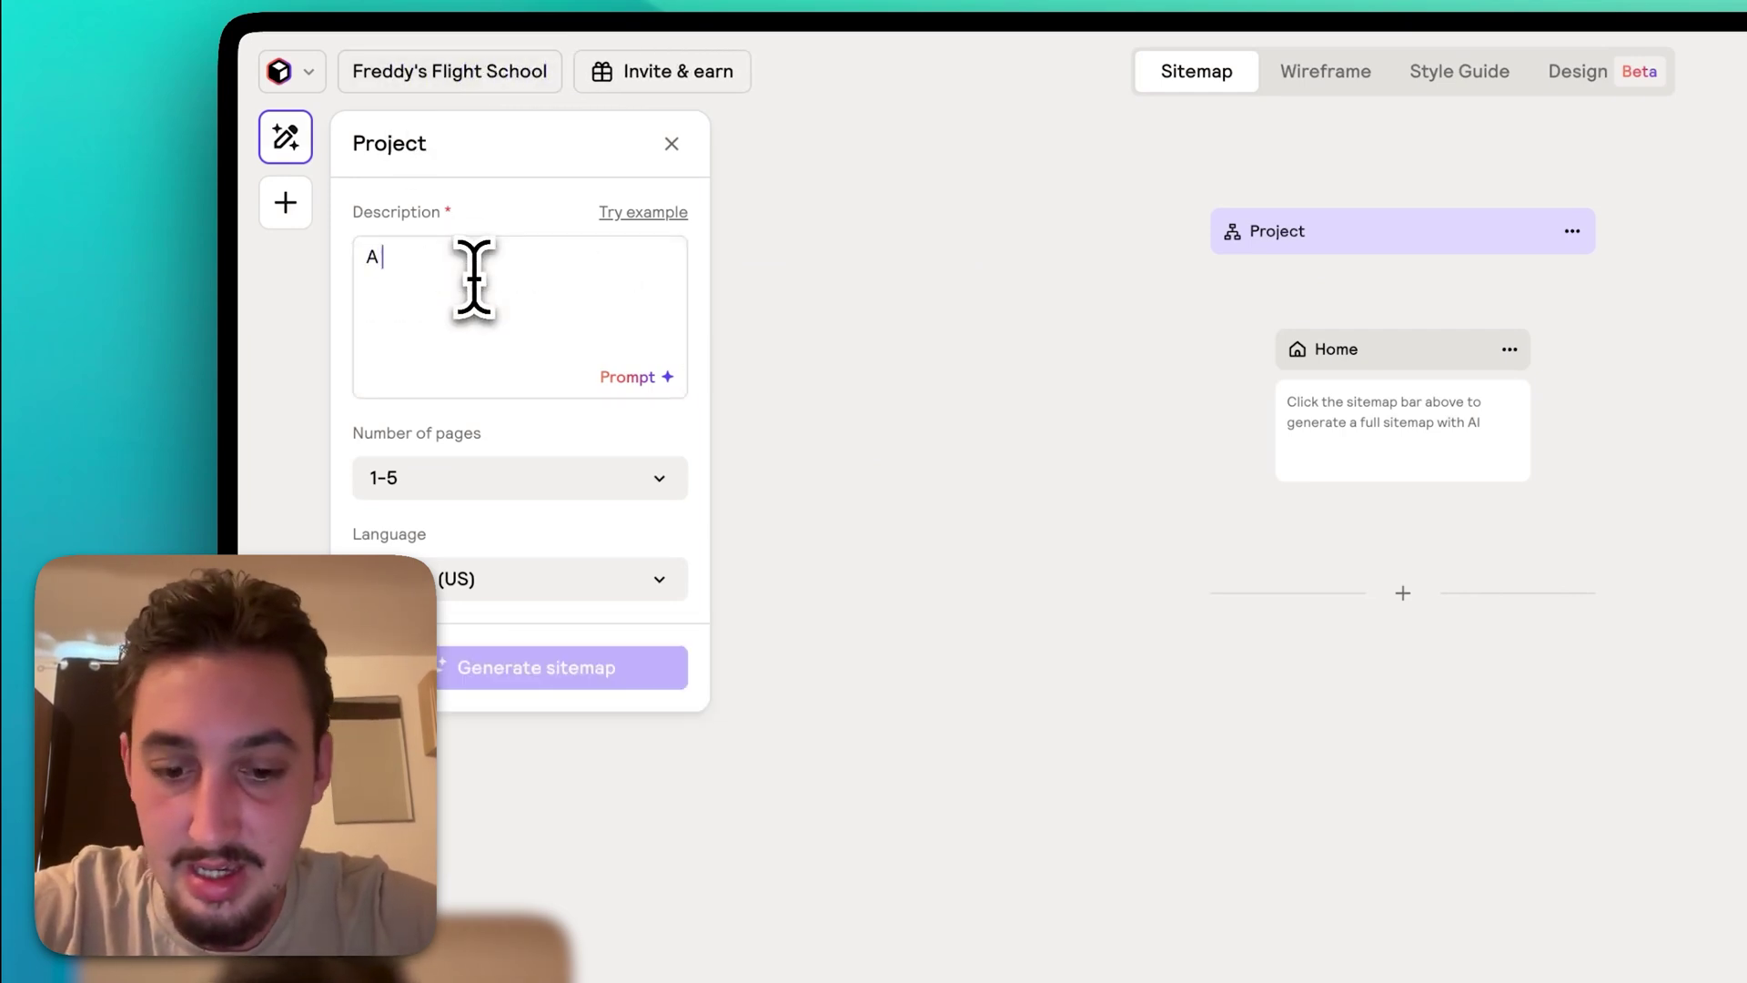
{"action": "type", "text": "flight school for teaching begi"}
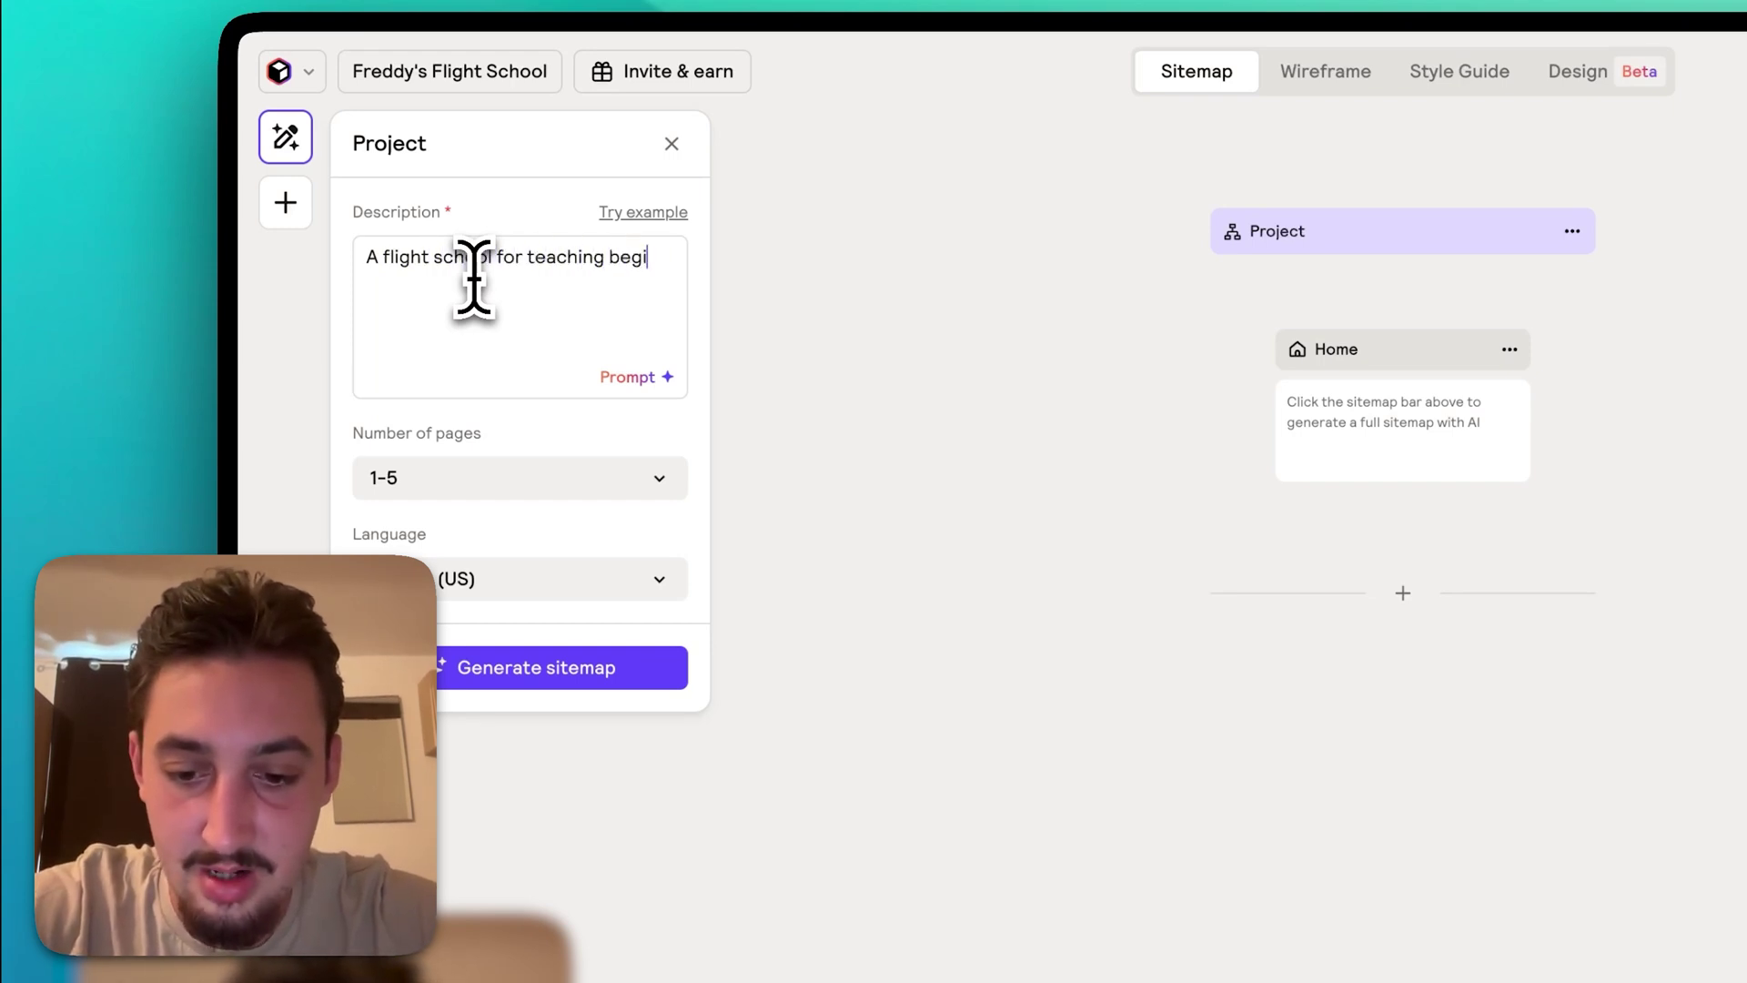
{"action": "type", "text": "nners how to fly a plane called Freddy's Flight School"}
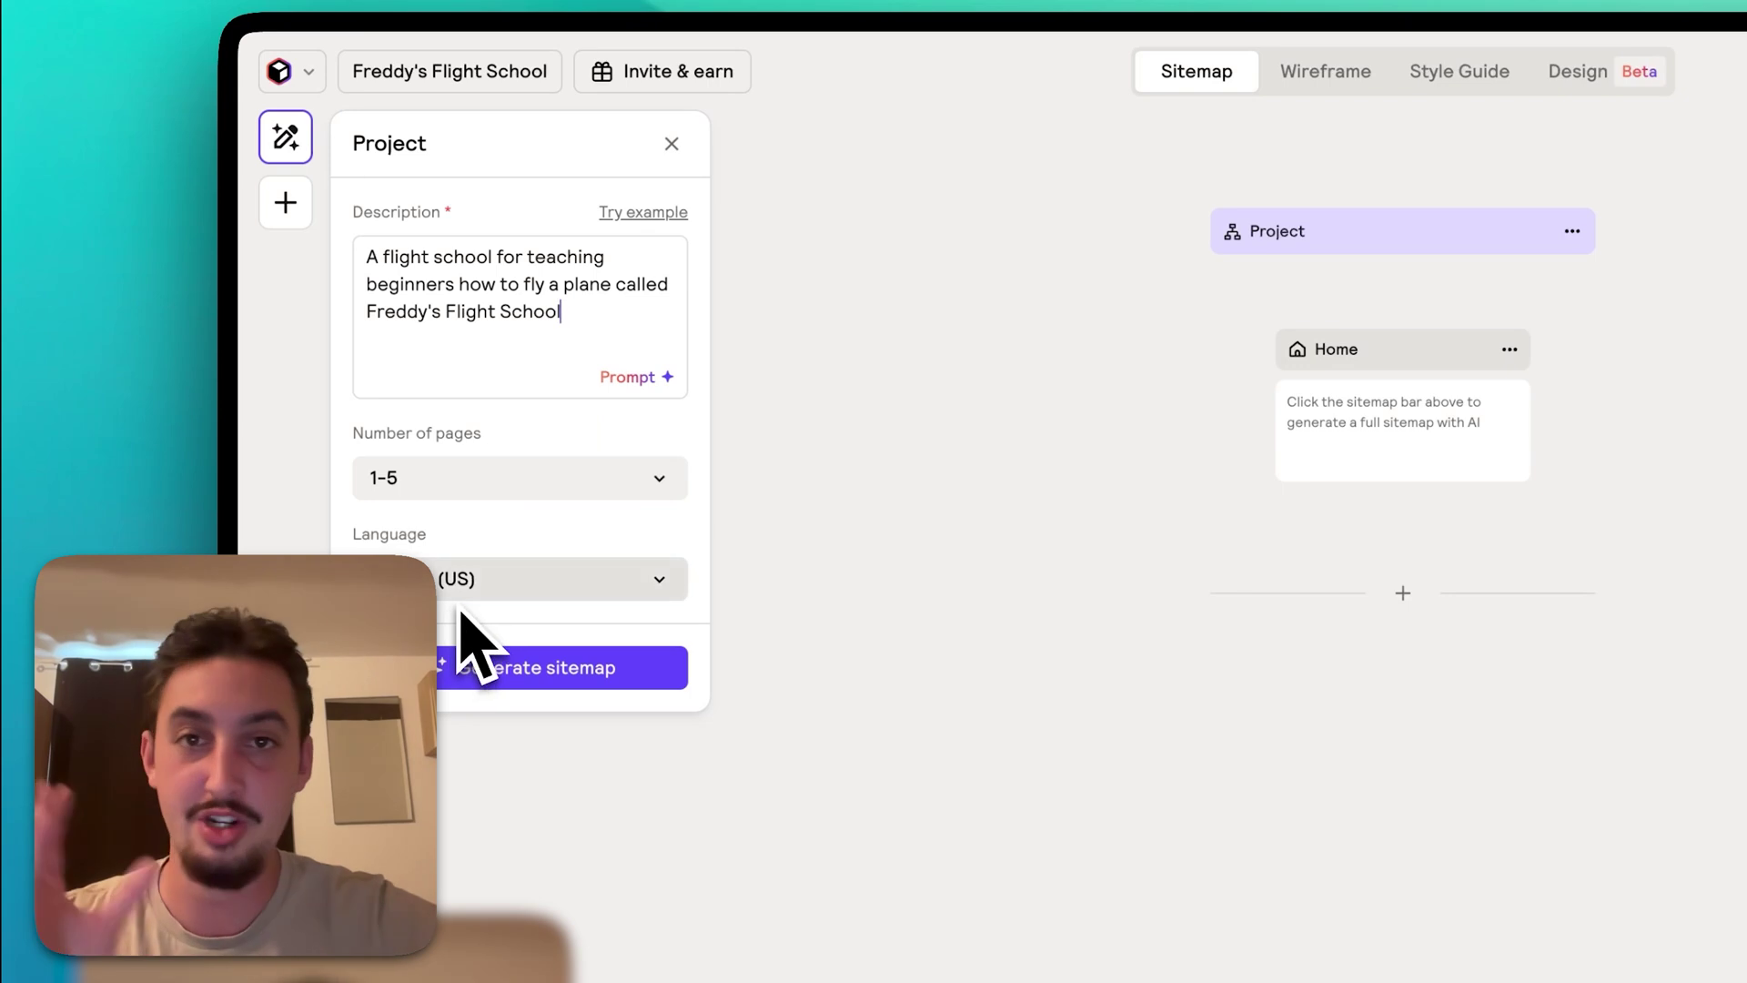
{"action": "left_click", "coordinate": [479, 683]}
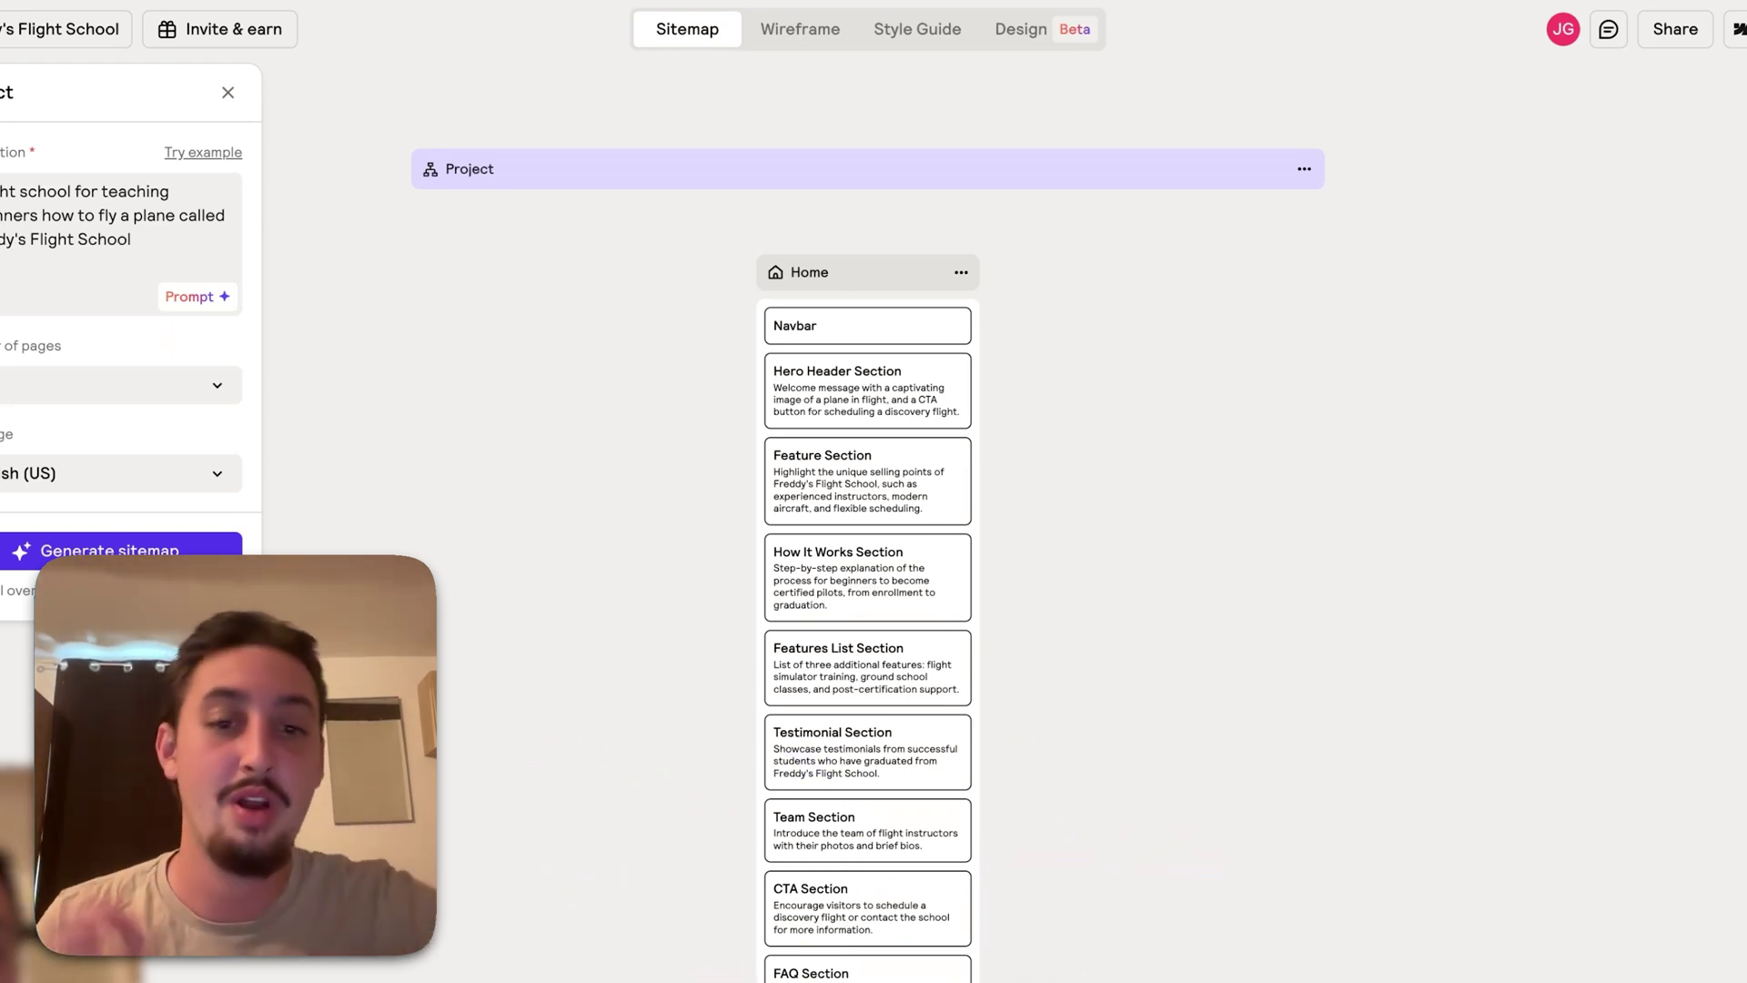
{"action": "scroll", "coordinate": [1133, 649], "scroll_direction": "down", "scroll_amount": 3}
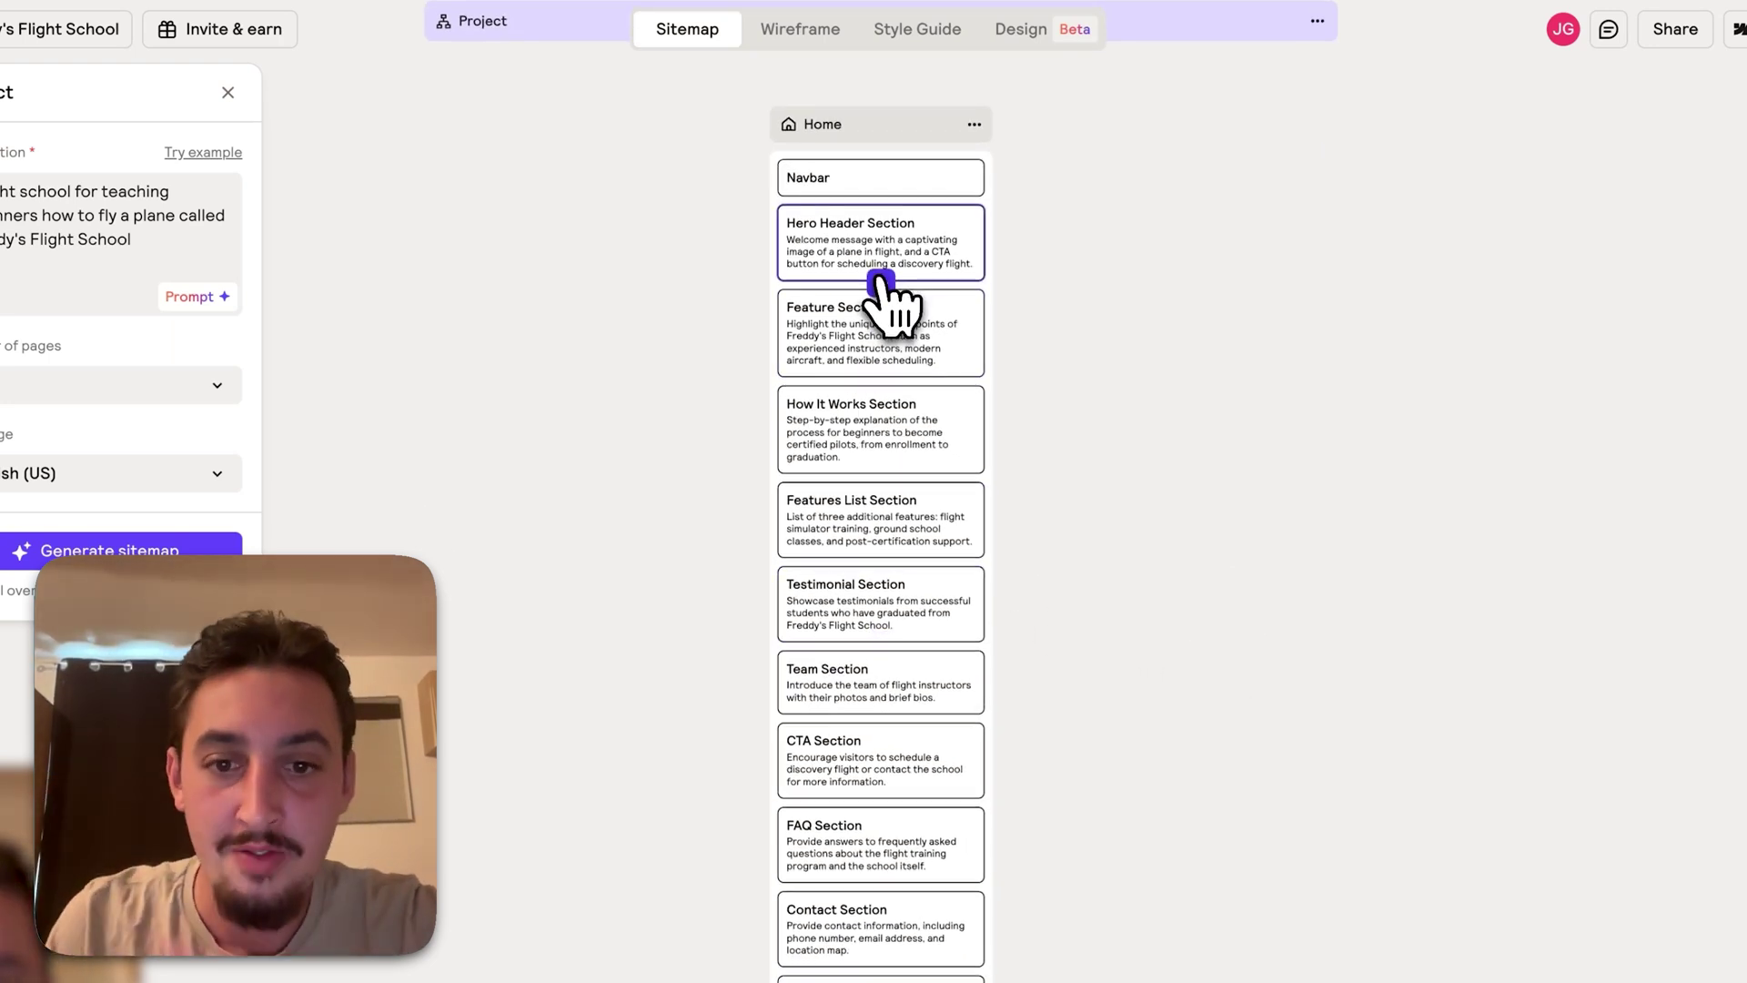
{"action": "scroll", "coordinate": [880, 286], "scroll_direction": "down", "scroll_amount": 5}
{"action": "scroll", "coordinate": [892, 300], "scroll_direction": "up", "scroll_amount": 4}
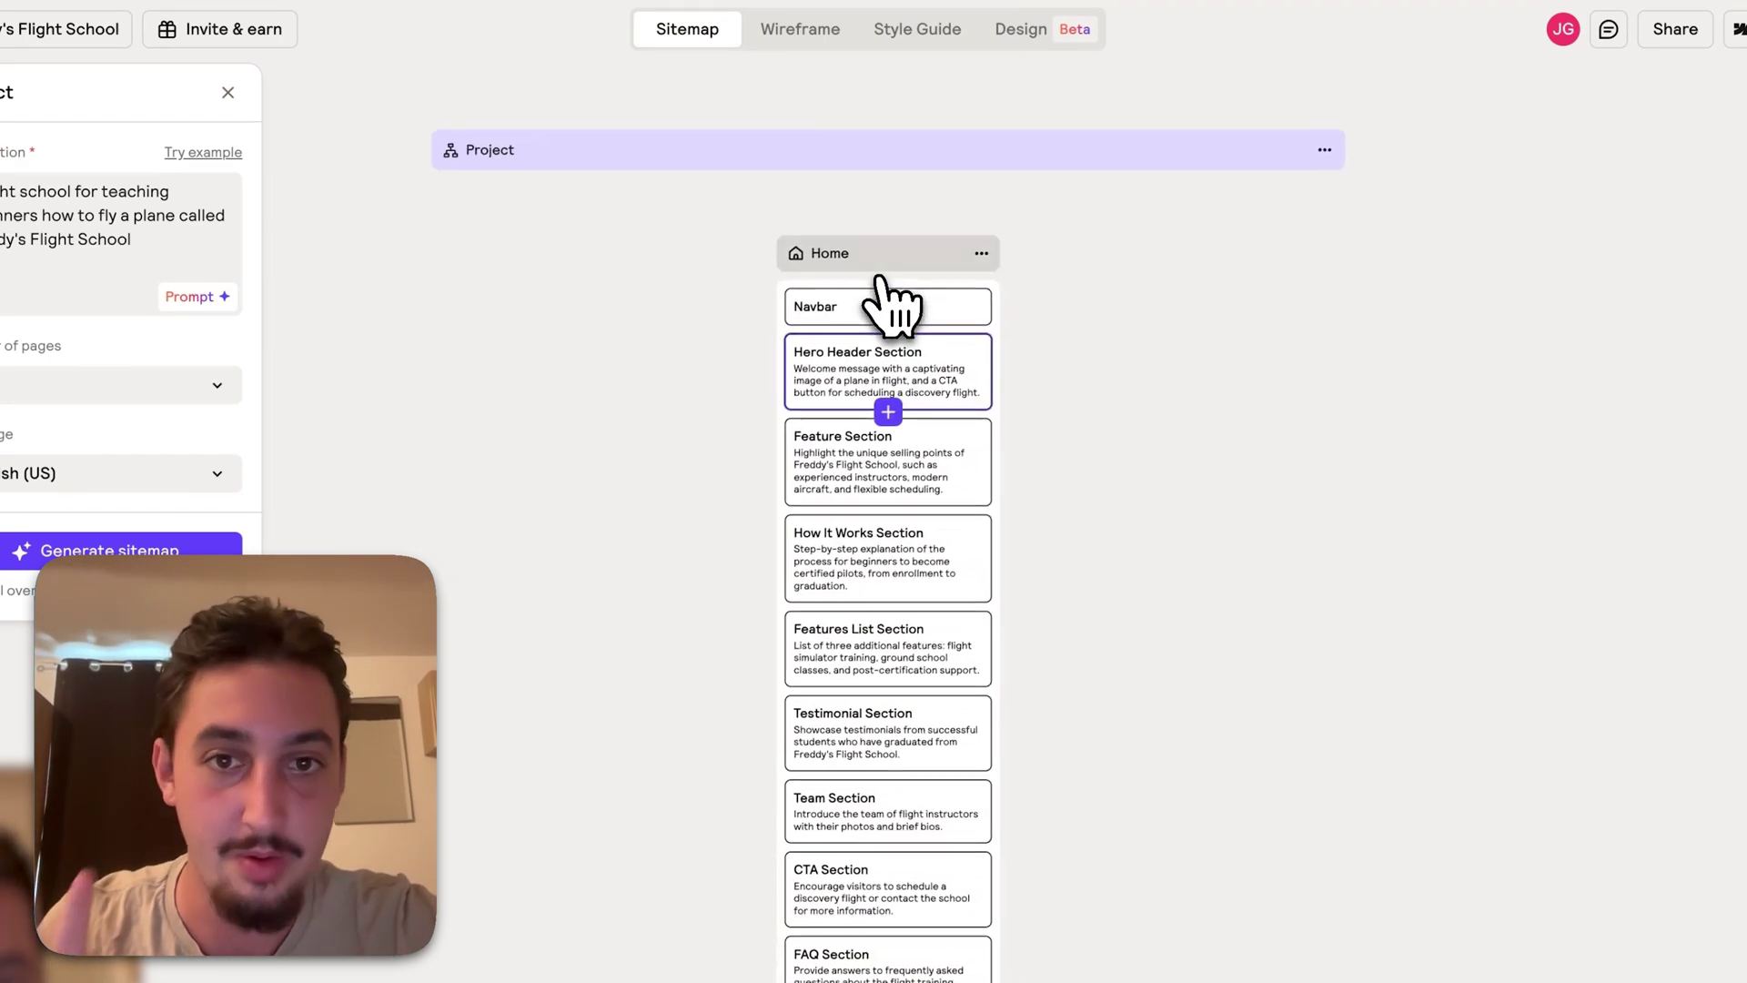
{"action": "scroll", "coordinate": [893, 300], "scroll_direction": "down", "scroll_amount": 8}
{"action": "scroll", "coordinate": [887, 299], "scroll_direction": "down", "scroll_amount": 4}
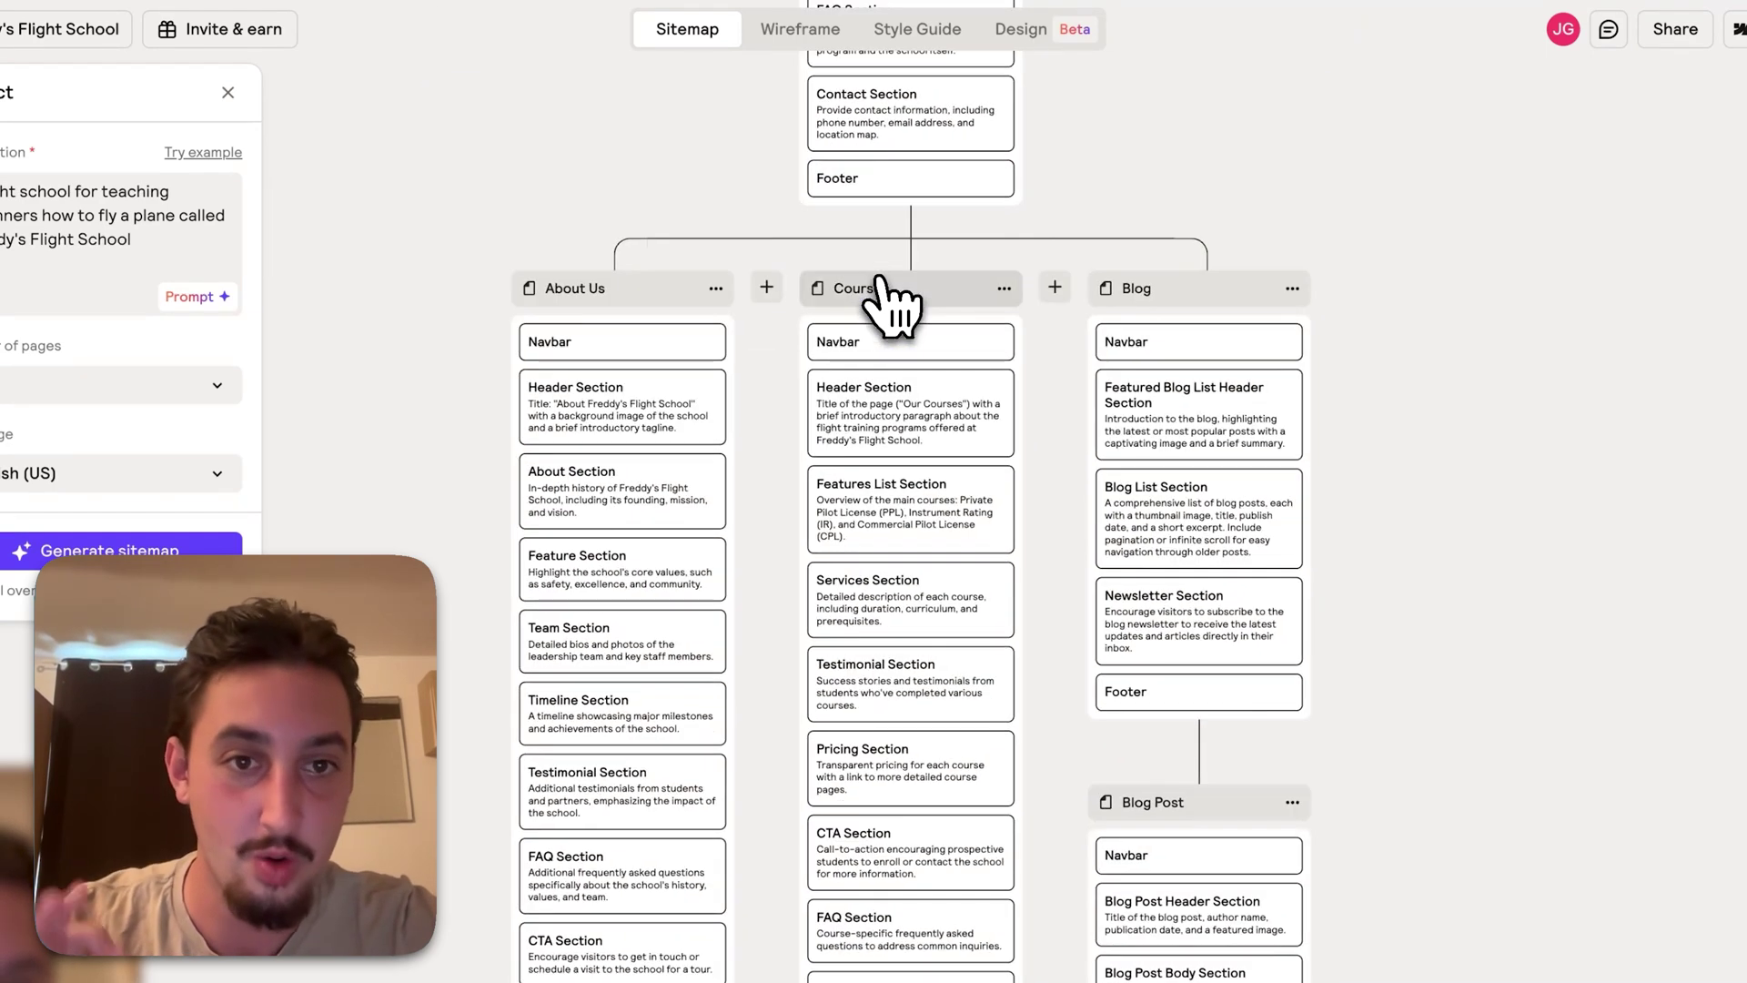
{"action": "scroll", "coordinate": [1237, 357], "scroll_direction": "down", "scroll_amount": 10}
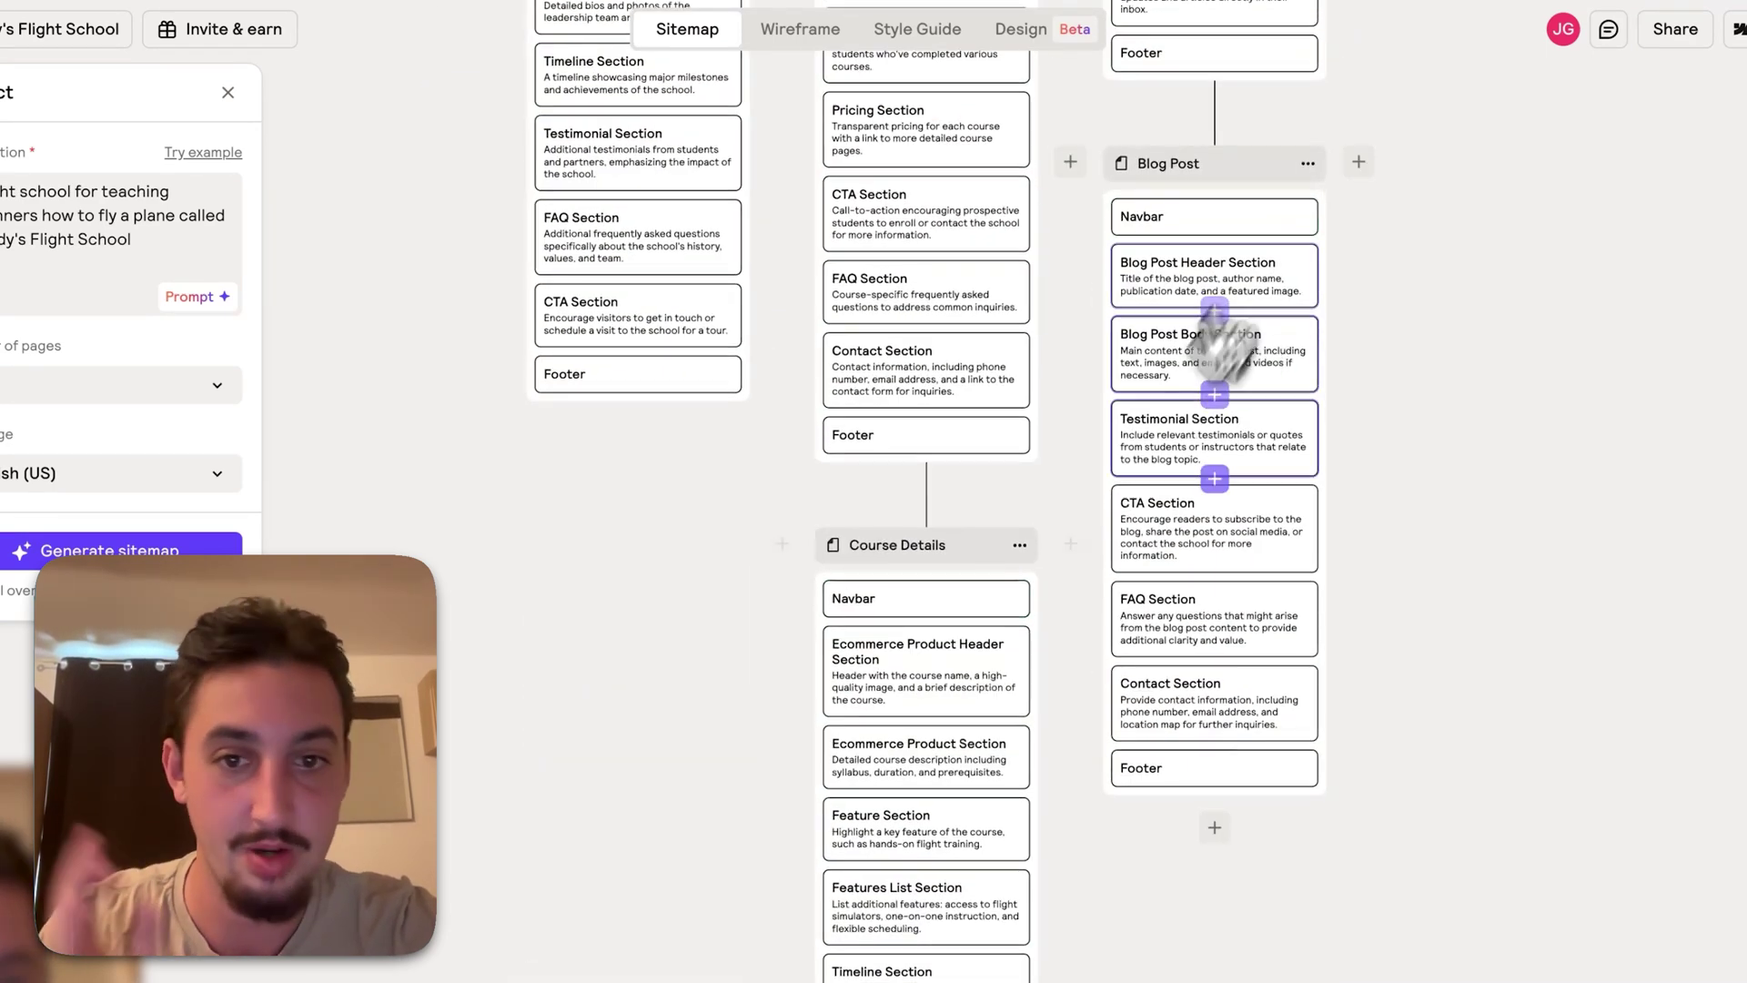
{"action": "scroll", "coordinate": [921, 654], "scroll_direction": "down", "scroll_amount": 18}
{"action": "scroll", "coordinate": [913, 657], "scroll_direction": "up", "scroll_amount": 9}
{"action": "scroll", "coordinate": [910, 646], "scroll_direction": "up", "scroll_amount": 9}
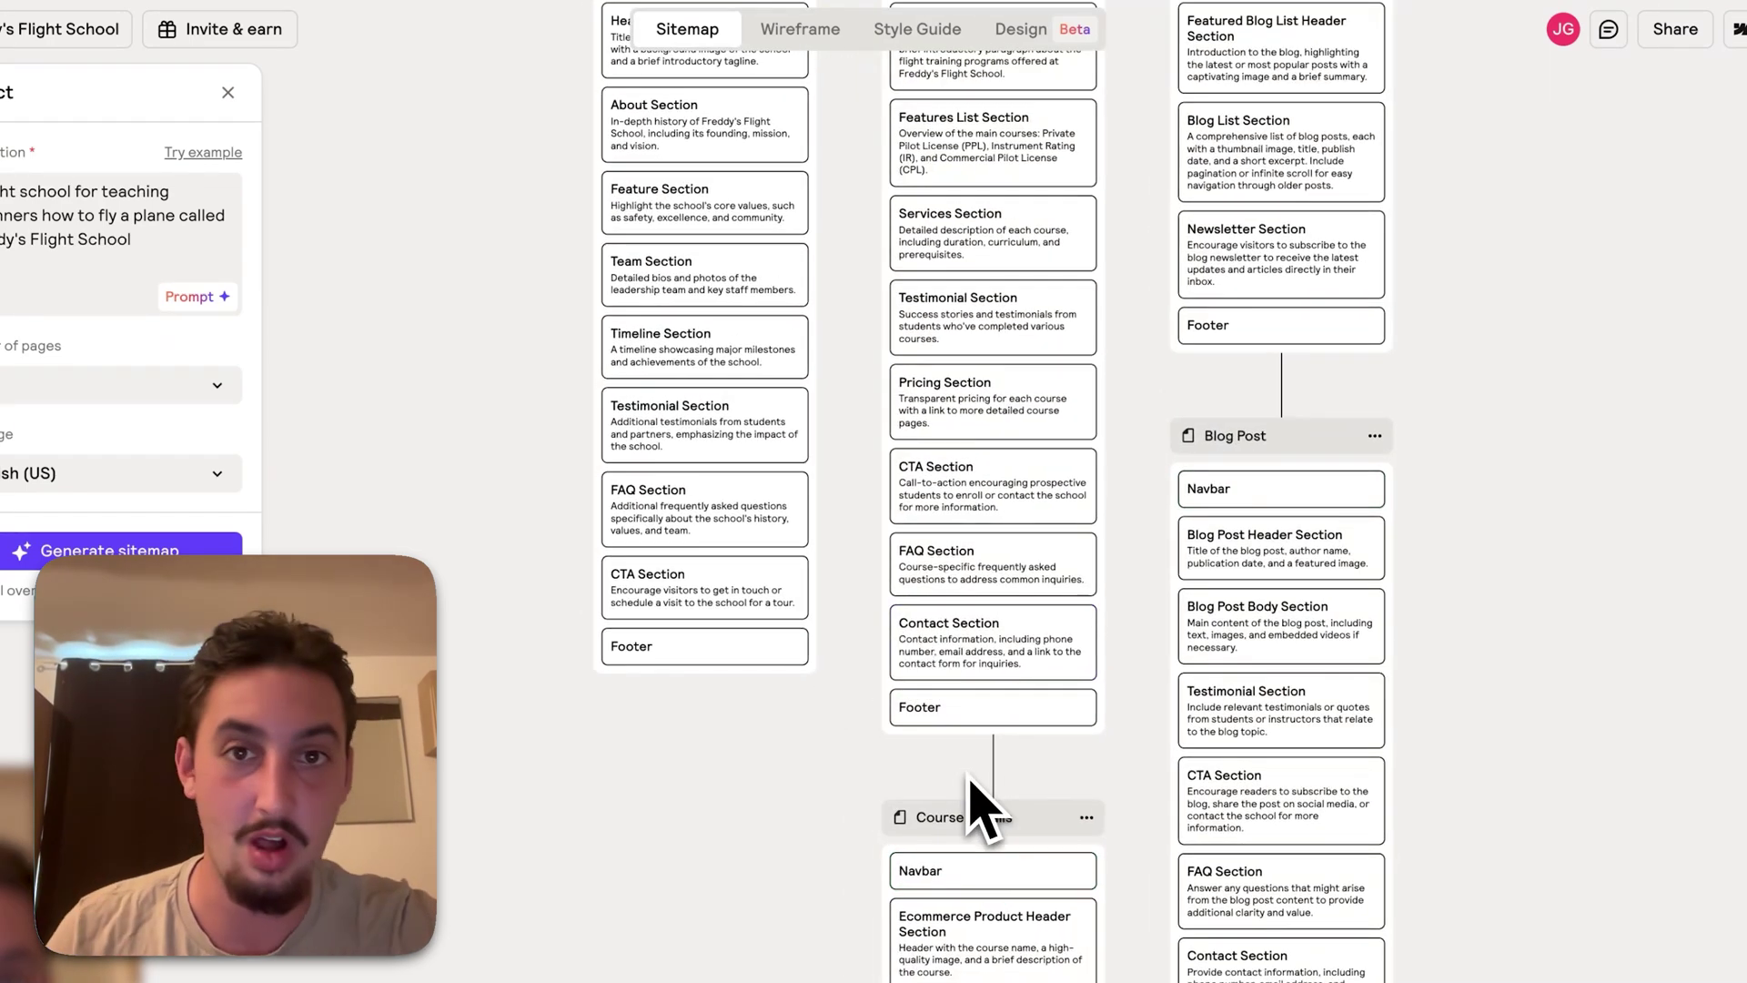
{"action": "scroll", "coordinate": [913, 628], "scroll_direction": "up", "scroll_amount": 12}
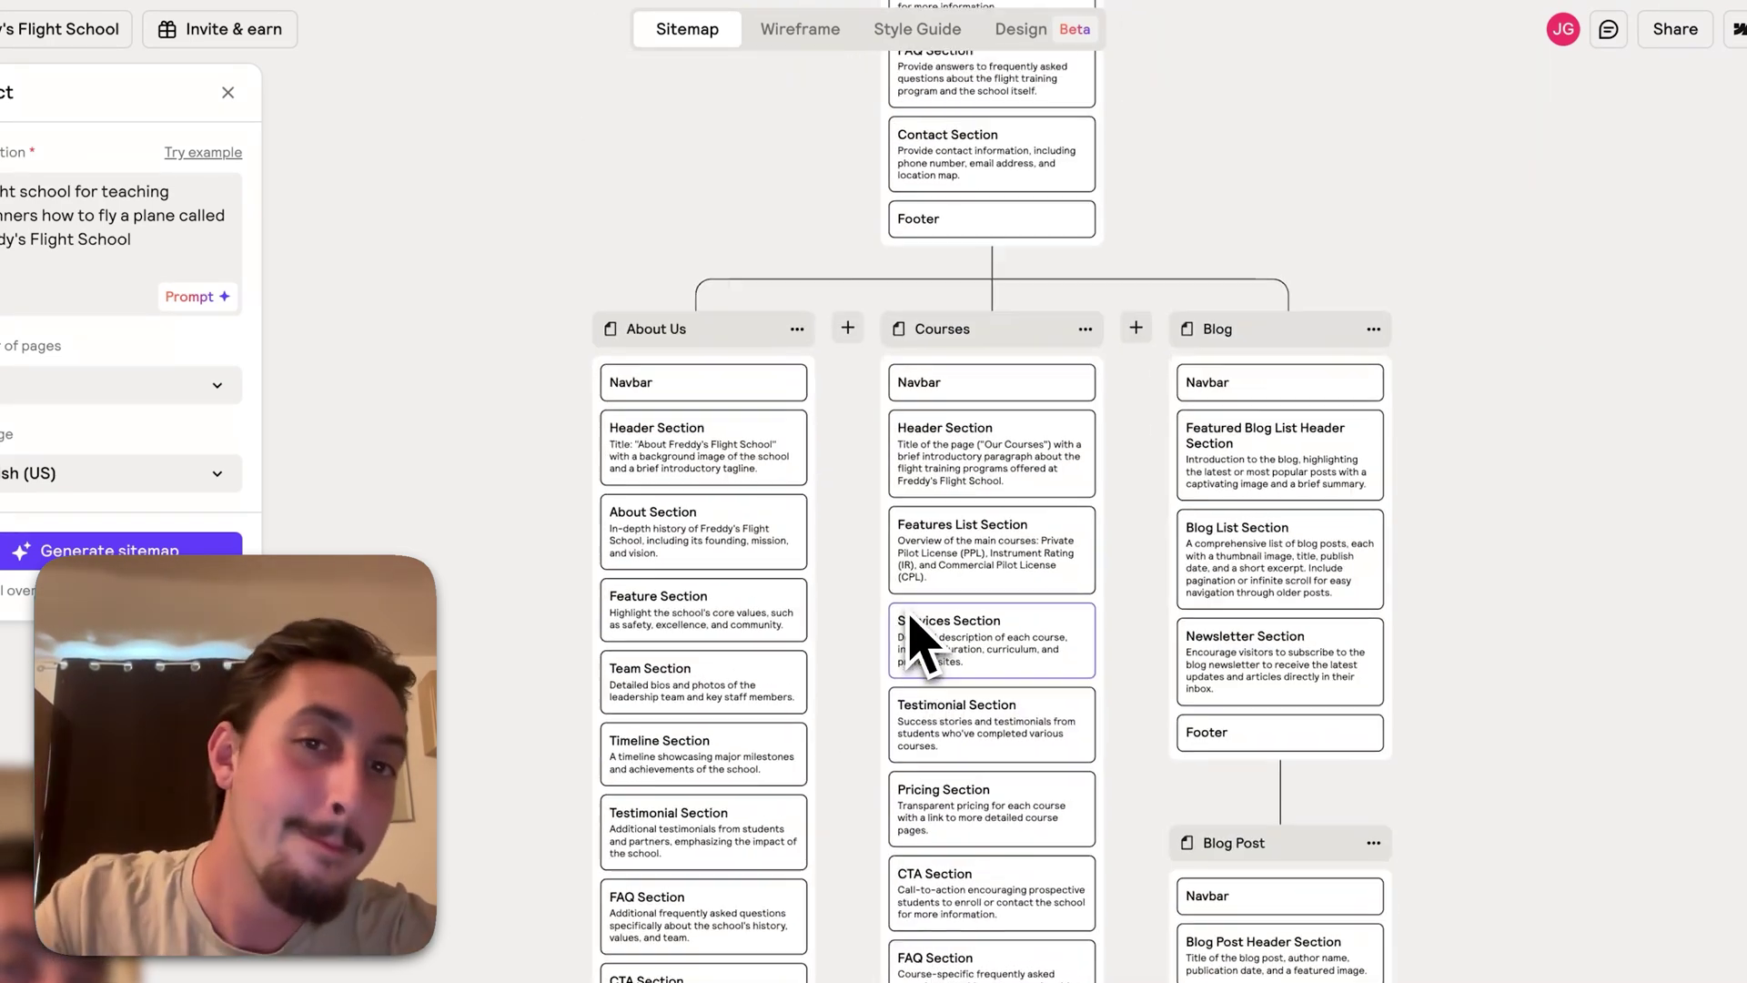
{"action": "scroll", "coordinate": [913, 628], "scroll_direction": "up", "scroll_amount": 4}
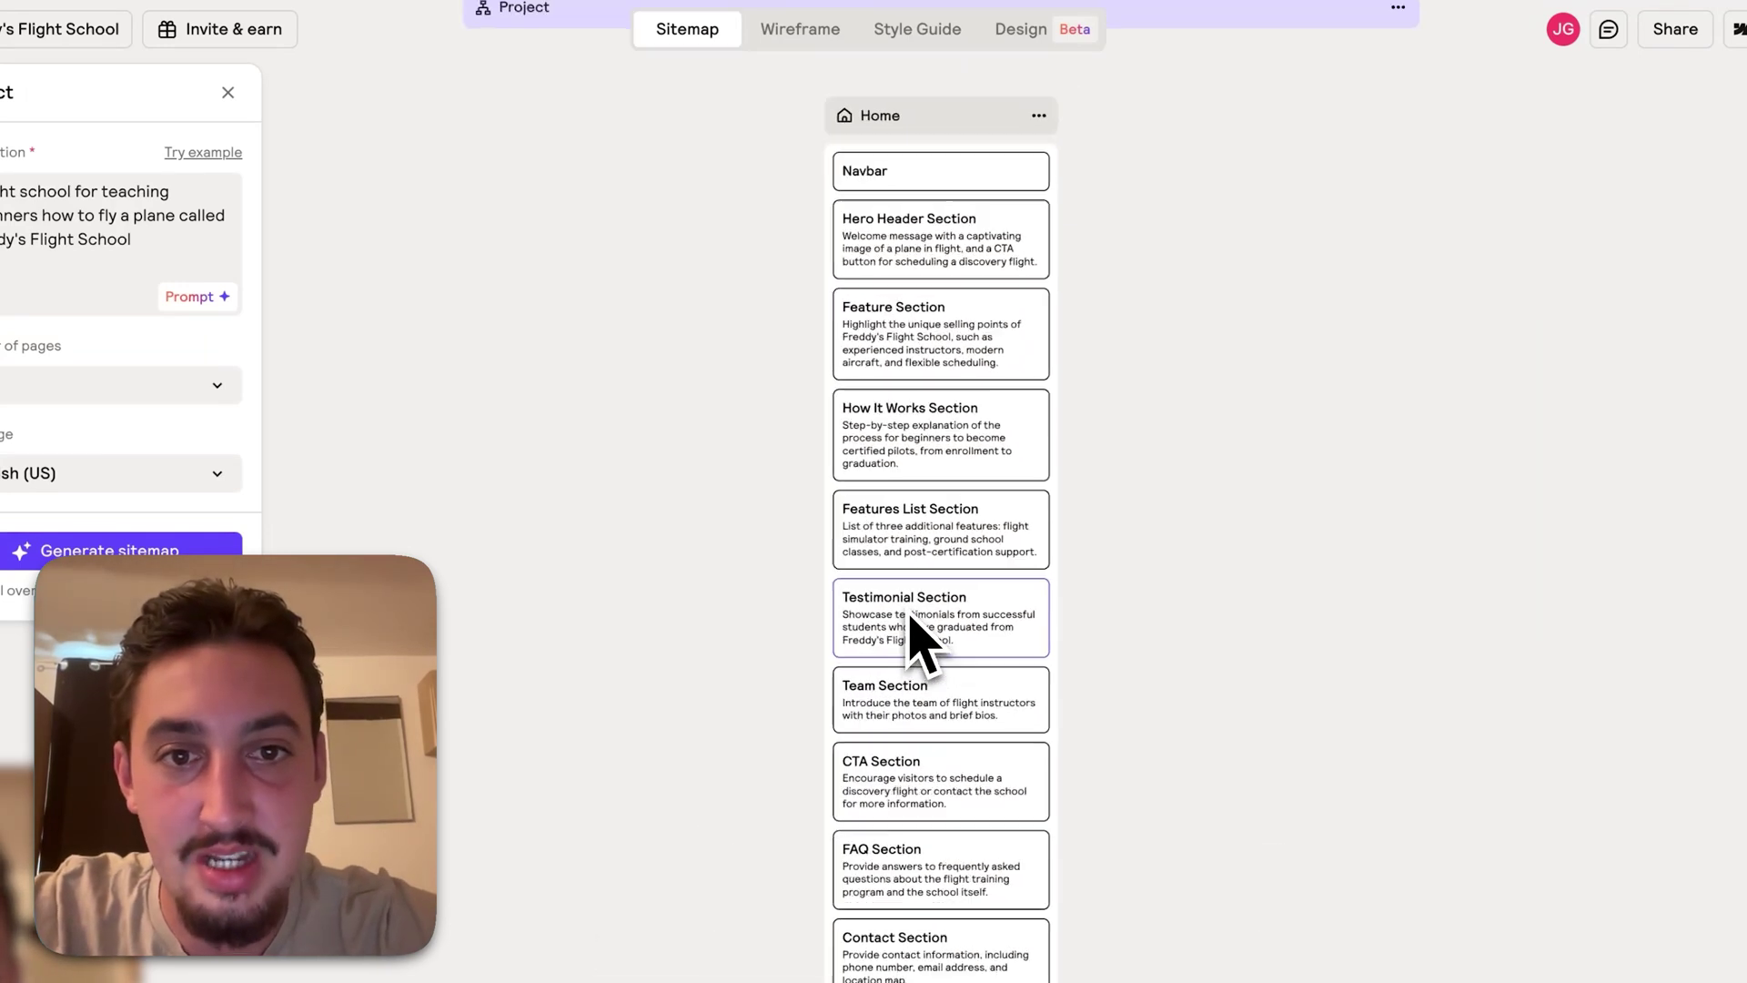
{"action": "scroll", "coordinate": [912, 628], "scroll_direction": "up", "scroll_amount": 5}
{"action": "left_click", "coordinate": [768, 481]}
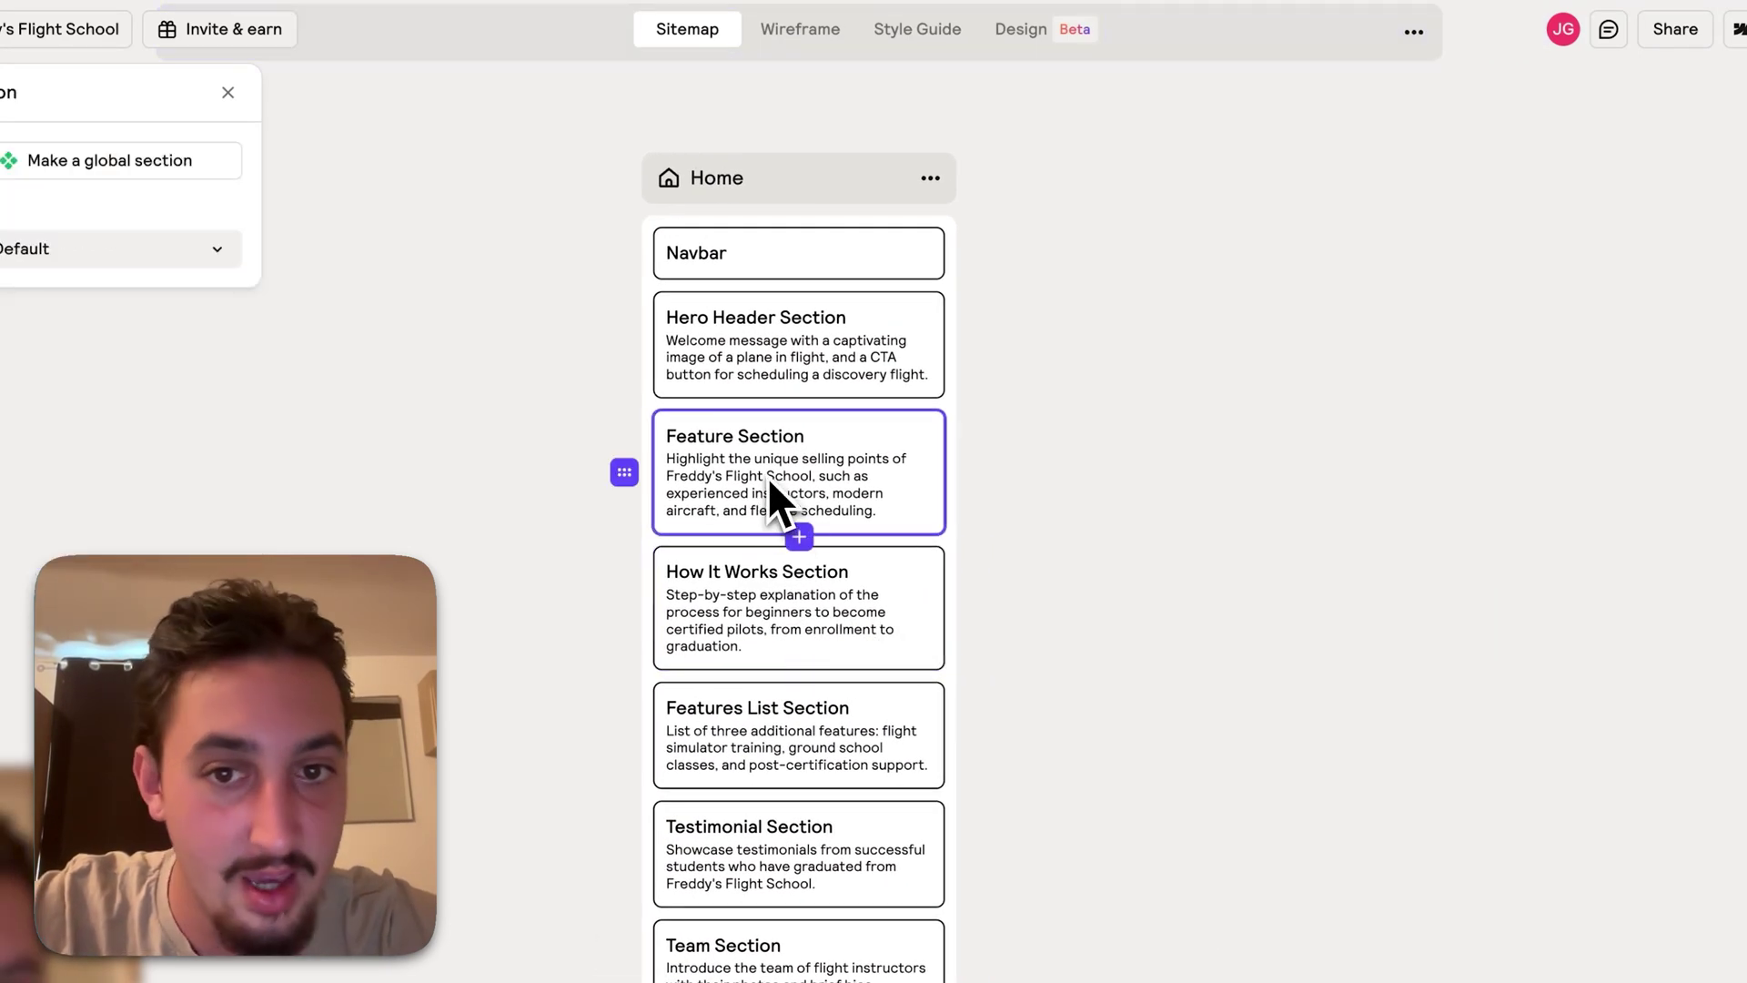
{"action": "left_click", "coordinate": [740, 467]}
{"action": "left_click", "coordinate": [735, 480]}
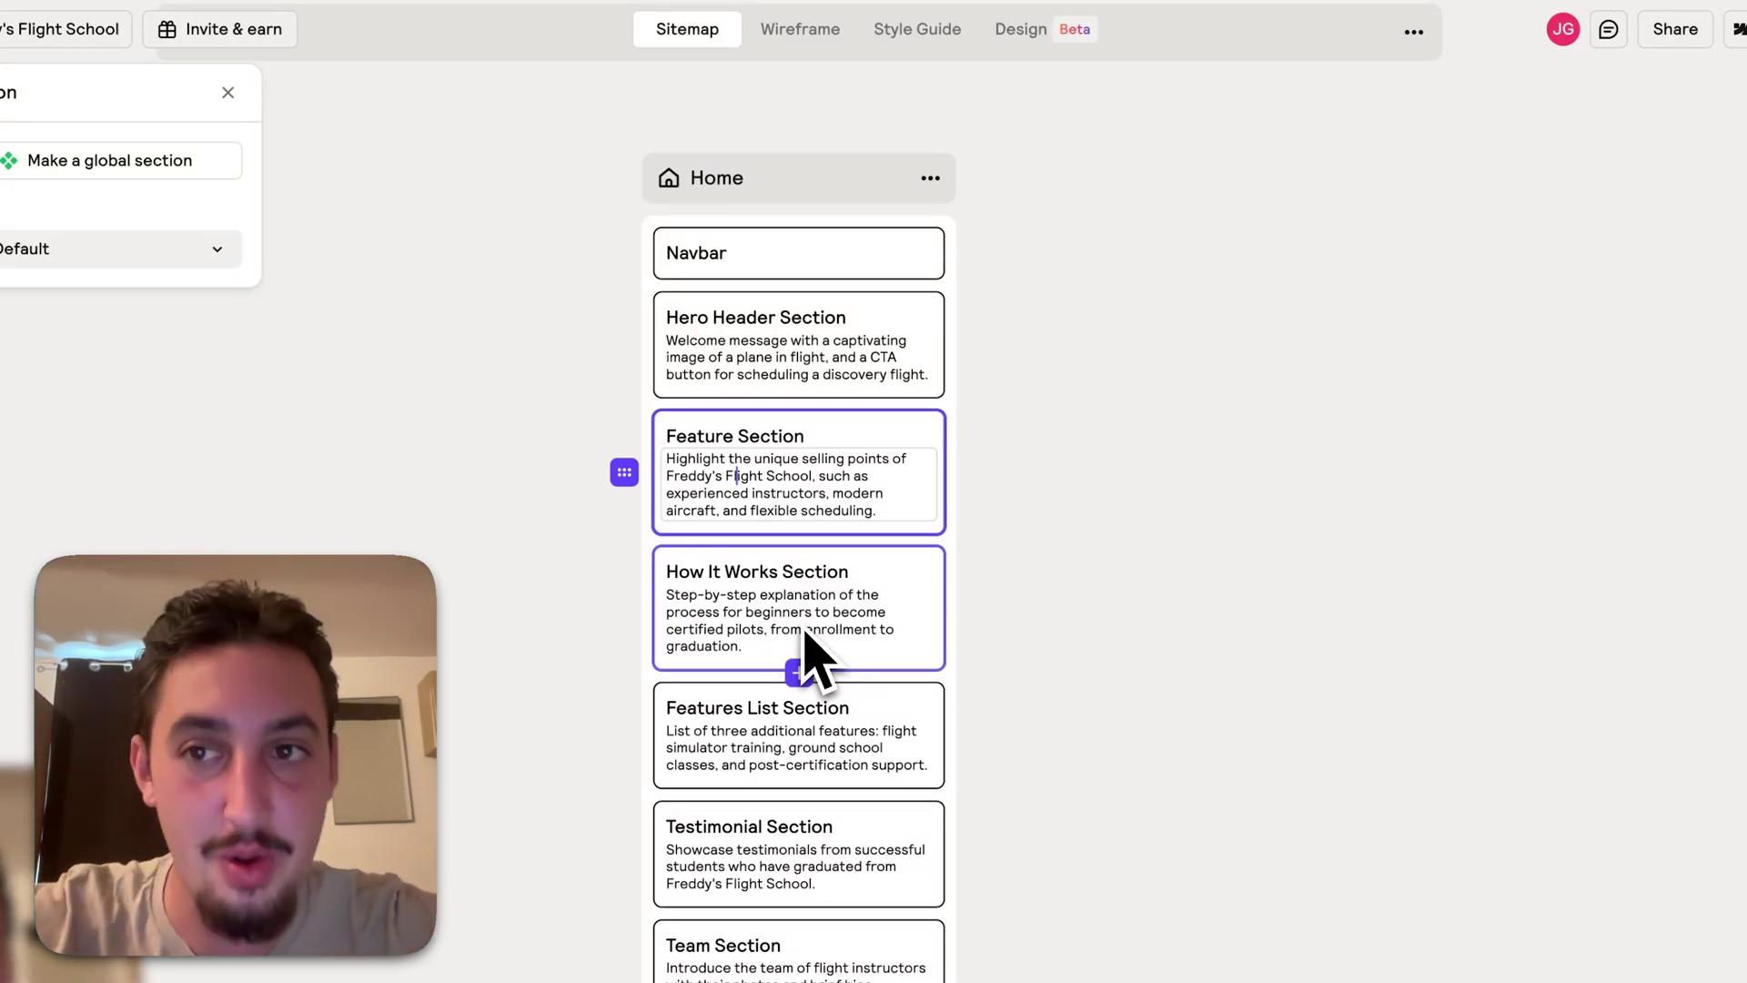
{"action": "scroll", "coordinate": [804, 630], "scroll_direction": "down", "scroll_amount": 5}
{"action": "left_click", "coordinate": [990, 640]}
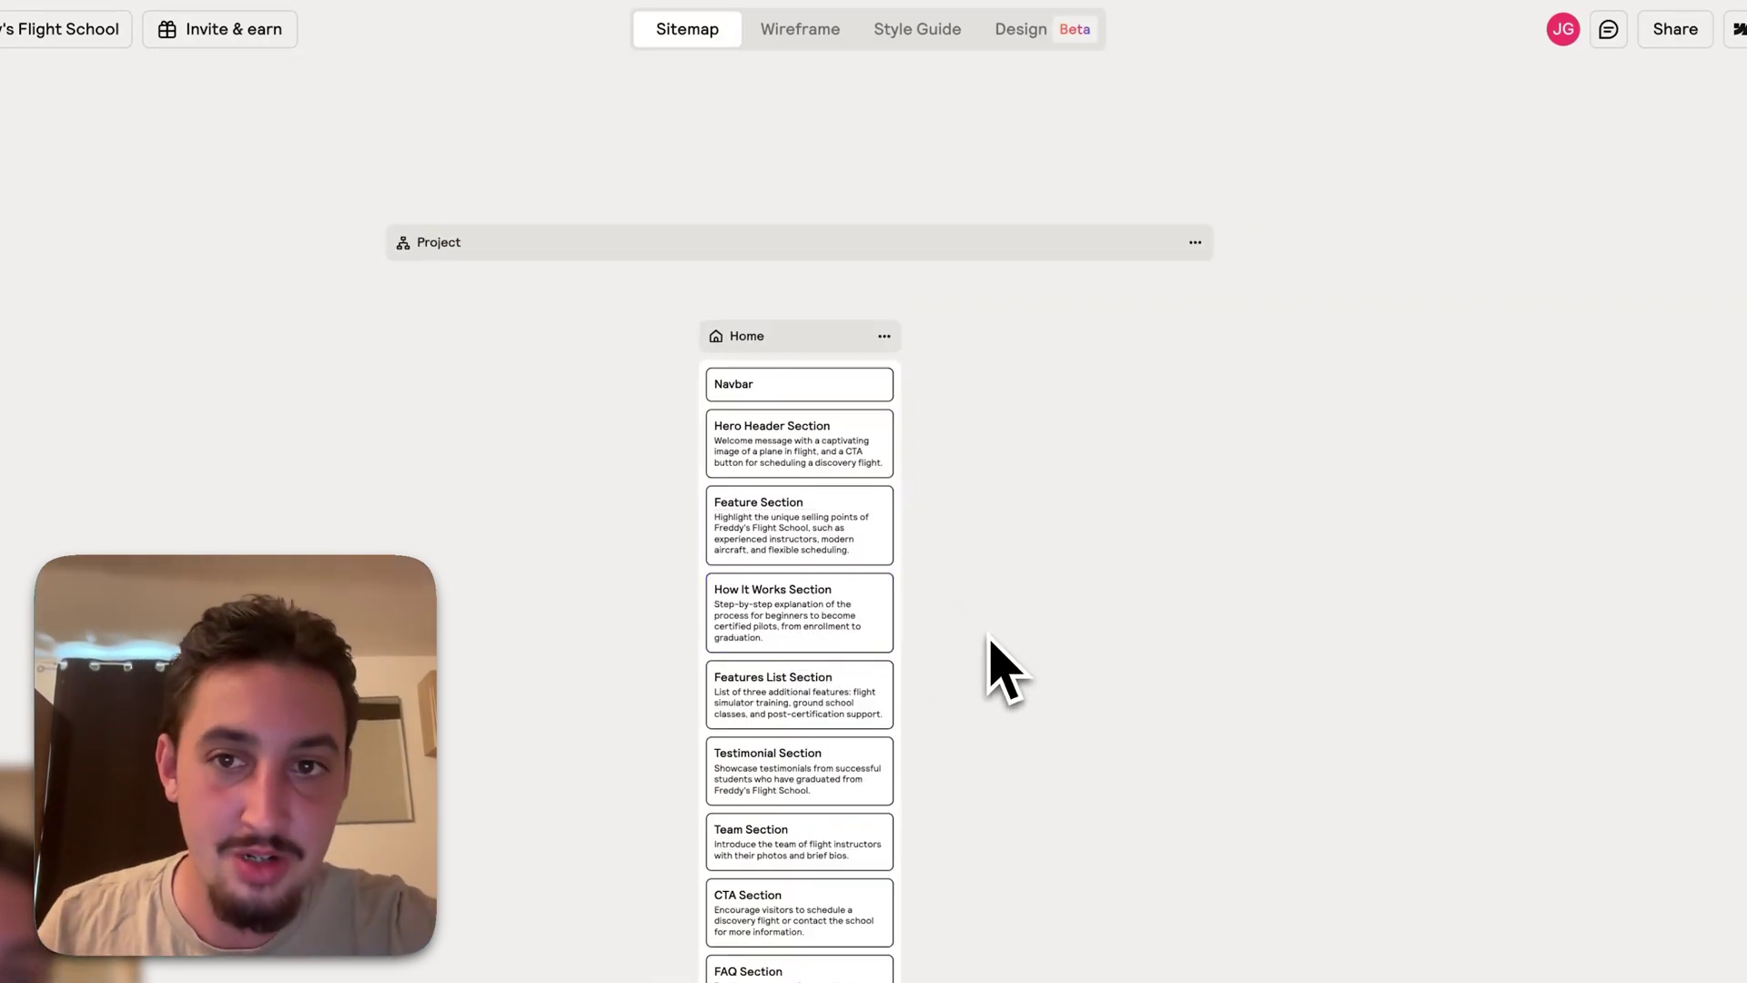
{"action": "scroll", "coordinate": [874, 559], "scroll_direction": "down", "scroll_amount": 10}
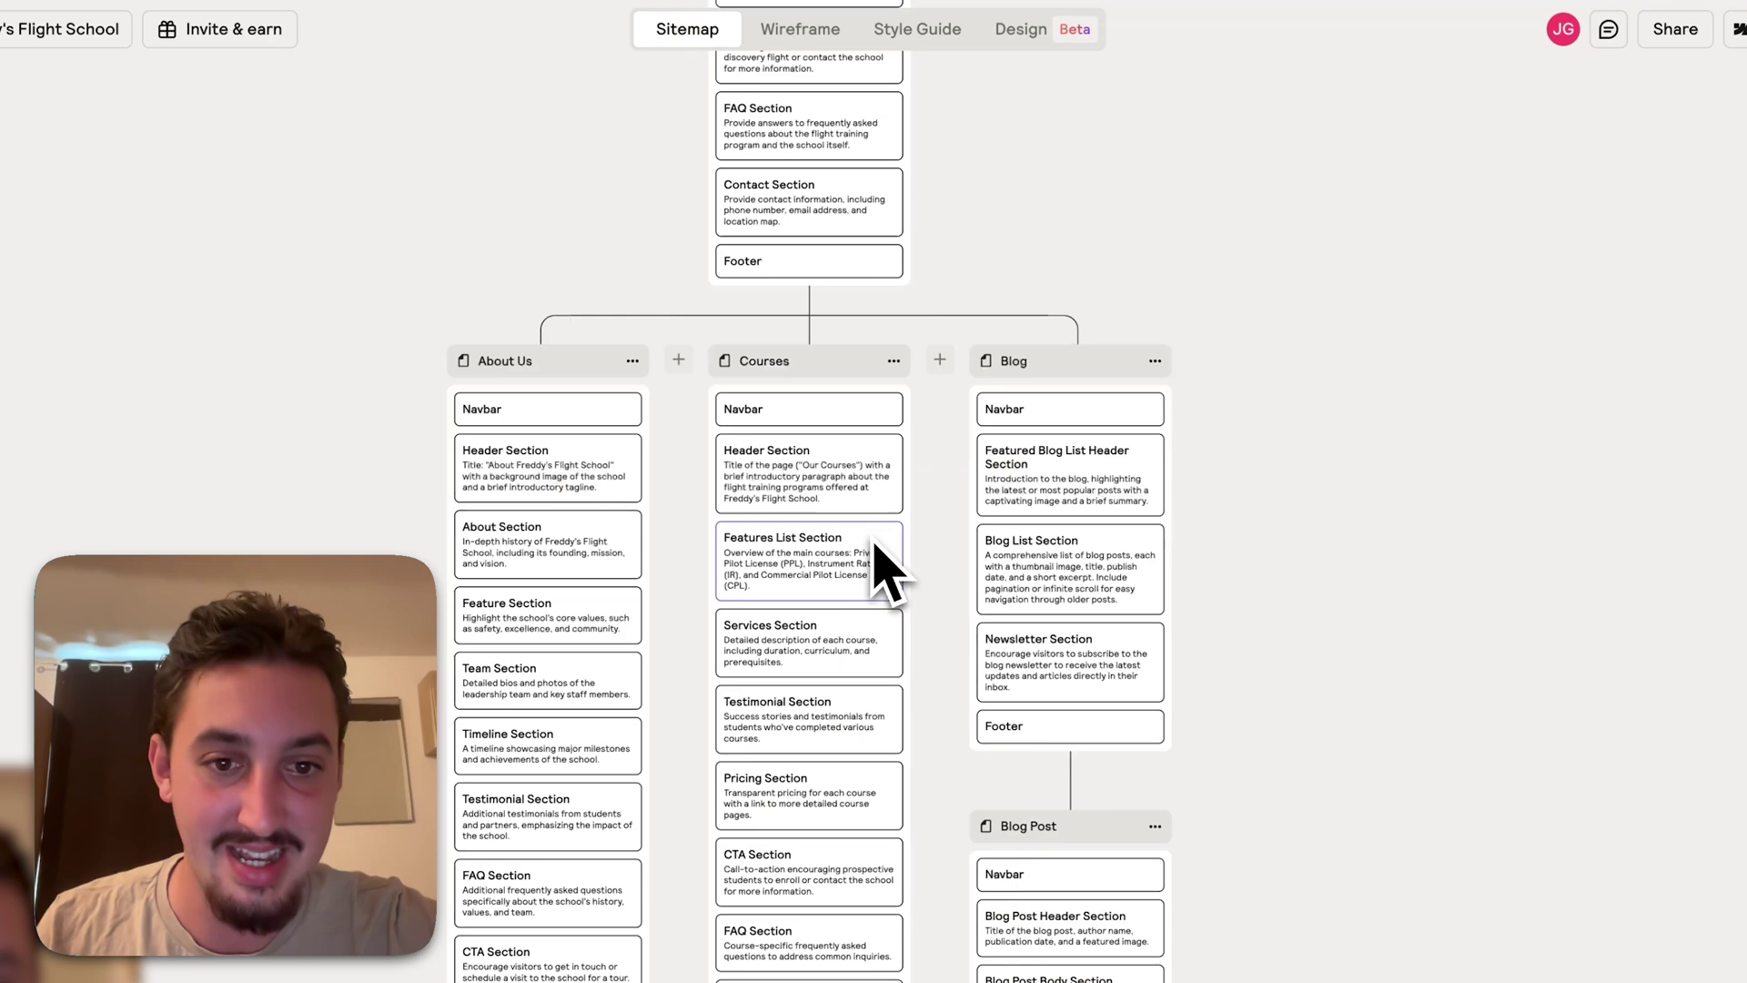
{"action": "scroll", "coordinate": [881, 569], "scroll_direction": "down", "scroll_amount": 5}
{"action": "scroll", "coordinate": [880, 568], "scroll_direction": "up", "scroll_amount": 10}
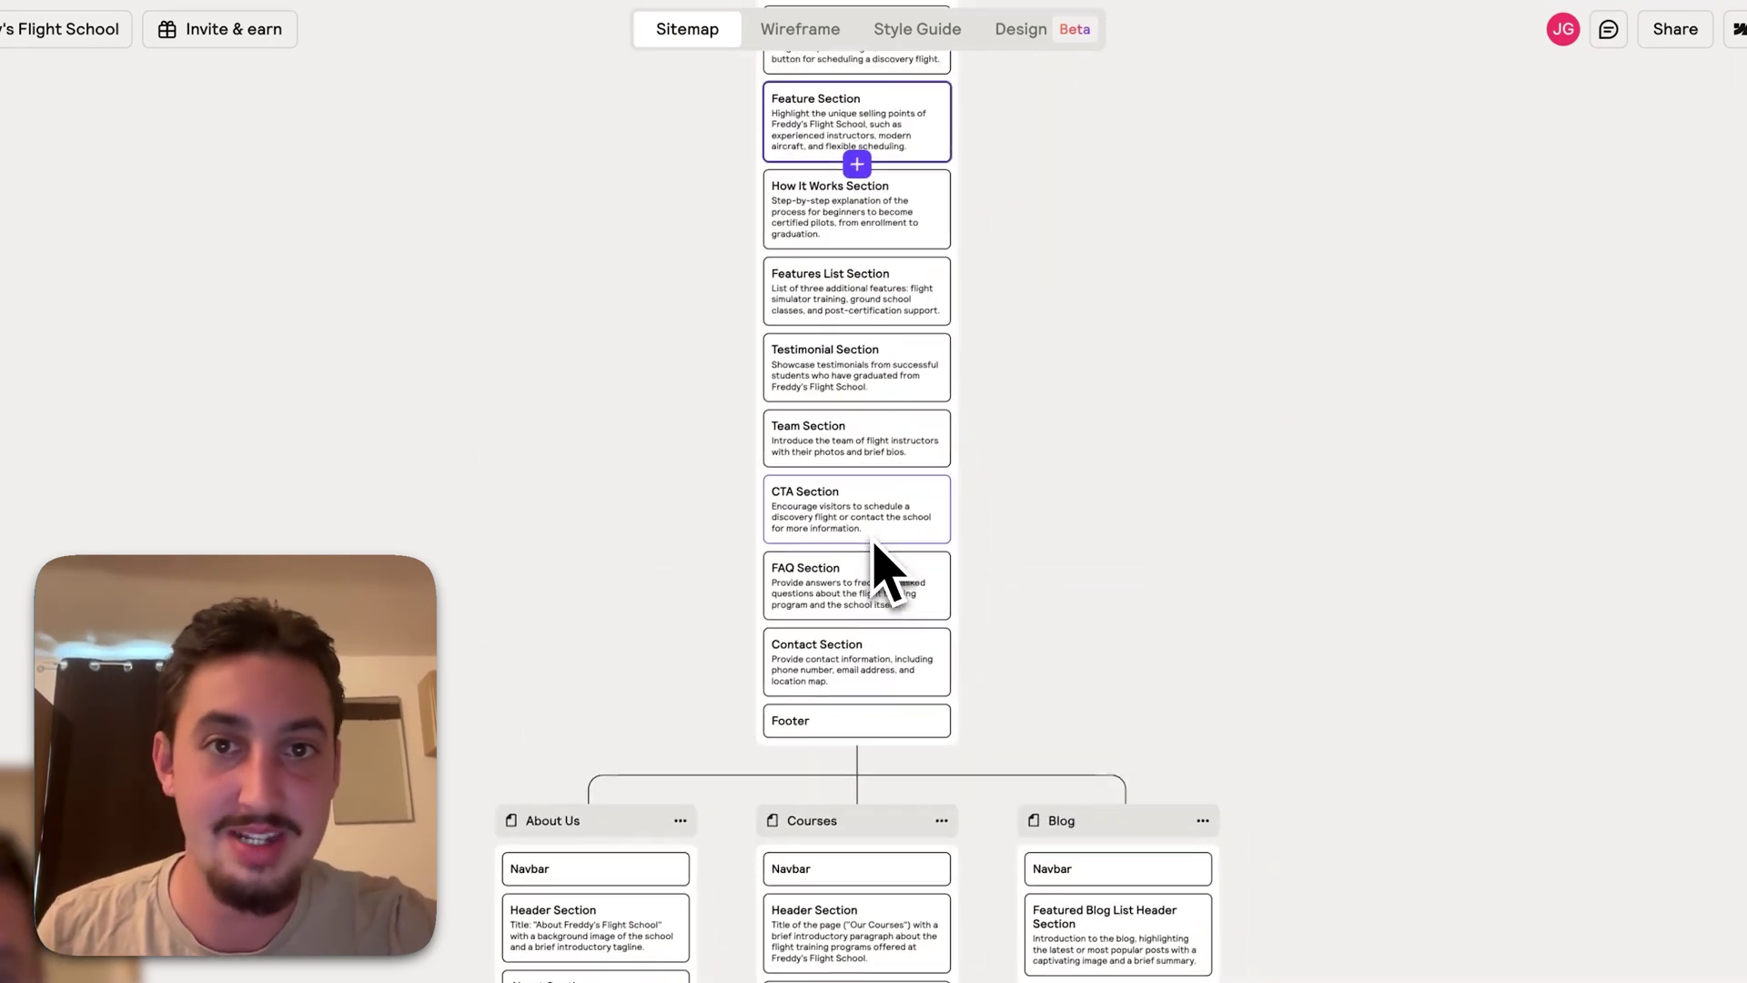
{"action": "scroll", "coordinate": [875, 555], "scroll_direction": "up", "scroll_amount": 2}
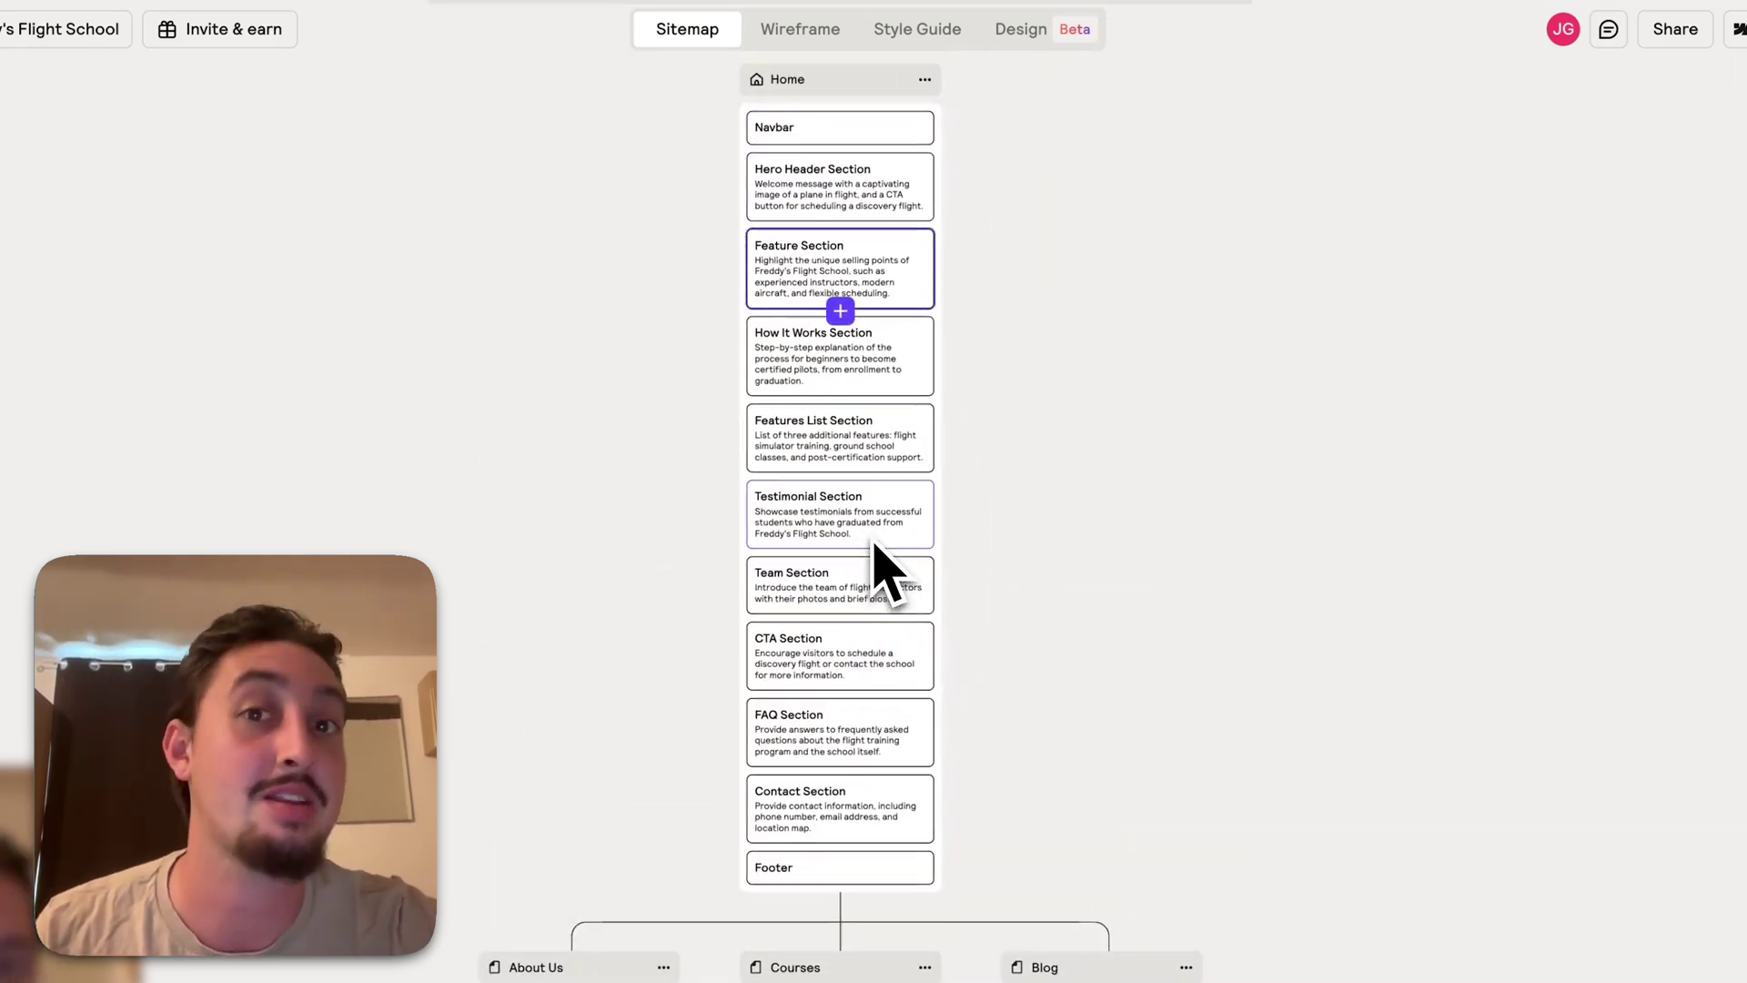
- Switch to the Wireframe view and scroll around the Home page wireframe
{"action": "left_click", "coordinate": [810, 37]}
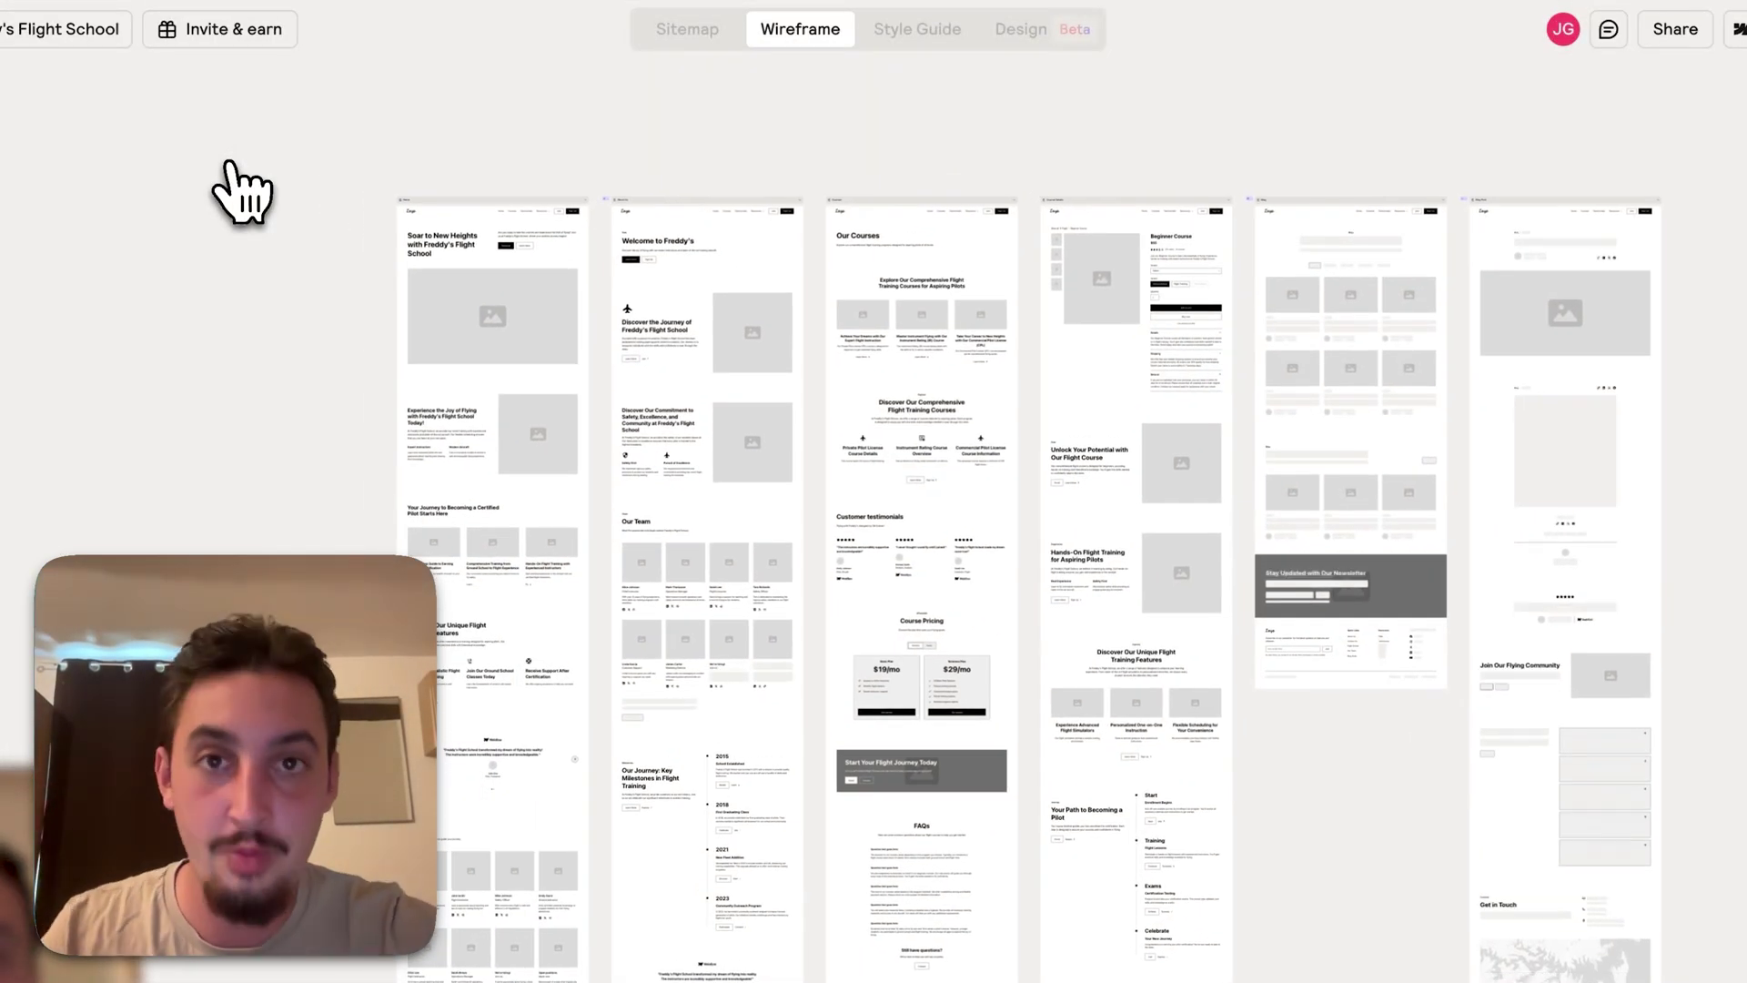
{"action": "scroll", "coordinate": [241, 191], "scroll_direction": "up", "scroll_amount": 5}
{"action": "scroll", "coordinate": [241, 192], "scroll_direction": "up", "scroll_amount": 3}
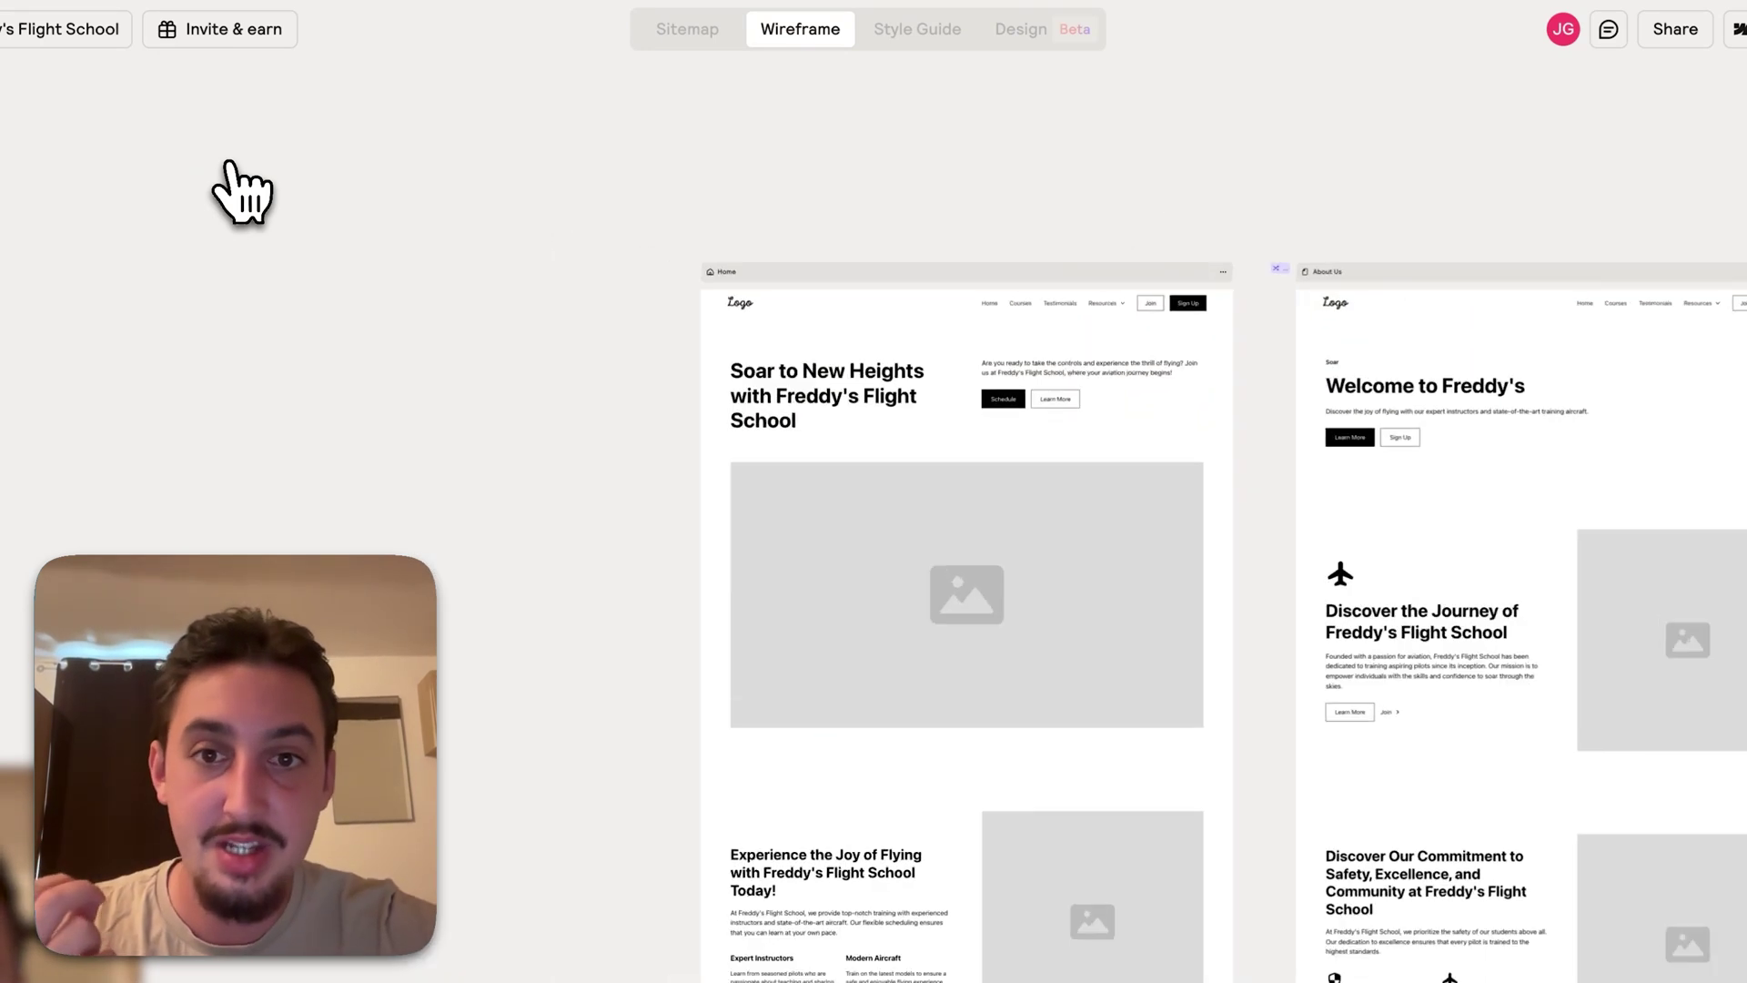
{"action": "scroll", "coordinate": [234, 187], "scroll_direction": "right", "scroll_amount": 2}
{"action": "scroll", "coordinate": [742, 386], "scroll_direction": "up", "scroll_amount": 2}
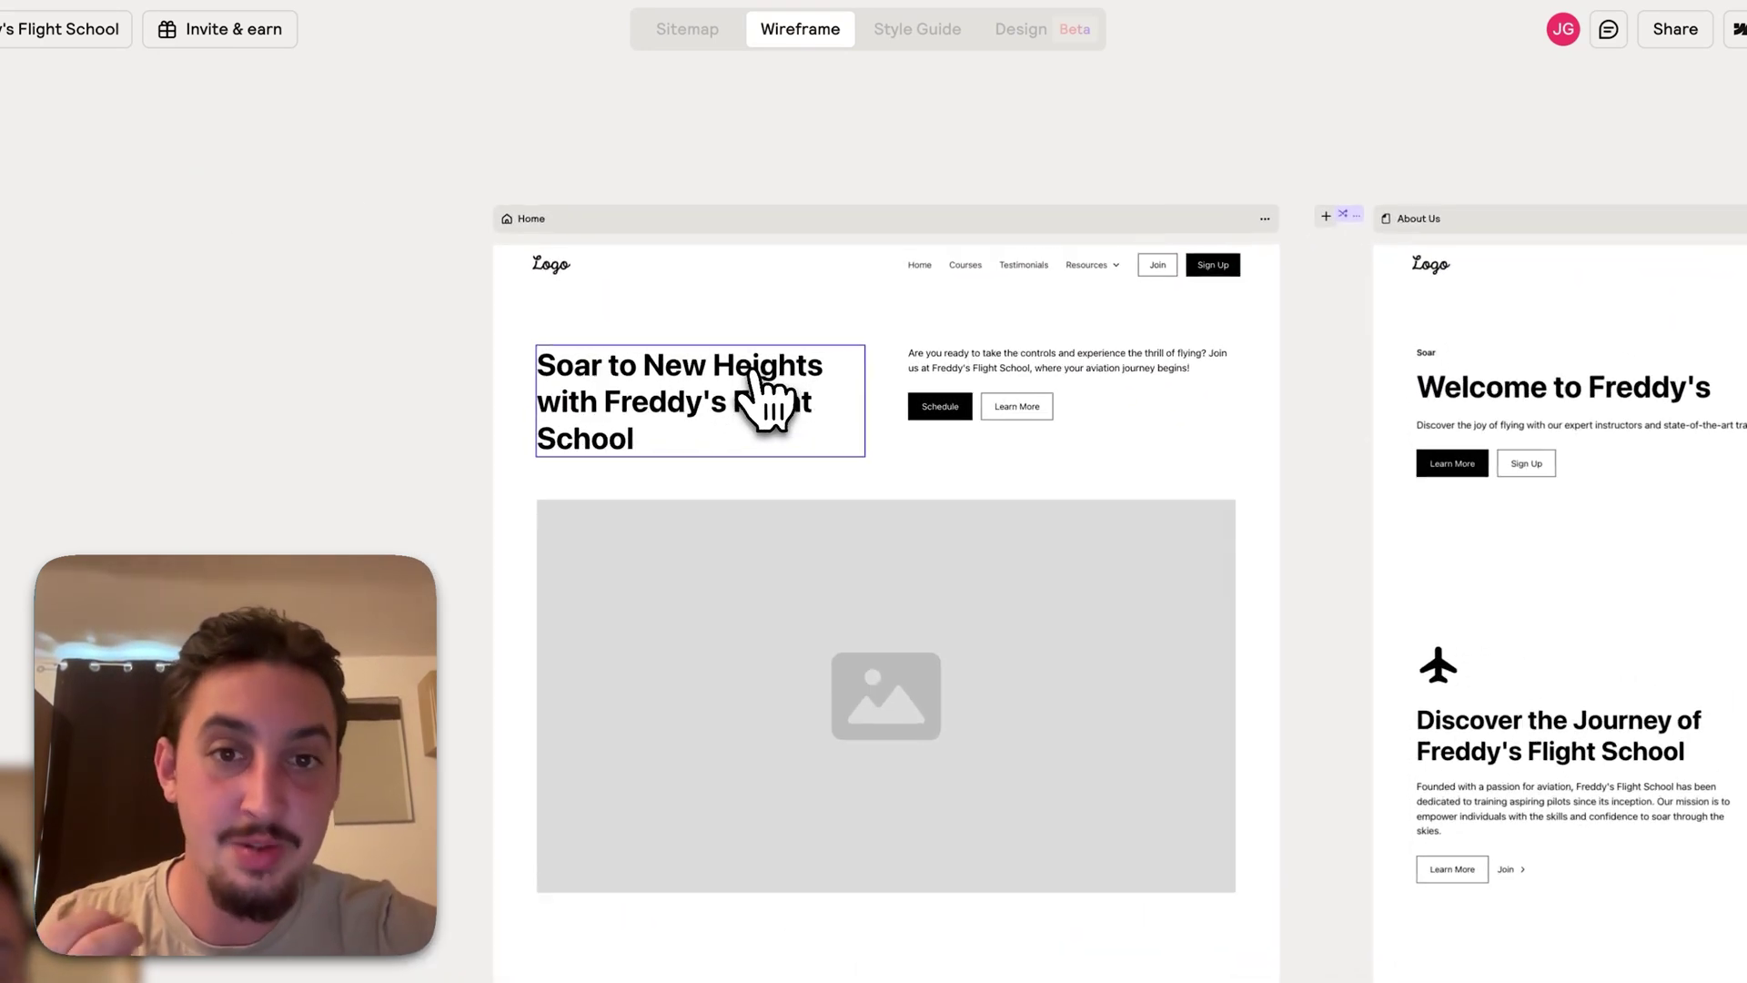
{"action": "scroll", "coordinate": [792, 402], "scroll_direction": "down", "scroll_amount": 5}
{"action": "scroll", "coordinate": [844, 366], "scroll_direction": "down", "scroll_amount": 15}
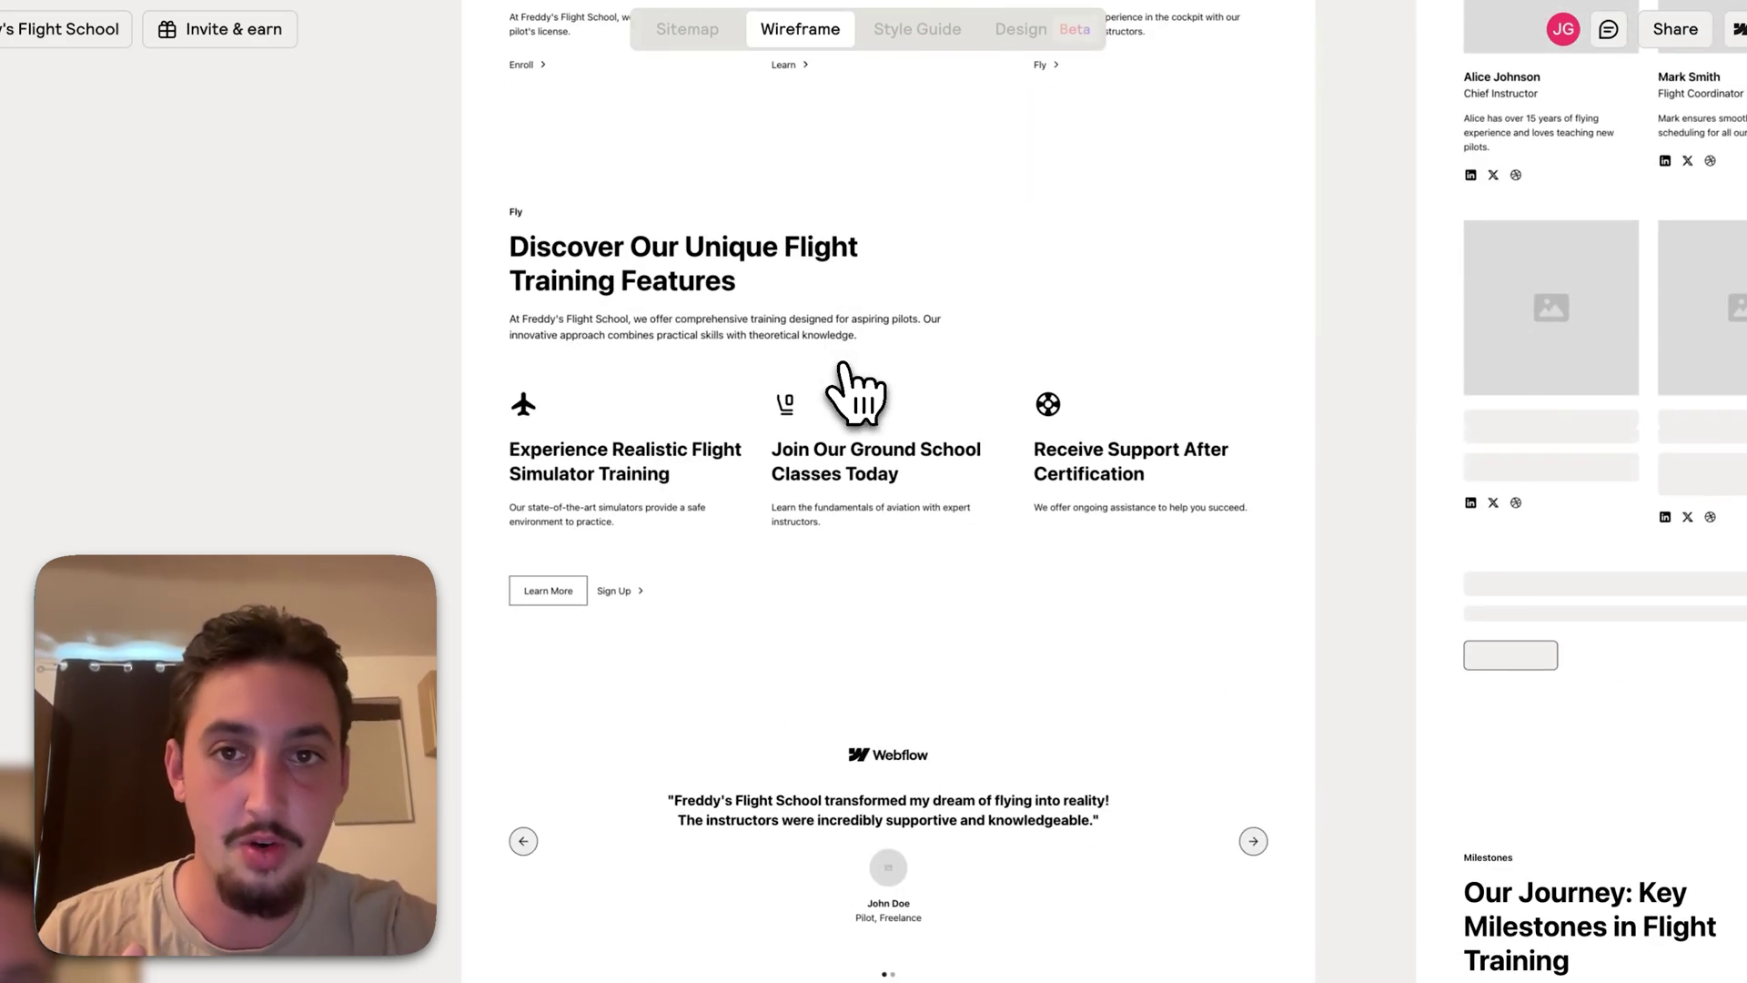
{"action": "scroll", "coordinate": [850, 387], "scroll_direction": "down", "scroll_amount": 3}
{"action": "scroll", "coordinate": [853, 390], "scroll_direction": "up", "scroll_amount": 10}
{"action": "scroll", "coordinate": [854, 391], "scroll_direction": "up", "scroll_amount": 3}
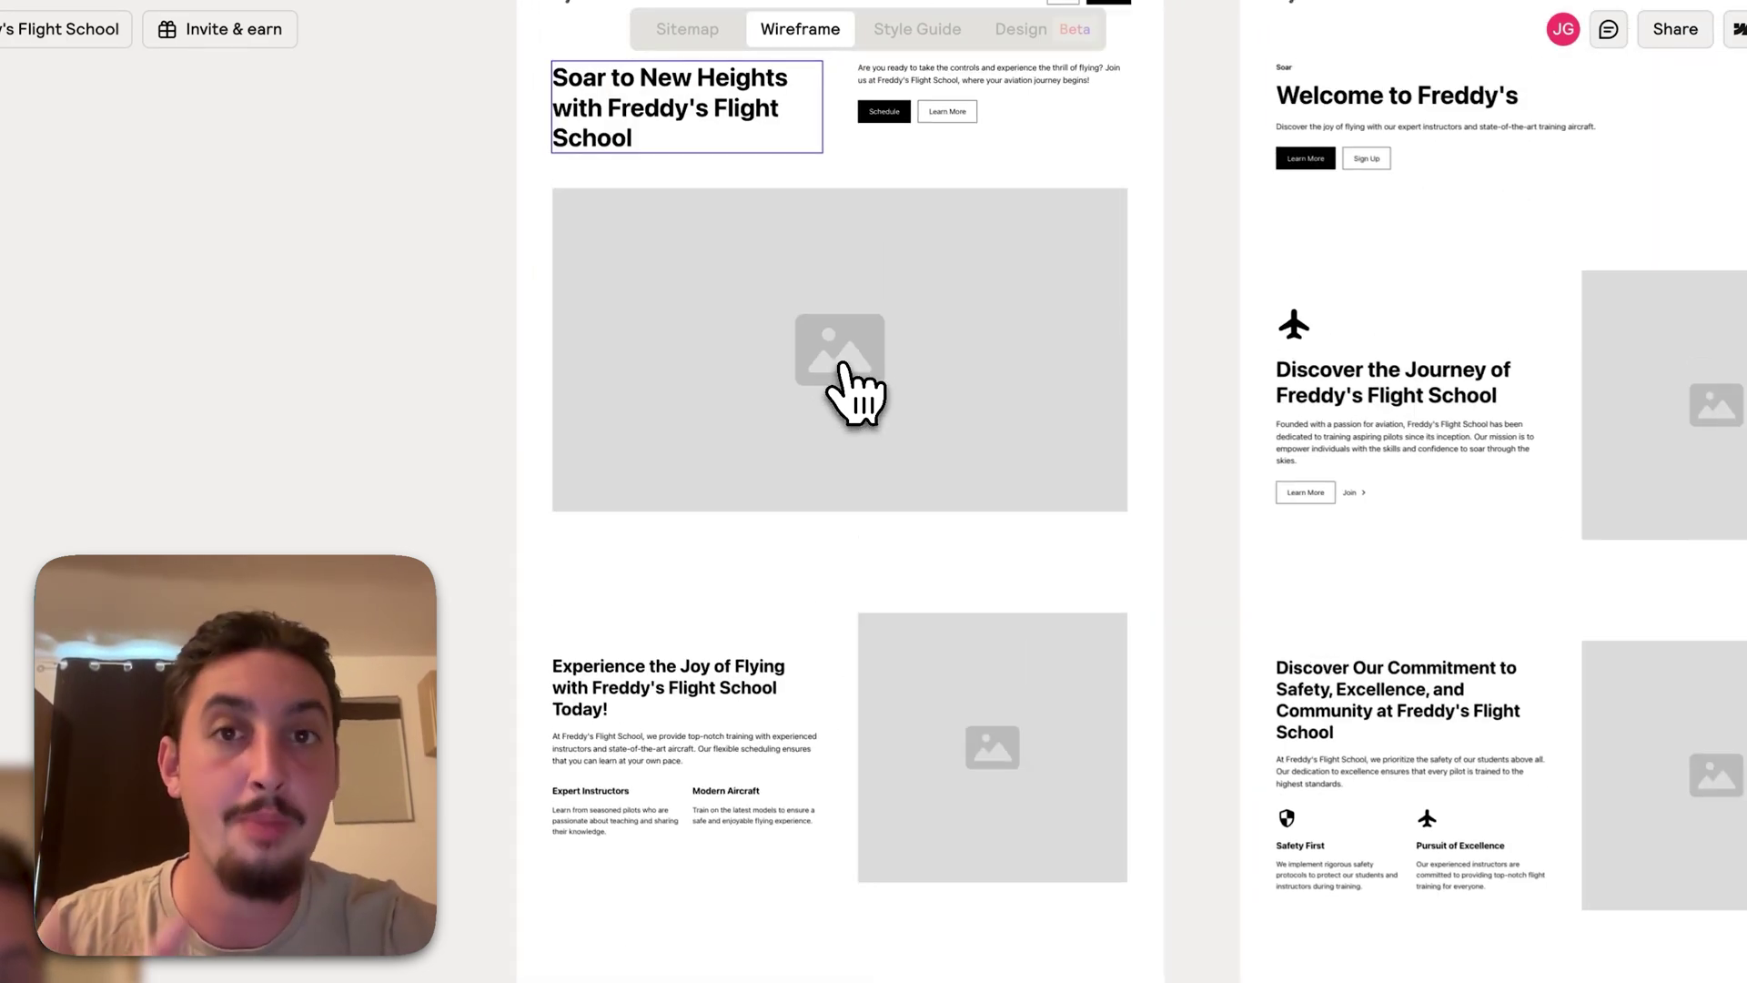
{"action": "scroll", "coordinate": [854, 391], "scroll_direction": "up", "scroll_amount": 3}
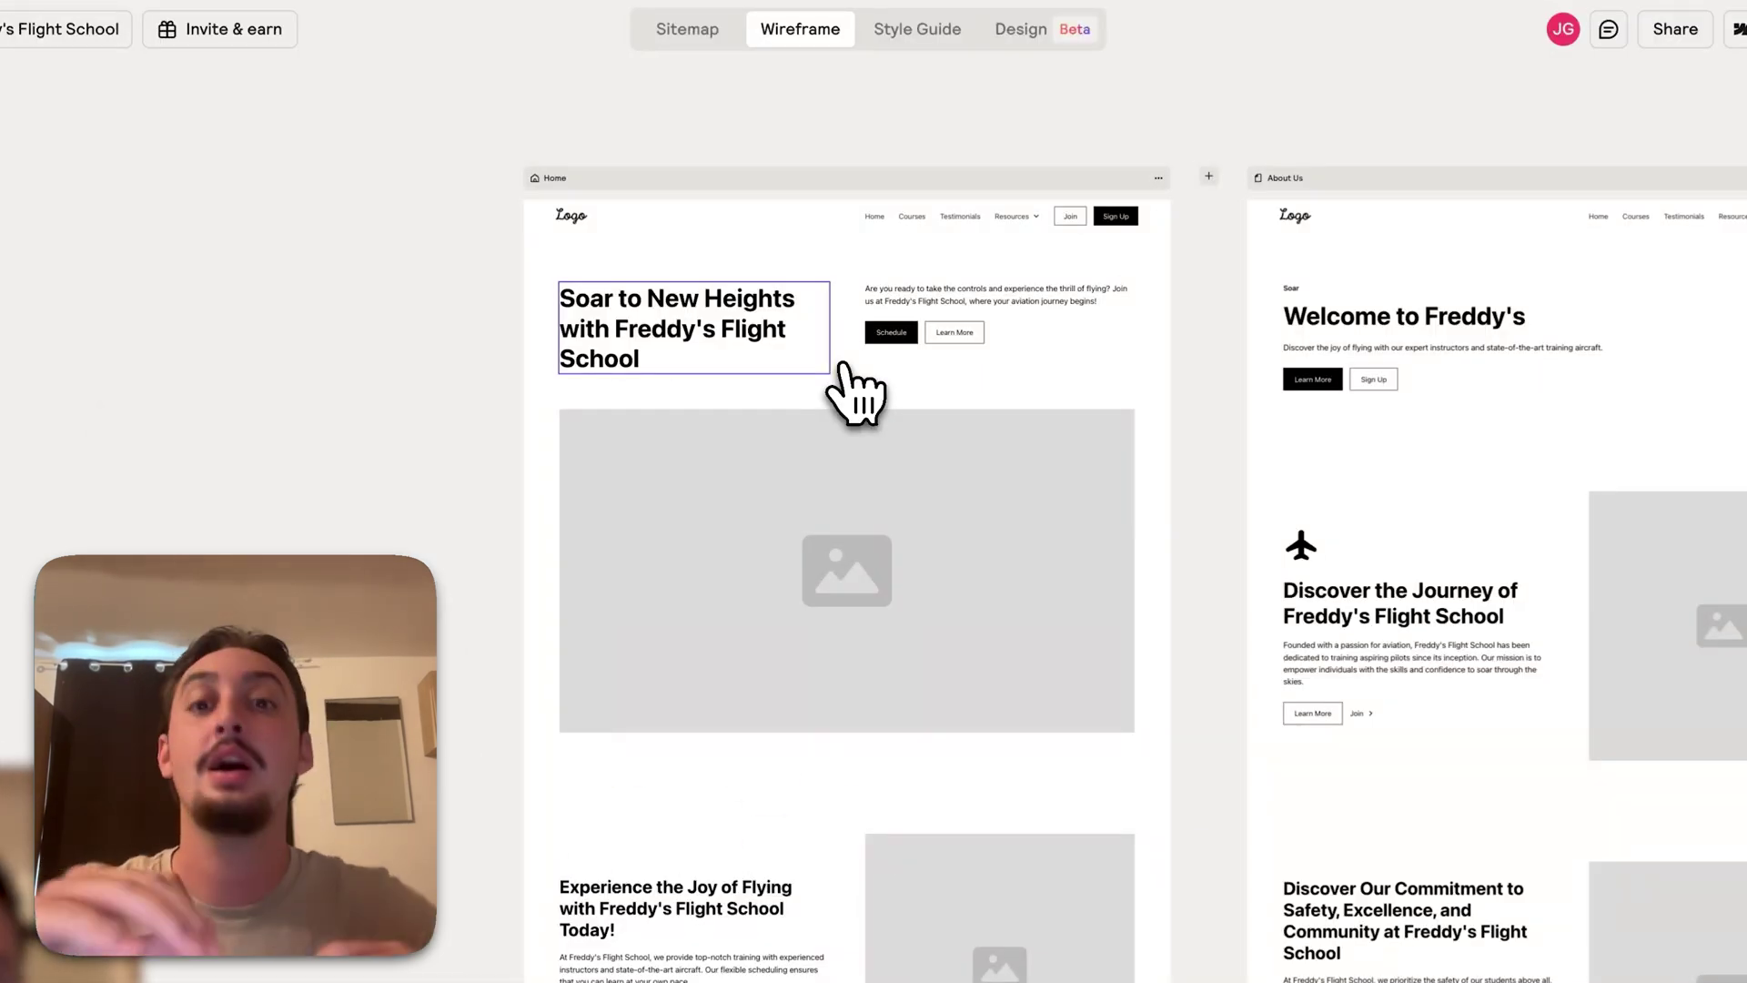
- Shuffle the Home training features section from Layout 241 to Layout 240
{"action": "scroll", "coordinate": [856, 391], "scroll_direction": "down", "scroll_amount": 5}
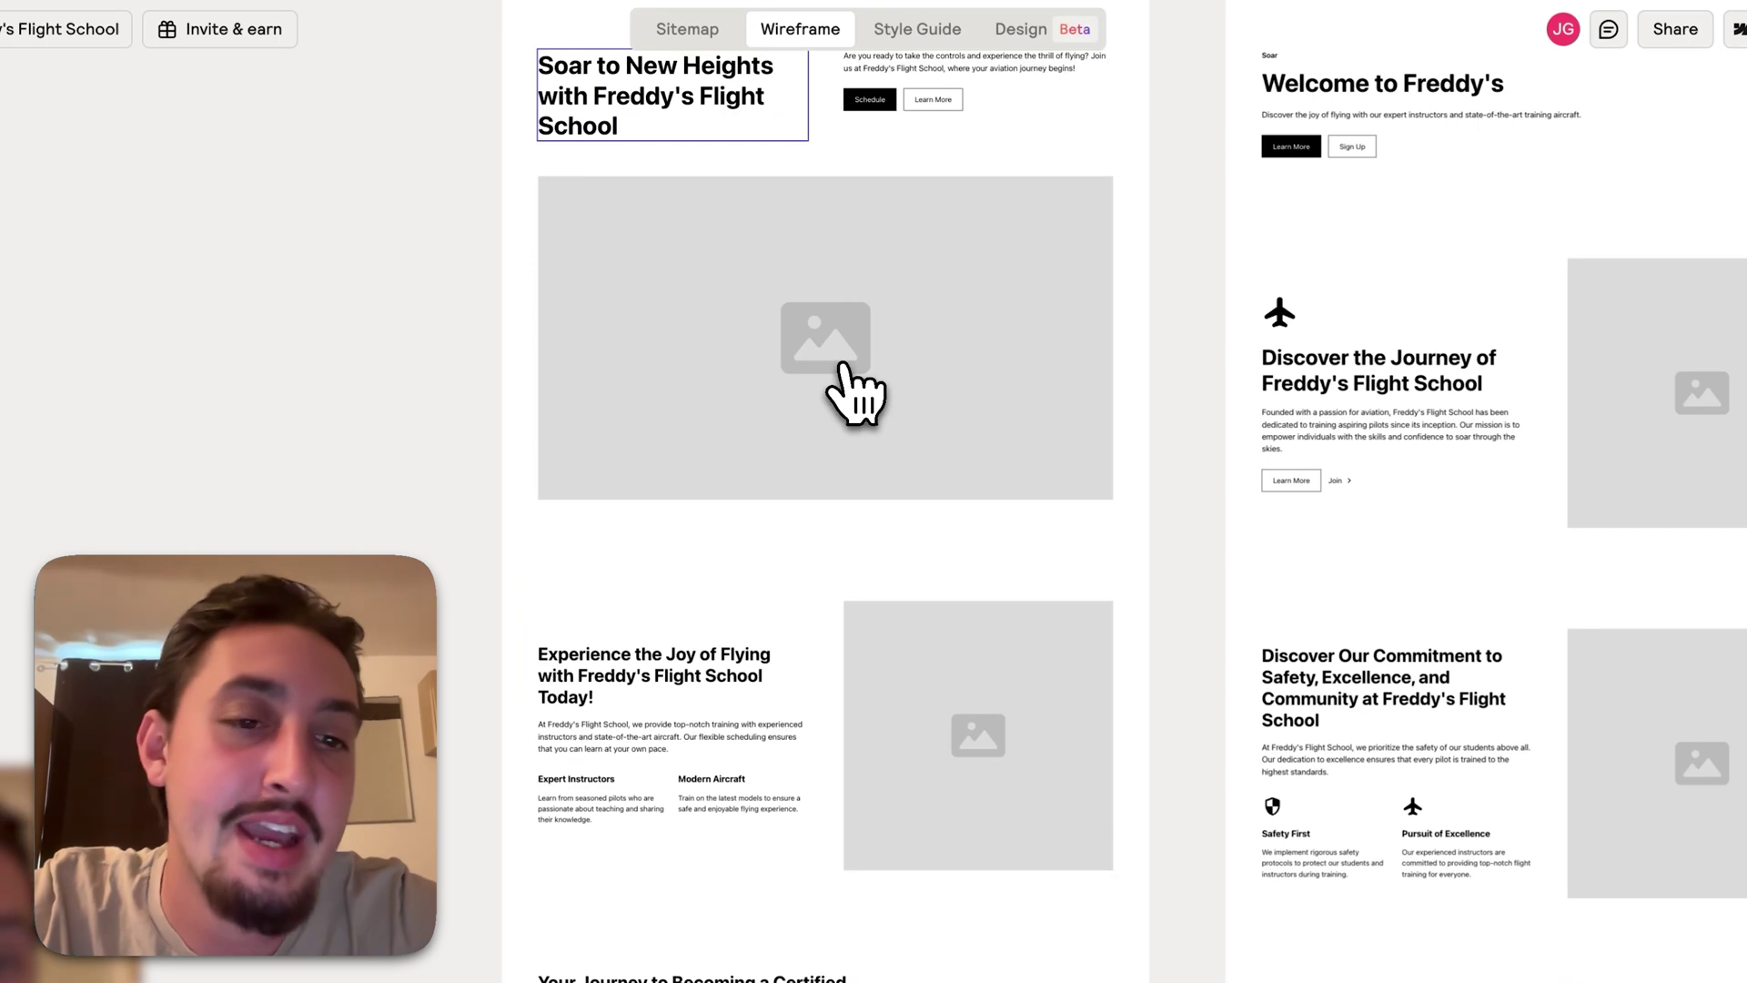
{"action": "scroll", "coordinate": [856, 391], "scroll_direction": "down", "scroll_amount": 3}
{"action": "scroll", "coordinate": [855, 391], "scroll_direction": "down", "scroll_amount": 8}
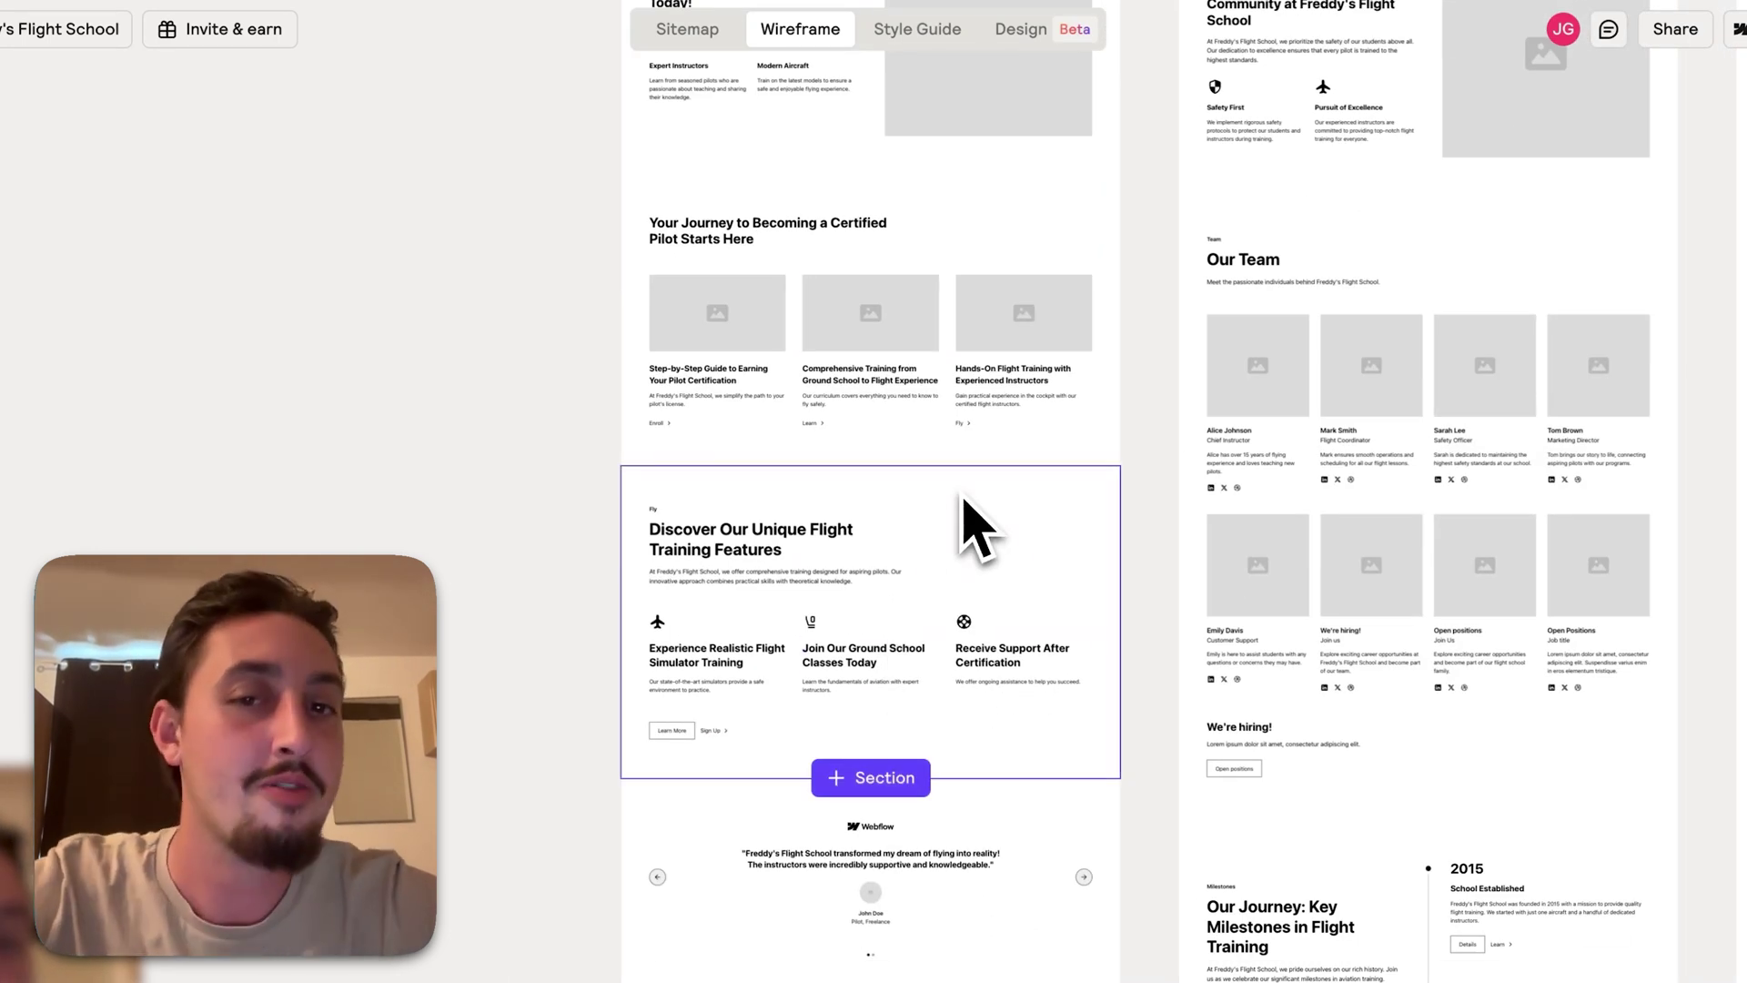
{"action": "scroll", "coordinate": [905, 546], "scroll_direction": "up", "scroll_amount": 2}
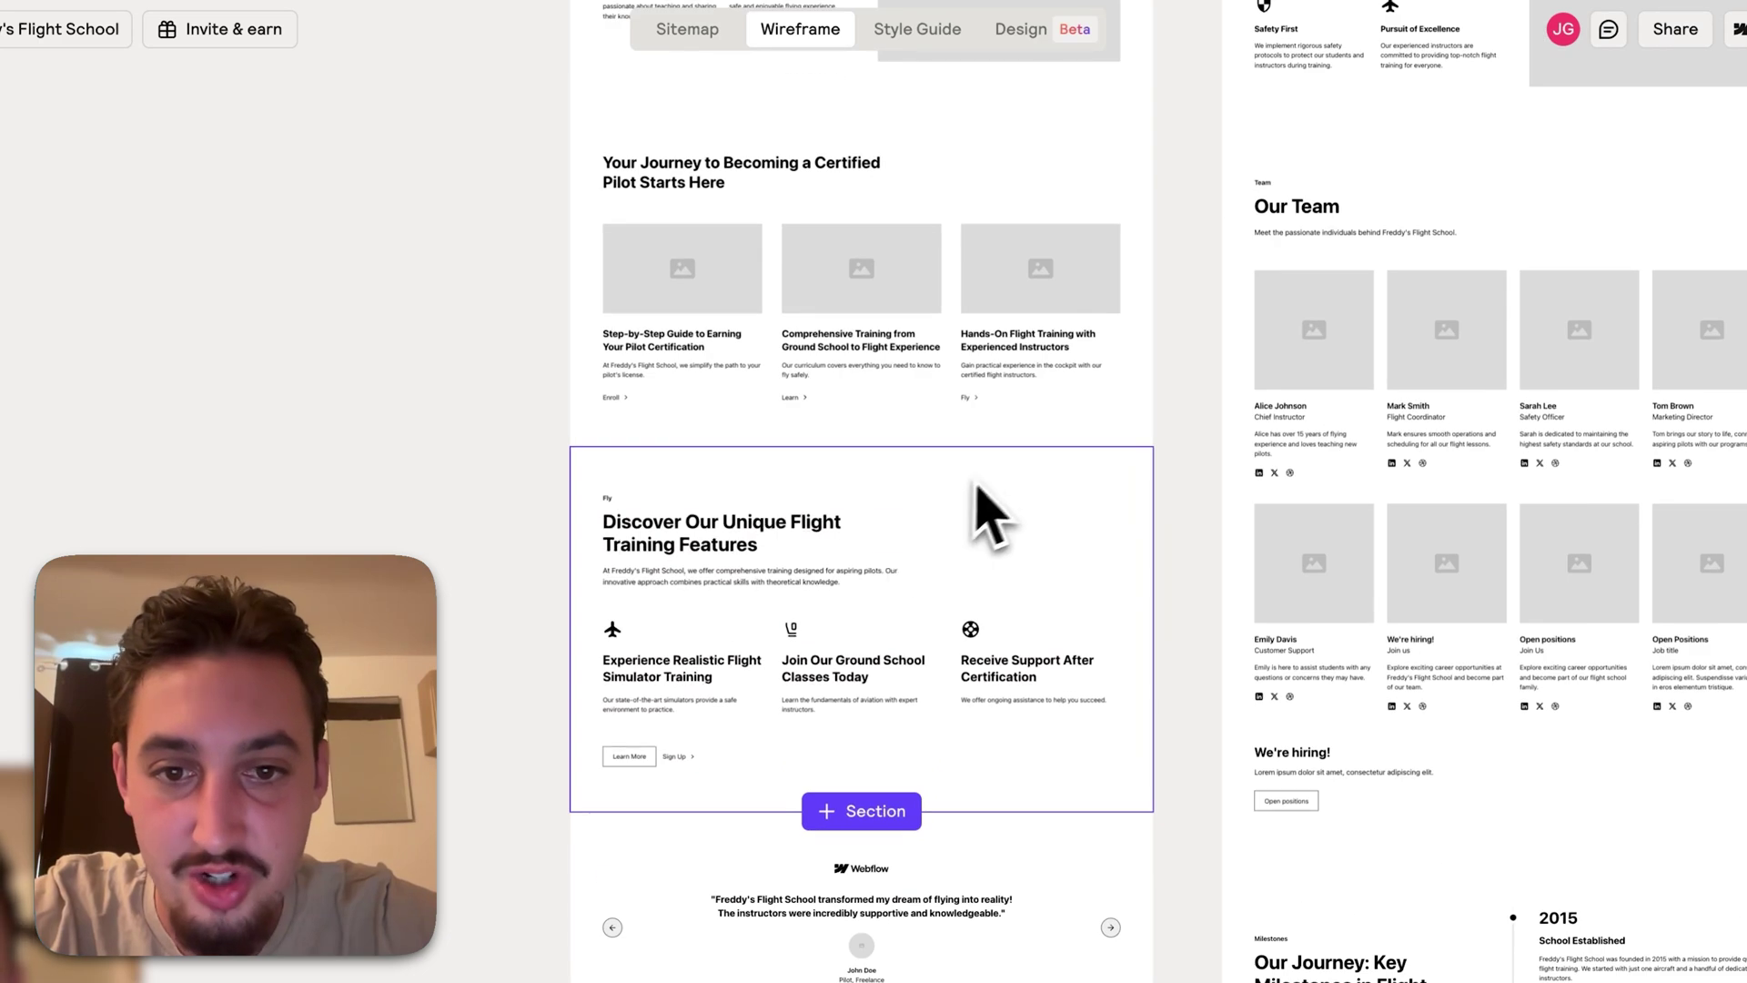
{"action": "left_click", "coordinate": [996, 476]}
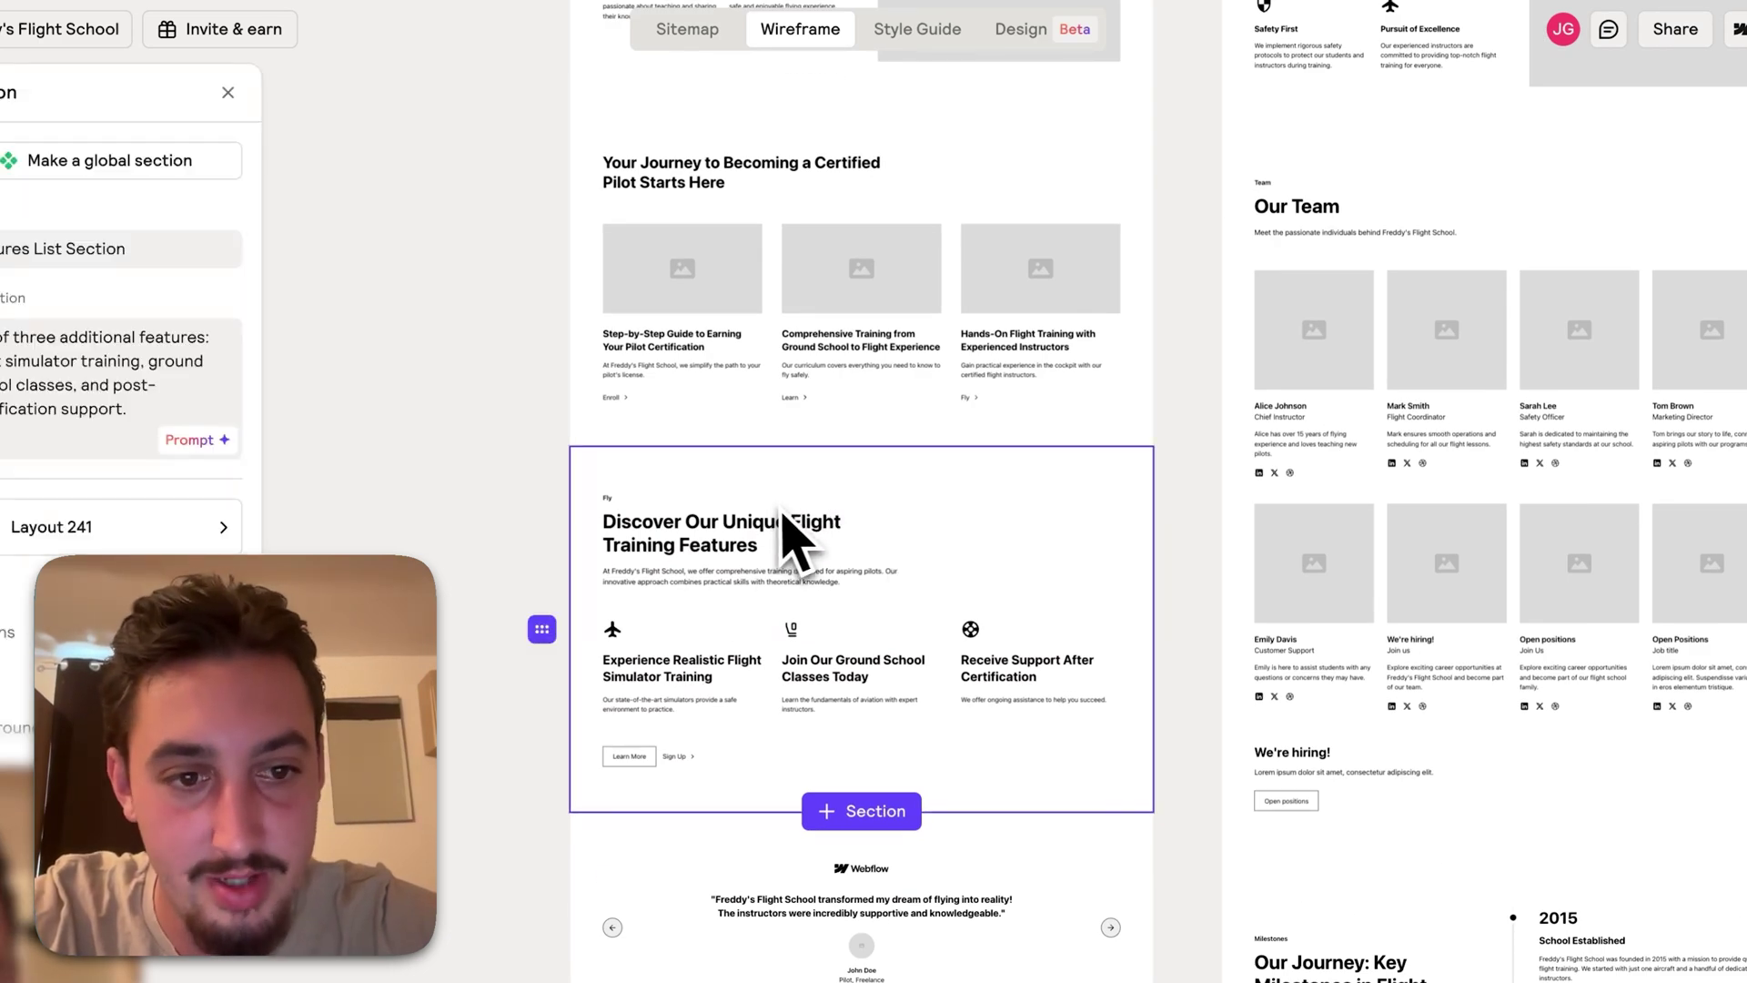
{"action": "scroll", "coordinate": [791, 537], "scroll_direction": "down", "scroll_amount": 1}
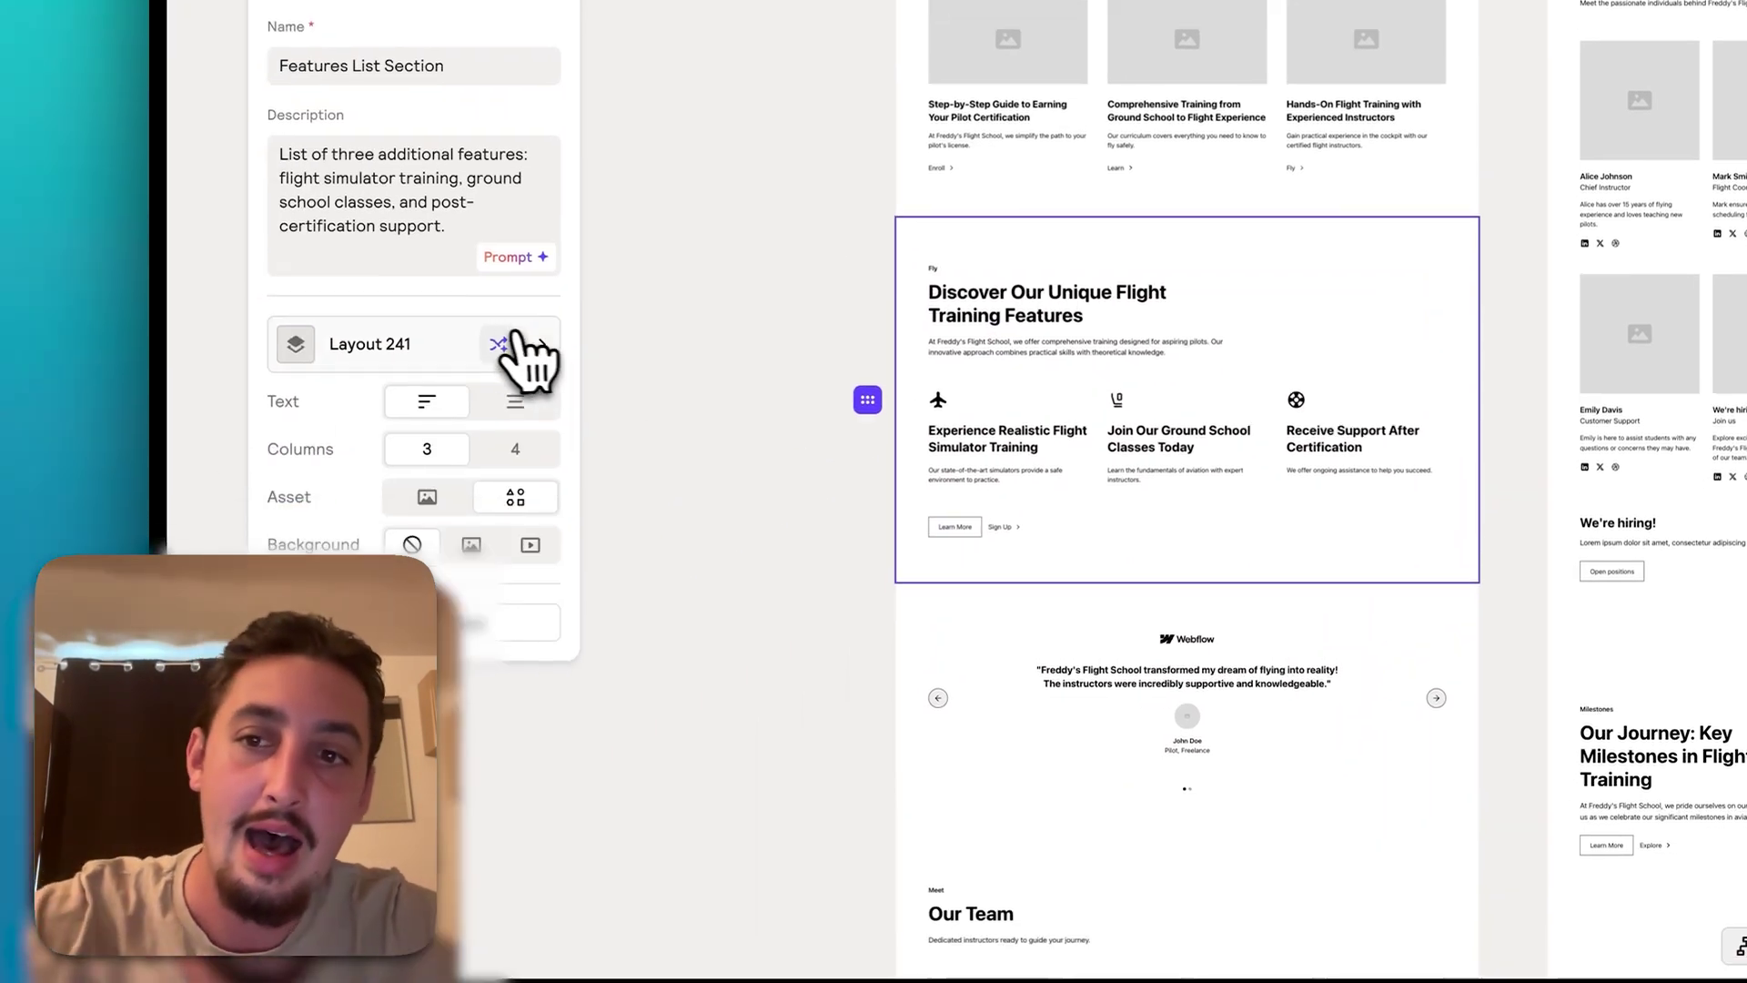
{"action": "left_click", "coordinate": [498, 347]}
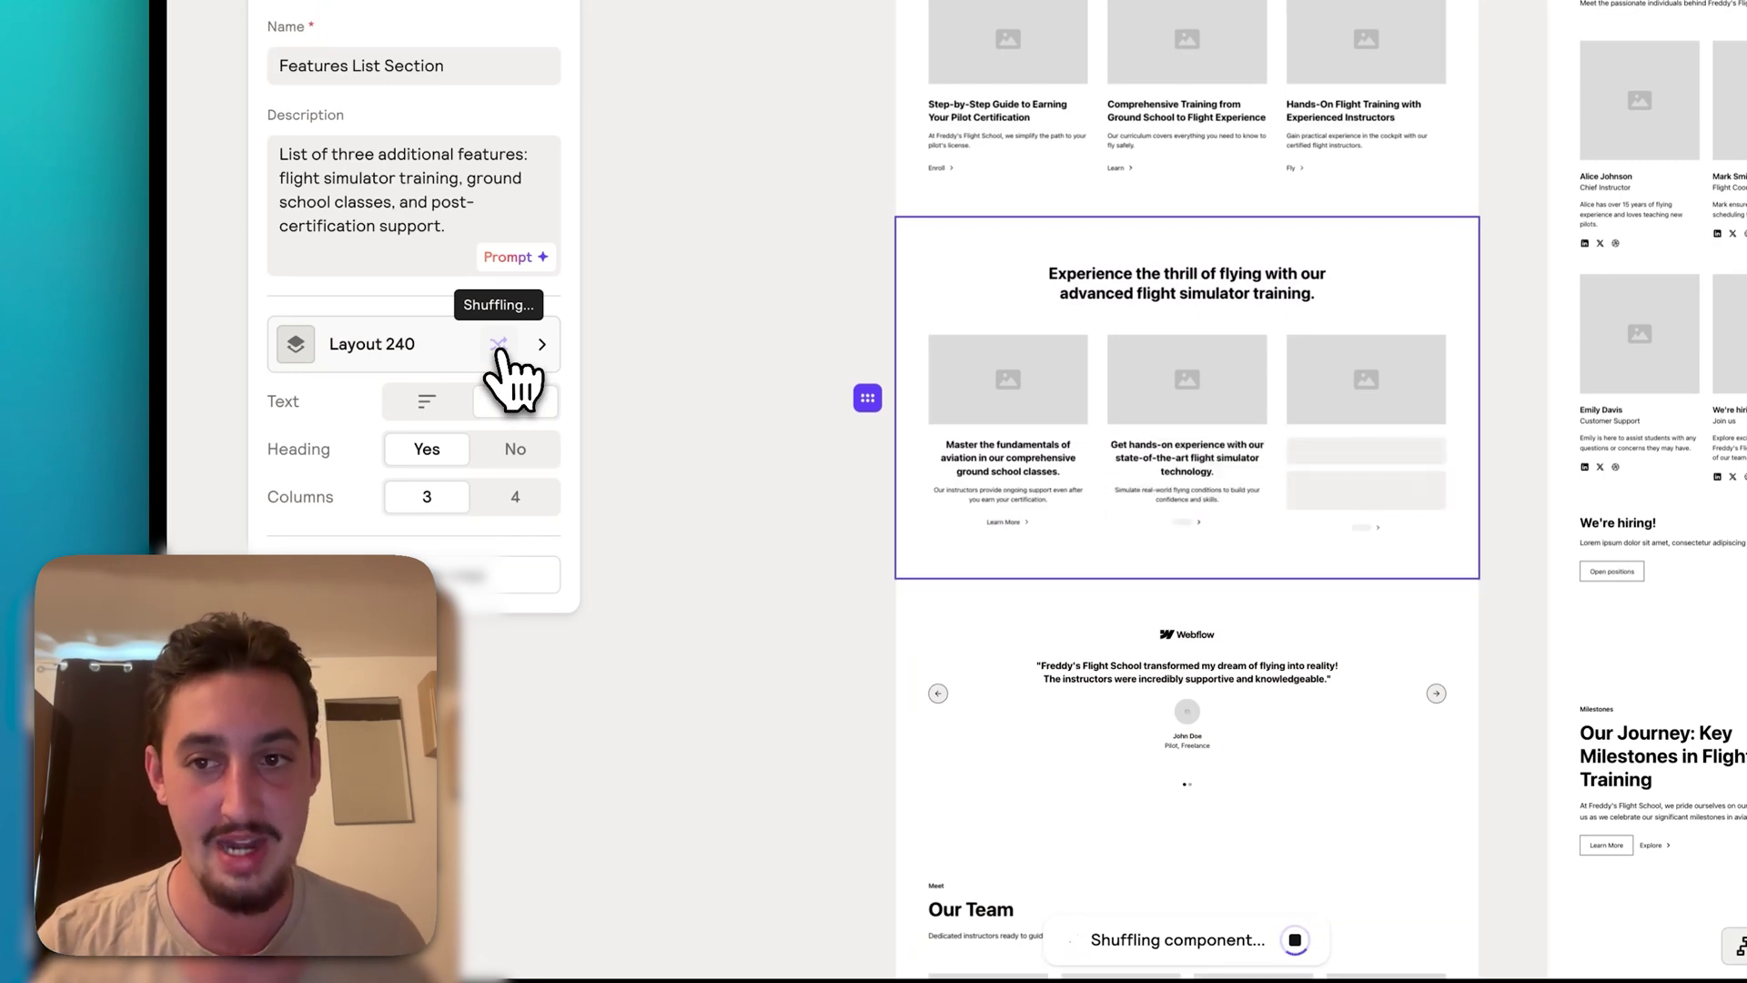
{"action": "scroll", "coordinate": [1044, 460], "scroll_direction": "down", "scroll_amount": 2}
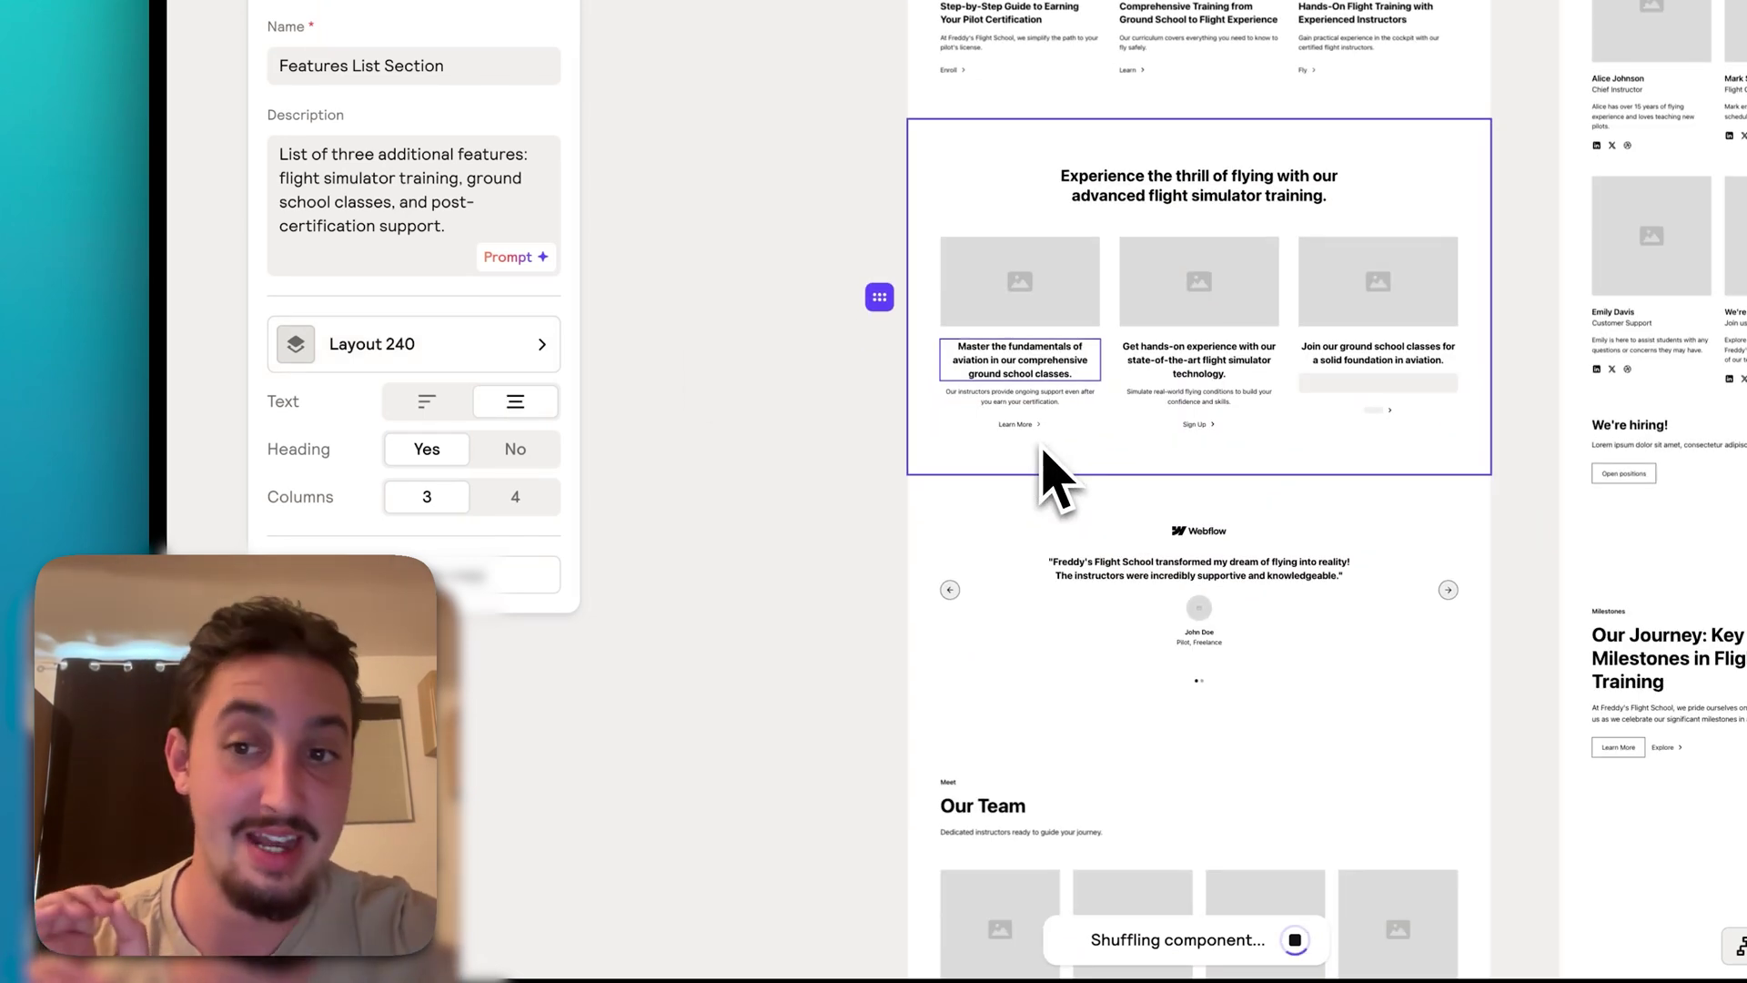
{"action": "scroll", "coordinate": [1091, 414], "scroll_direction": "down", "scroll_amount": 3}
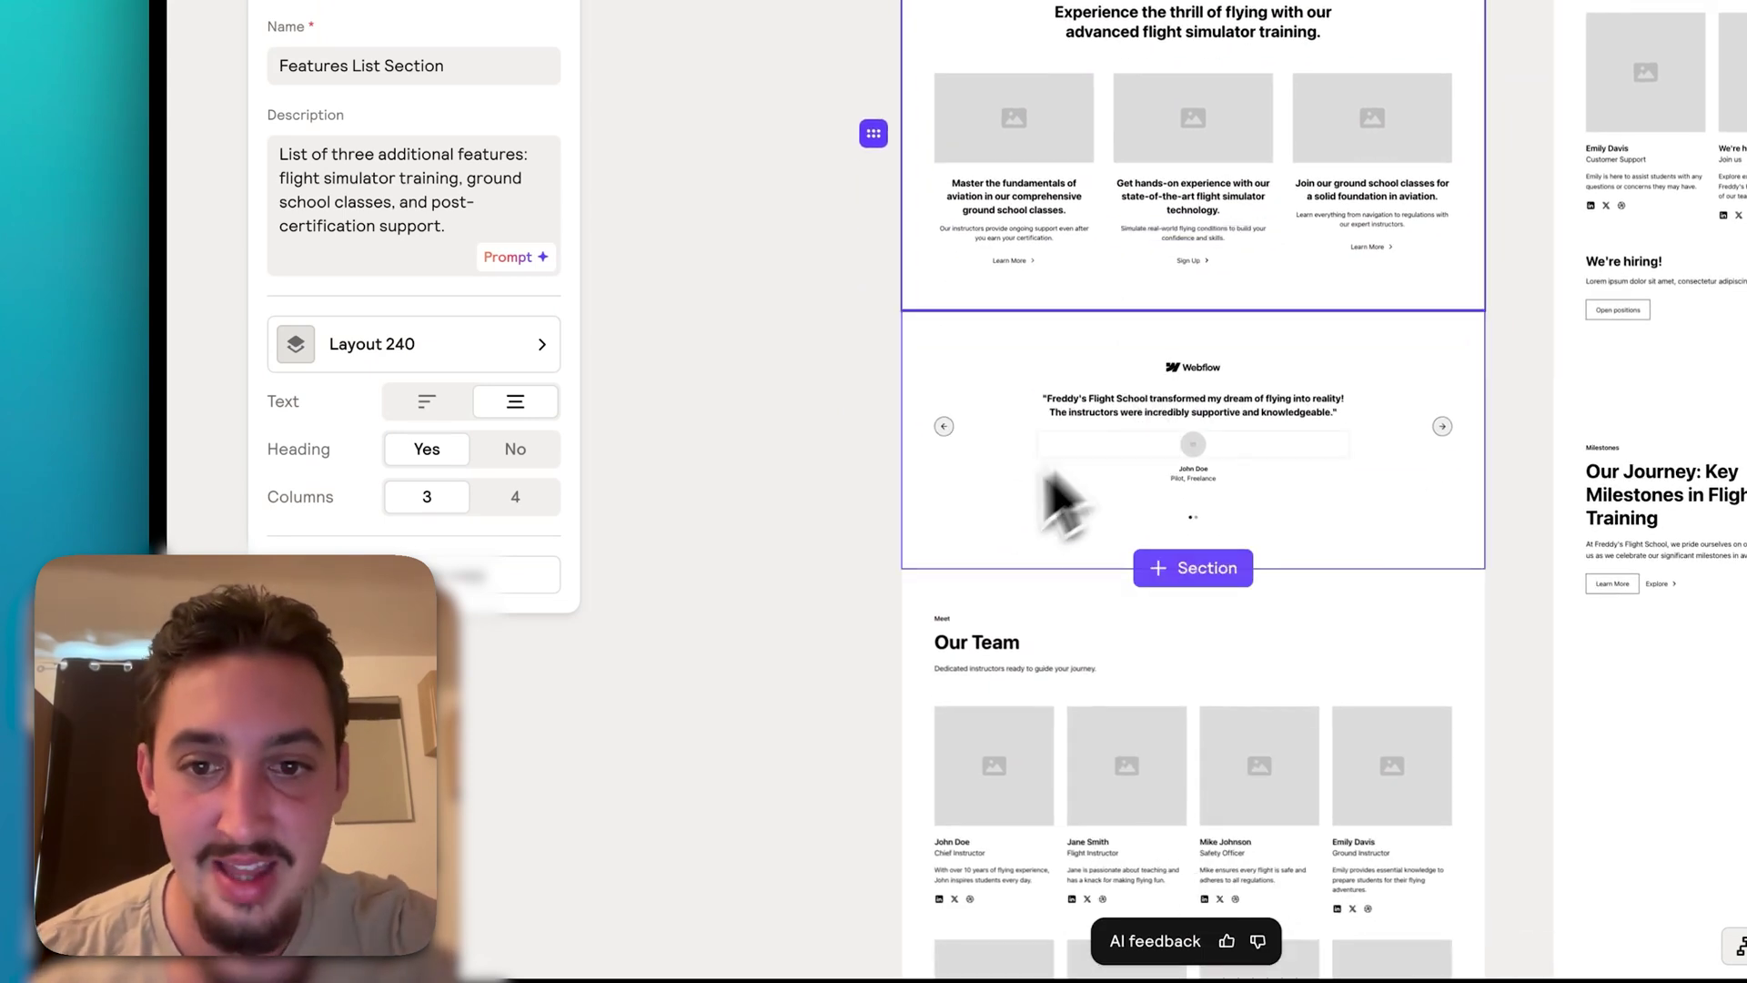
- Set Customer testimonials to a three-column Testimonial 3 slider with content Type 2
{"action": "left_click", "coordinate": [947, 546]}
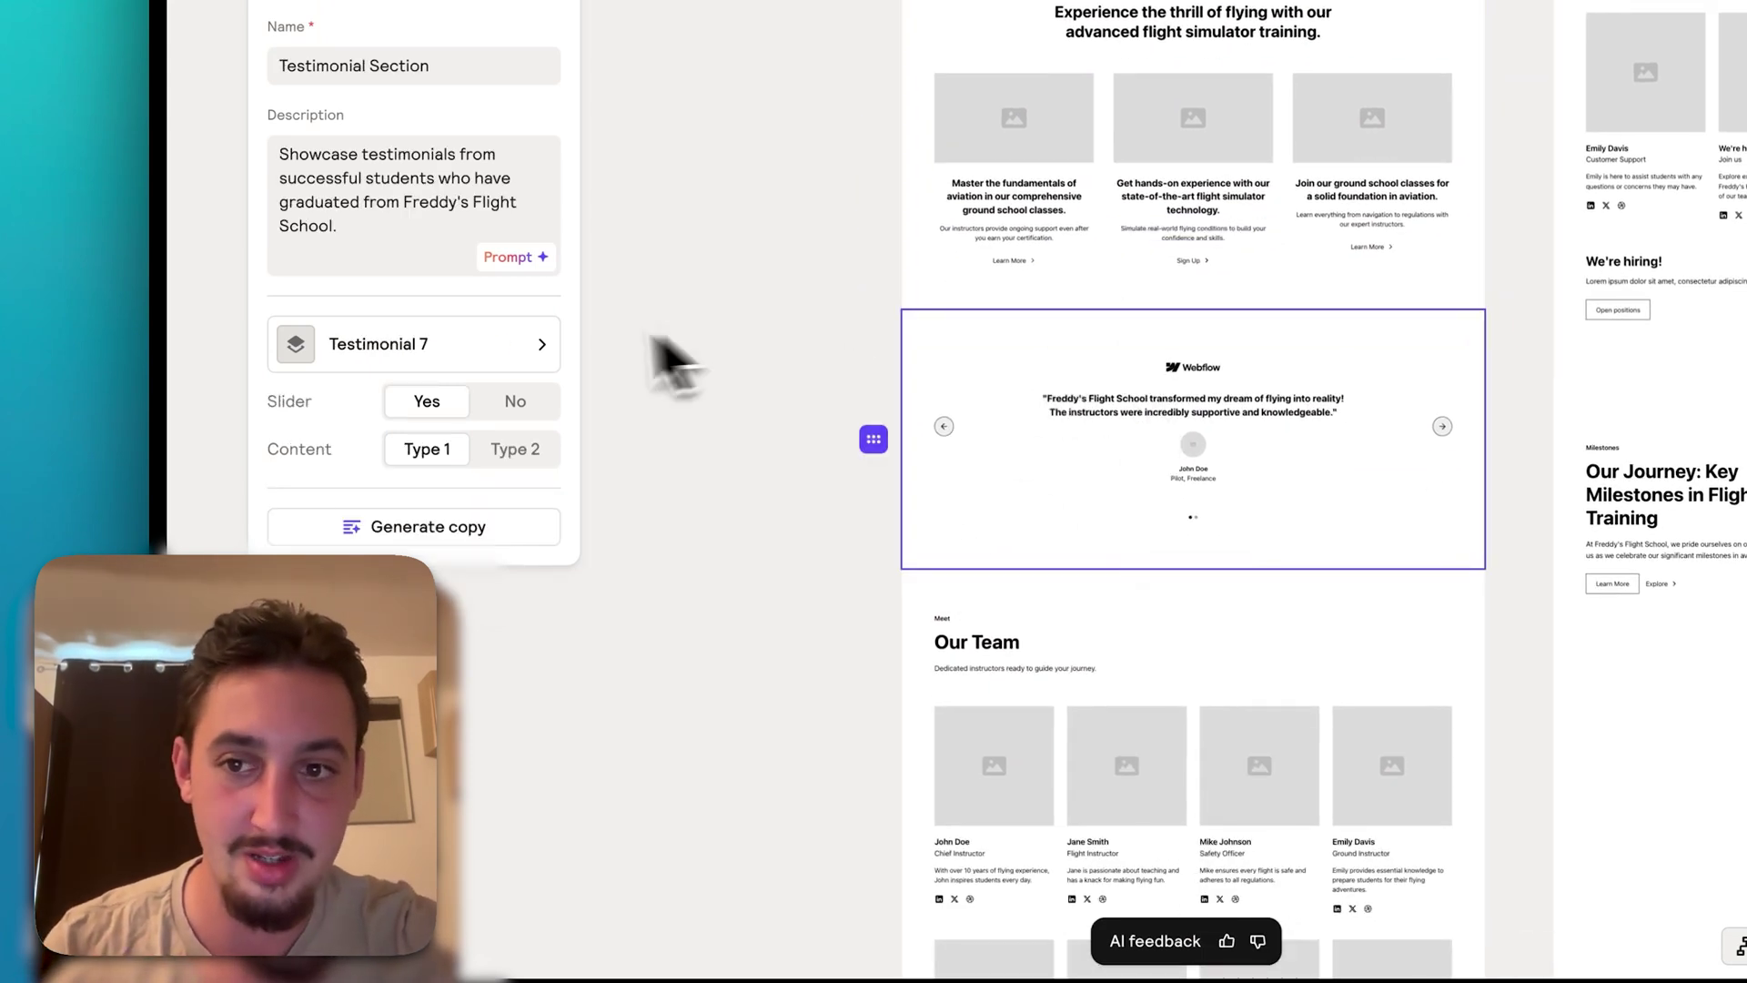
{"action": "left_click", "coordinate": [541, 345]}
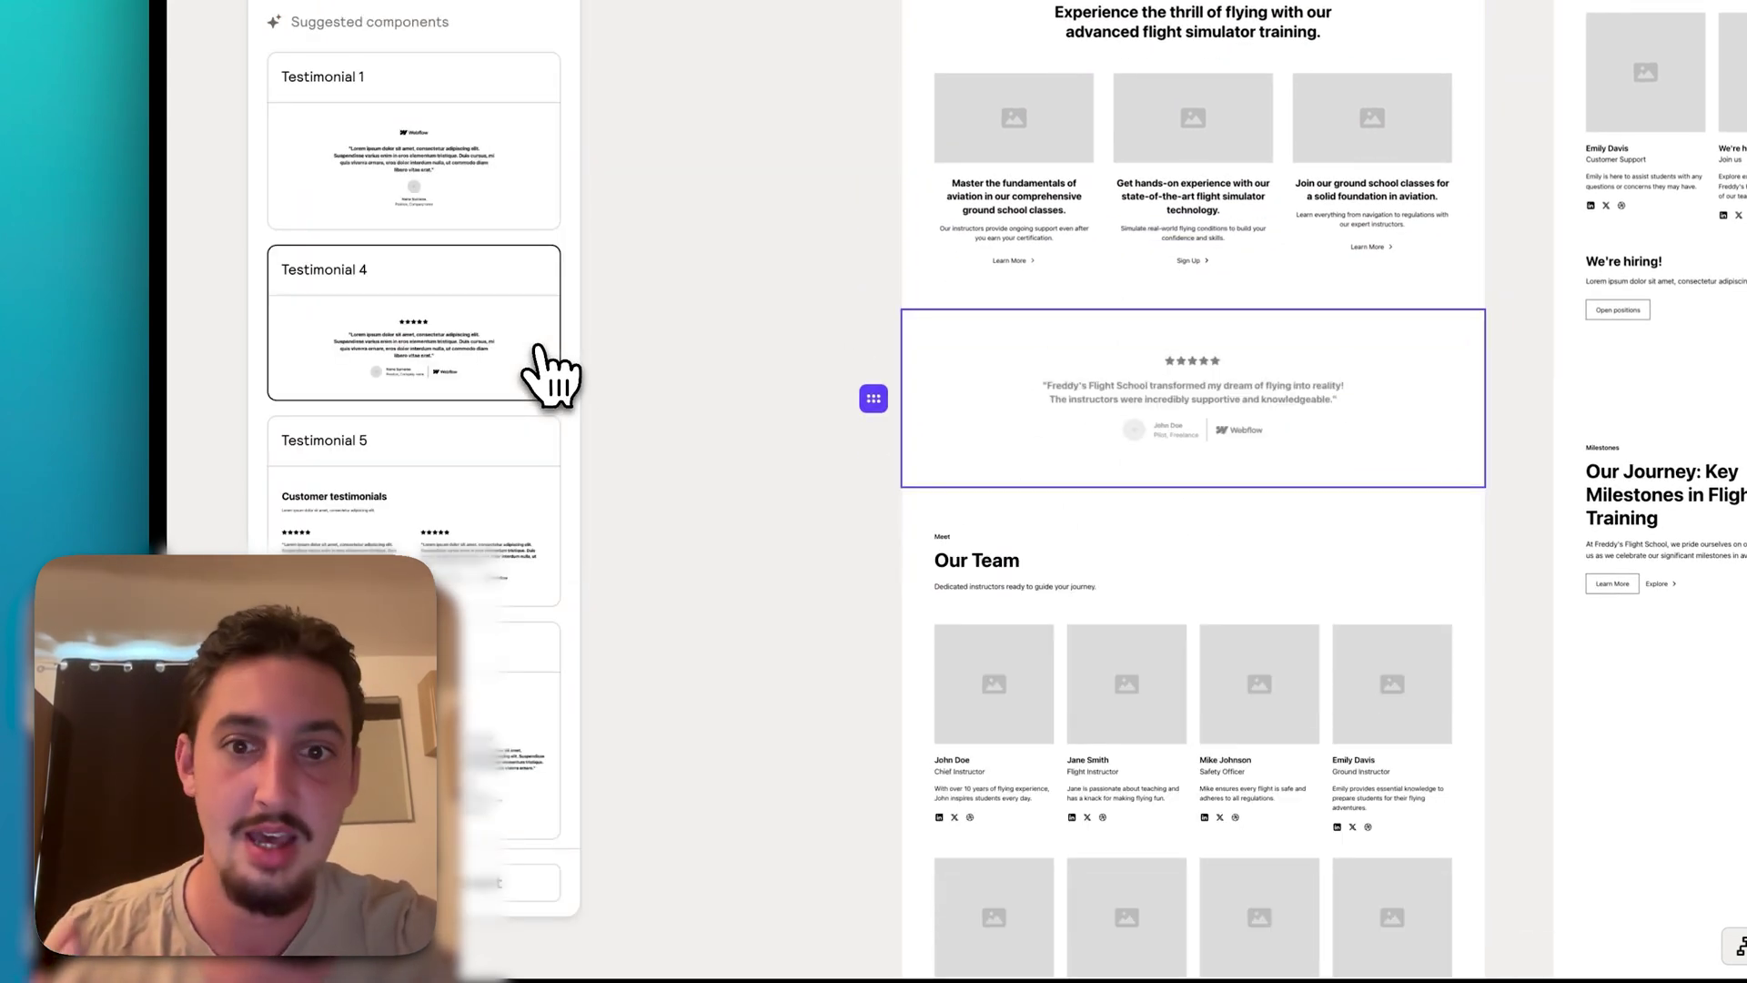
{"action": "scroll", "coordinate": [492, 355], "scroll_direction": "down", "scroll_amount": 3}
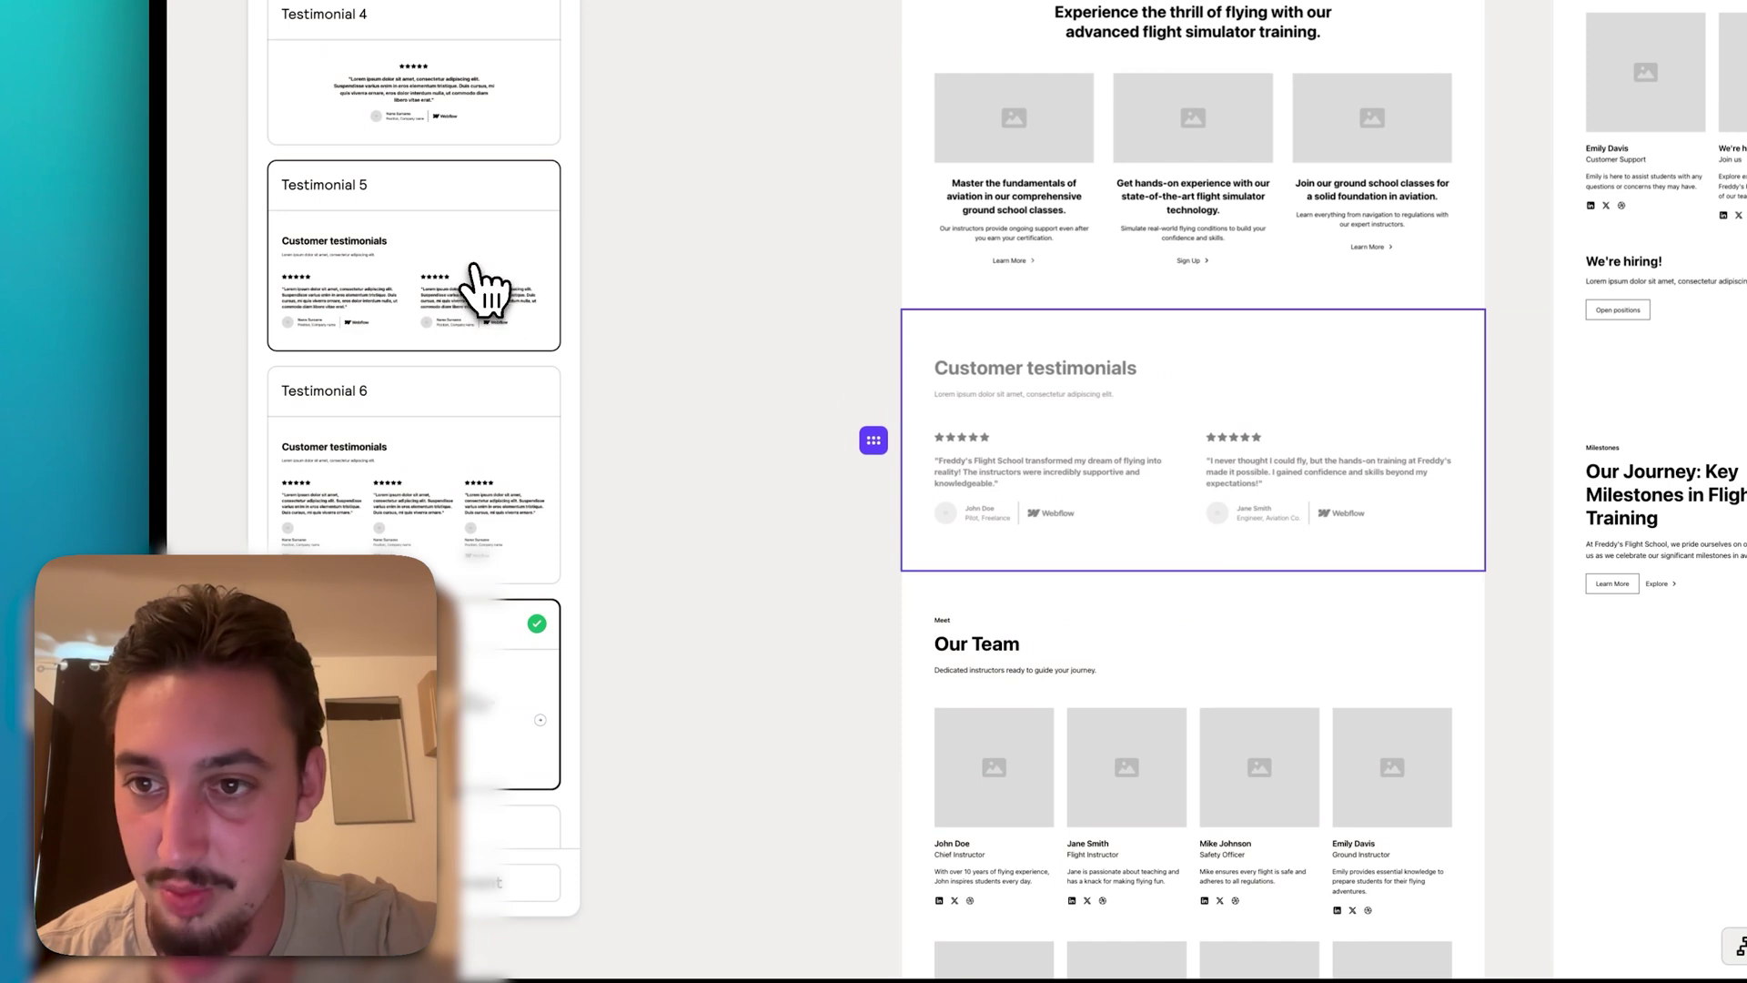
{"action": "left_click", "coordinate": [473, 265]}
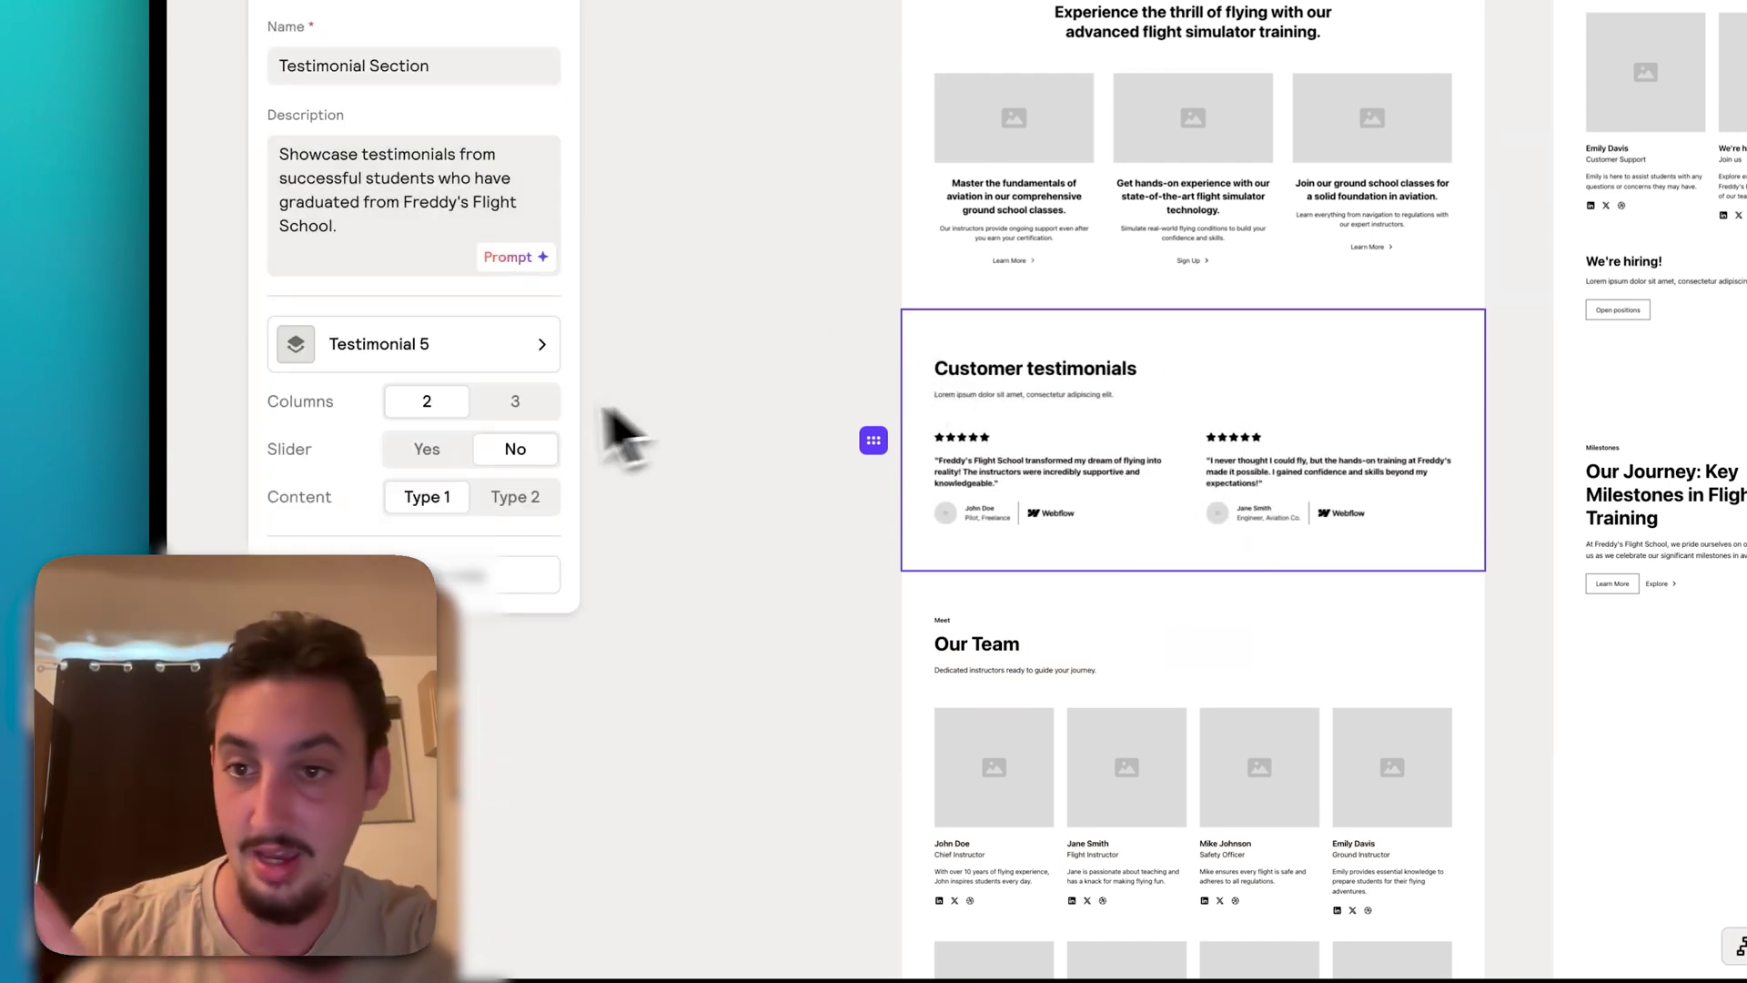
{"action": "left_click", "coordinate": [520, 401]}
{"action": "left_click", "coordinate": [429, 402]}
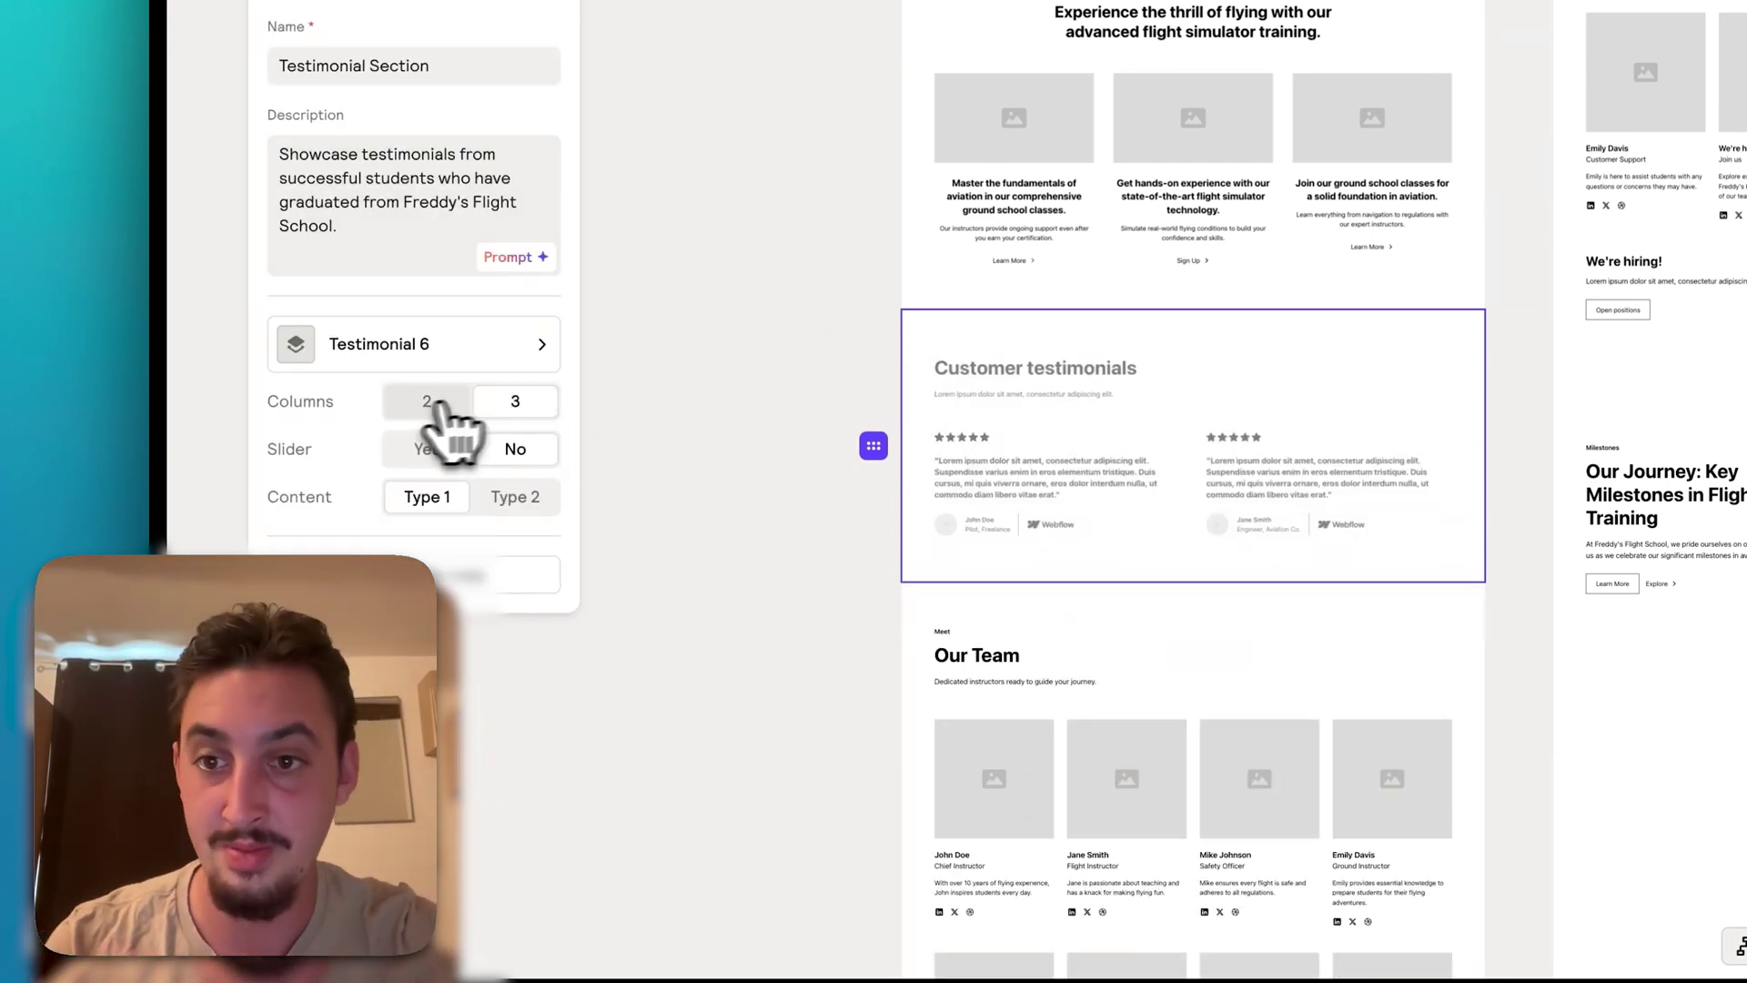
{"action": "left_click", "coordinate": [543, 502]}
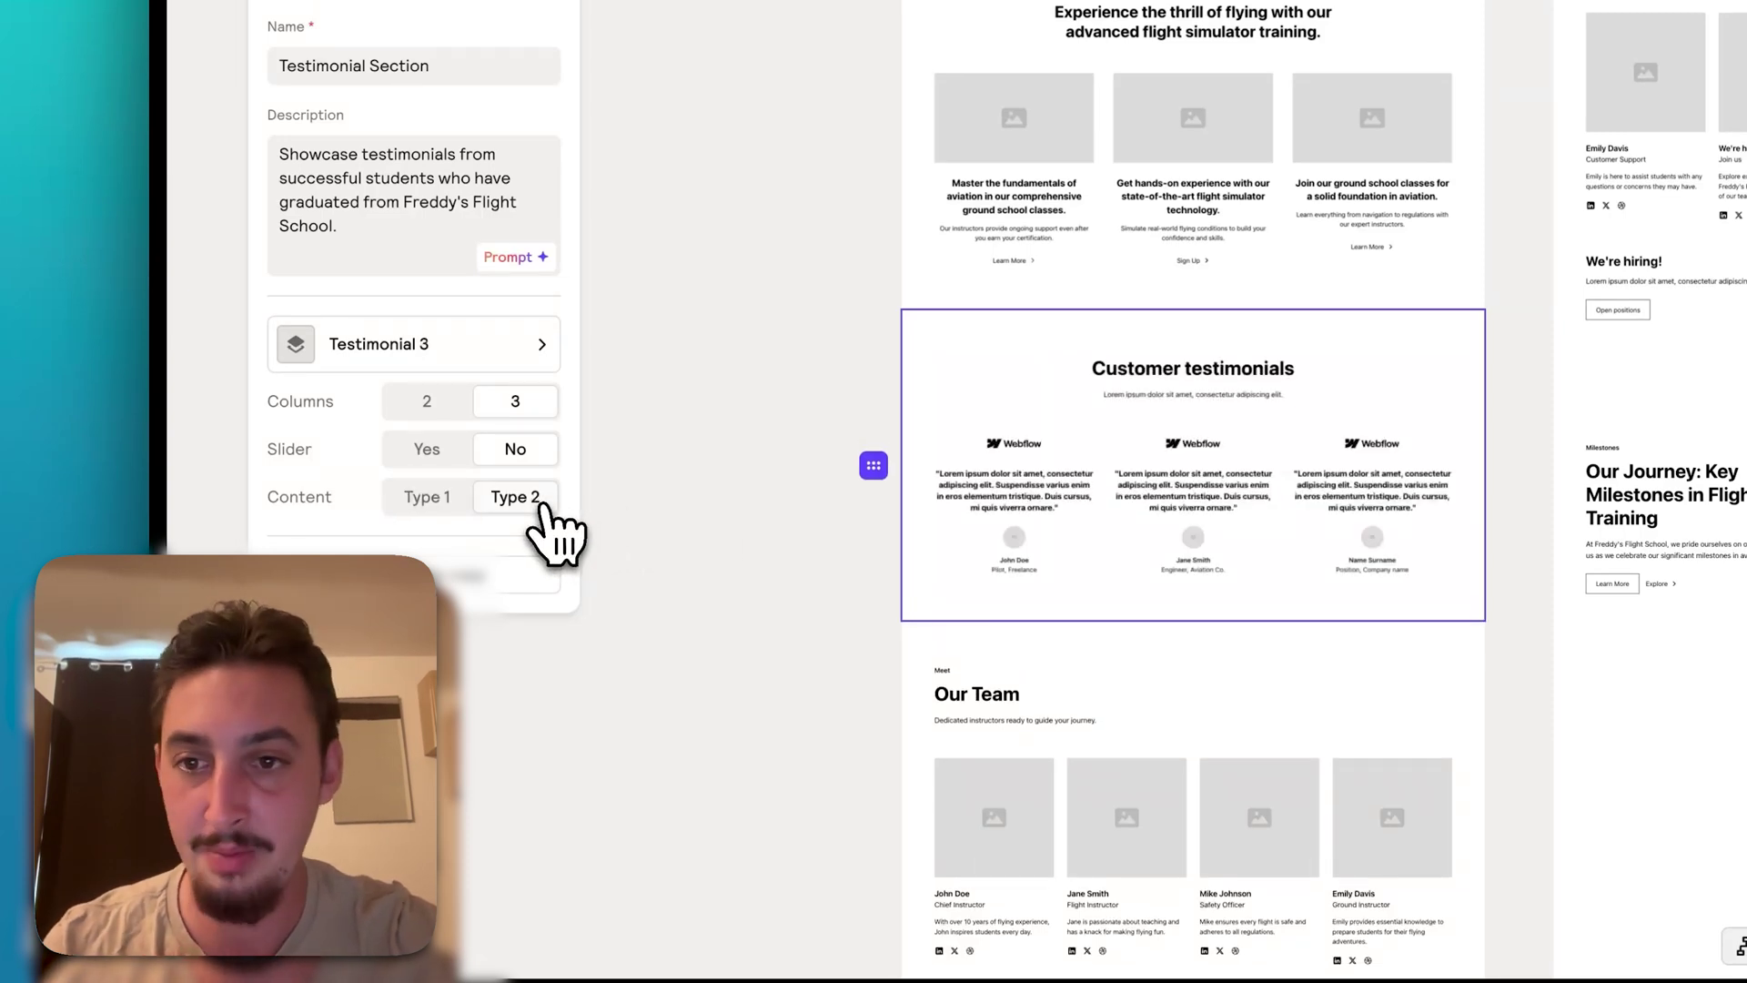
{"action": "left_click", "coordinate": [424, 452]}
{"action": "left_click", "coordinate": [725, 468]}
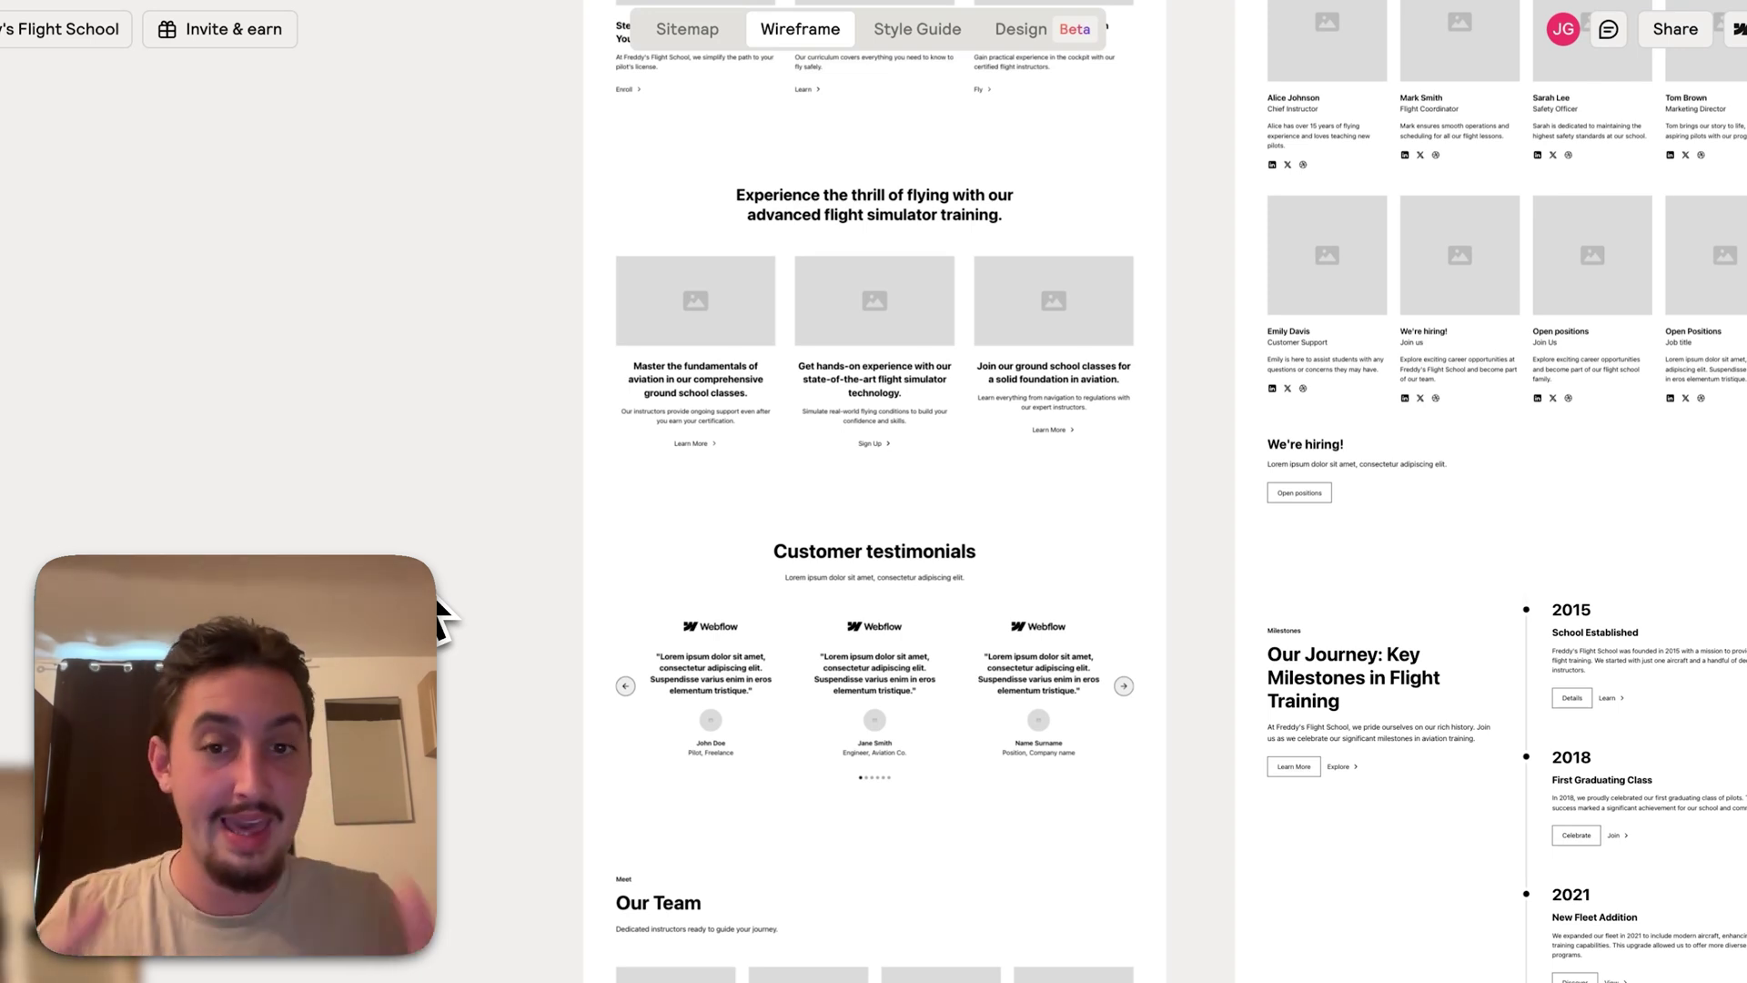
{"action": "scroll", "coordinate": [441, 618], "scroll_direction": "down", "scroll_amount": 10}
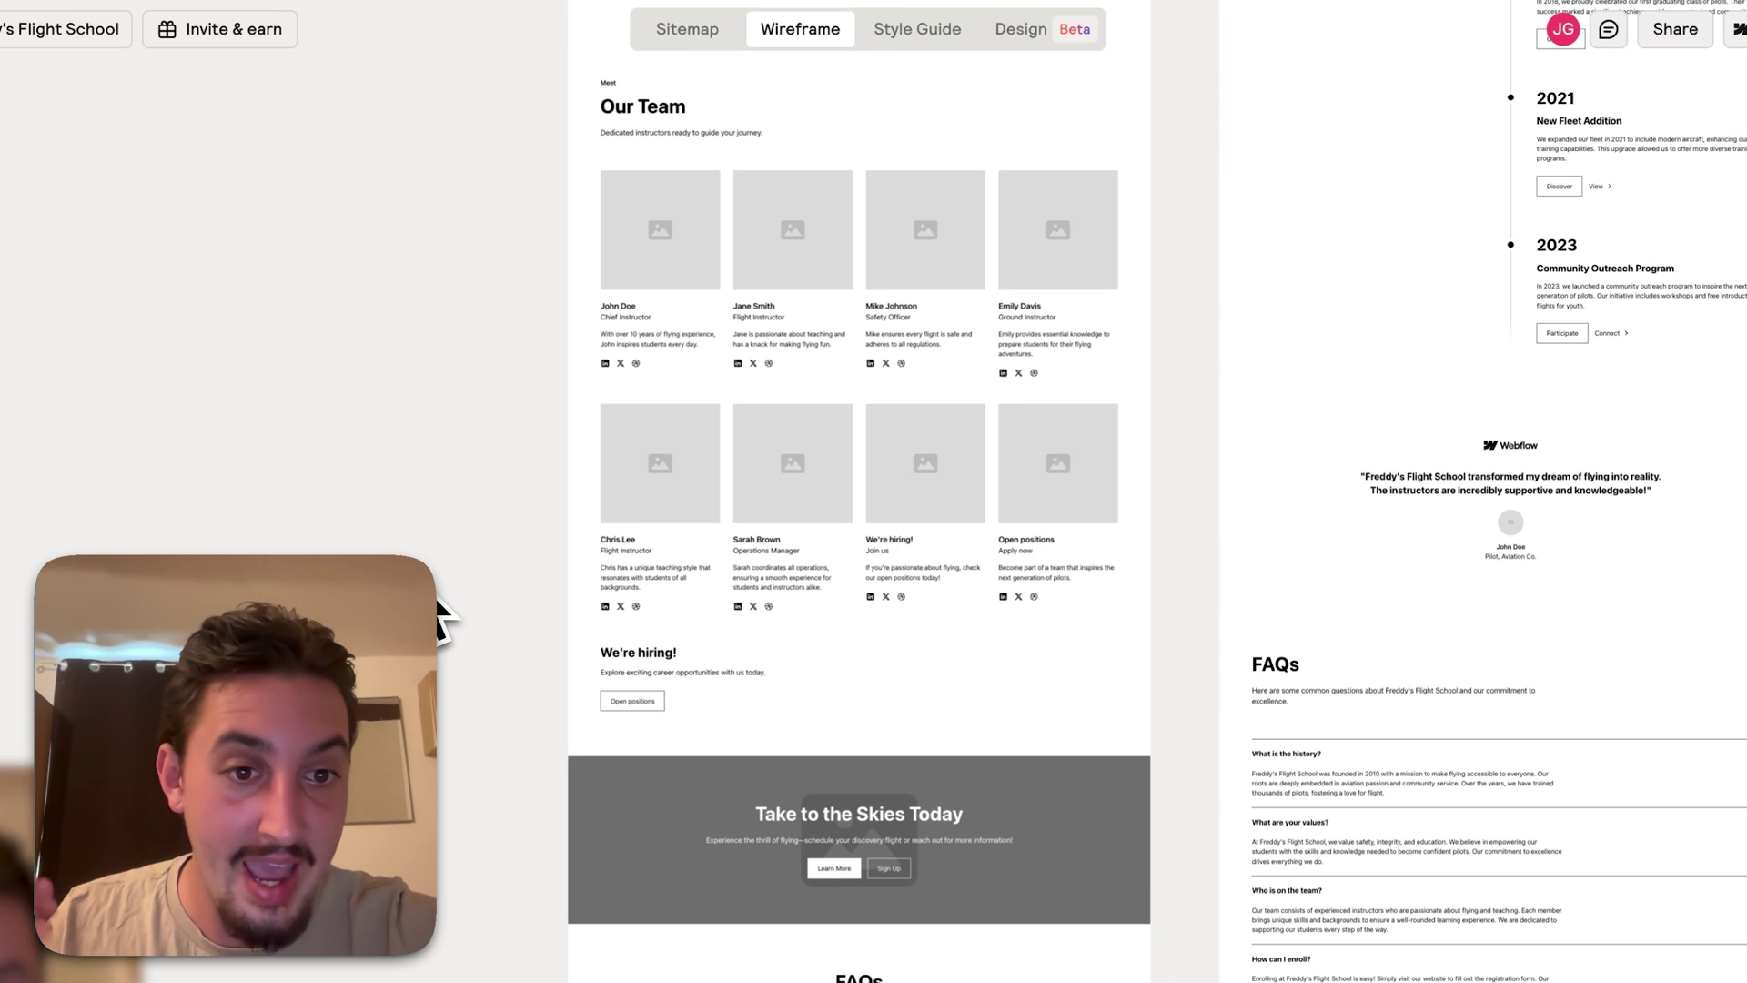
{"action": "scroll", "coordinate": [442, 619], "scroll_direction": "down", "scroll_amount": 2}
{"action": "scroll", "coordinate": [441, 617], "scroll_direction": "down", "scroll_amount": 2}
{"action": "scroll", "coordinate": [780, 866], "scroll_direction": "down", "scroll_amount": 3}
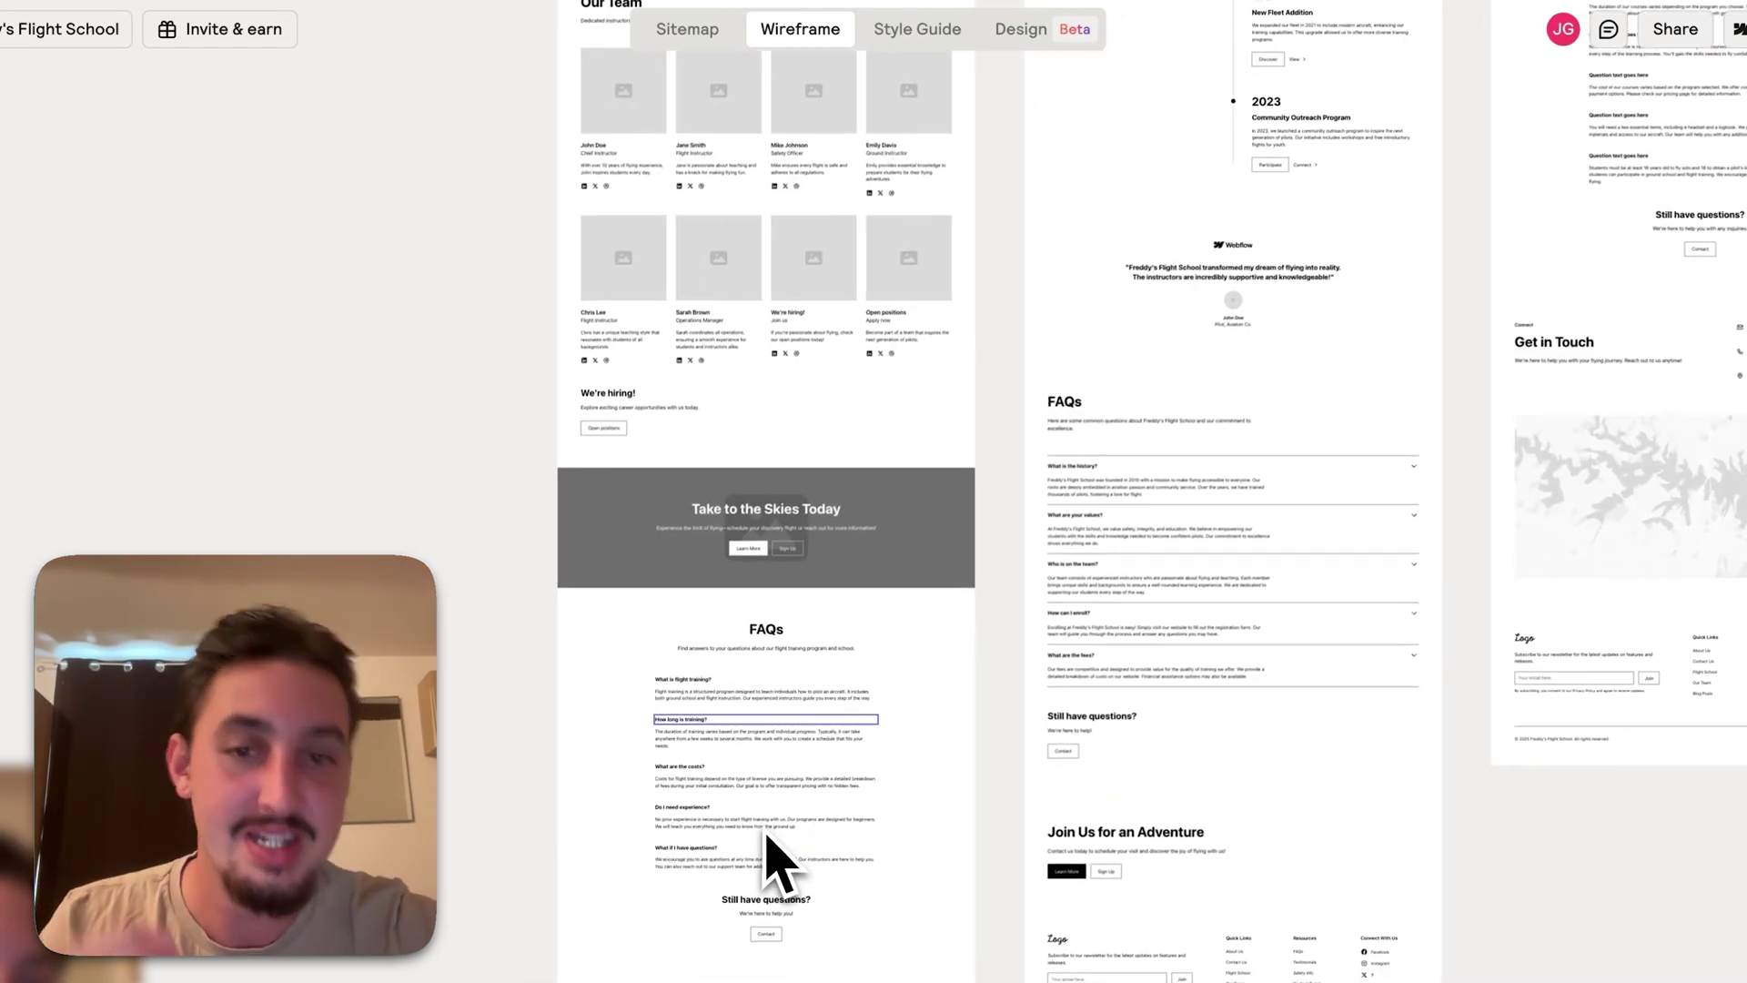
{"action": "scroll", "coordinate": [936, 663], "scroll_direction": "down", "scroll_amount": 7}
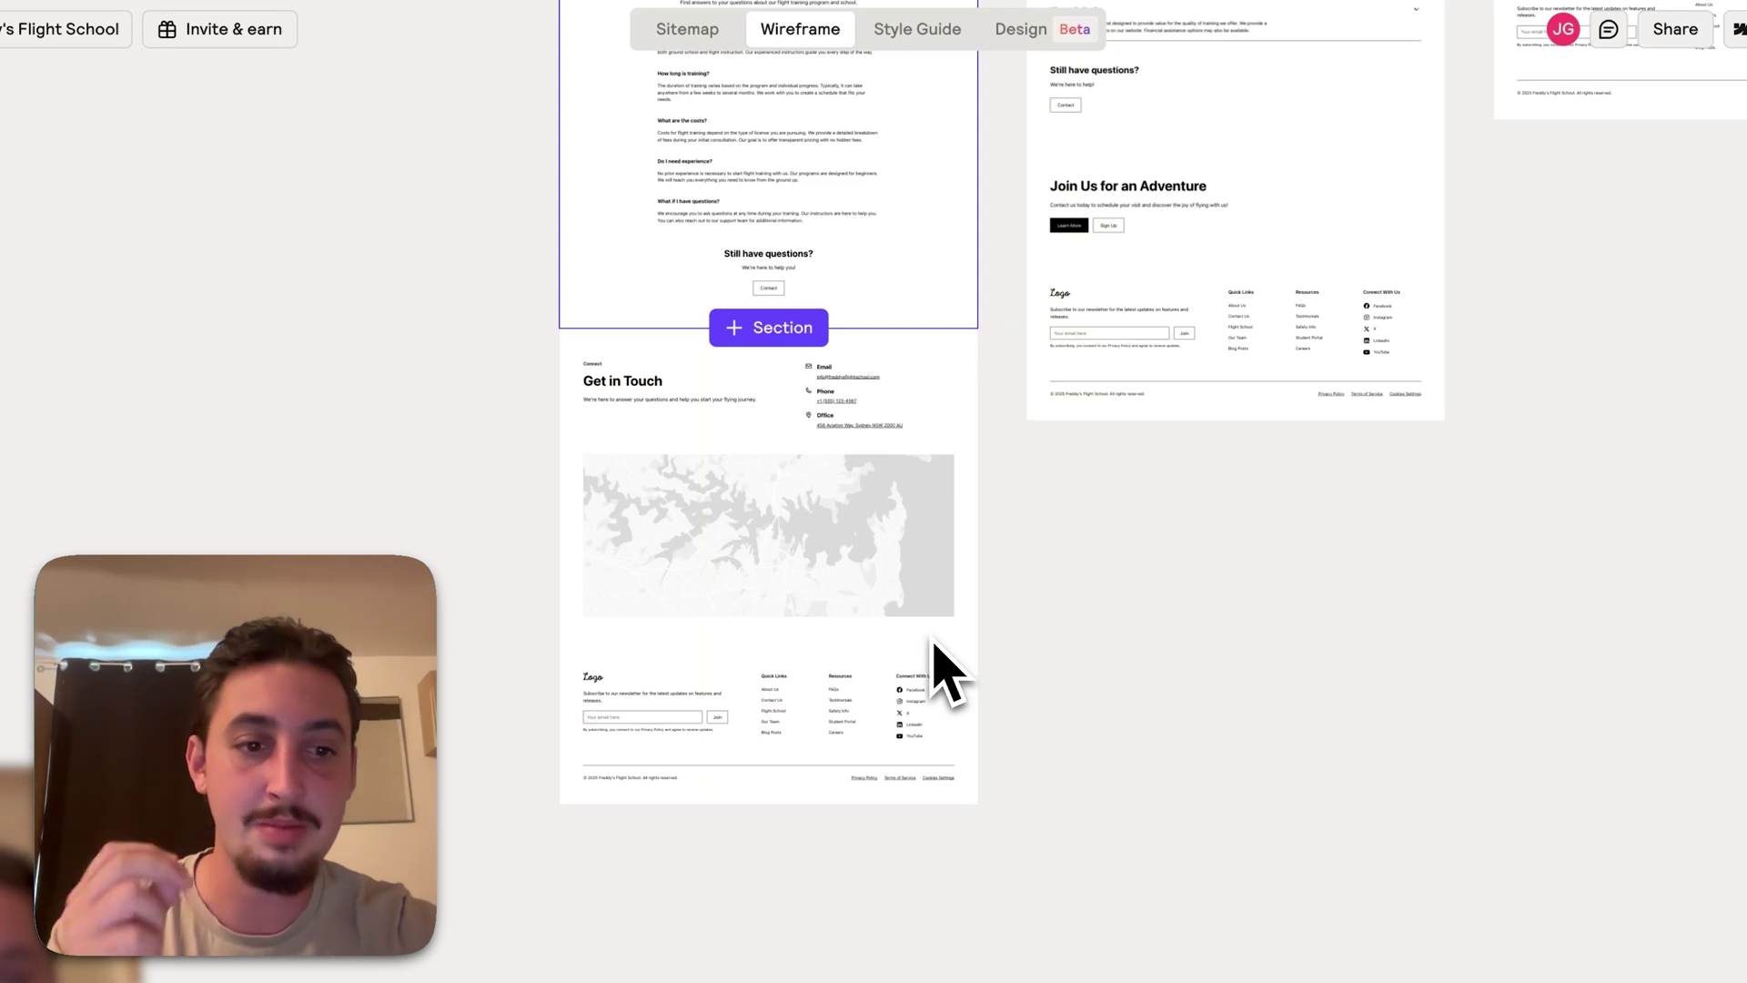
{"action": "scroll", "coordinate": [934, 641], "scroll_direction": "up", "scroll_amount": 8}
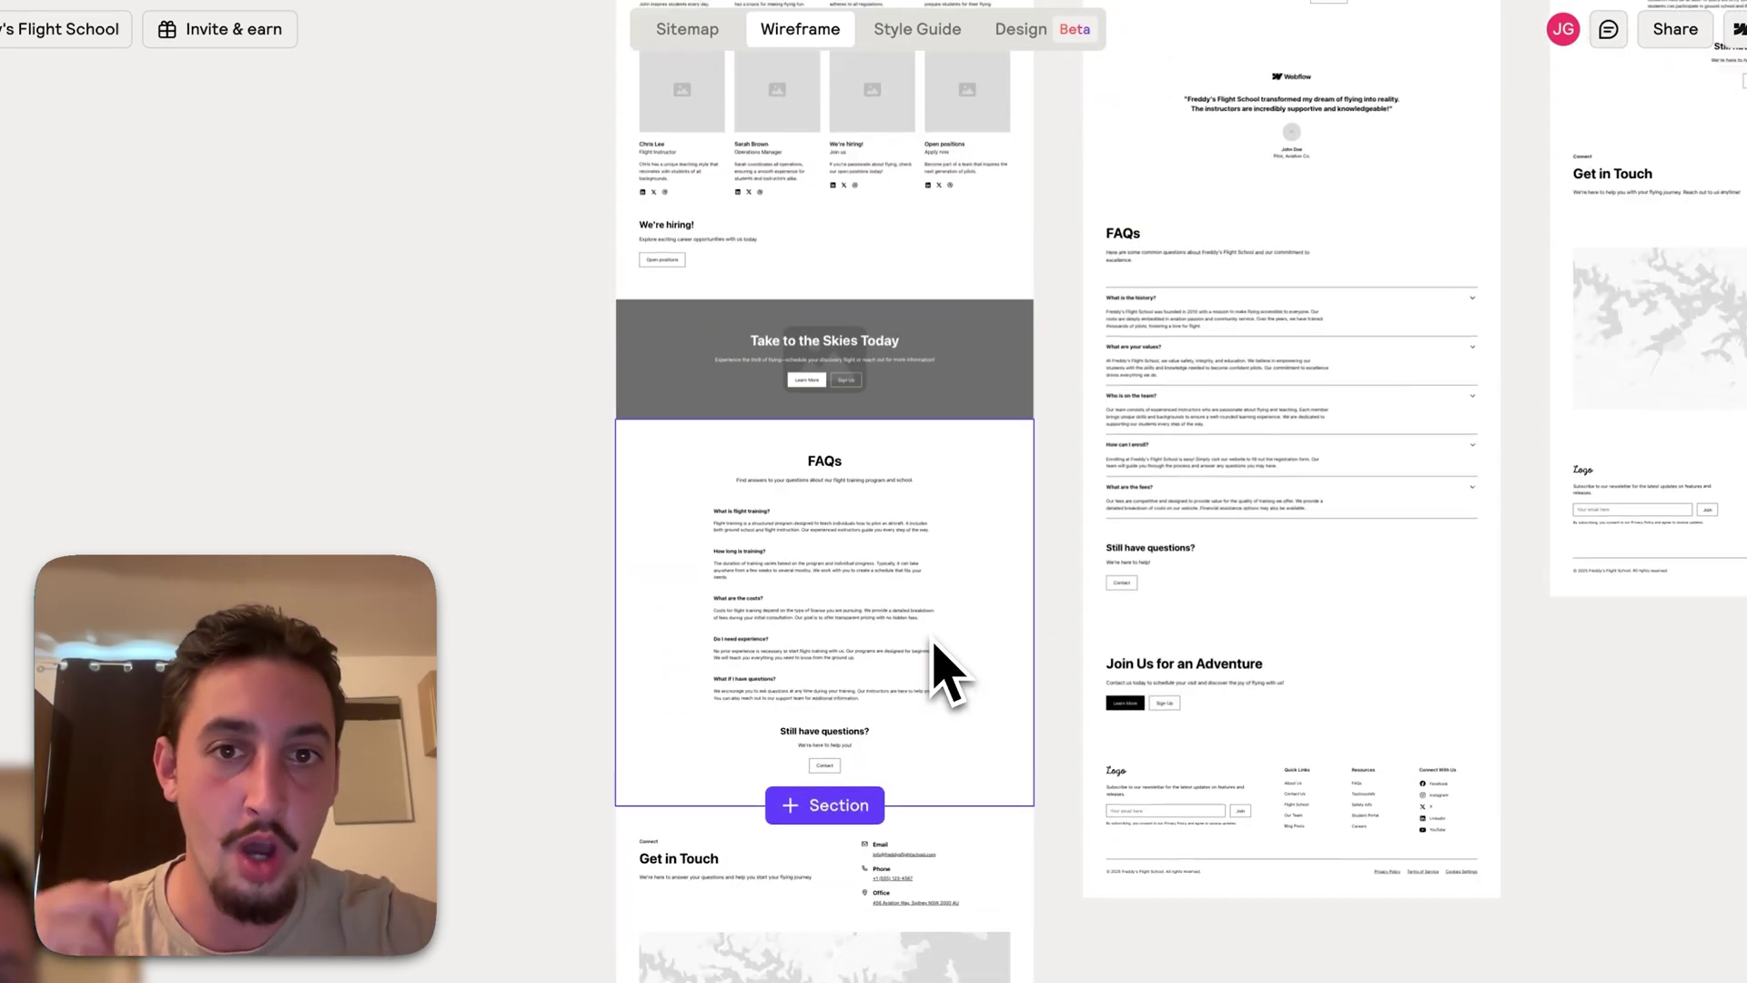
{"action": "scroll", "coordinate": [932, 642], "scroll_direction": "up", "scroll_amount": 8}
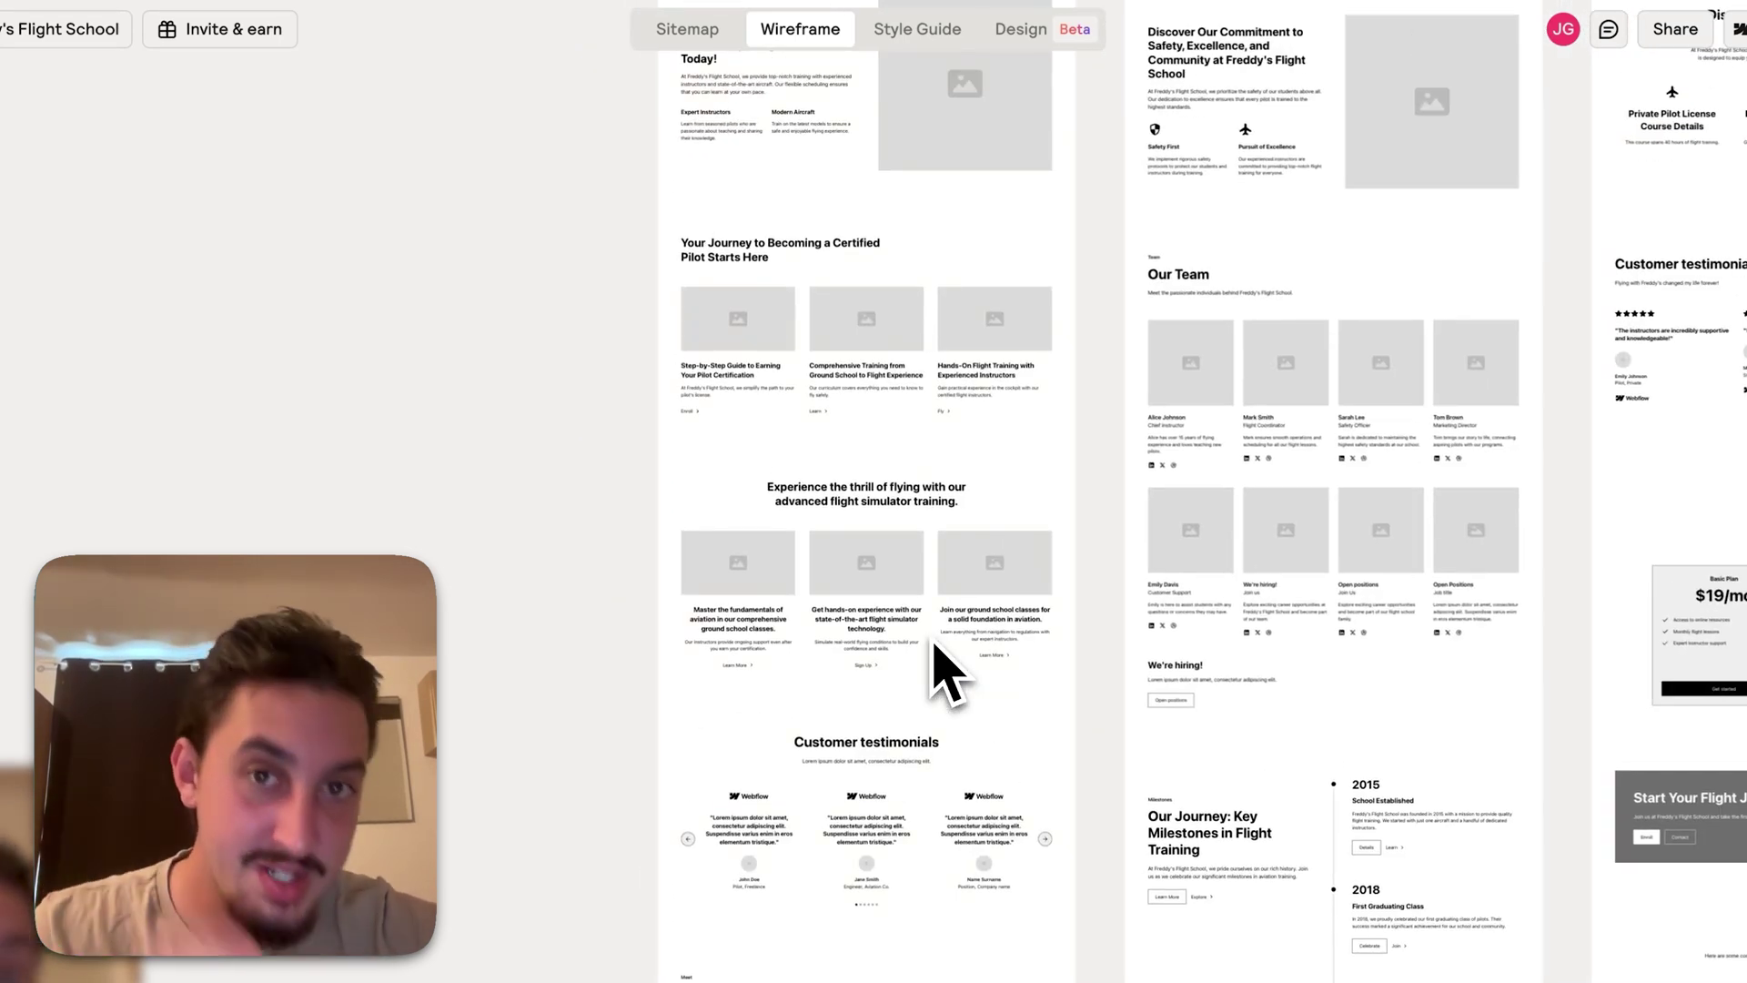
- Open the Style Guide and apply the first navy swatch to the Customer testimonials section
{"action": "left_click", "coordinate": [946, 59]}
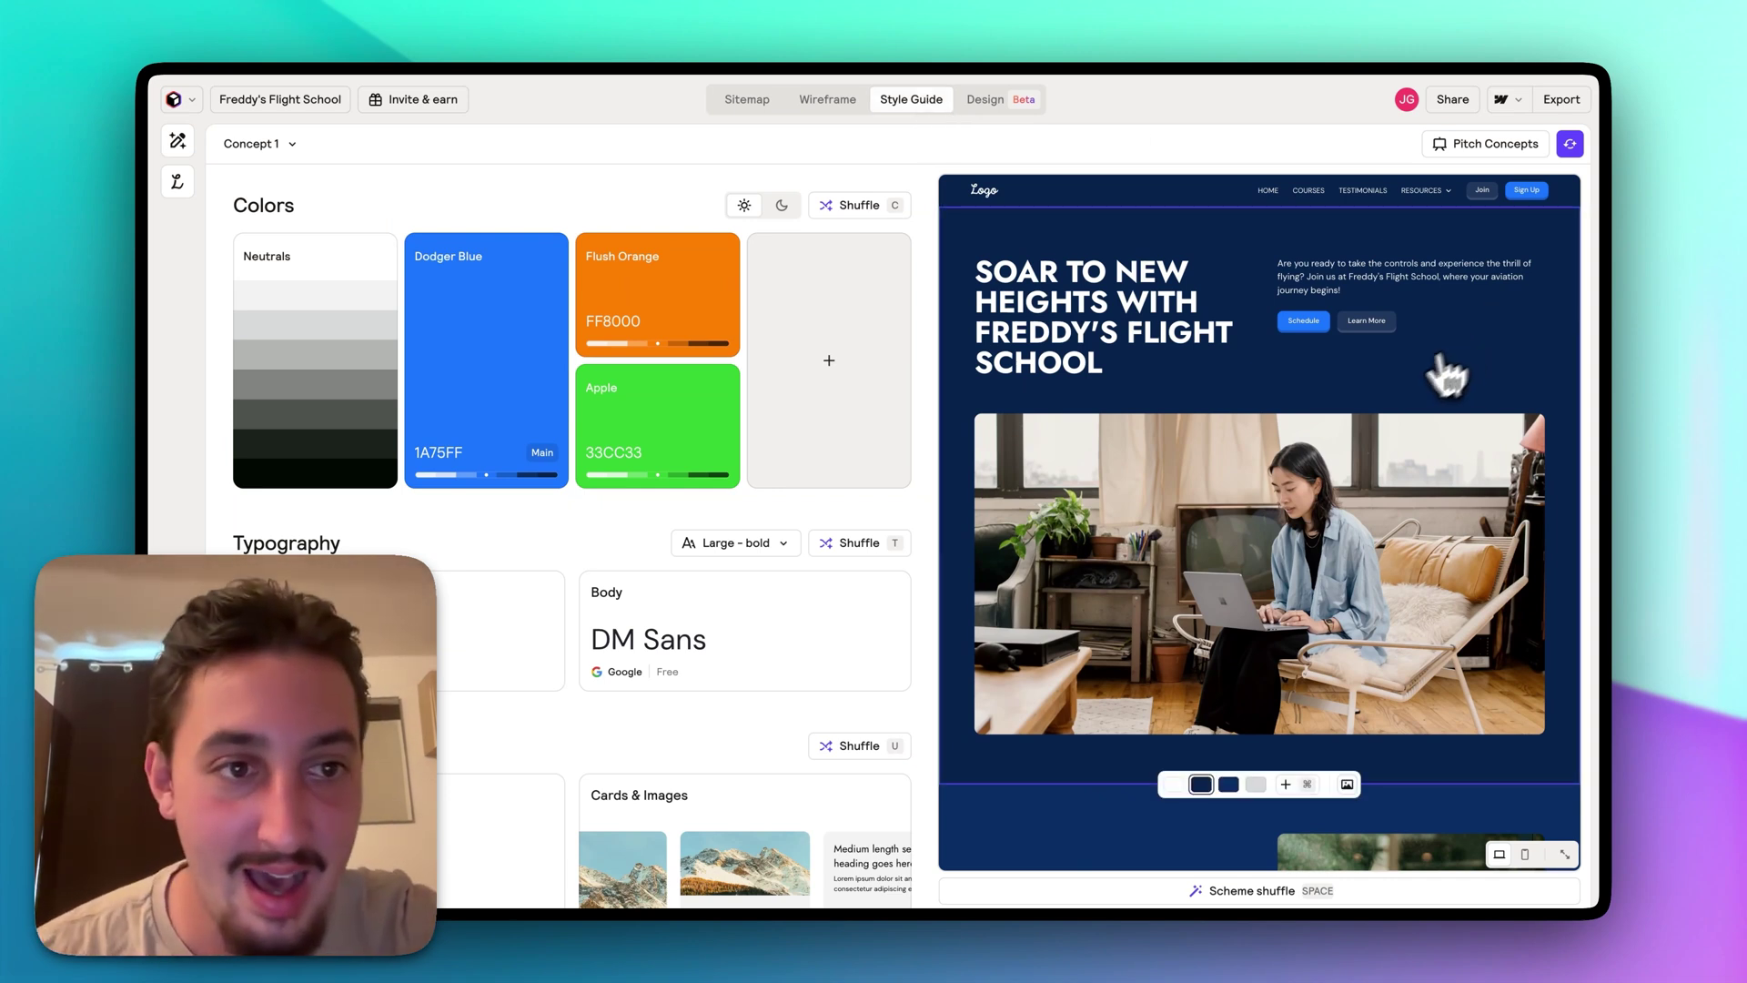
{"action": "scroll", "coordinate": [1438, 373], "scroll_direction": "down", "scroll_amount": 8}
{"action": "scroll", "coordinate": [1414, 392], "scroll_direction": "down", "scroll_amount": 10}
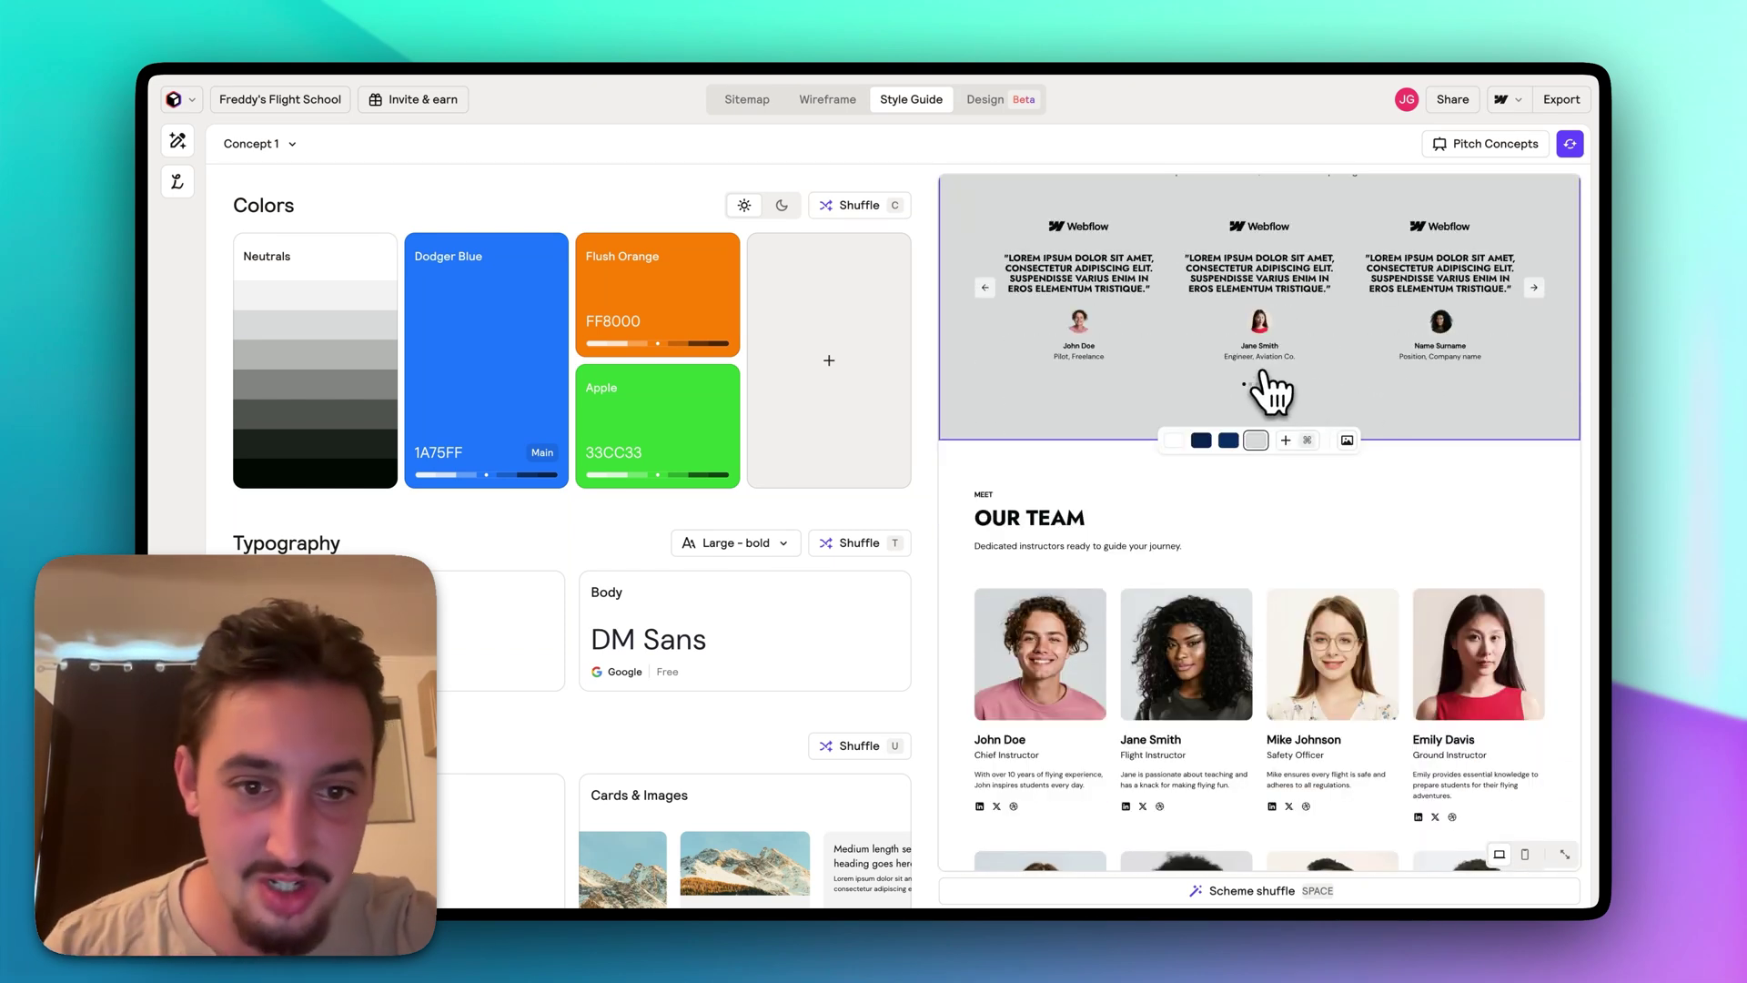
{"action": "left_click", "coordinate": [1201, 440]}
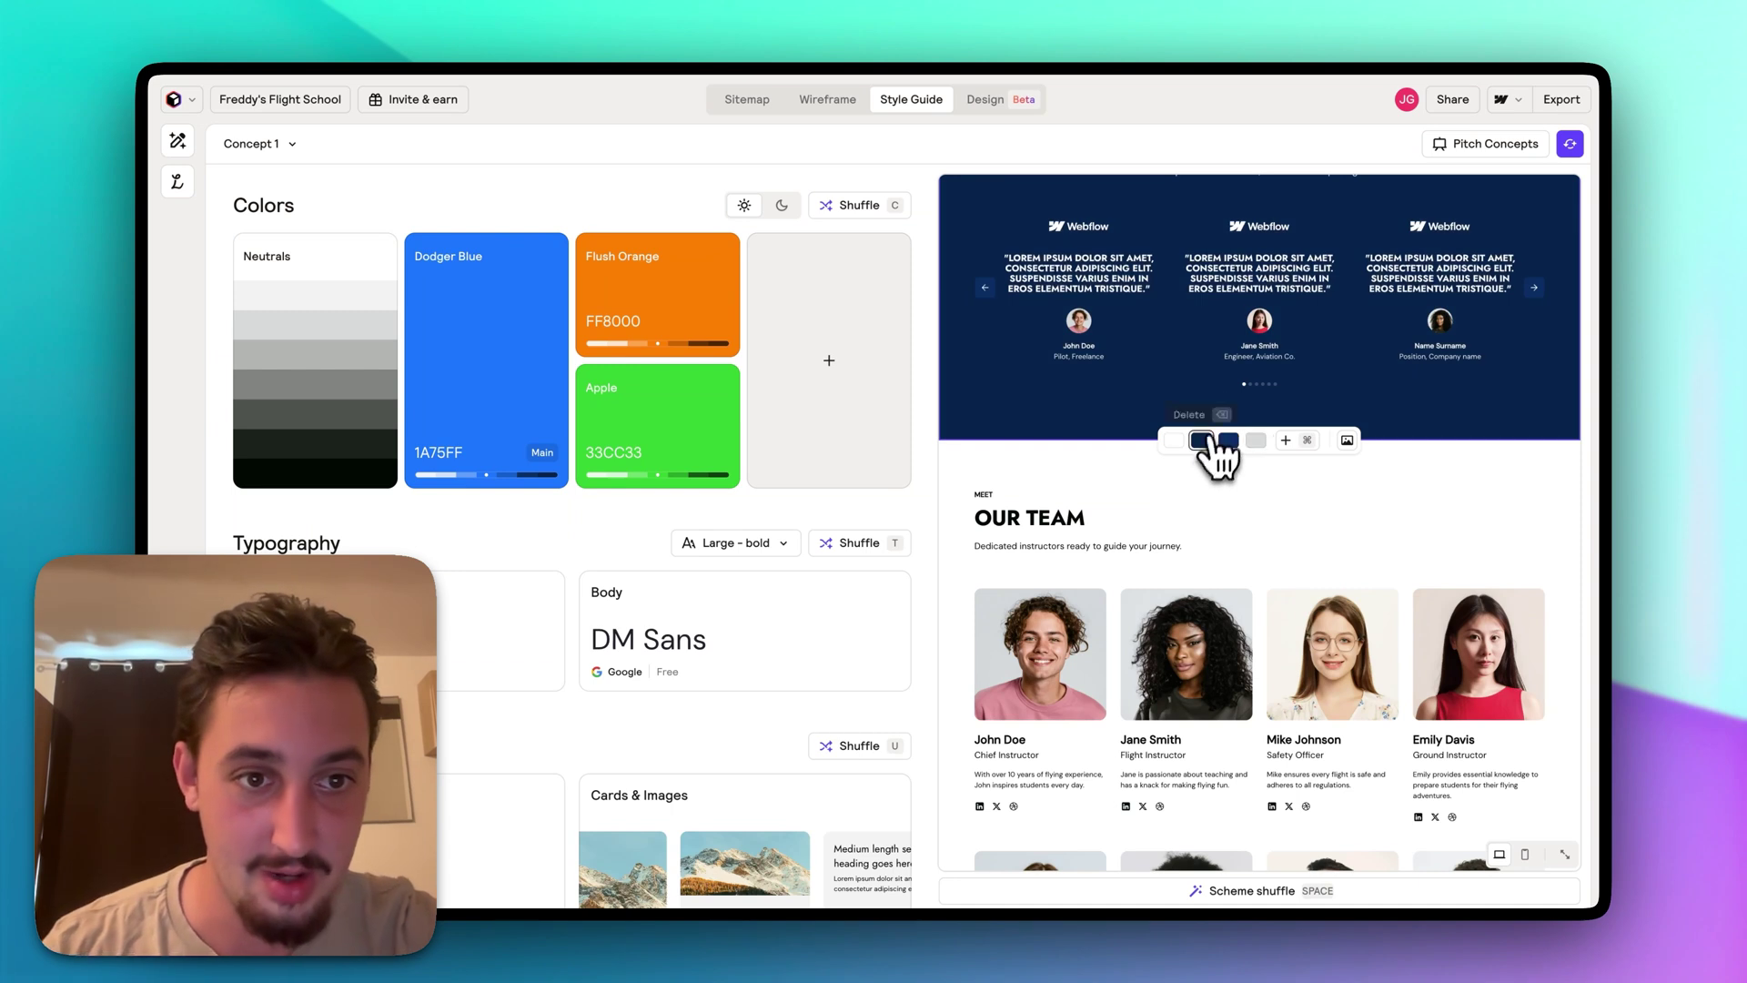
{"action": "scroll", "coordinate": [1260, 355], "scroll_direction": "up", "scroll_amount": 2}
{"action": "scroll", "coordinate": [1260, 344], "scroll_direction": "up", "scroll_amount": 2}
{"action": "scroll", "coordinate": [1260, 344], "scroll_direction": "down", "scroll_amount": 10}
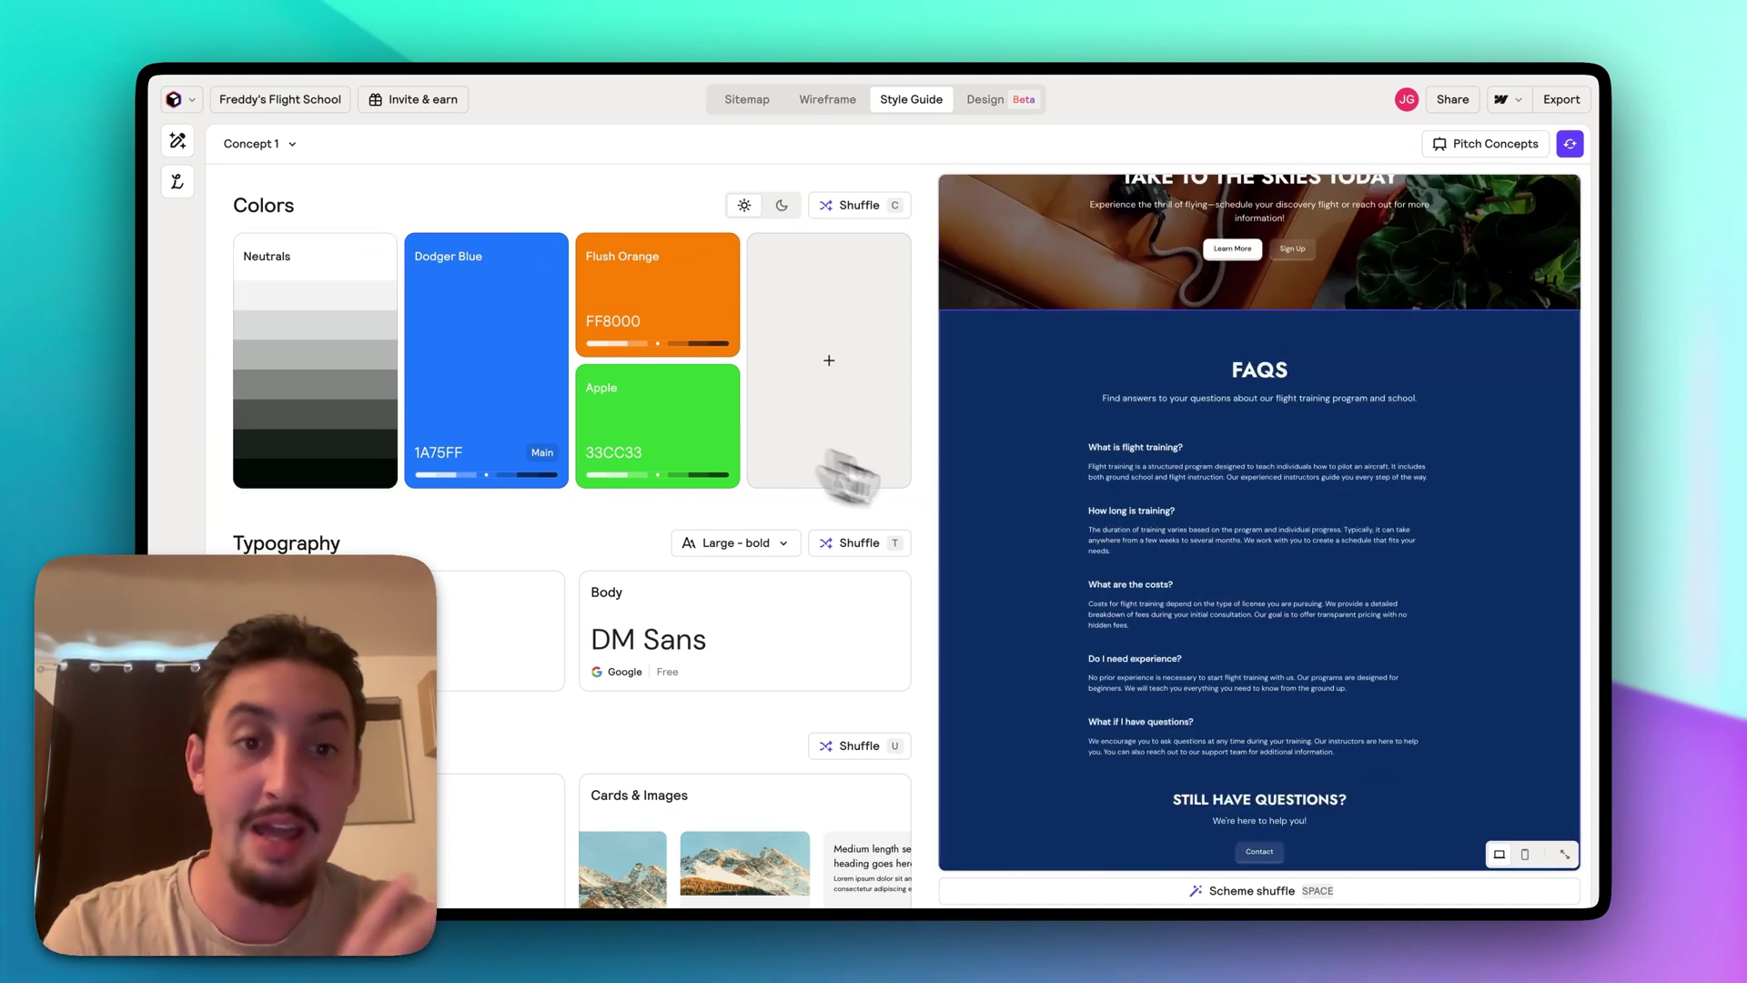
{"action": "scroll", "coordinate": [987, 528], "scroll_direction": "down", "scroll_amount": 3}
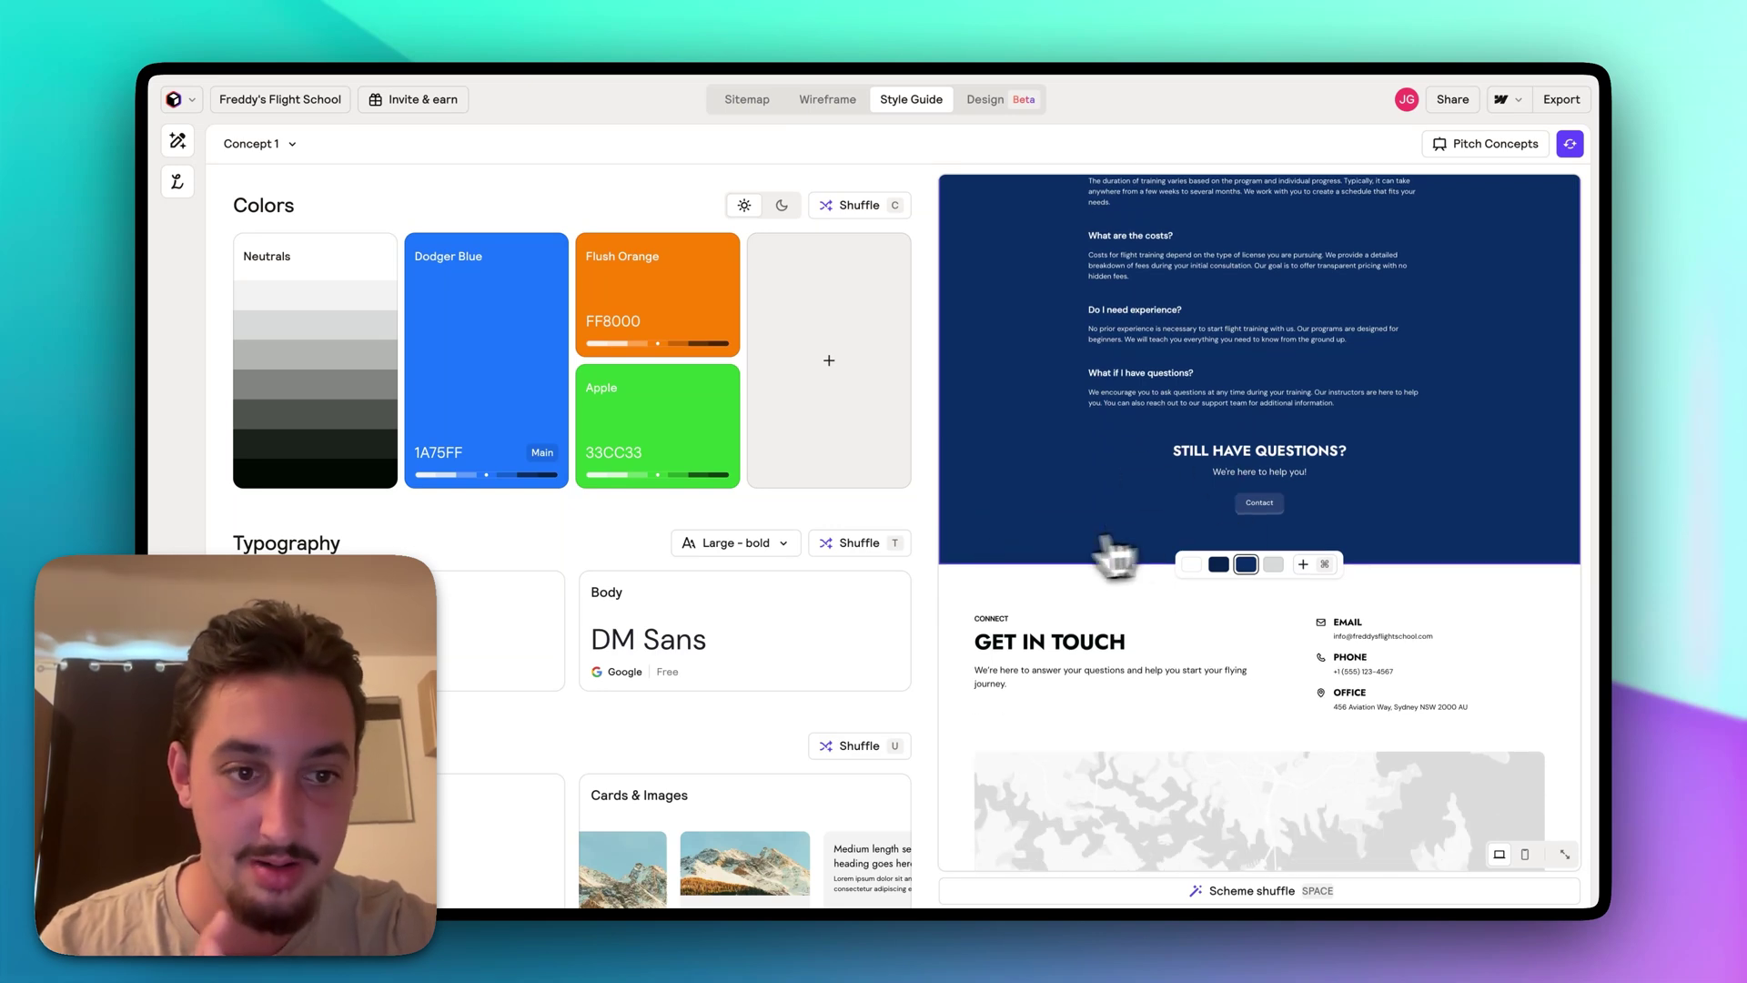
{"action": "scroll", "coordinate": [1083, 559], "scroll_direction": "down", "scroll_amount": 4}
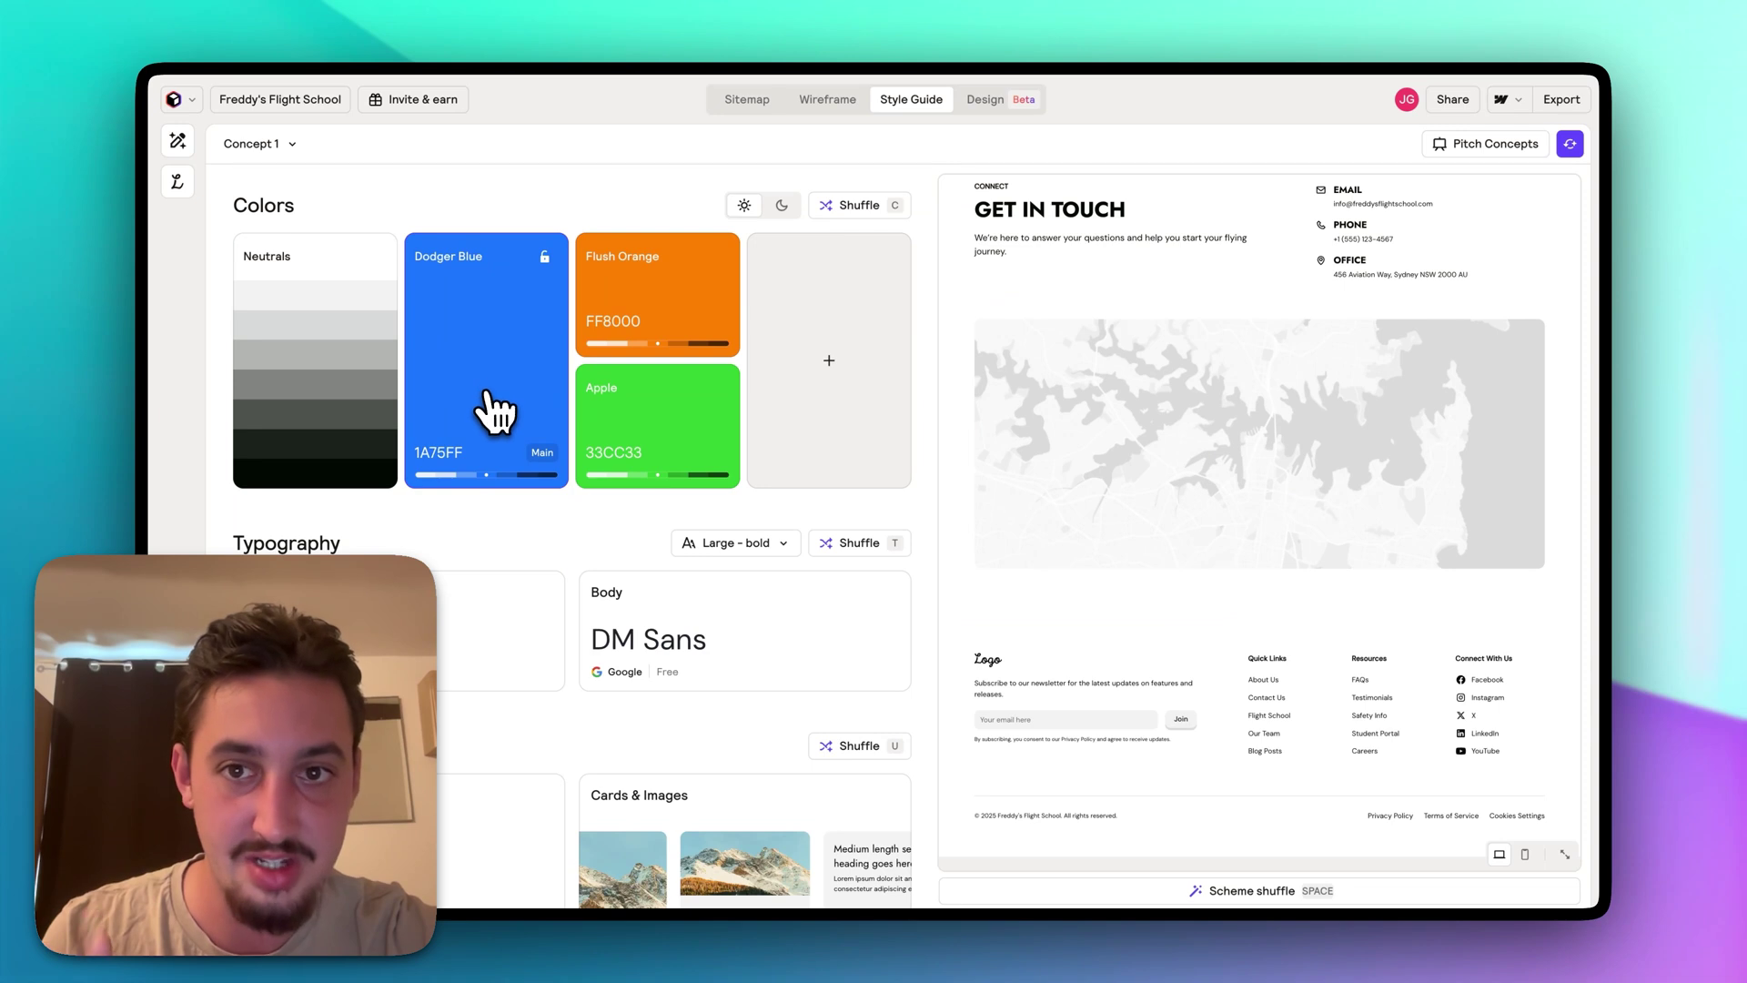
{"action": "scroll", "coordinate": [495, 414], "scroll_direction": "down", "scroll_amount": 1}
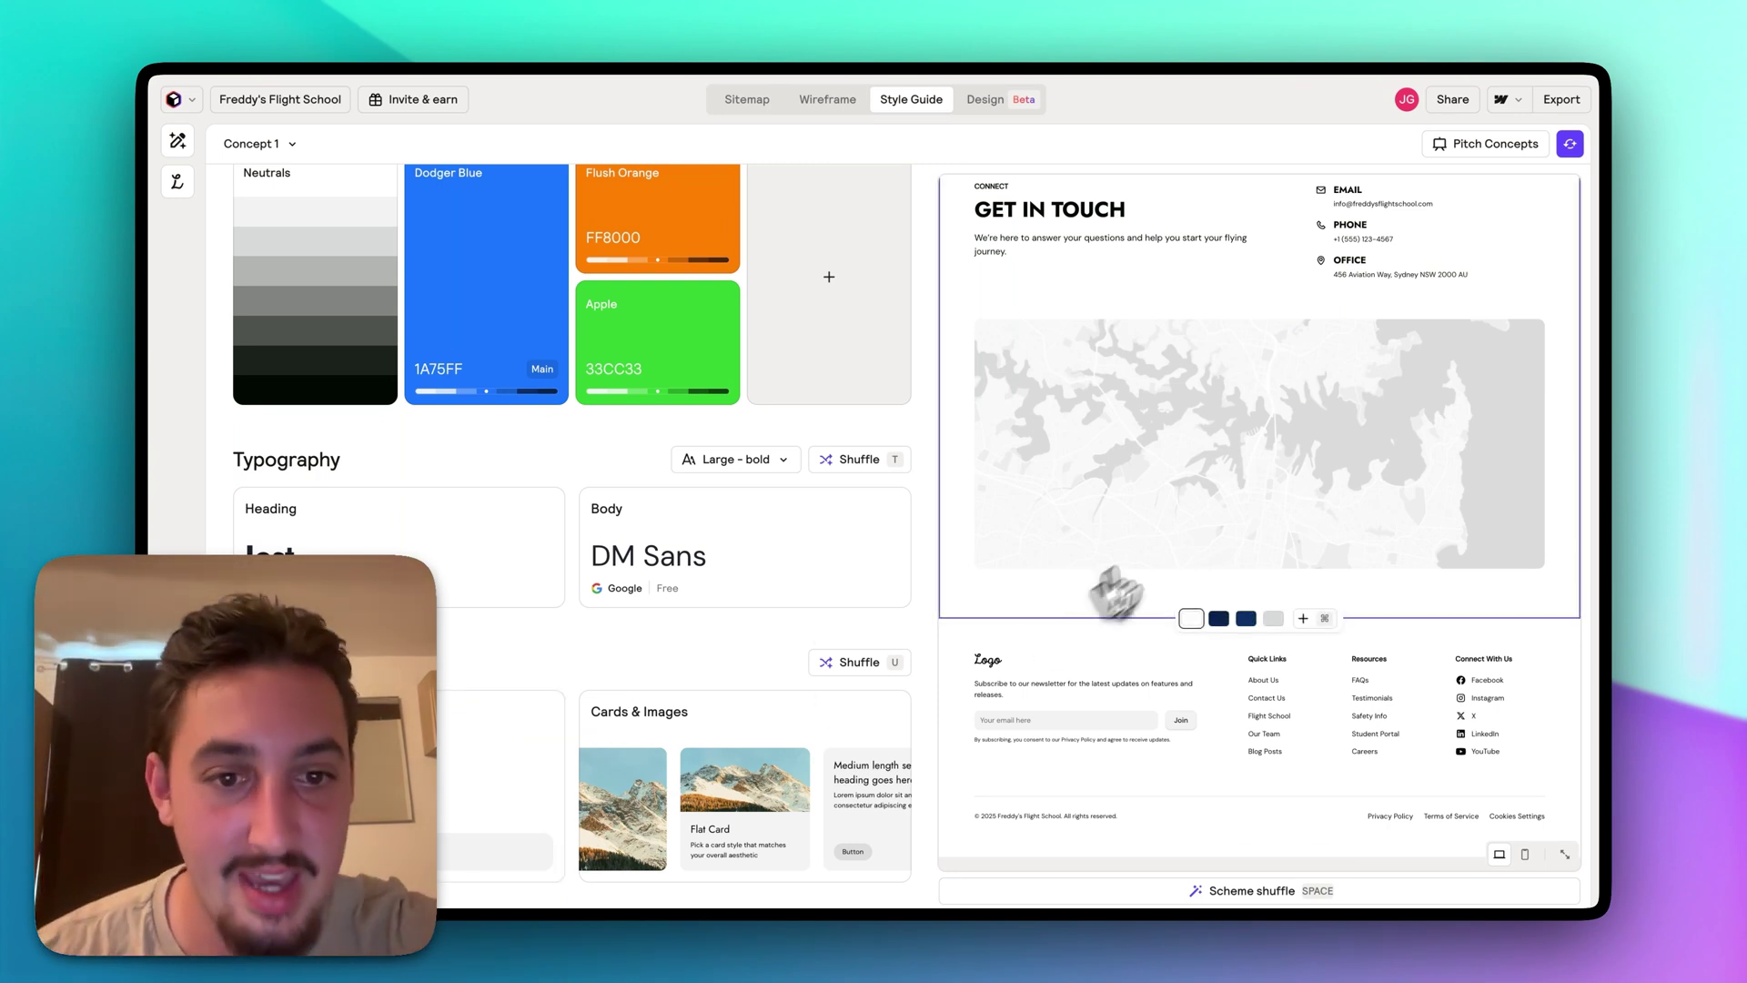
{"action": "scroll", "coordinate": [1137, 573], "scroll_direction": "up", "scroll_amount": 10}
{"action": "scroll", "coordinate": [1183, 542], "scroll_direction": "up", "scroll_amount": 5}
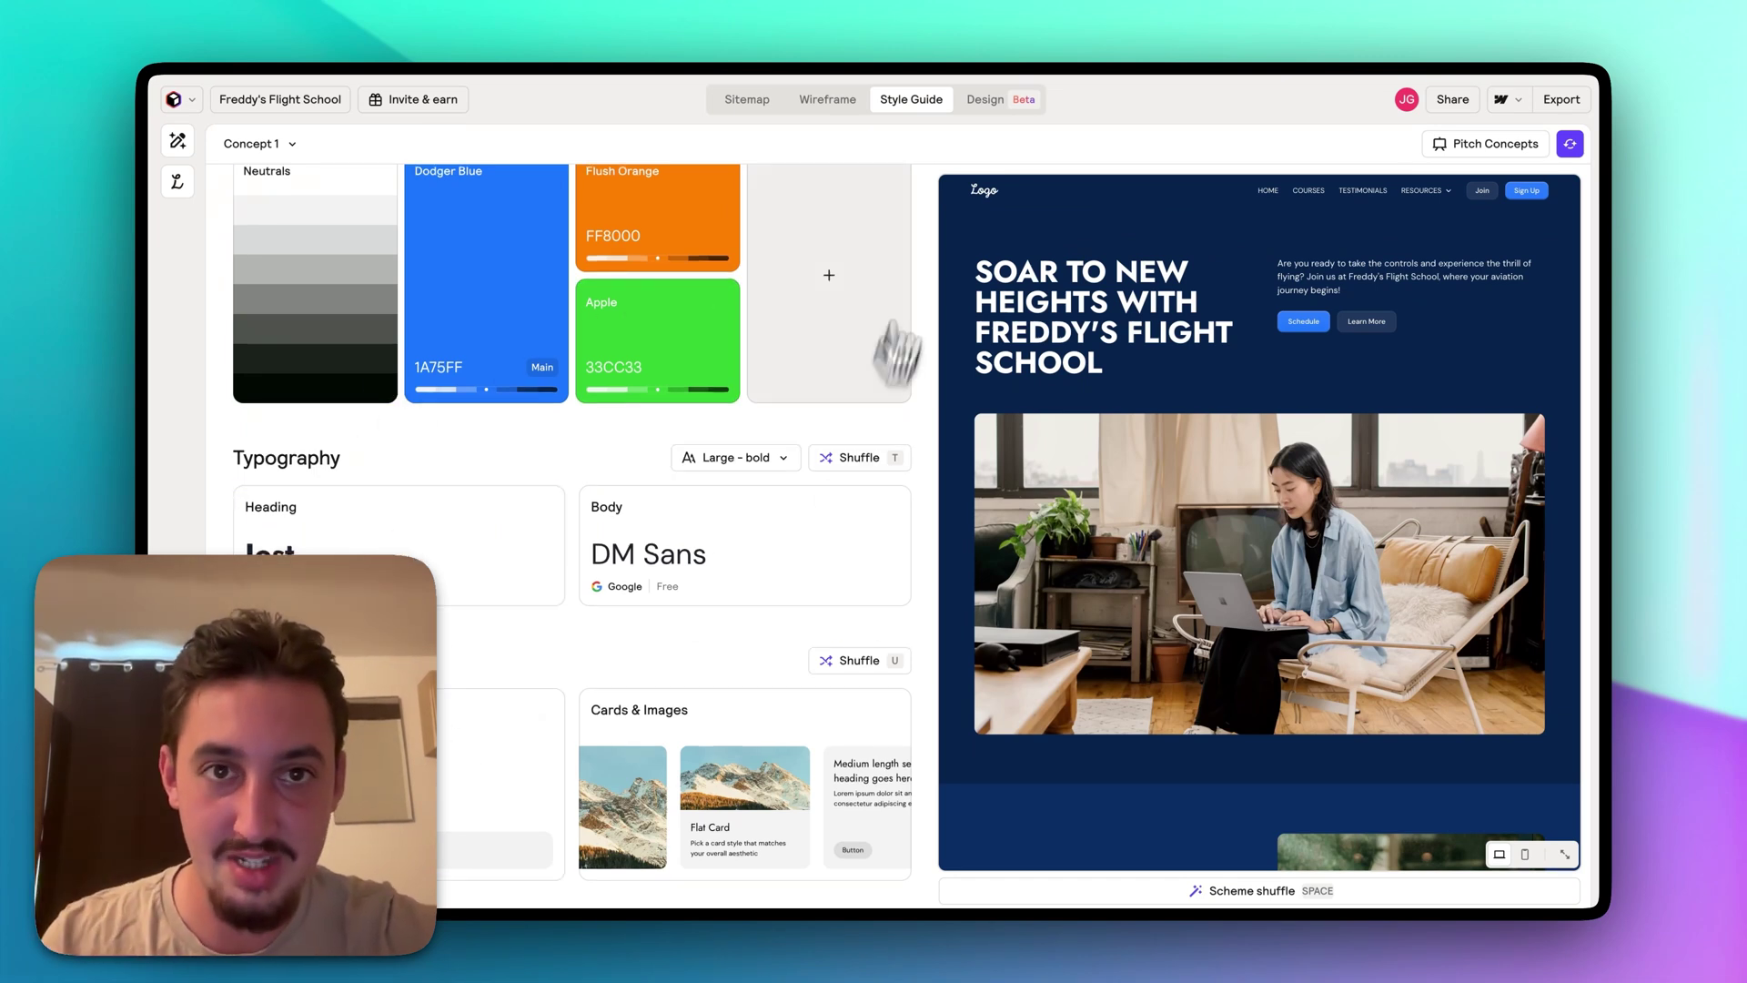
- Switch to the Design tab and inspect the Home page design once all designs finish generating
{"action": "left_click", "coordinate": [990, 102]}
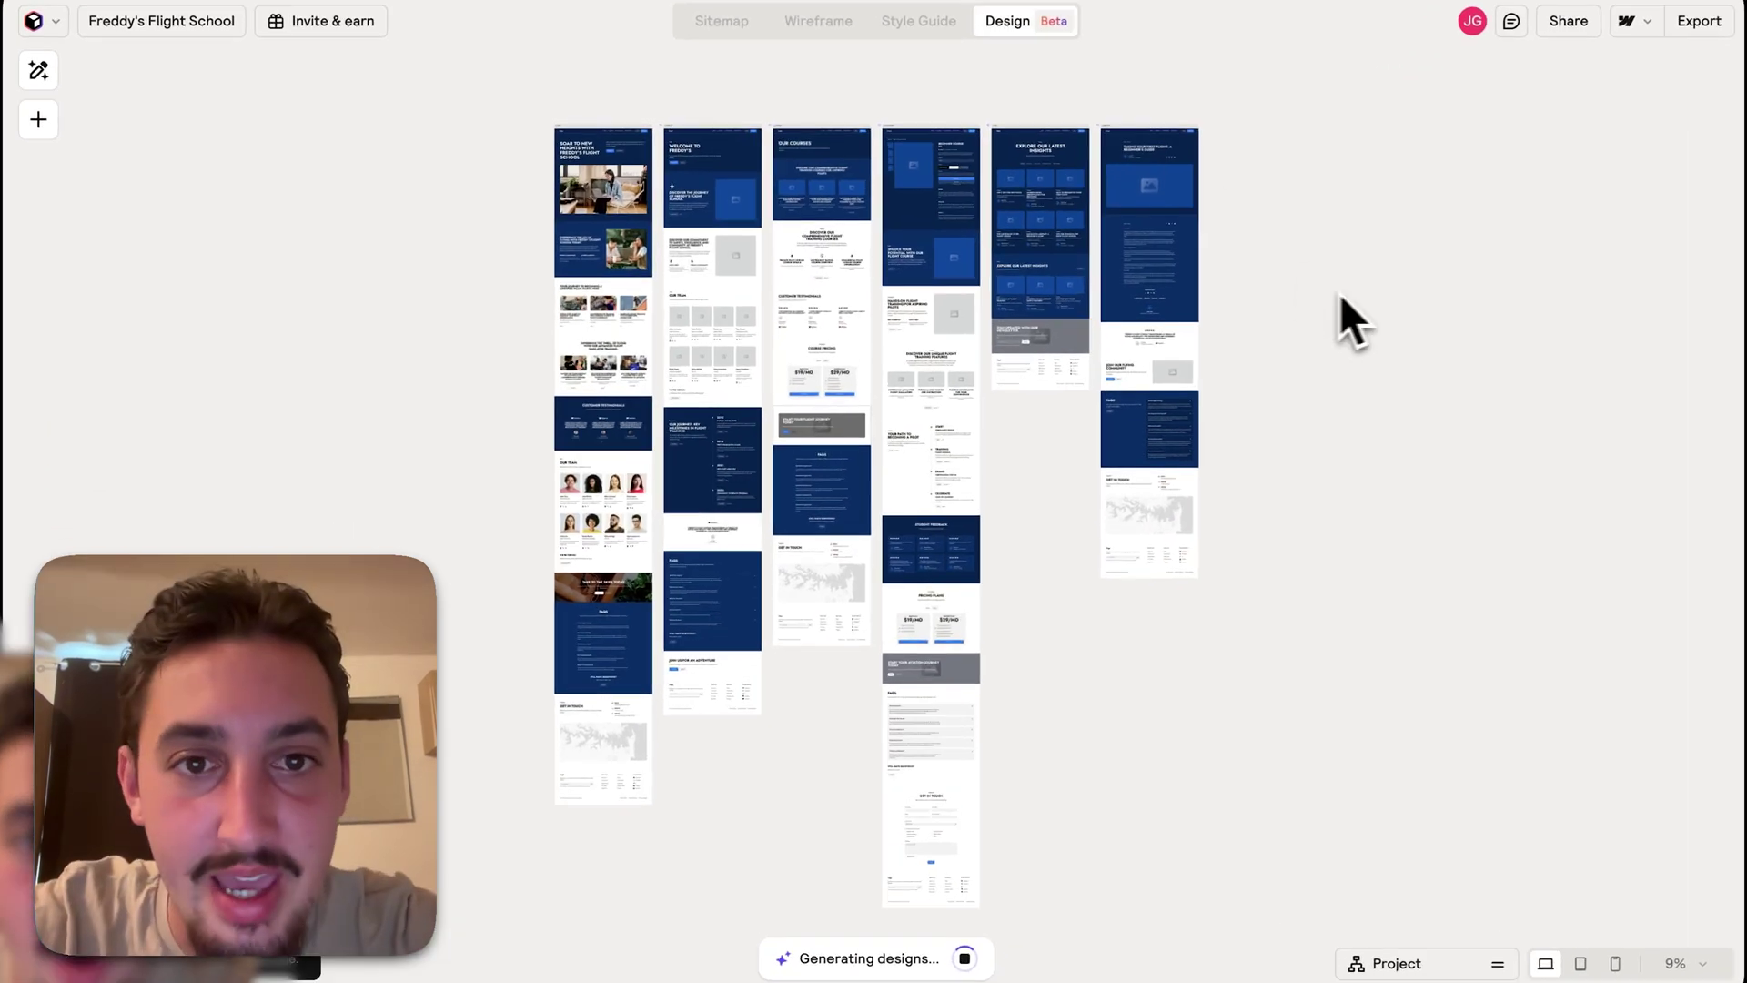
{"action": "scroll", "coordinate": [604, 253], "scroll_direction": "down", "scroll_amount": 2}
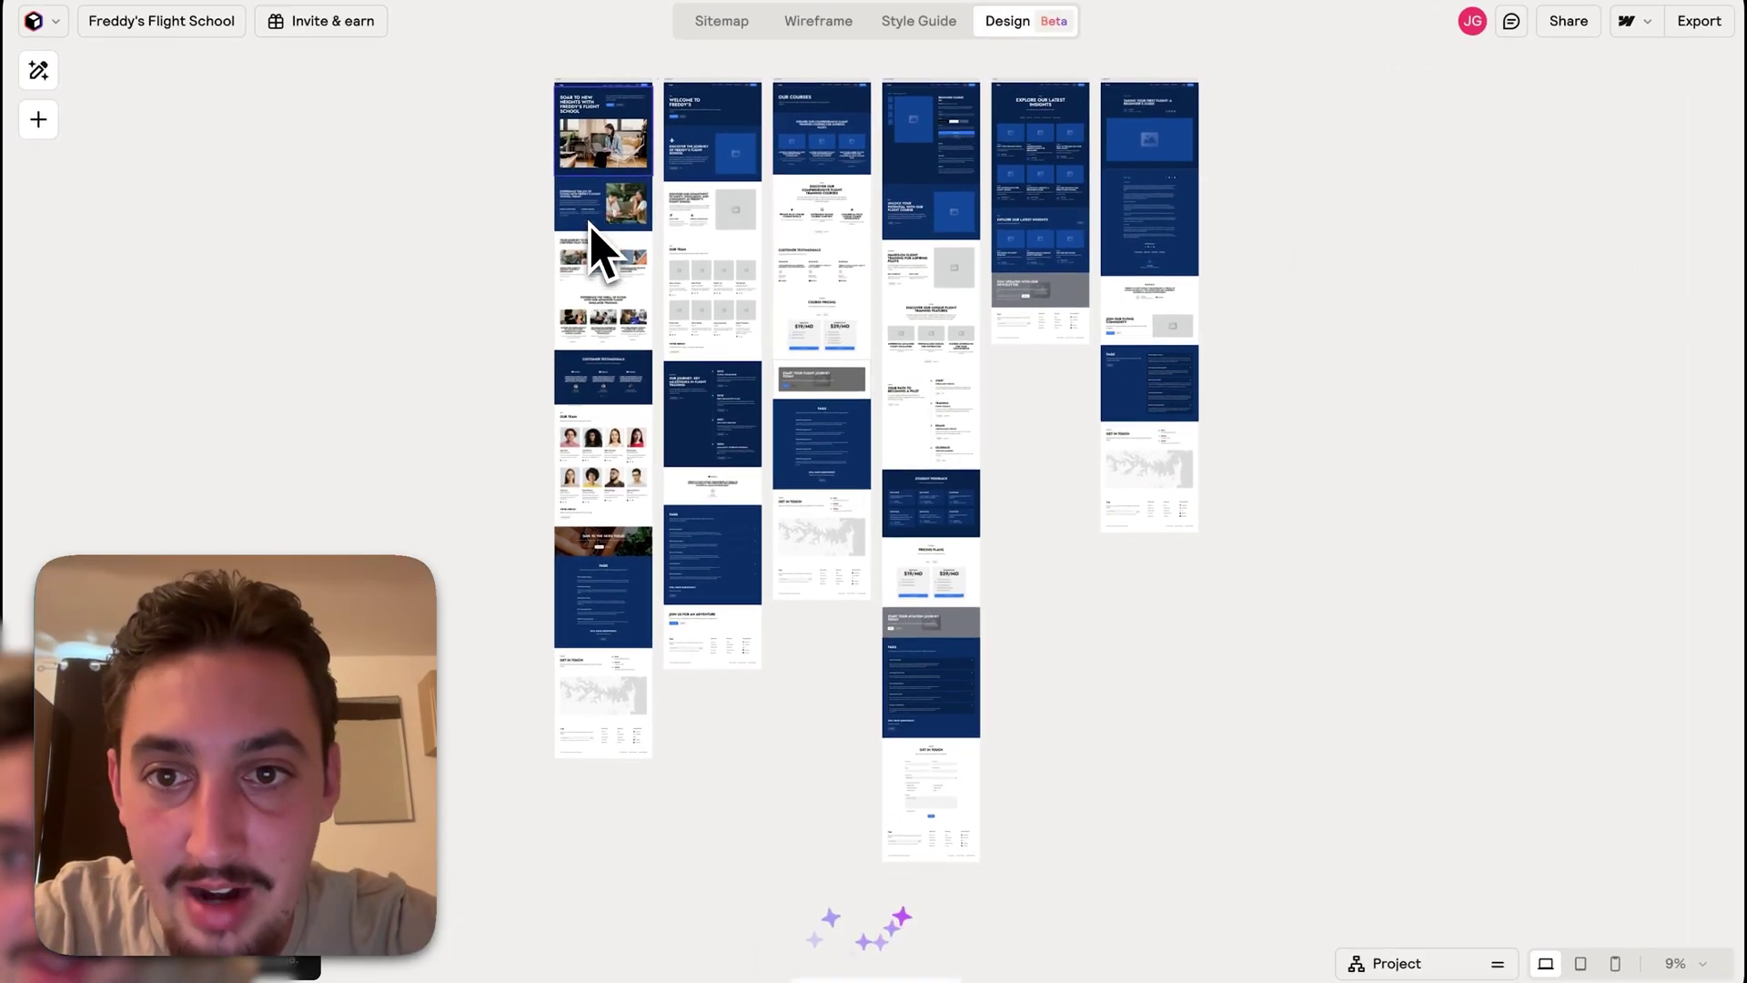
{"action": "scroll", "coordinate": [592, 248], "scroll_direction": "up", "scroll_amount": 5}
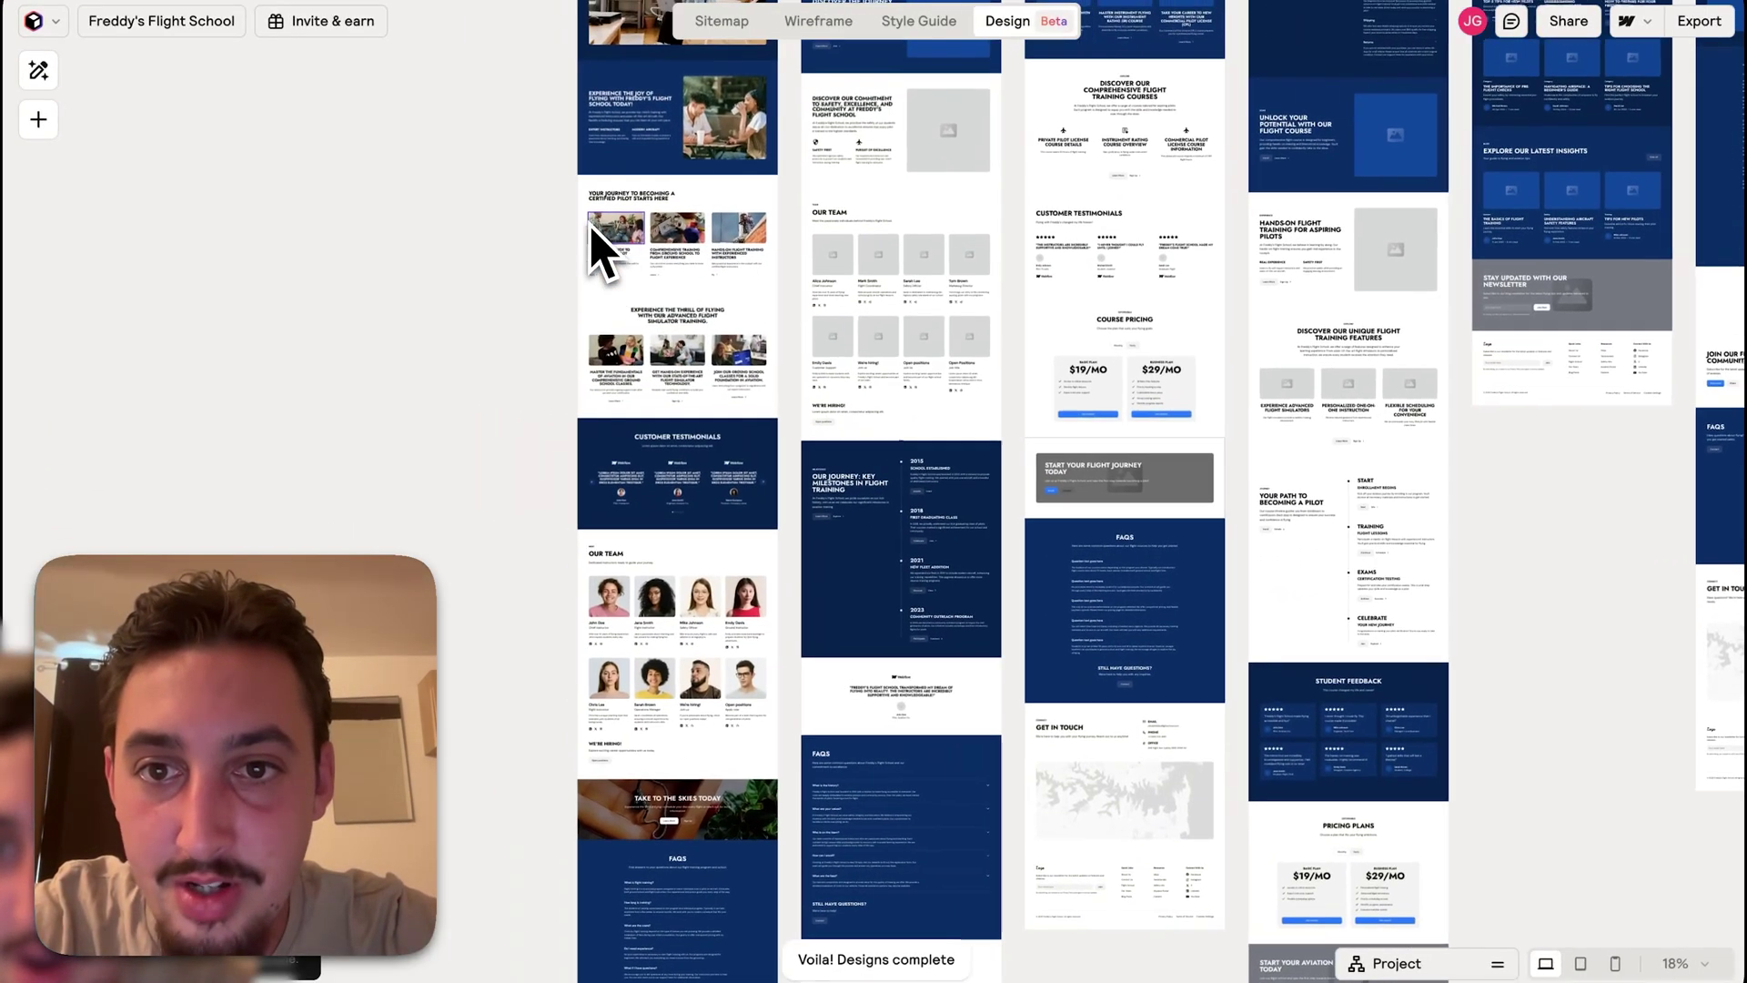
{"action": "scroll", "coordinate": [793, 195], "scroll_direction": "up", "scroll_amount": 4}
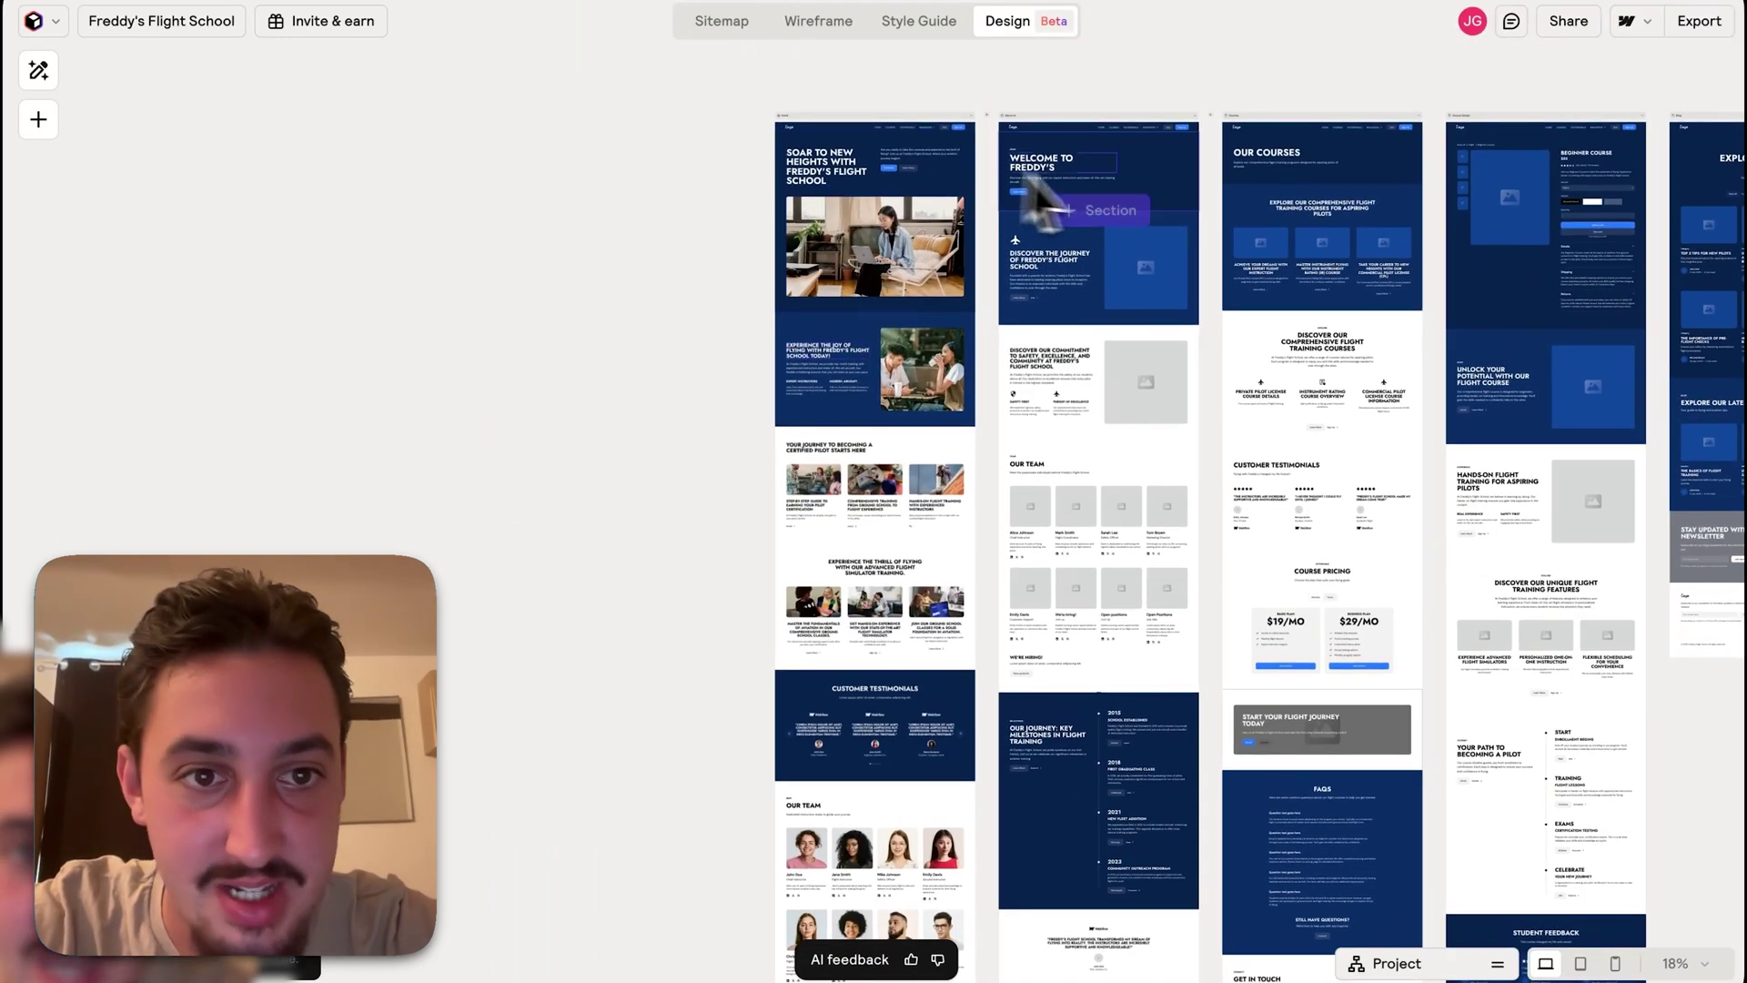
{"action": "scroll", "coordinate": [939, 342], "scroll_direction": "down", "scroll_amount": 3}
{"action": "scroll", "coordinate": [939, 342], "scroll_direction": "left", "scroll_amount": 3}
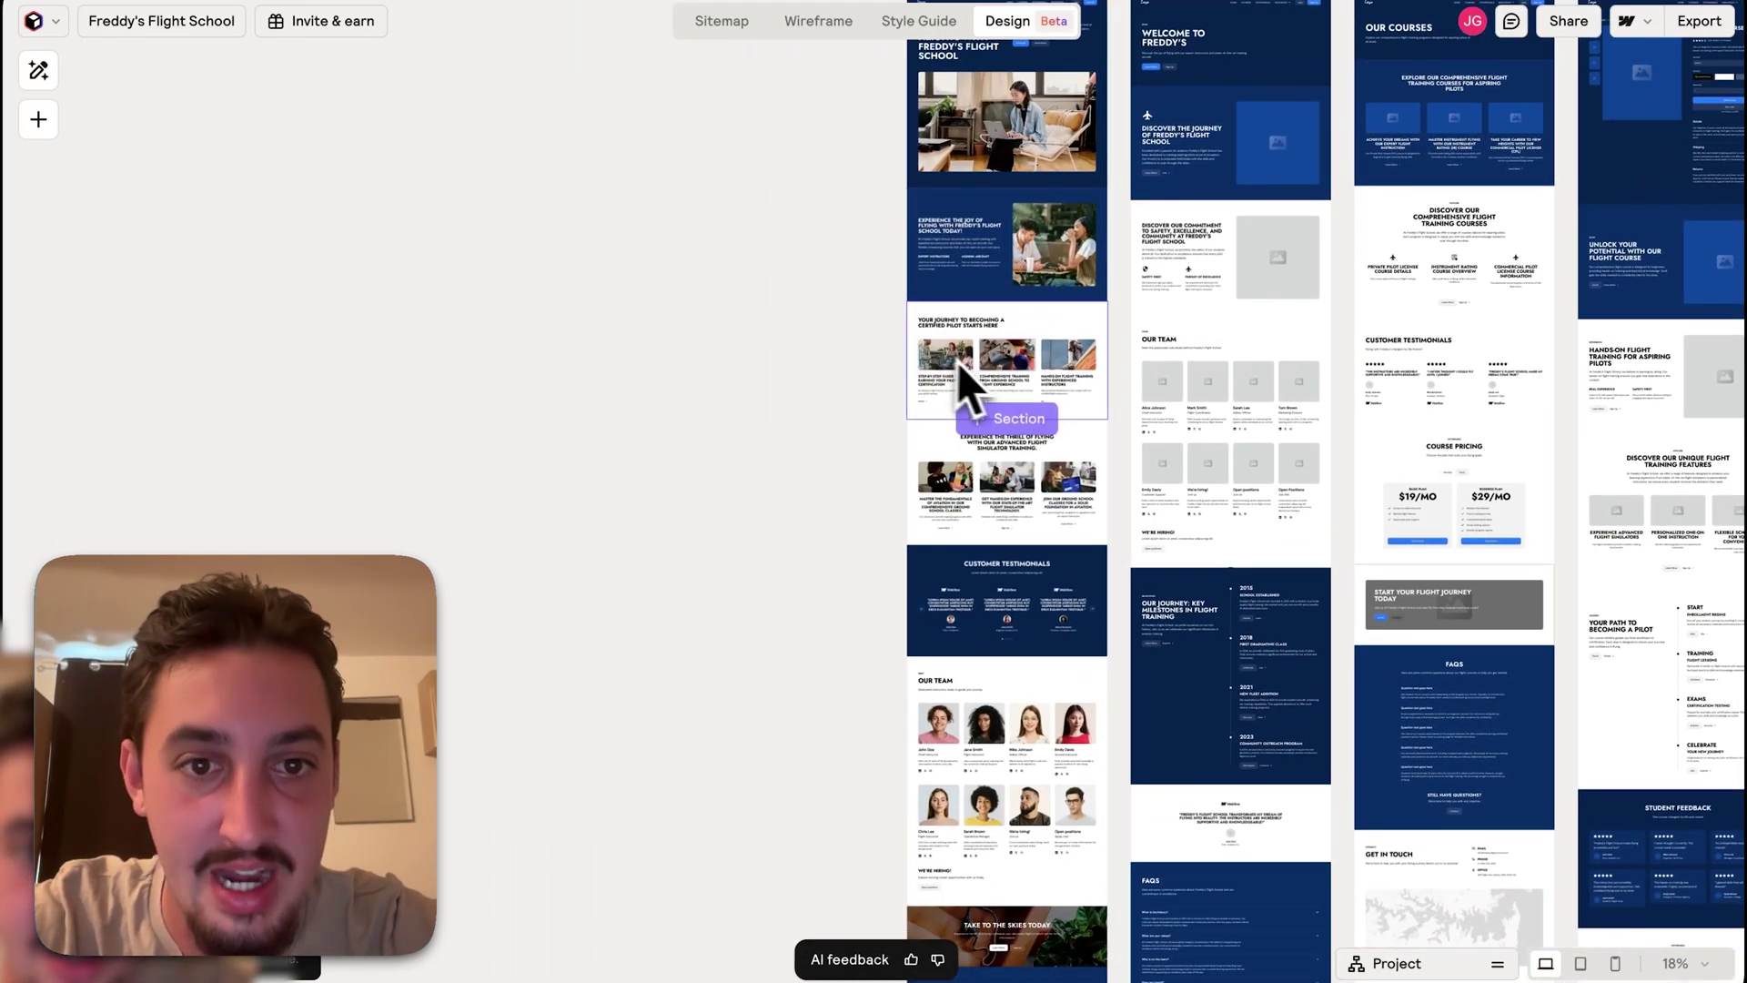
{"action": "scroll", "coordinate": [963, 437], "scroll_direction": "up", "scroll_amount": 3}
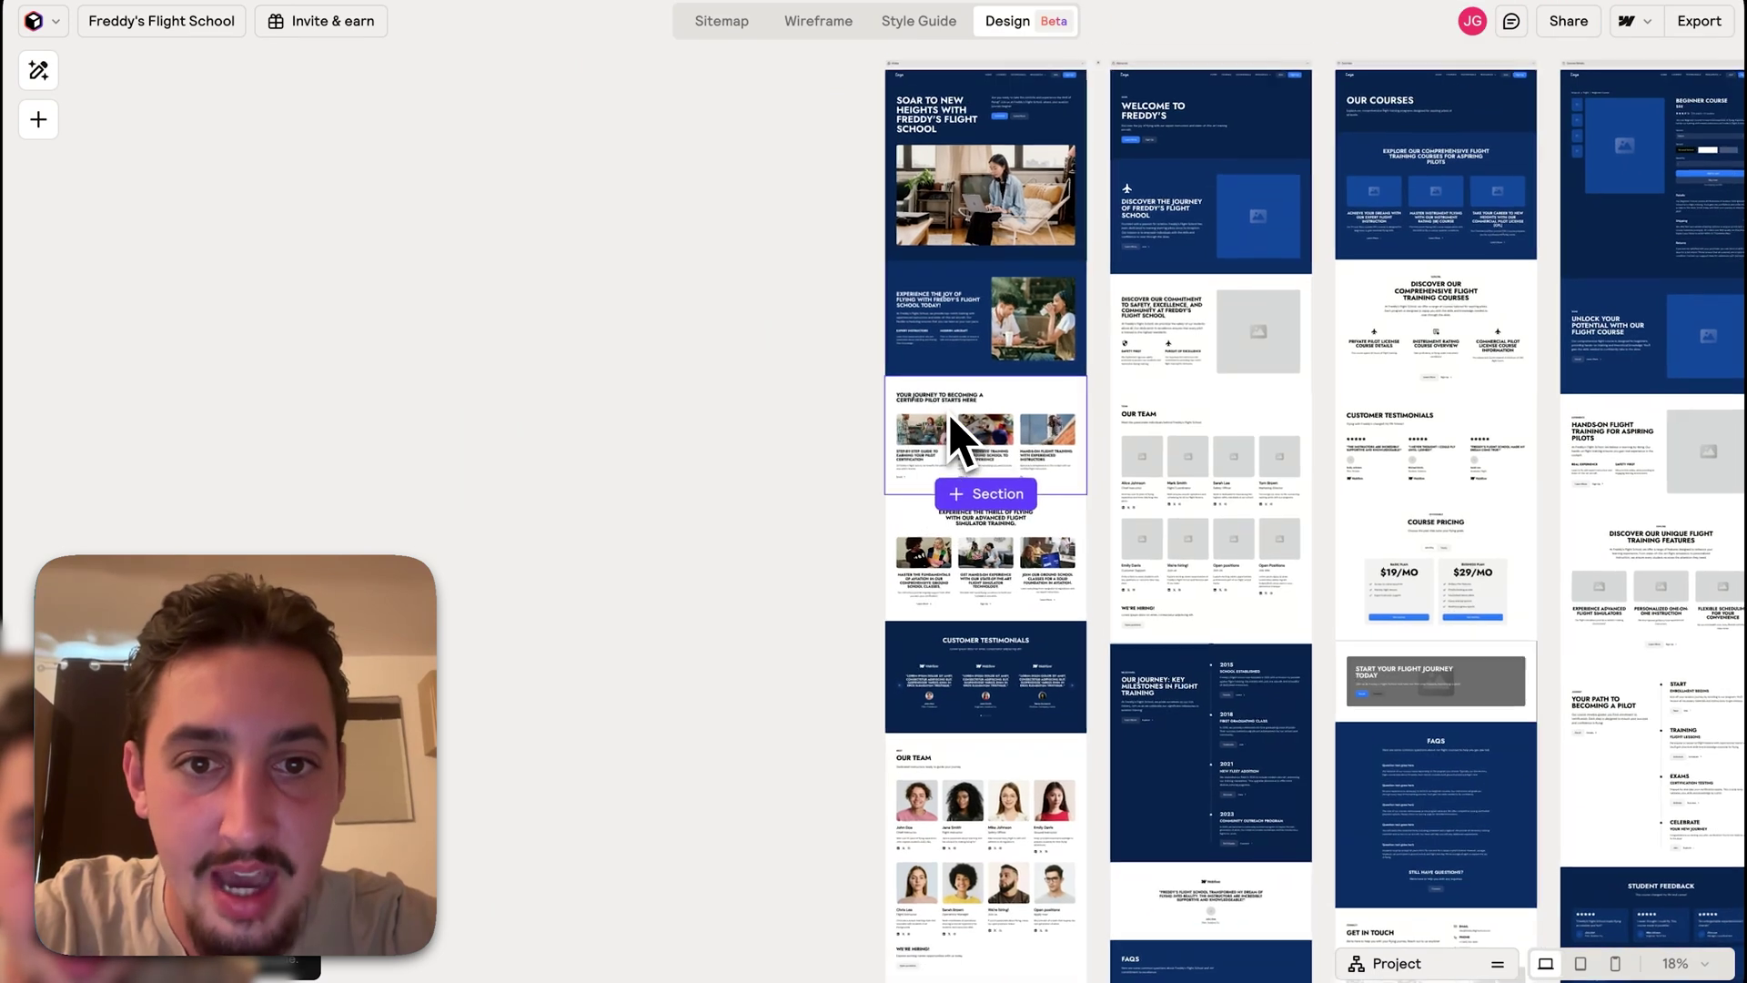
{"action": "scroll", "coordinate": [955, 441], "scroll_direction": "up", "scroll_amount": 1}
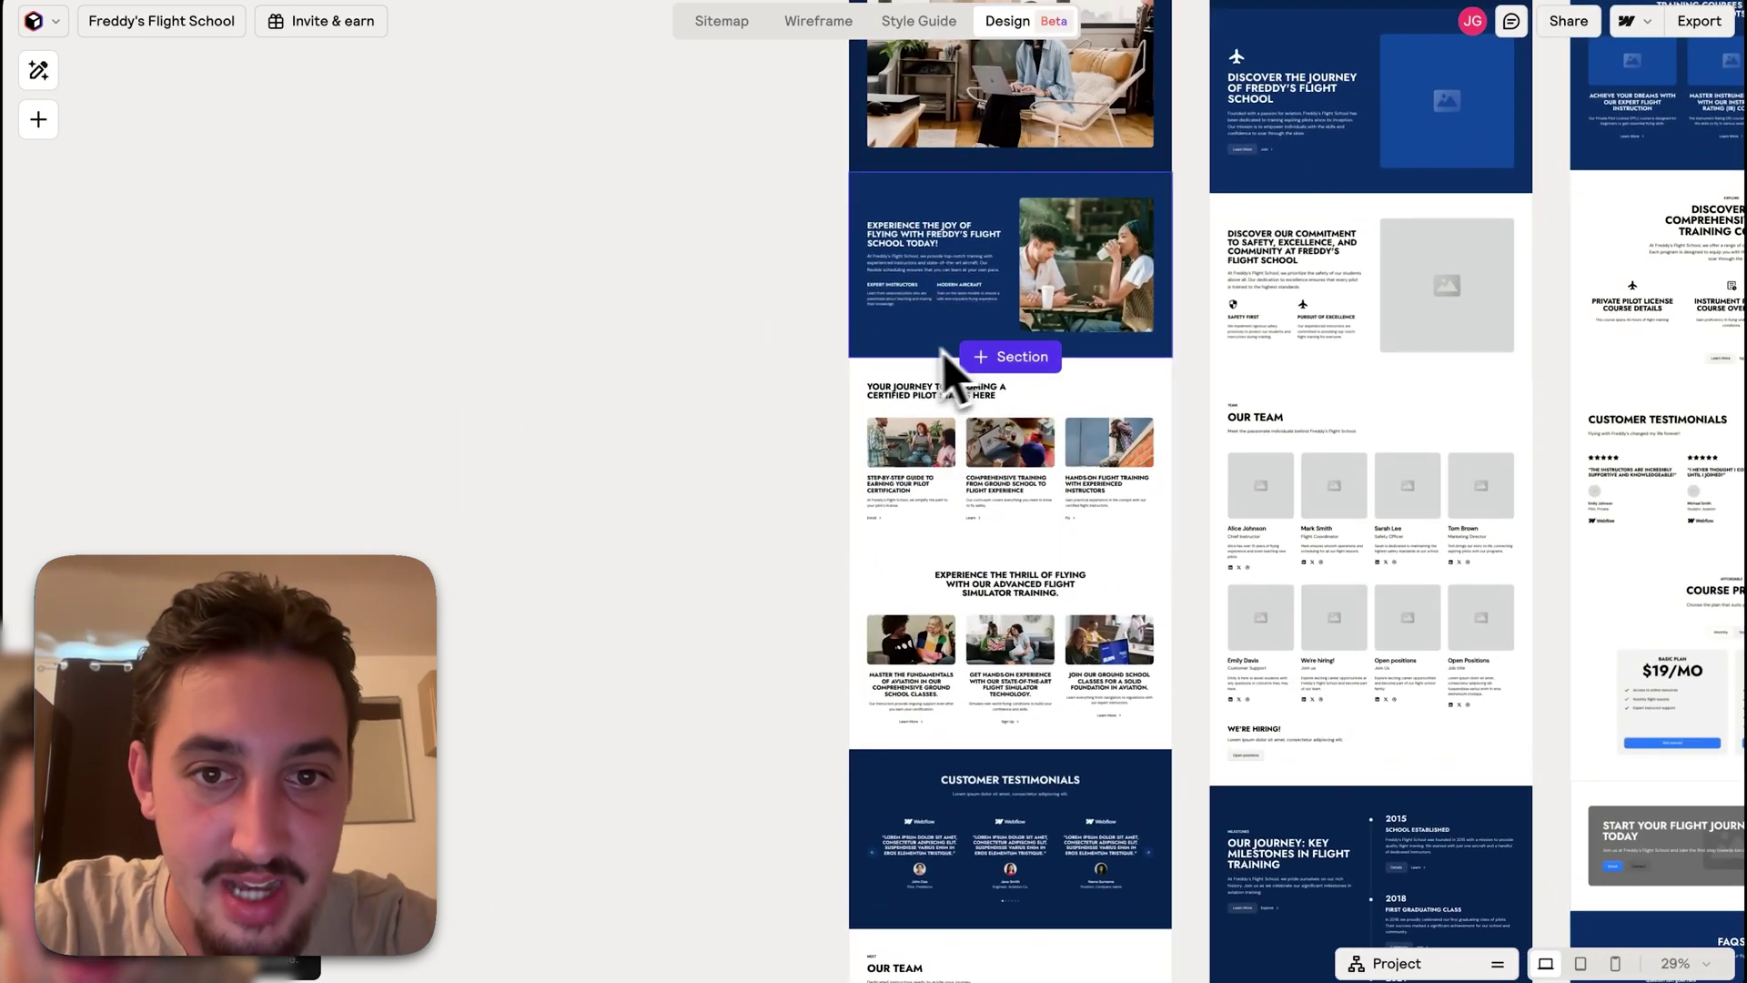
- Give the Experience section colour Scheme 1 so it turns white
{"action": "left_click", "coordinate": [917, 355]}
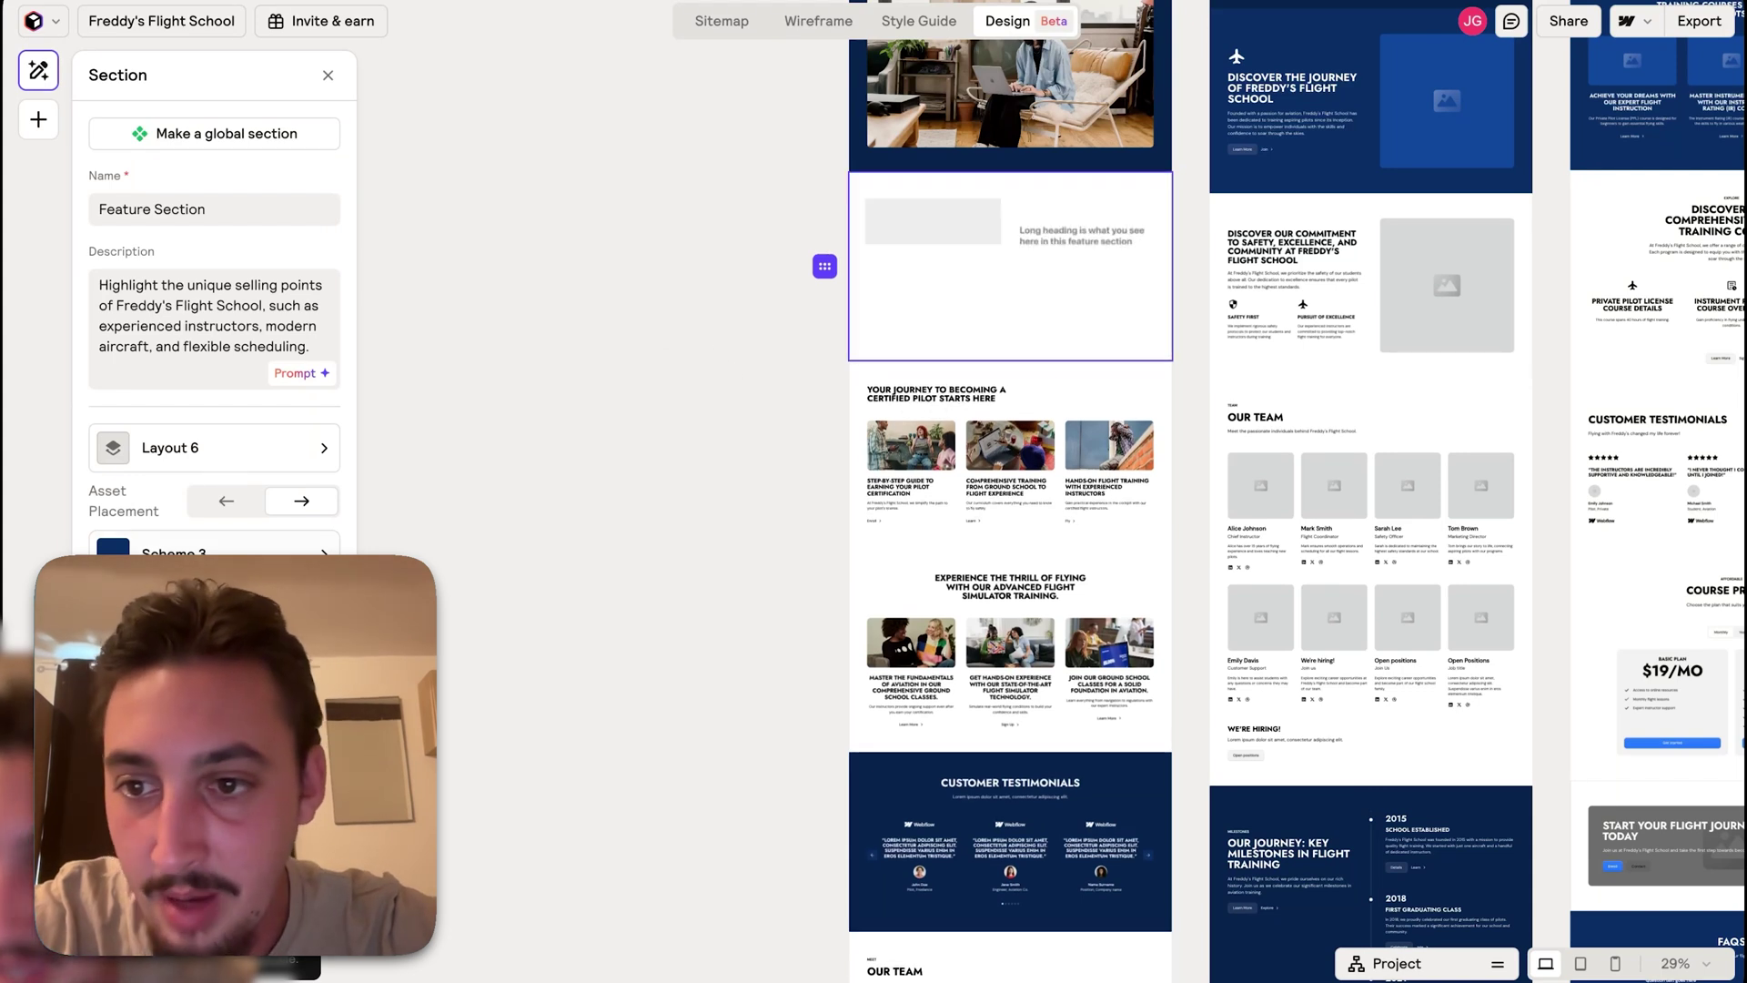
{"action": "left_click", "coordinate": [227, 544]}
{"action": "left_click", "coordinate": [223, 156]}
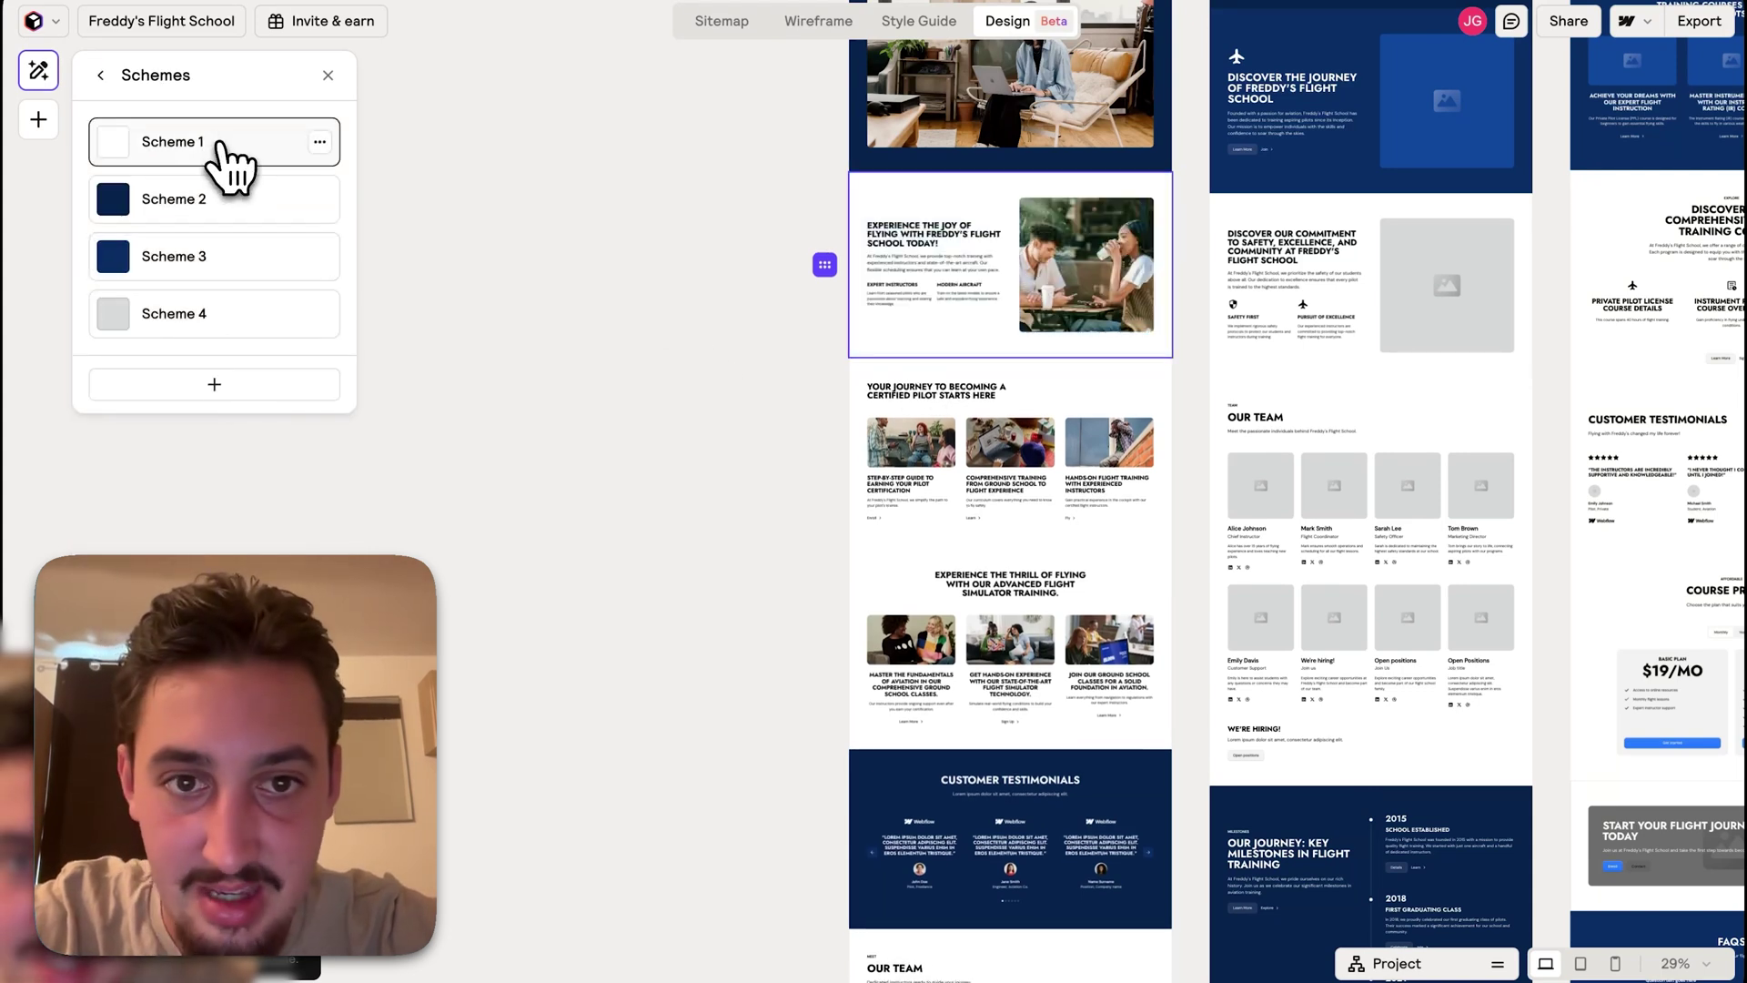
- Apply Scheme 3 (dark navy) to the Your Journey to Becoming a Certified Pilot section
{"action": "left_click", "coordinate": [858, 393]}
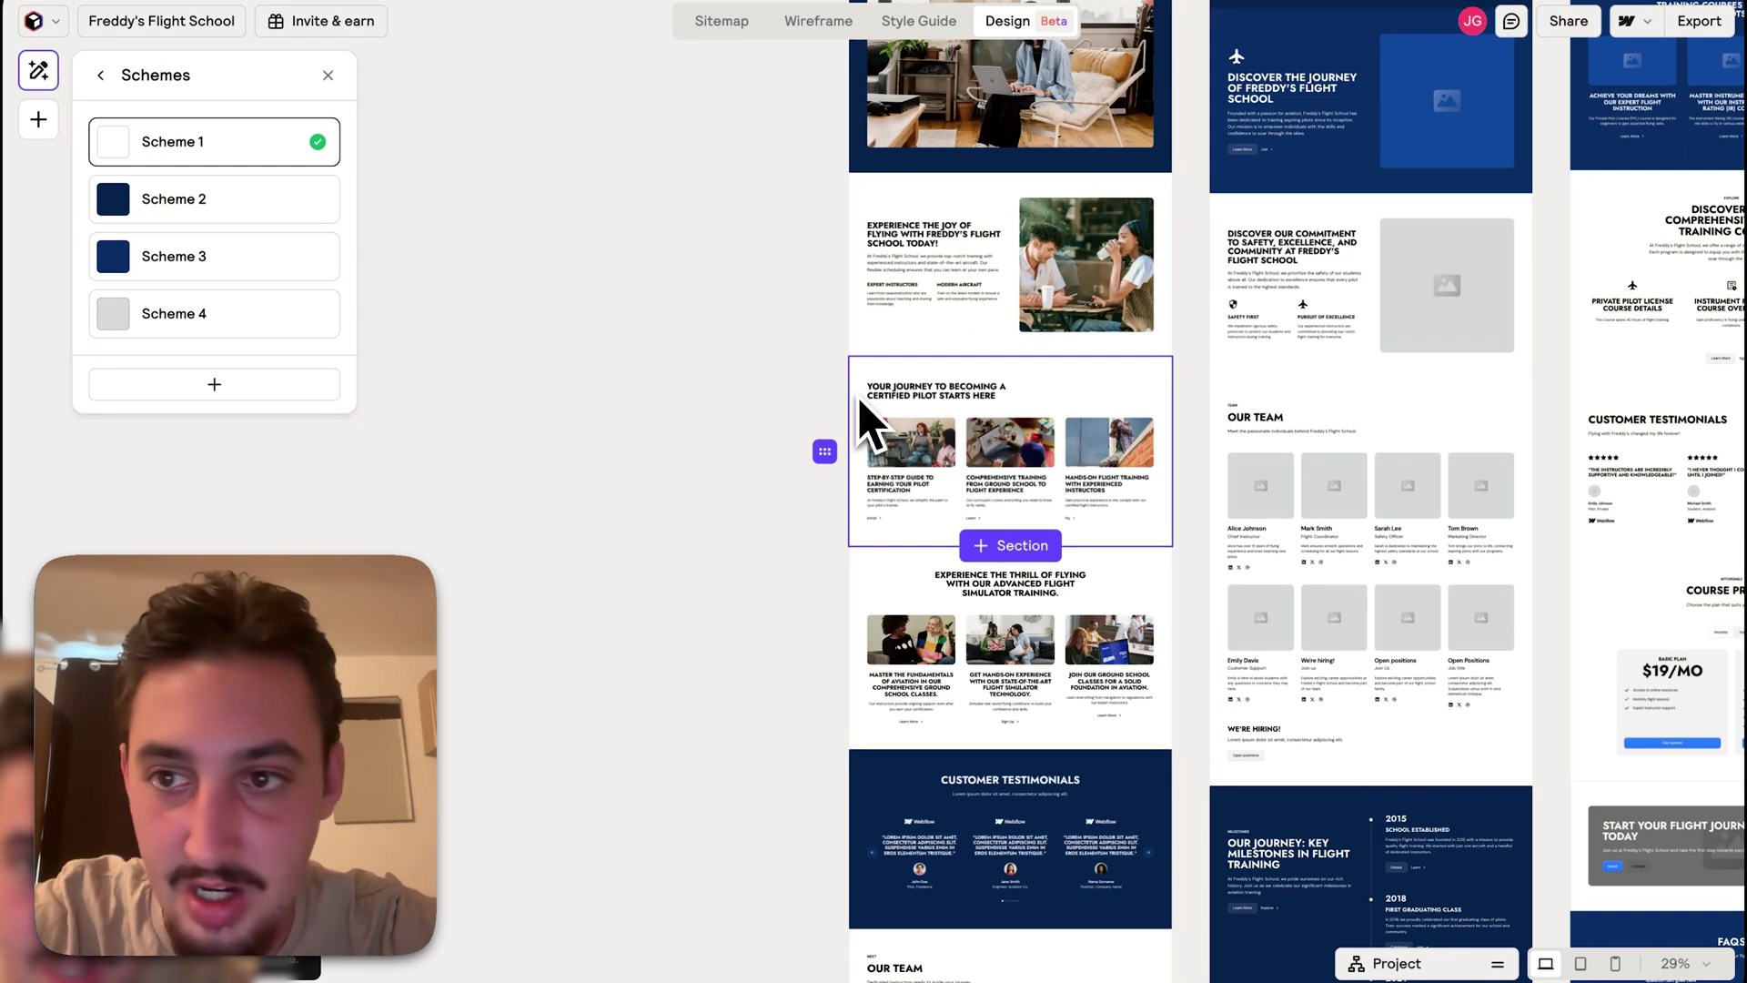
{"action": "left_click", "coordinate": [232, 260]}
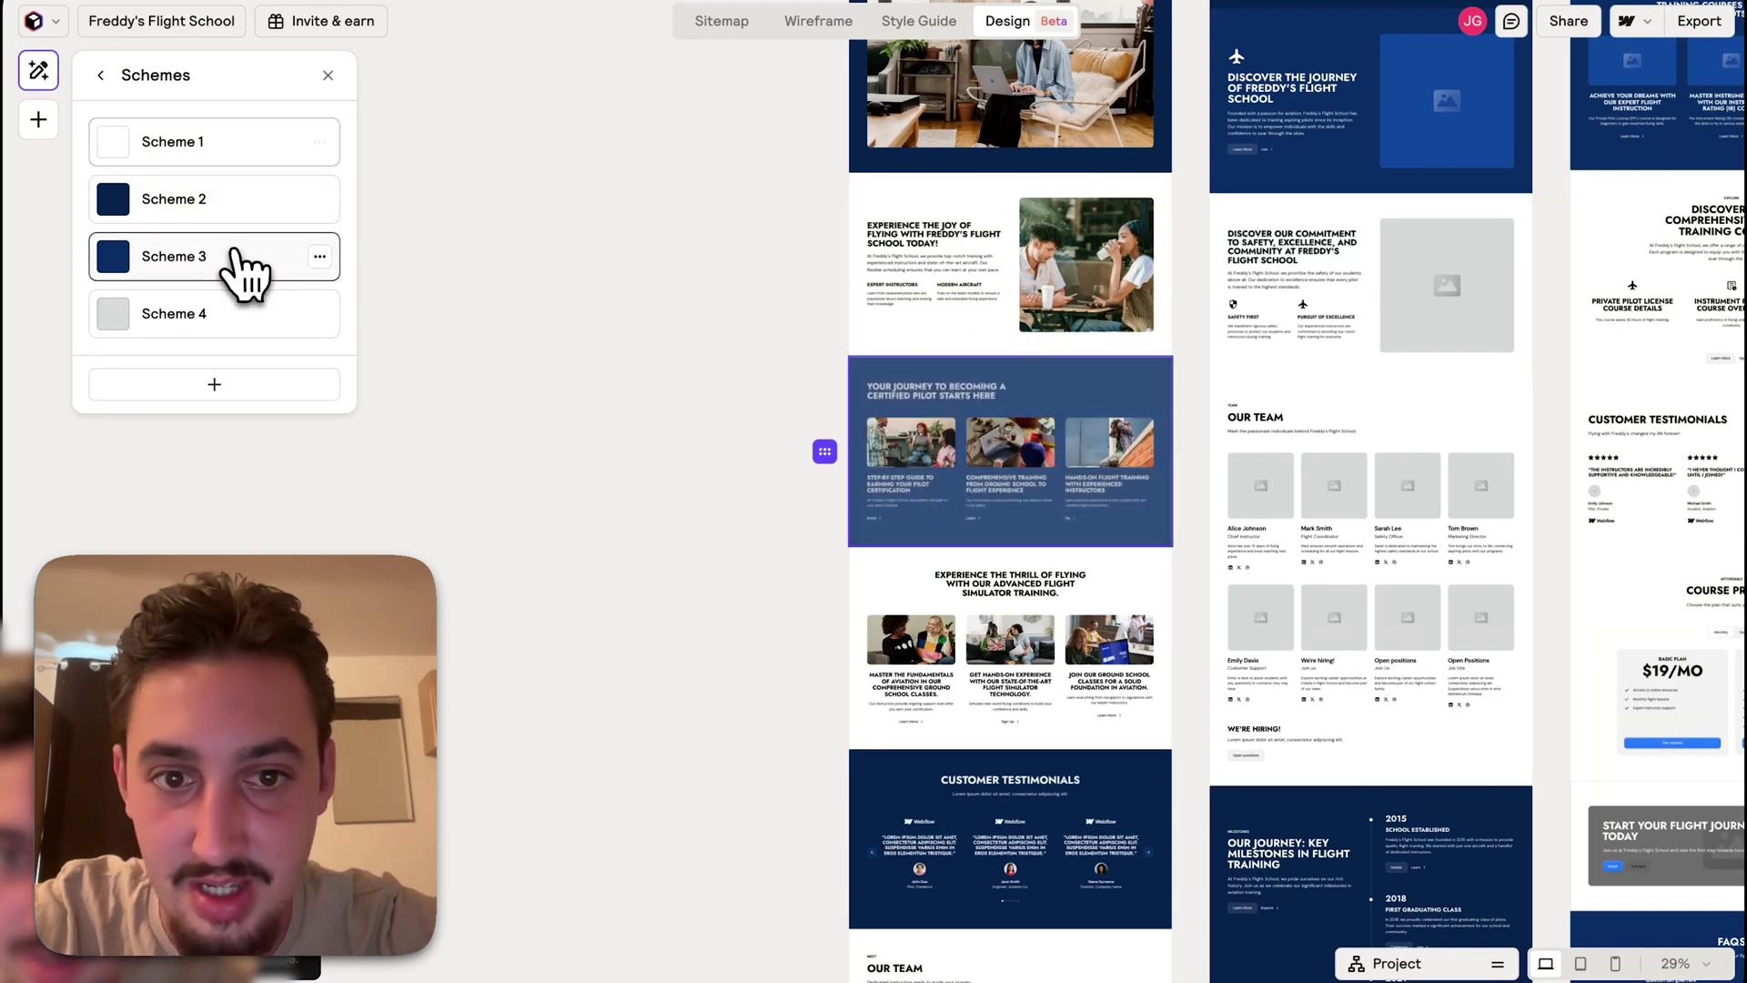
{"action": "scroll", "coordinate": [1021, 273], "scroll_direction": "up", "scroll_amount": 3}
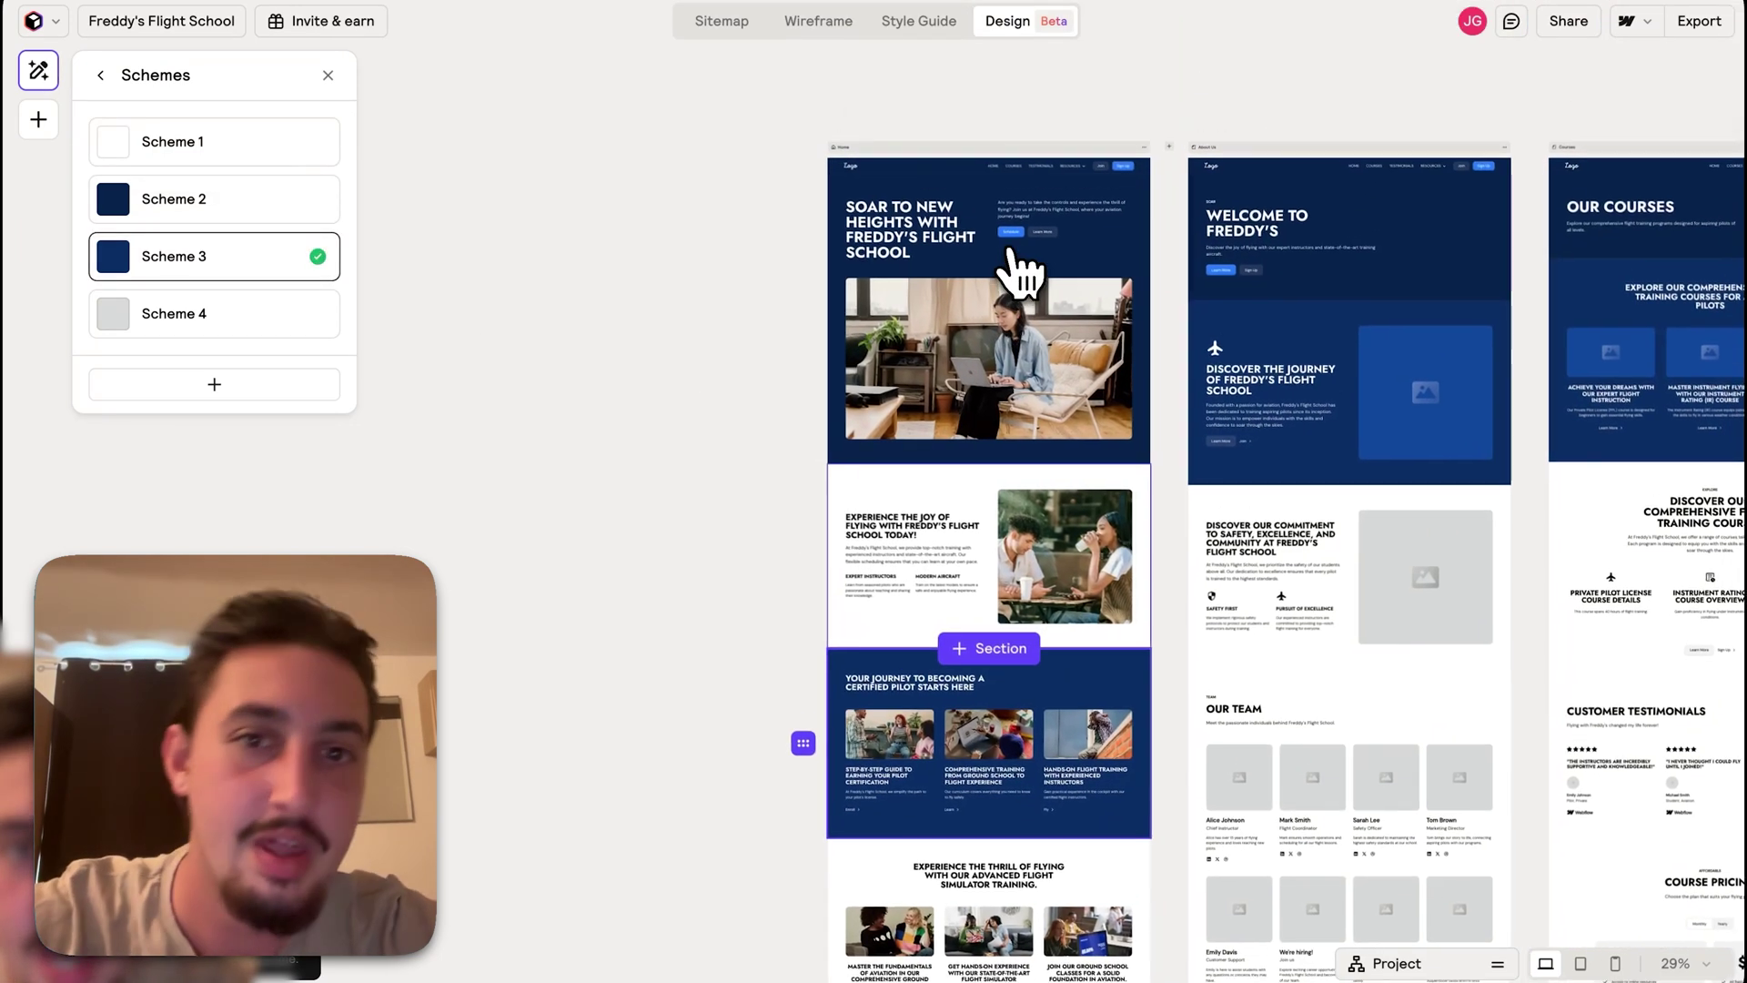
{"action": "scroll", "coordinate": [1020, 273], "scroll_direction": "down", "scroll_amount": 10}
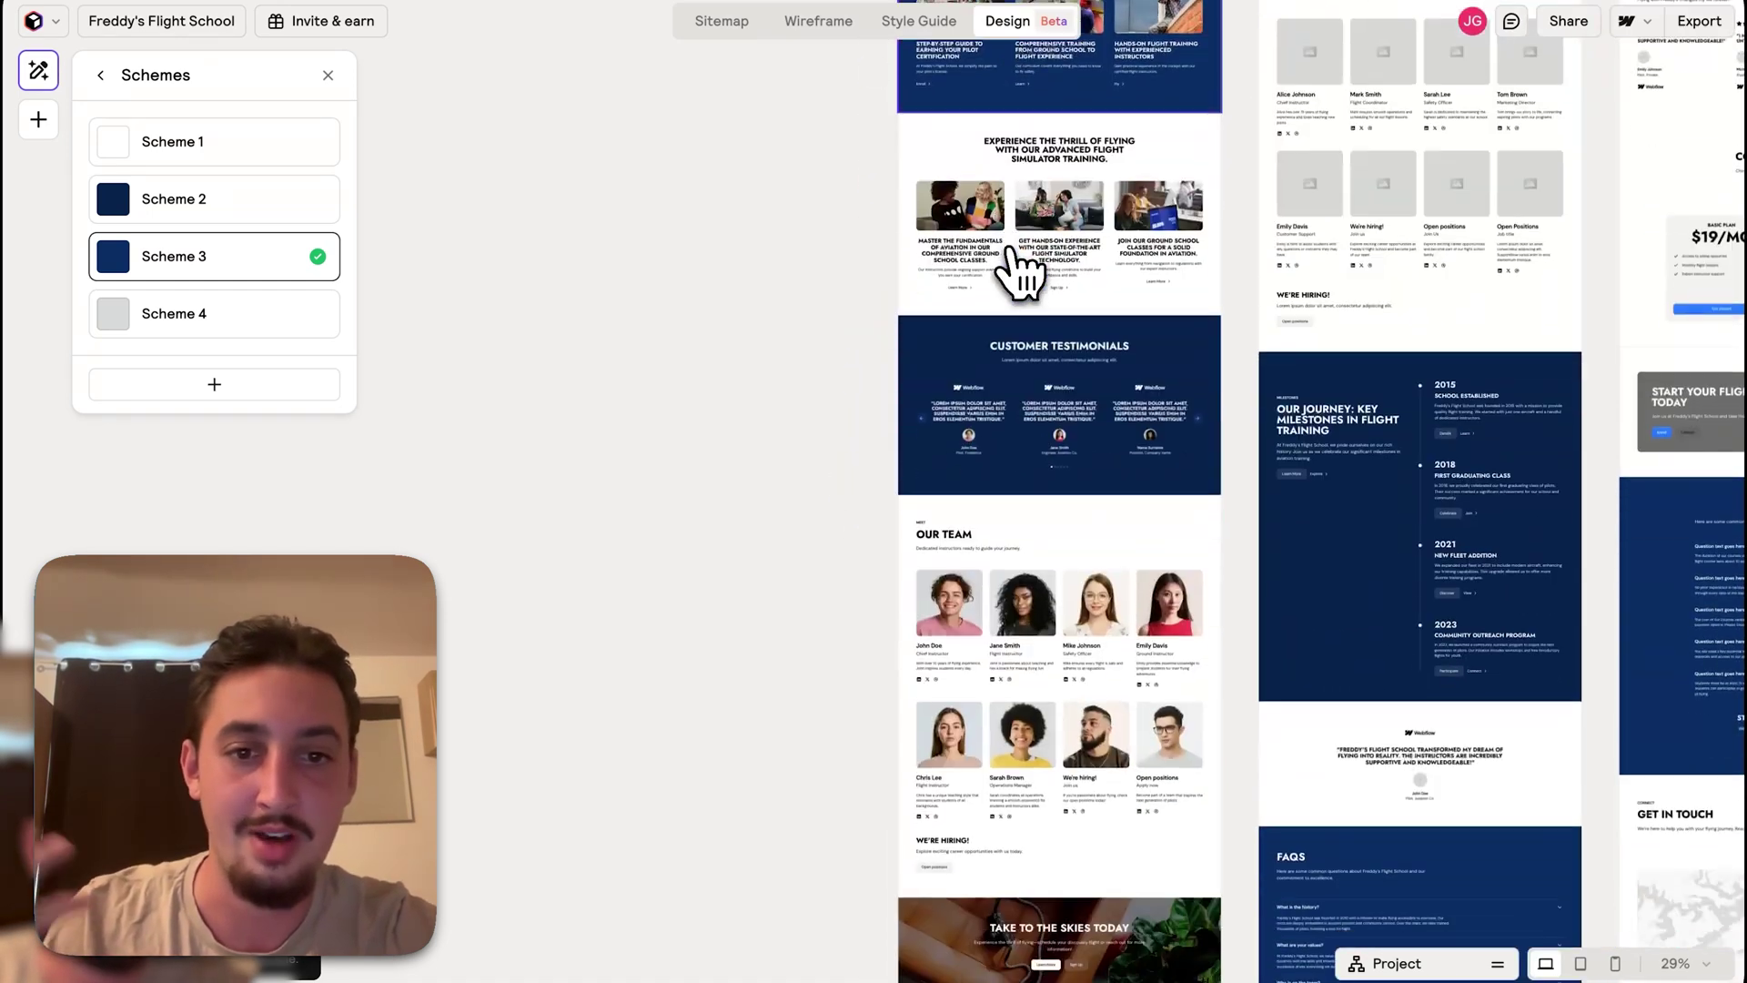
{"action": "scroll", "coordinate": [1020, 273], "scroll_direction": "down", "scroll_amount": 5}
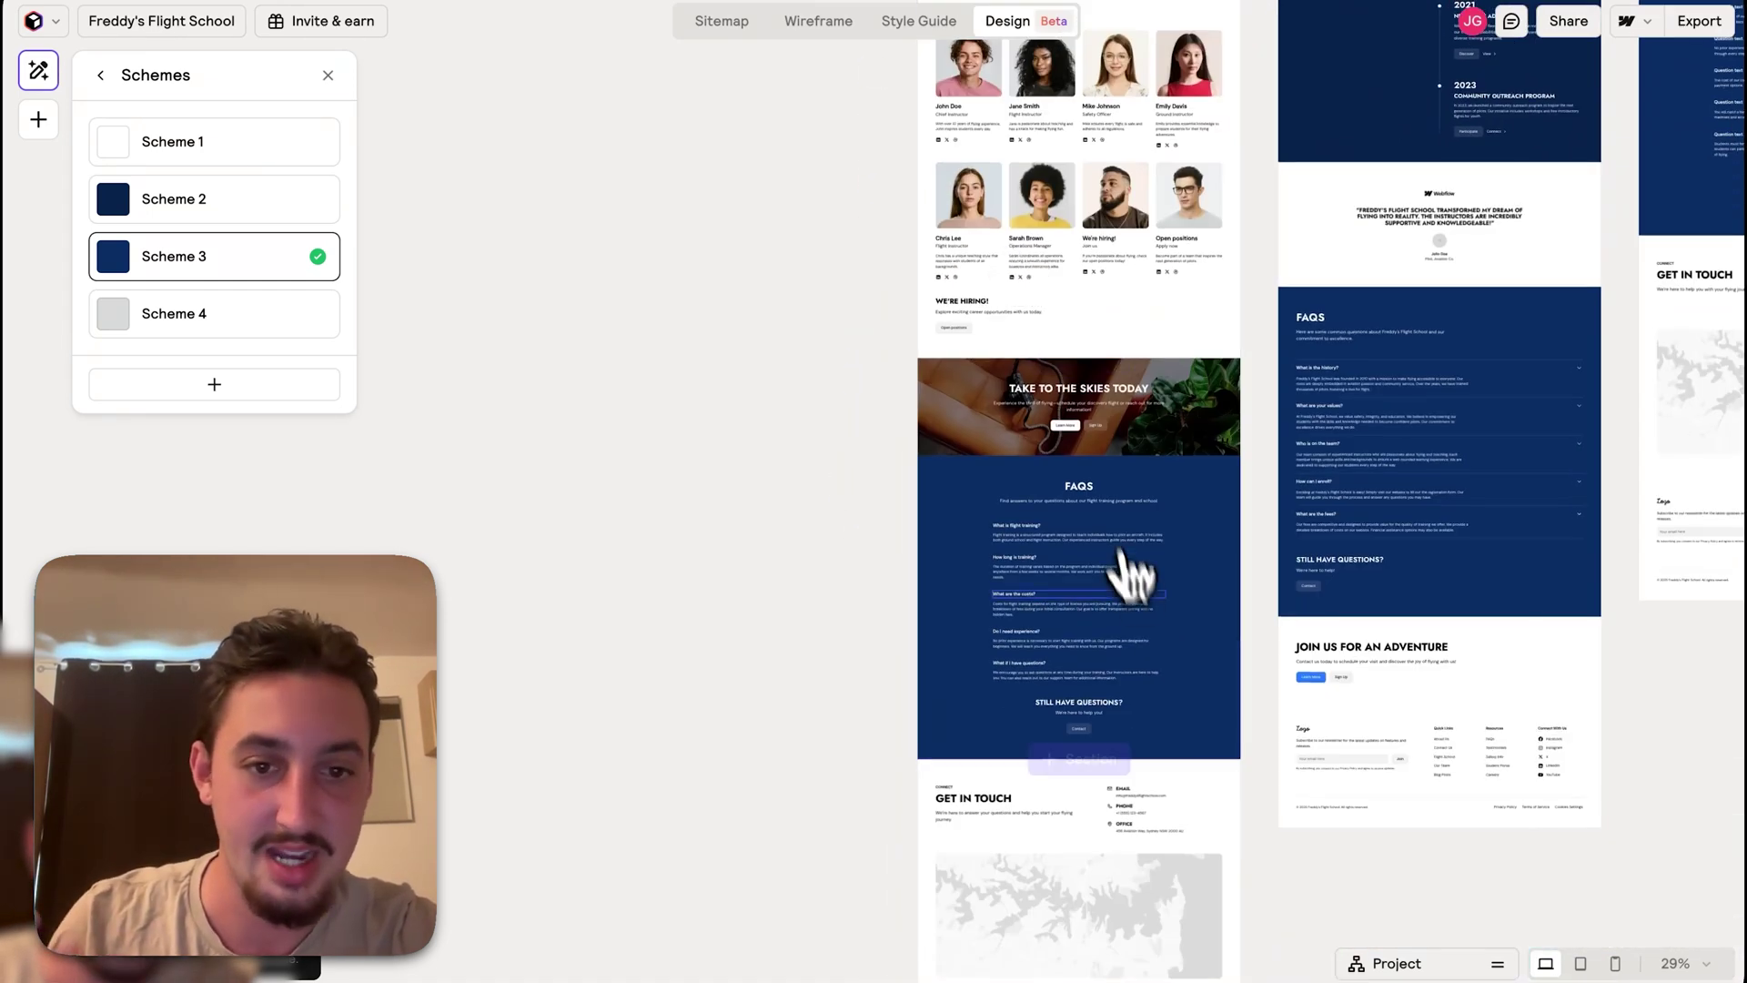
{"action": "scroll", "coordinate": [1148, 623], "scroll_direction": "down", "scroll_amount": 4}
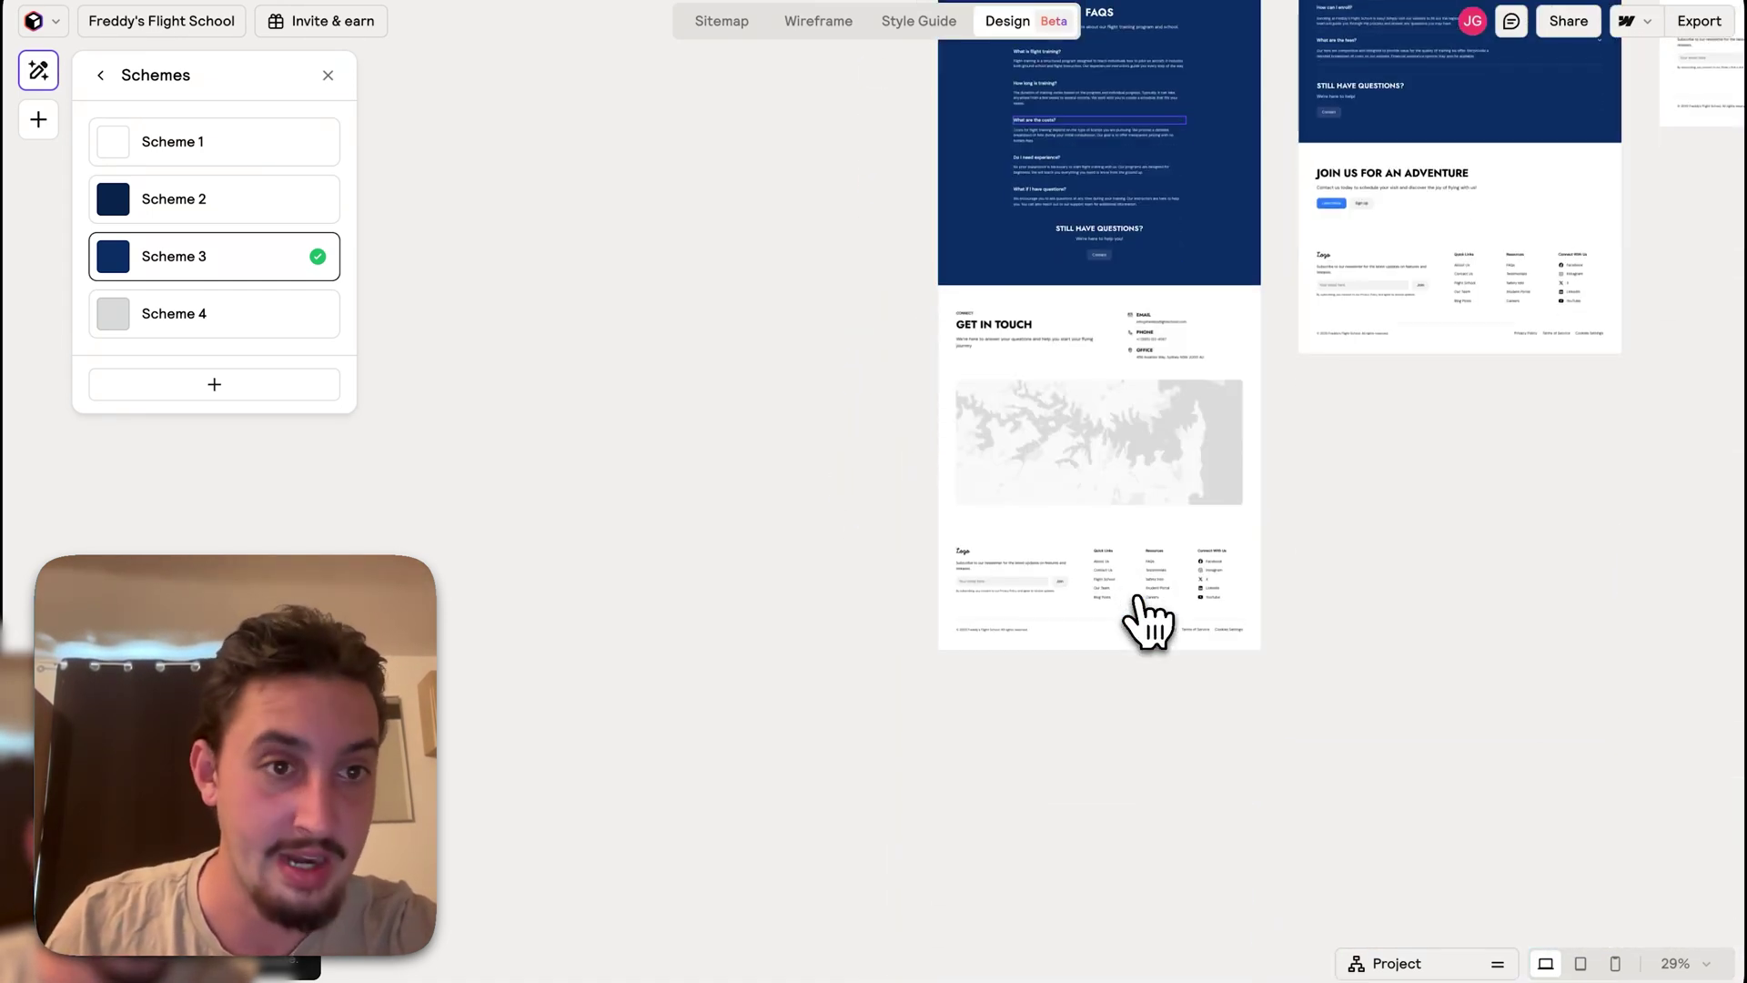
{"action": "scroll", "coordinate": [1148, 623], "scroll_direction": "down", "scroll_amount": 4}
{"action": "scroll", "coordinate": [1148, 623], "scroll_direction": "up", "scroll_amount": 10}
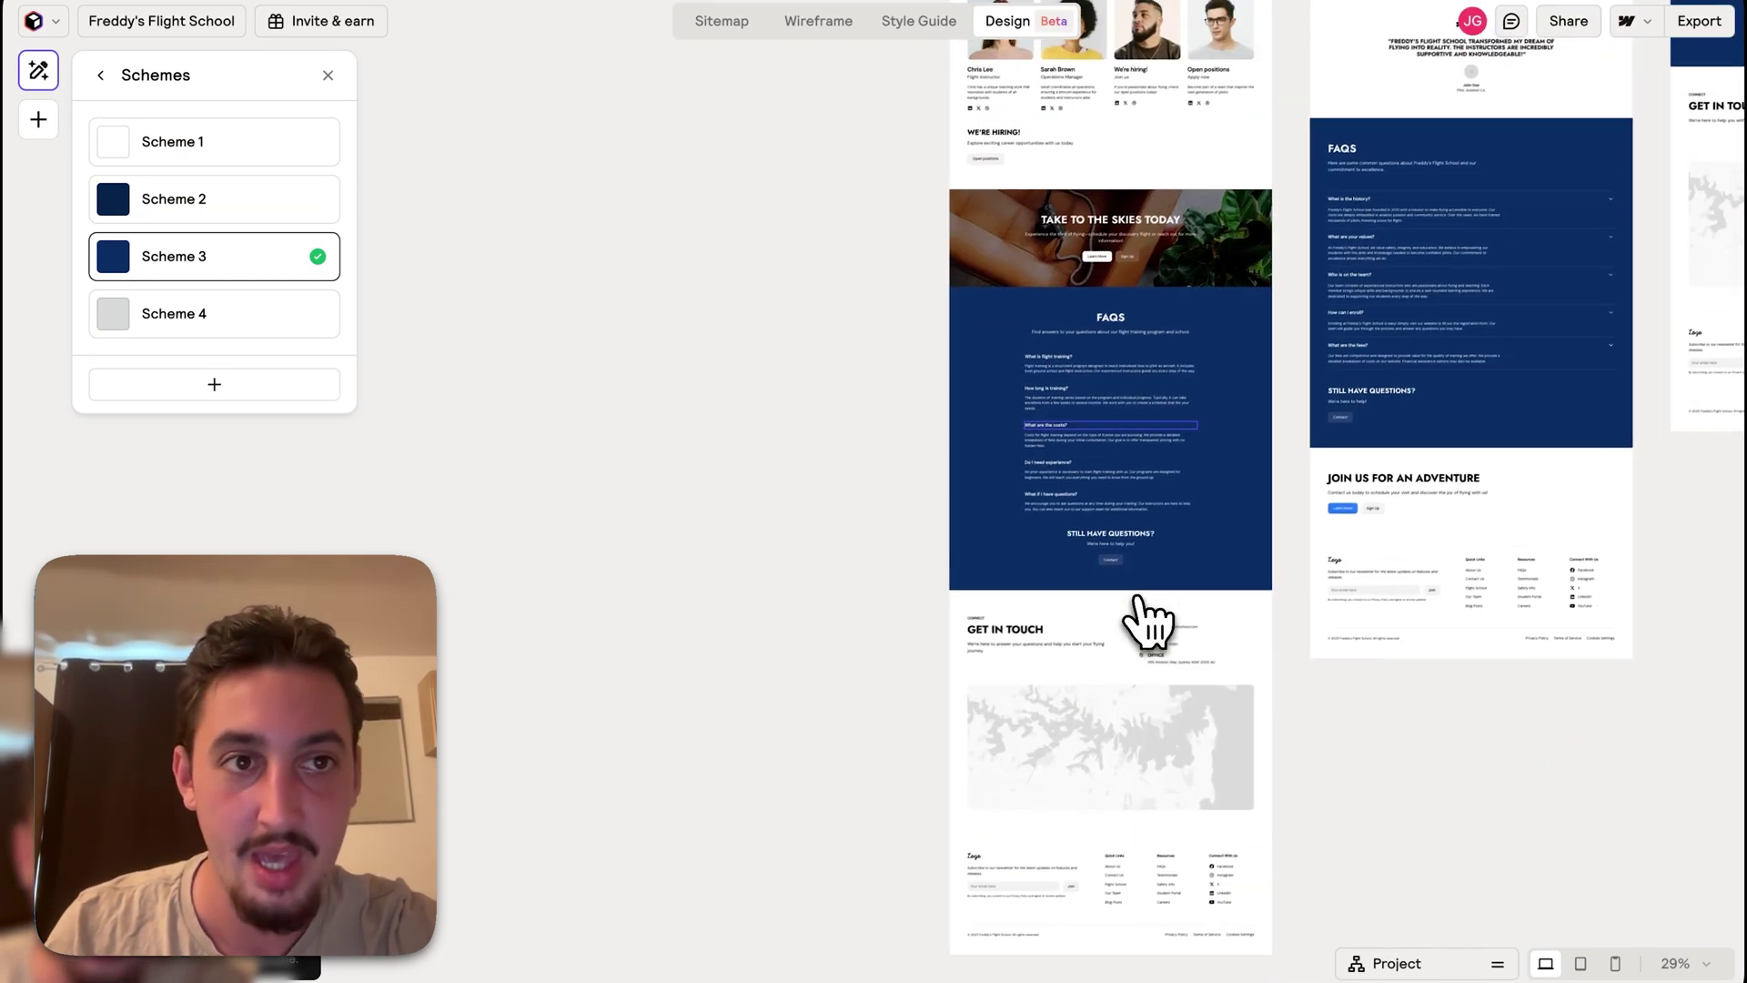
{"action": "scroll", "coordinate": [1148, 623], "scroll_direction": "down", "scroll_amount": 5}
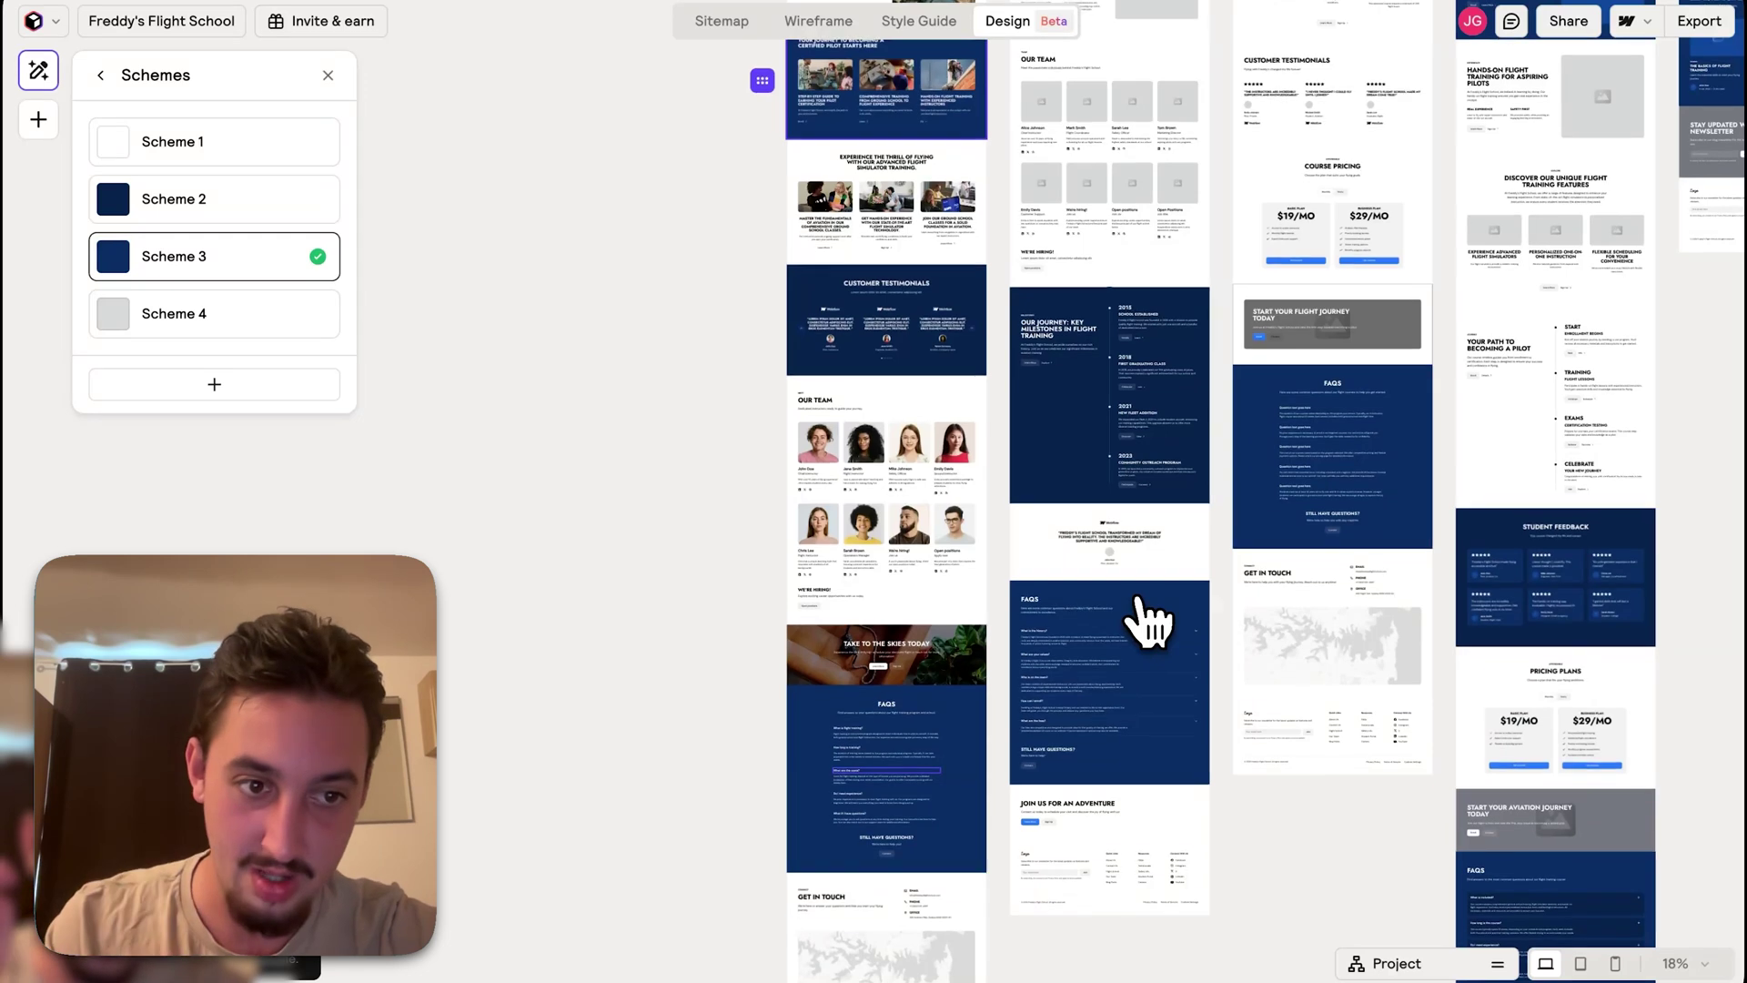
- Return to the Webflow starter project with its Apps panel listing Relume as connected
{"action": "scroll", "coordinate": [1148, 623], "scroll_direction": "up", "scroll_amount": 1}
{"action": "mouse_move", "coordinate": [1151, 344]}
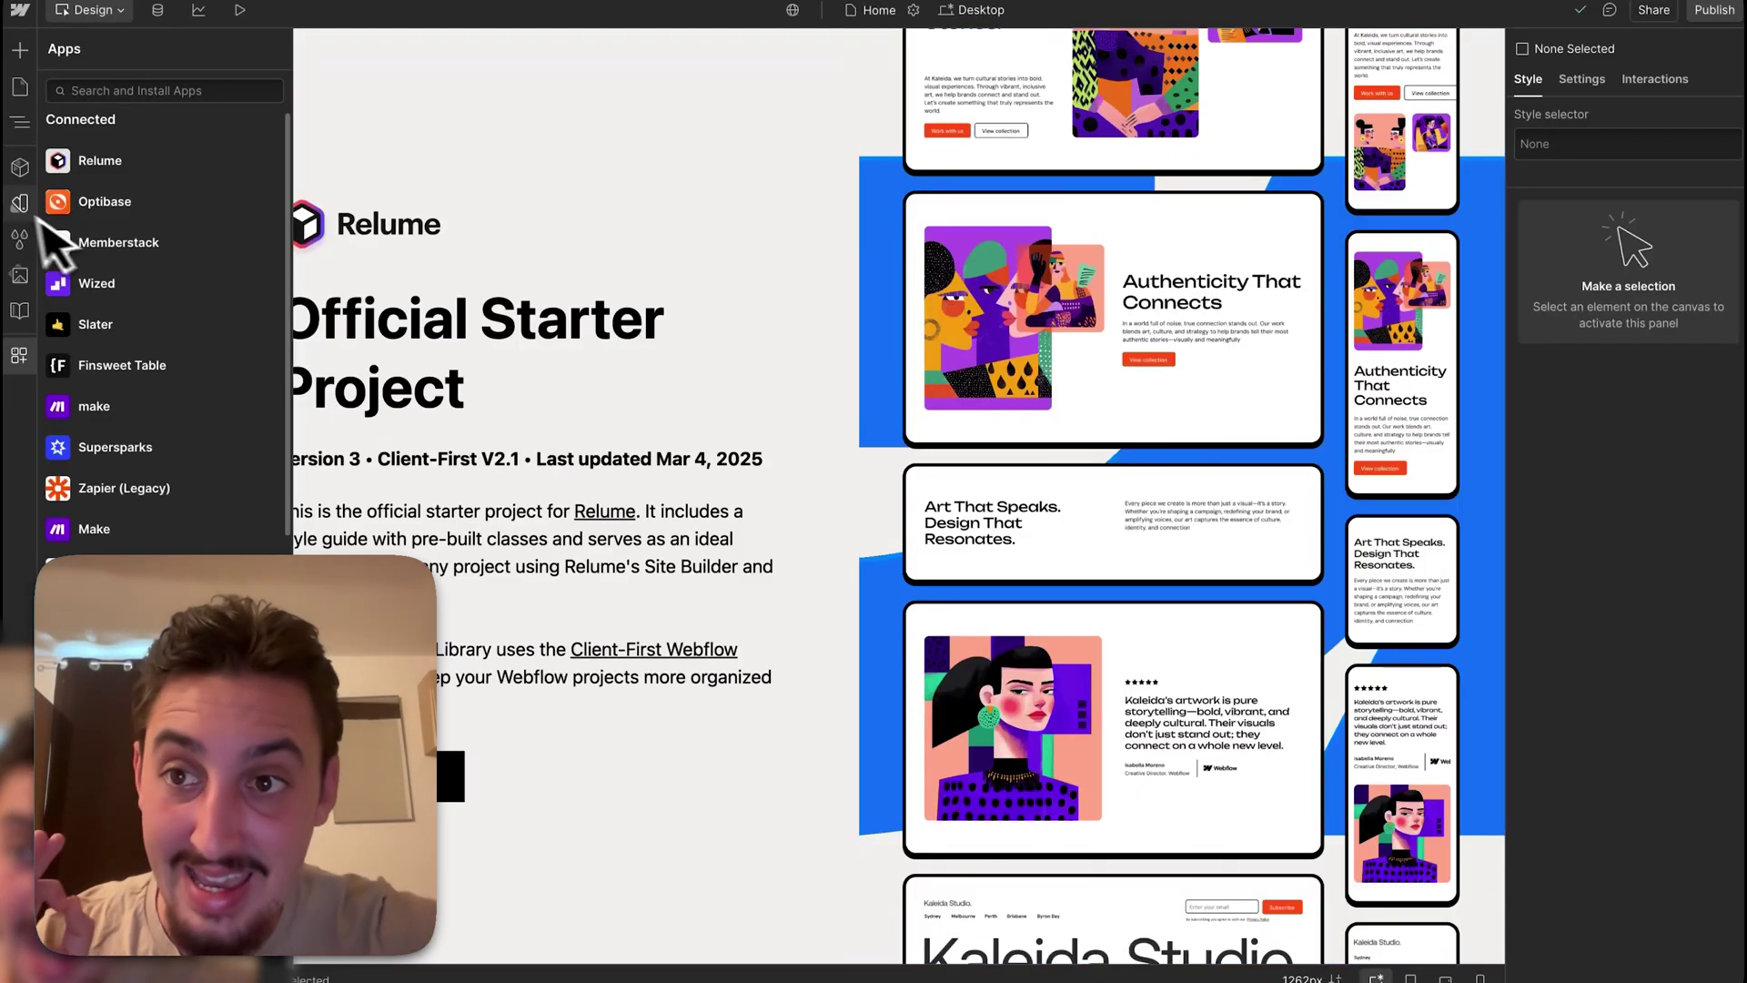
- Import the Freddy's Flight School design from Relume with all six pages selected
{"action": "left_click", "coordinate": [238, 162]}
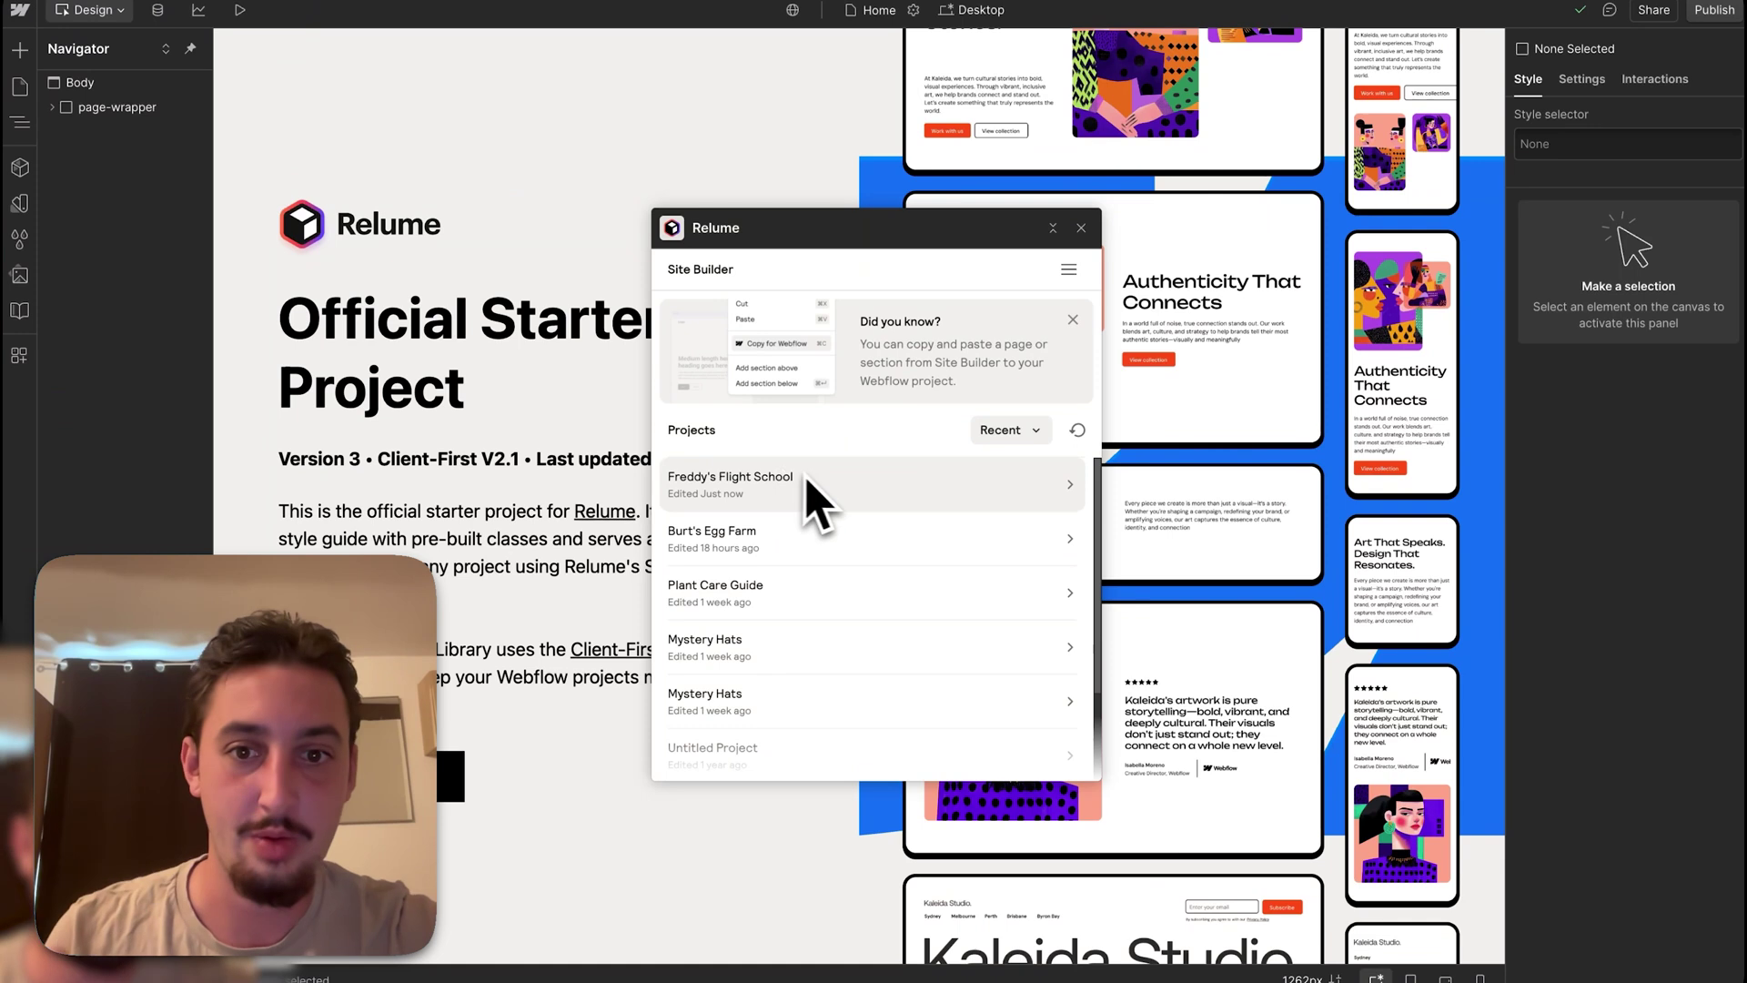
{"action": "left_click", "coordinate": [830, 500]}
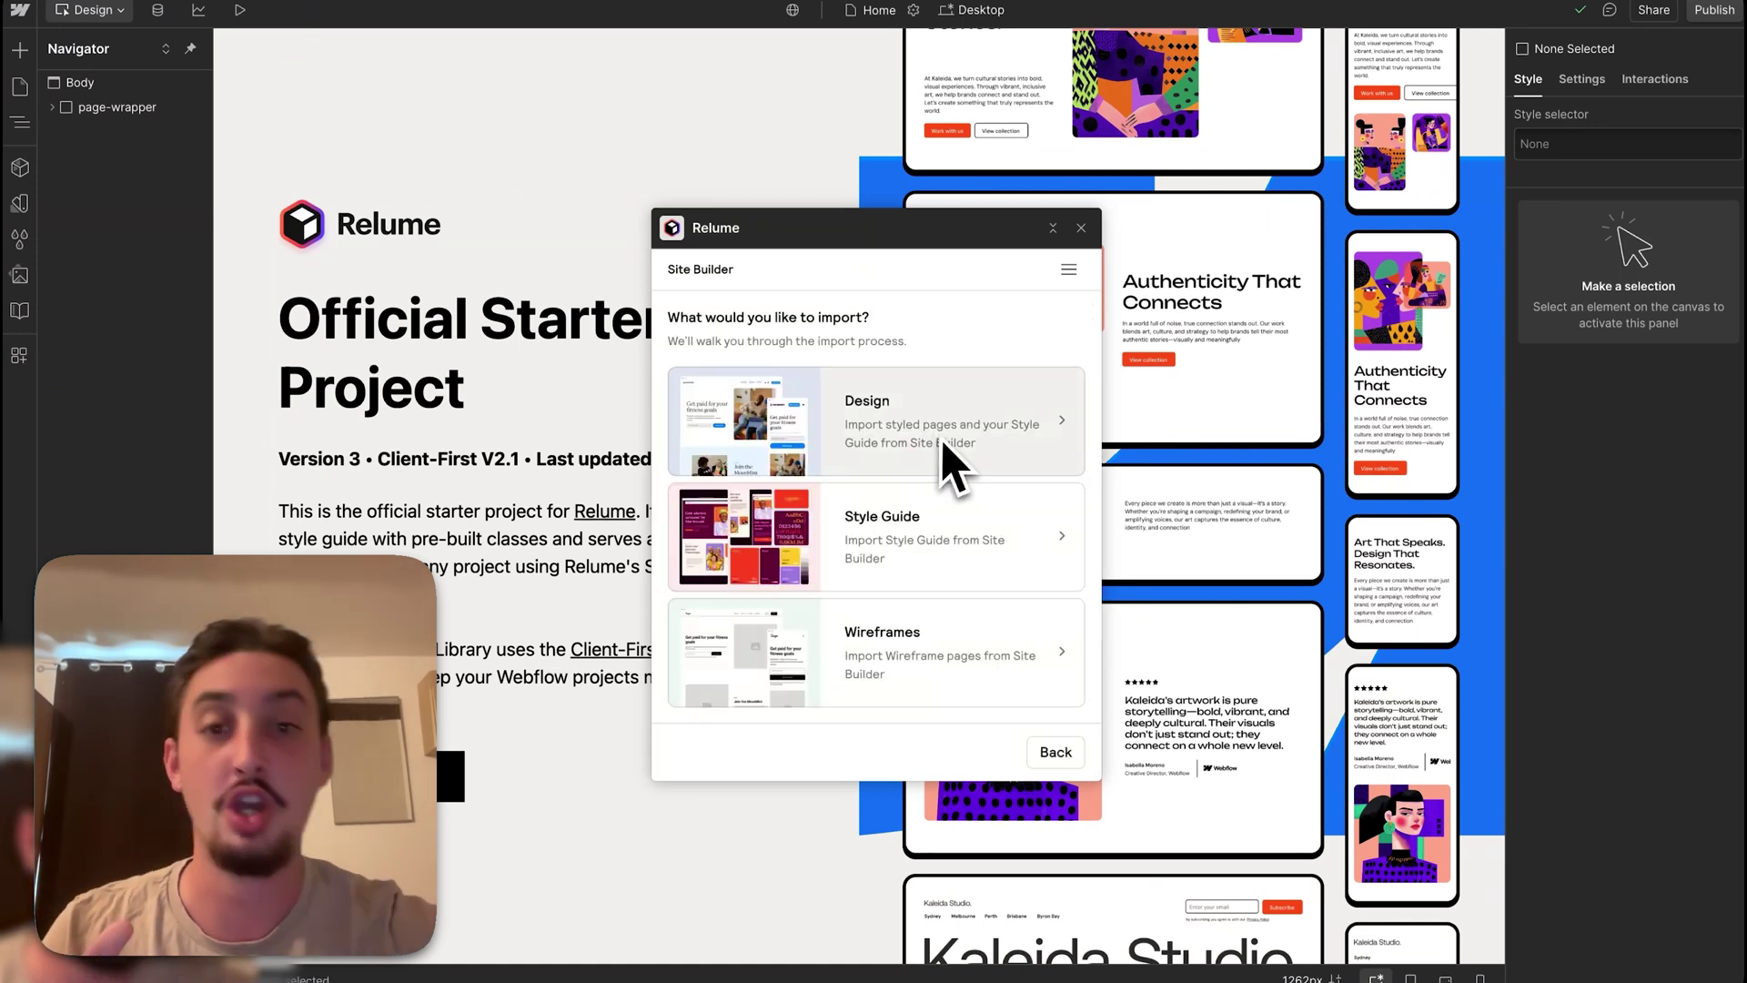
{"action": "left_click", "coordinate": [953, 464]}
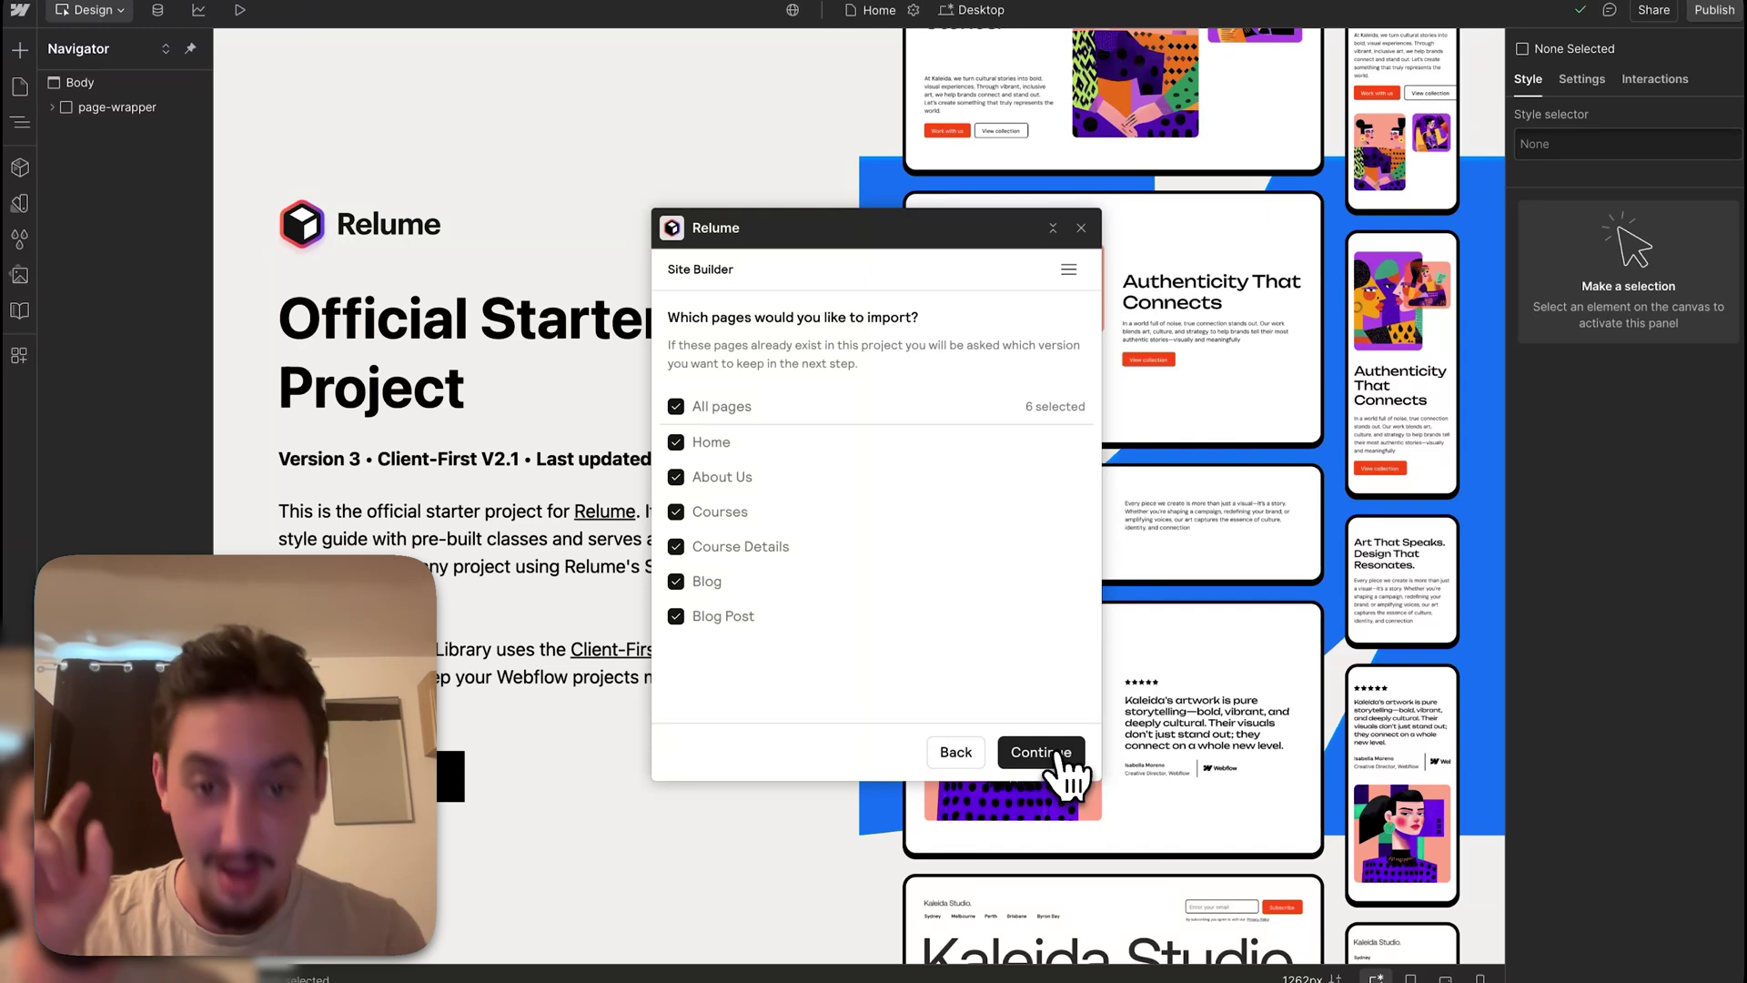
{"action": "left_click", "coordinate": [1042, 754]}
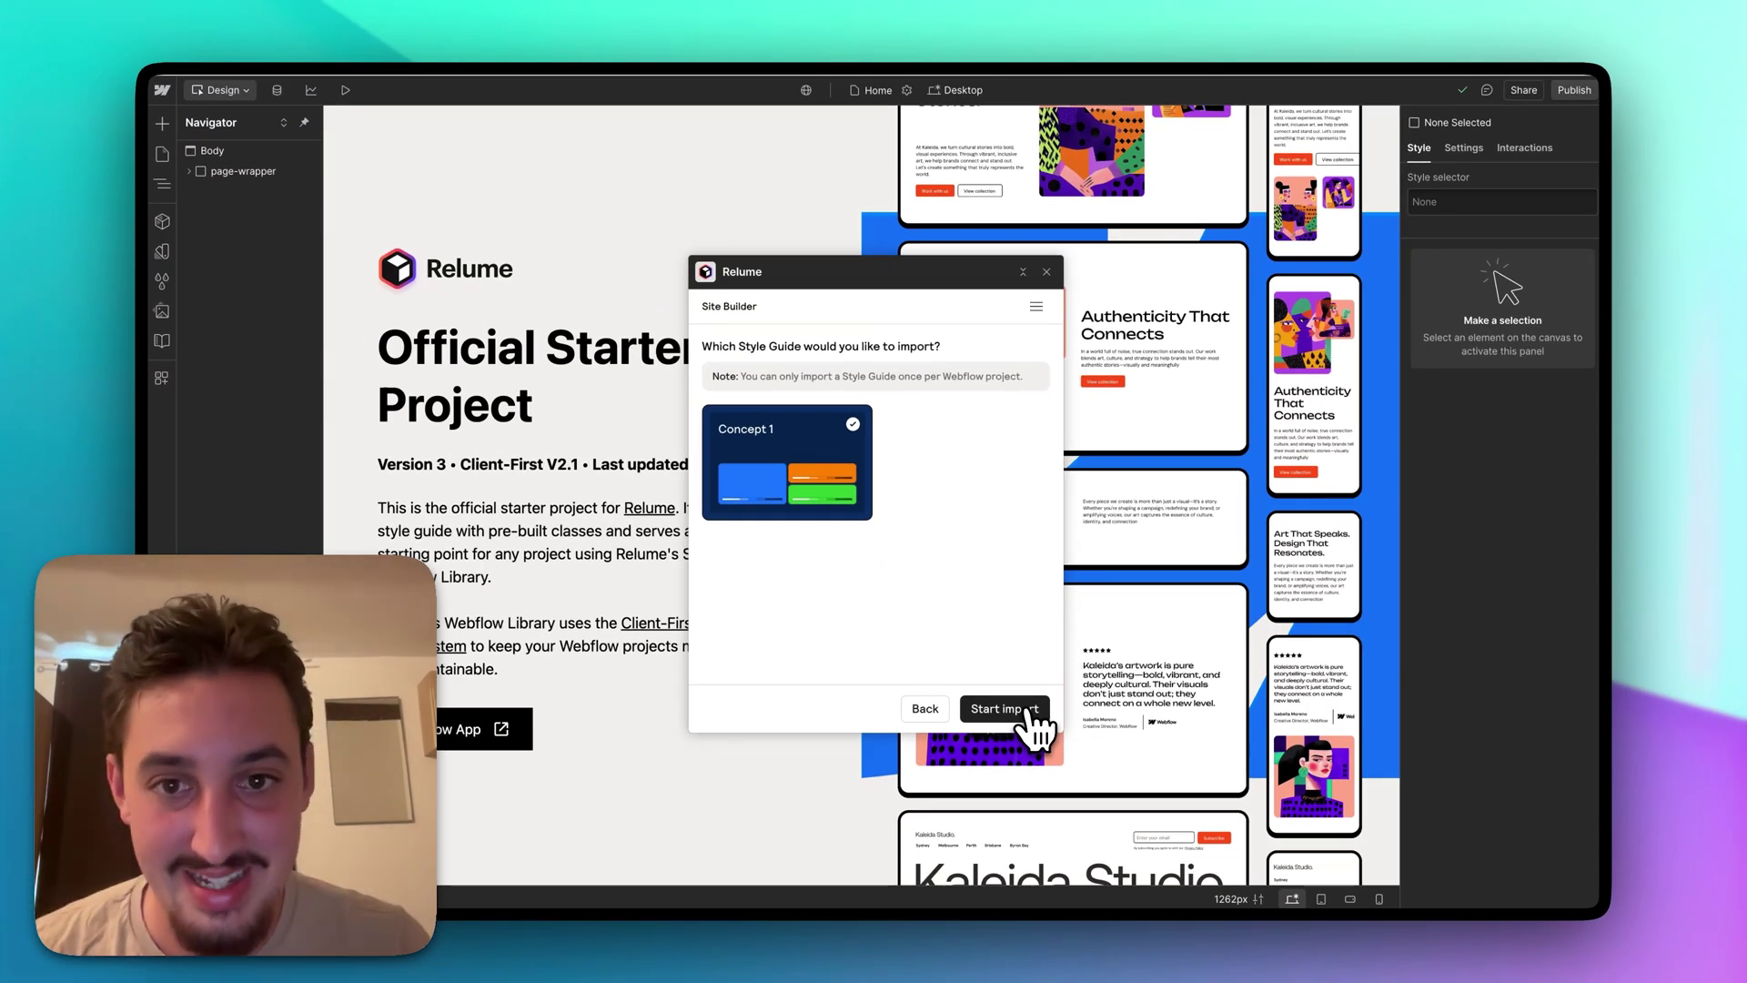
- Start importing the Concept 1 style guide and pages until the import completes
{"action": "left_click", "coordinate": [1029, 712]}
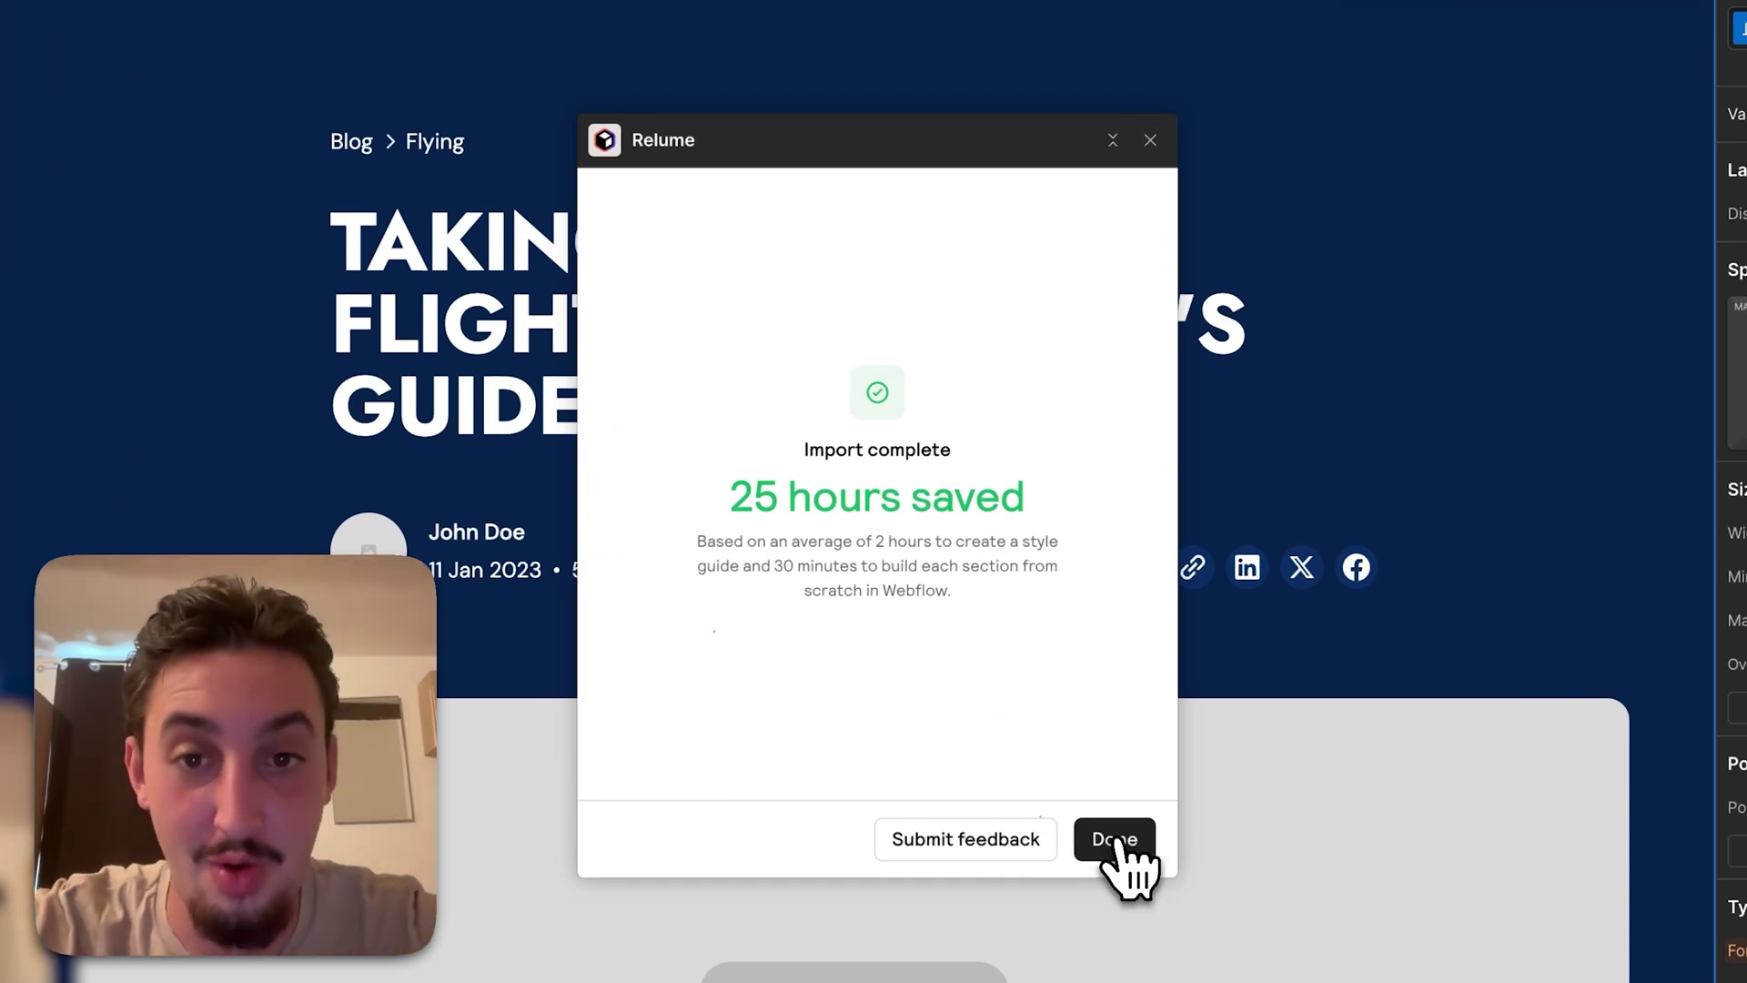
- Close the finished Relume import, review the draft Style Guide page, then go to Home
{"action": "left_click", "coordinate": [1116, 839]}
{"action": "left_click", "coordinate": [1150, 140]}
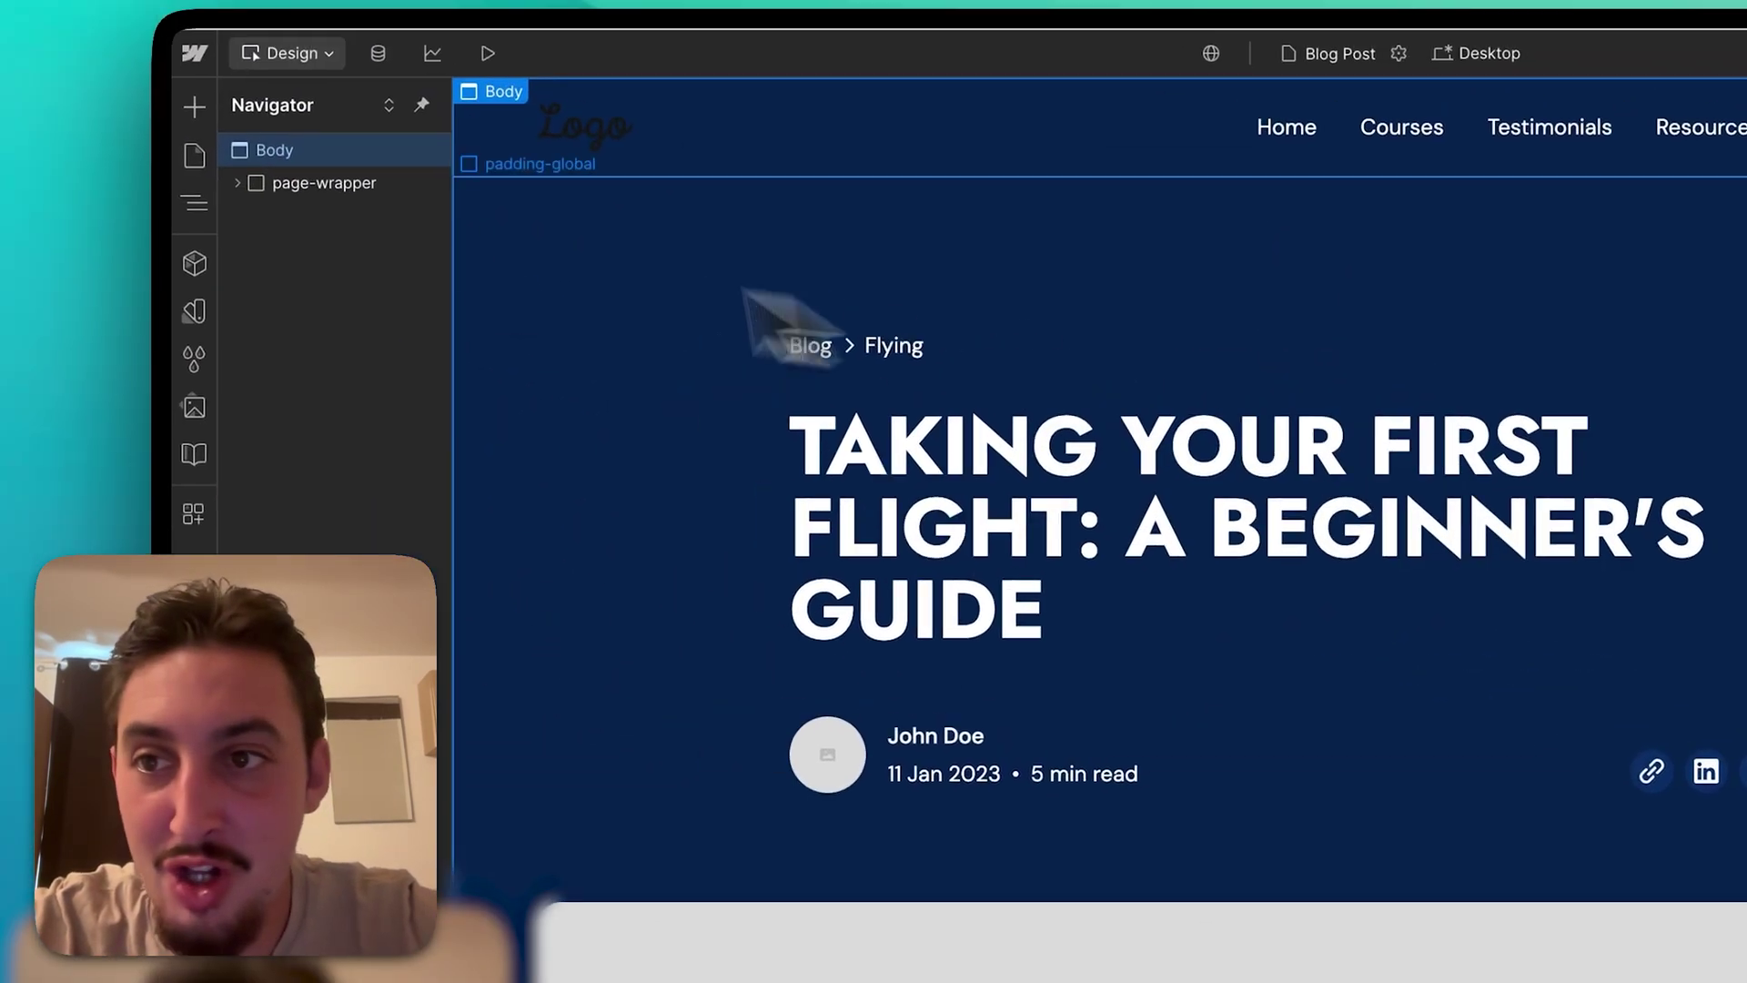
{"action": "left_click", "coordinate": [0, 0]}
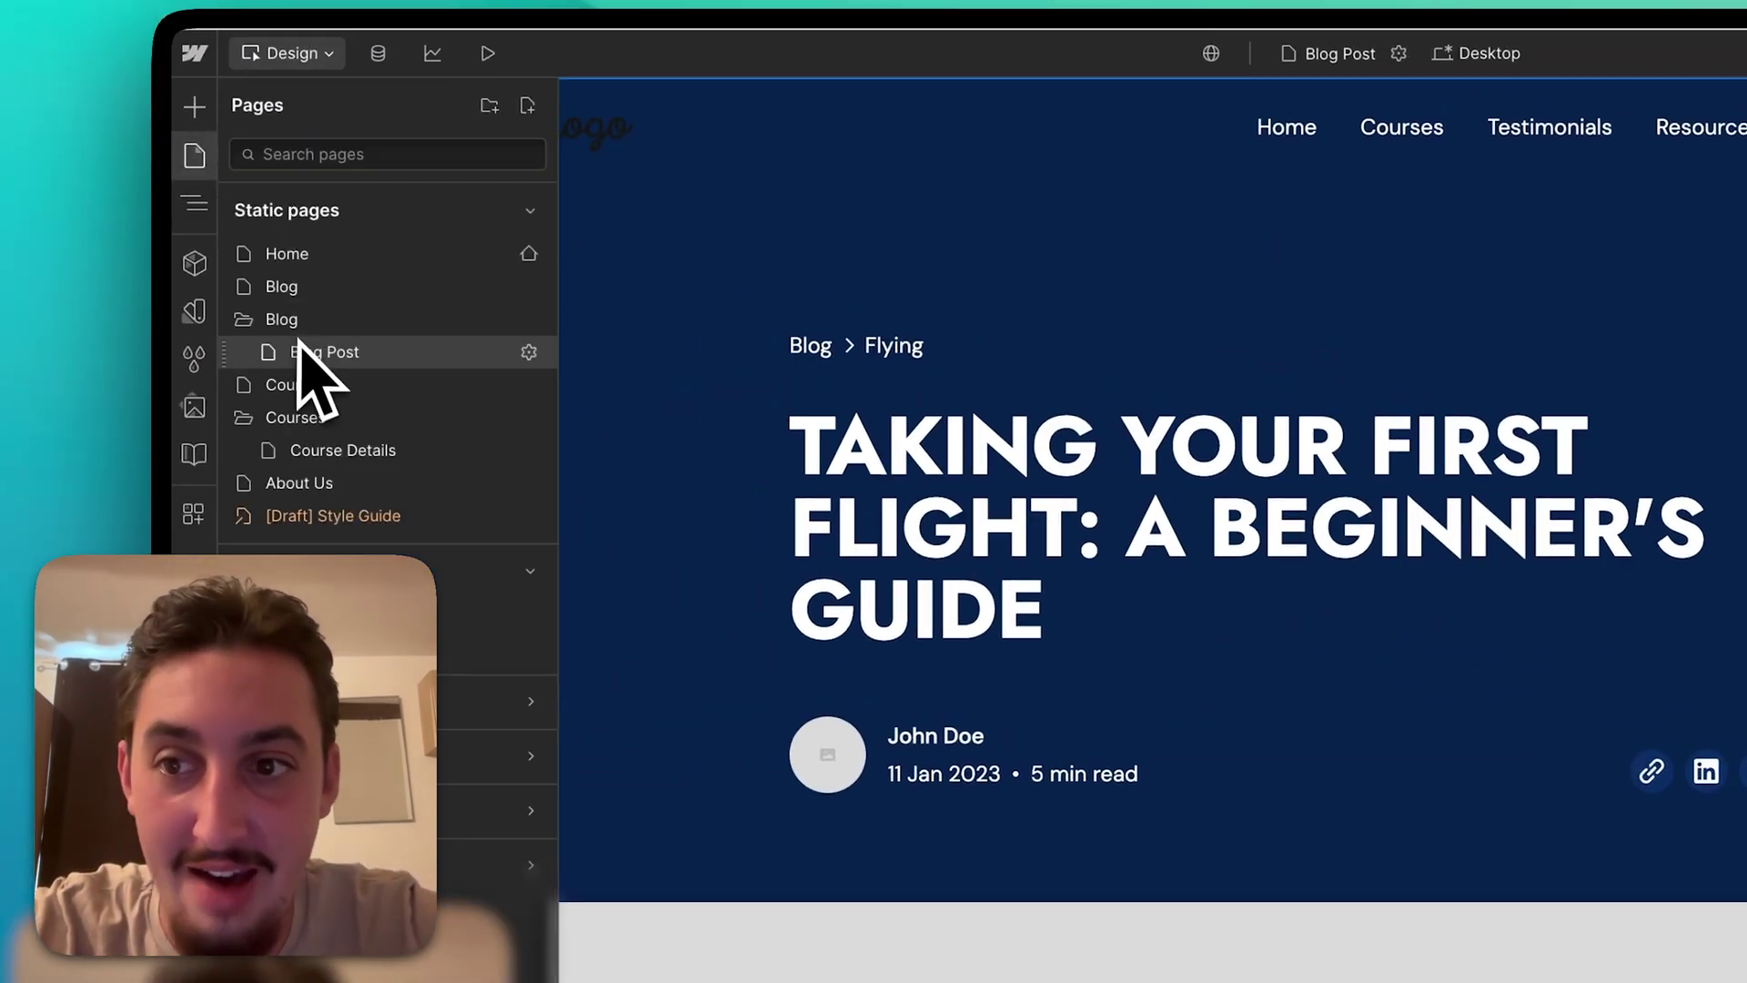
{"action": "left_click", "coordinate": [354, 513]}
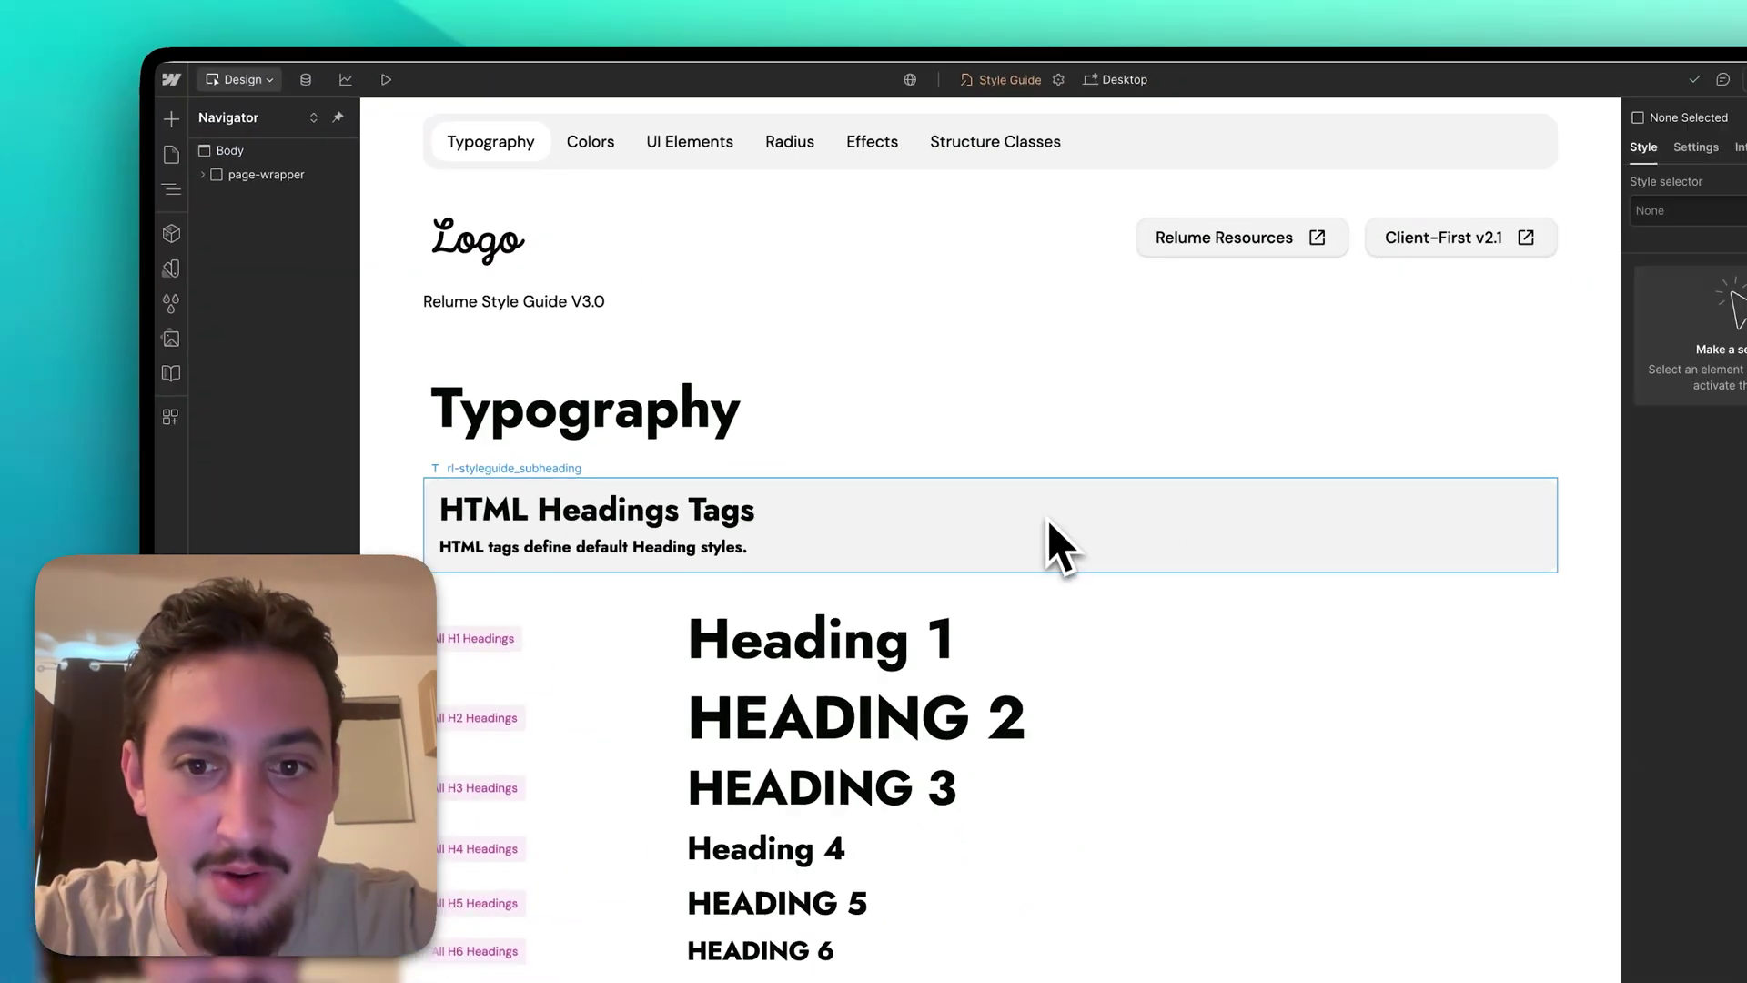
{"action": "scroll", "coordinate": [914, 501], "scroll_direction": "down", "scroll_amount": 10}
{"action": "scroll", "coordinate": [819, 382], "scroll_direction": "up", "scroll_amount": 10}
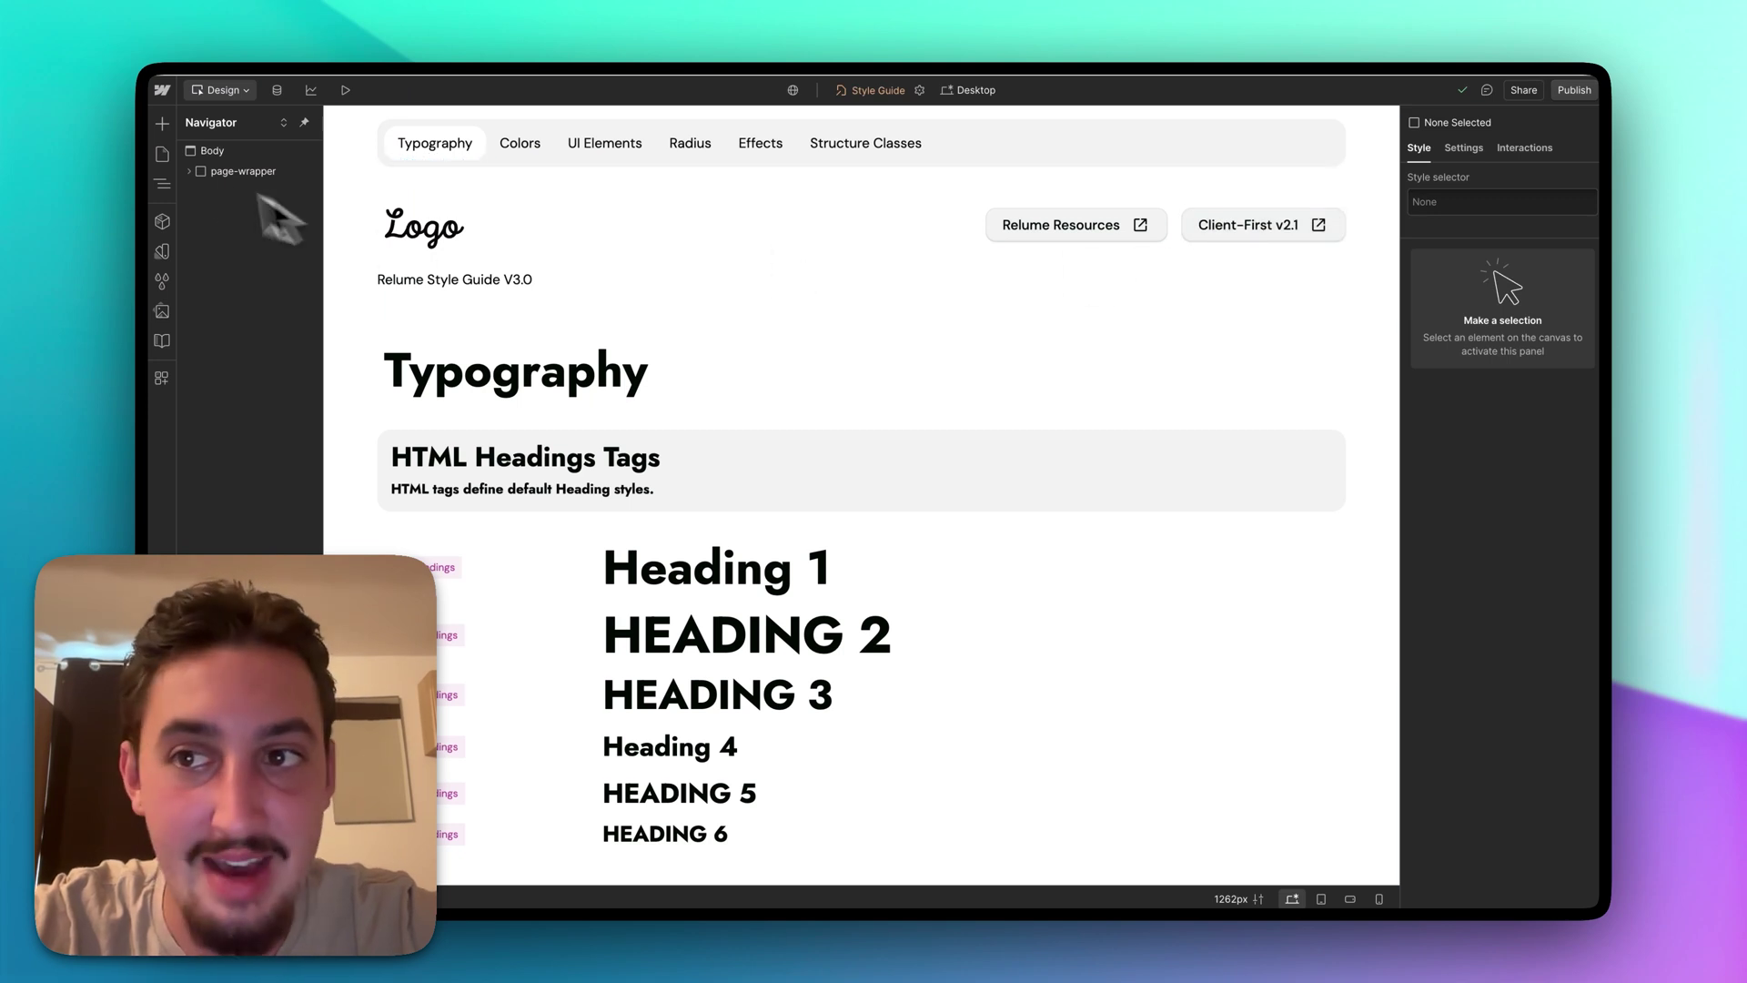
{"action": "left_click", "coordinate": [164, 157]}
{"action": "left_click", "coordinate": [222, 224]}
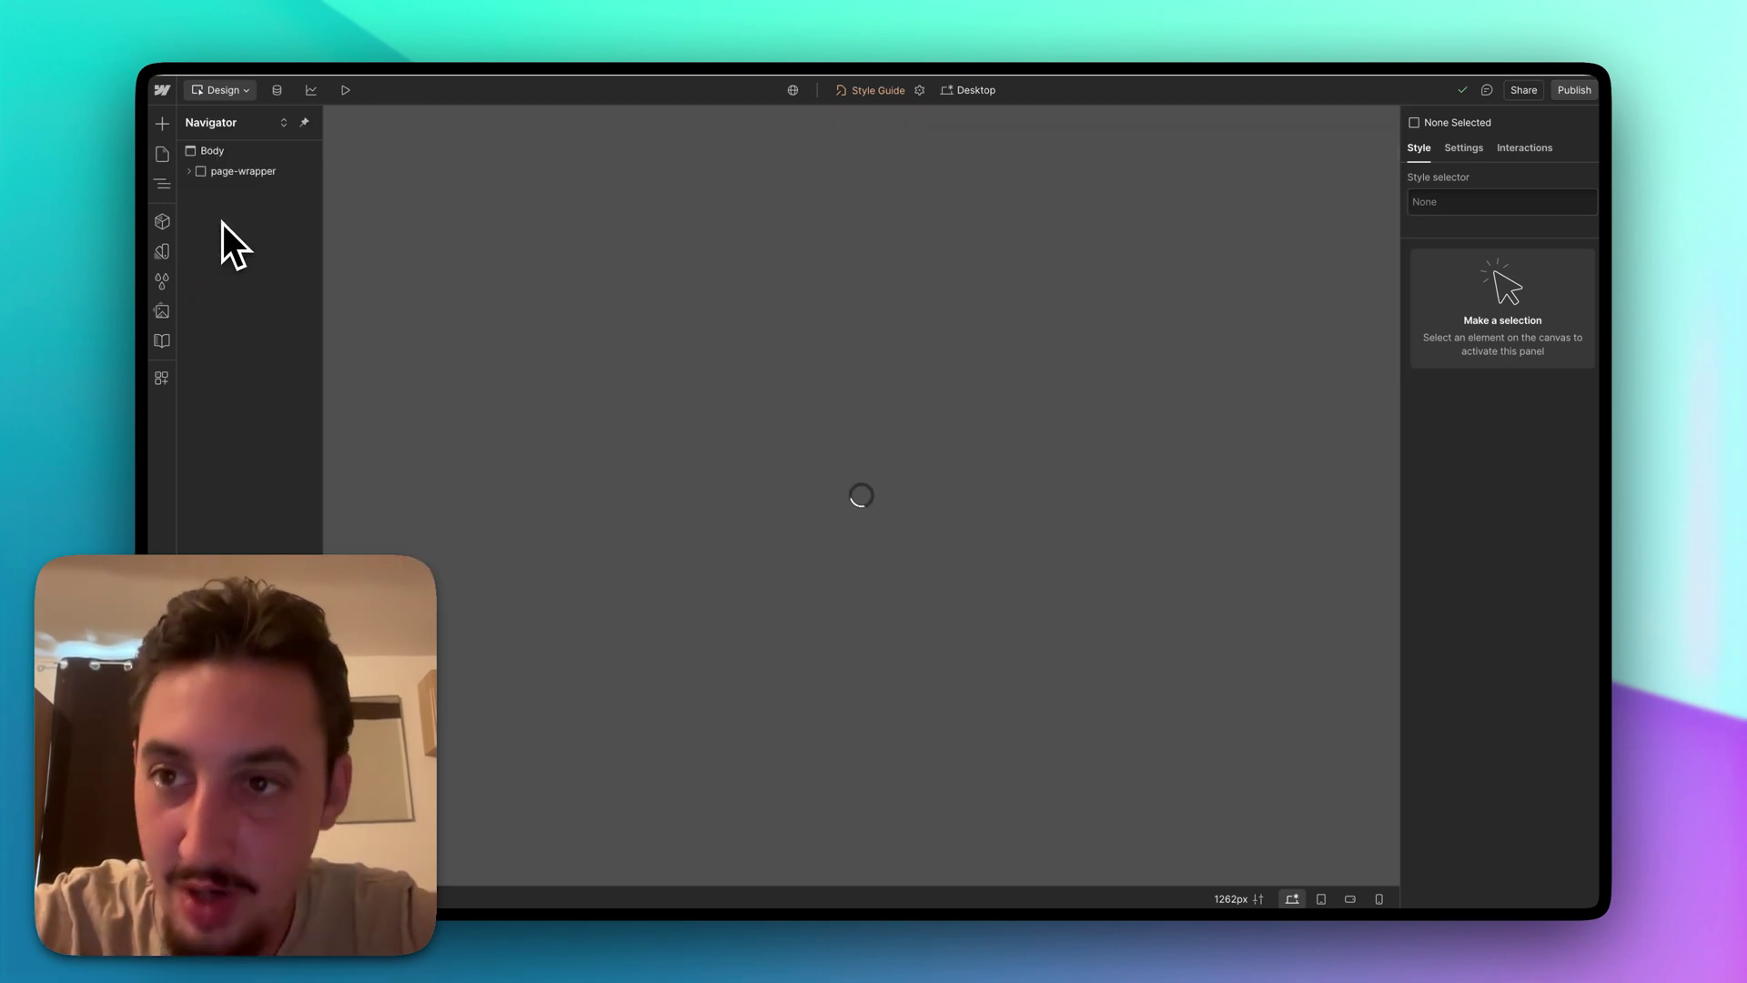
- Publish to the freddys-flight-school.webflow.io staging domain and confirm it was just published
{"action": "scroll", "coordinate": [1130, 242], "scroll_direction": "down", "scroll_amount": 2}
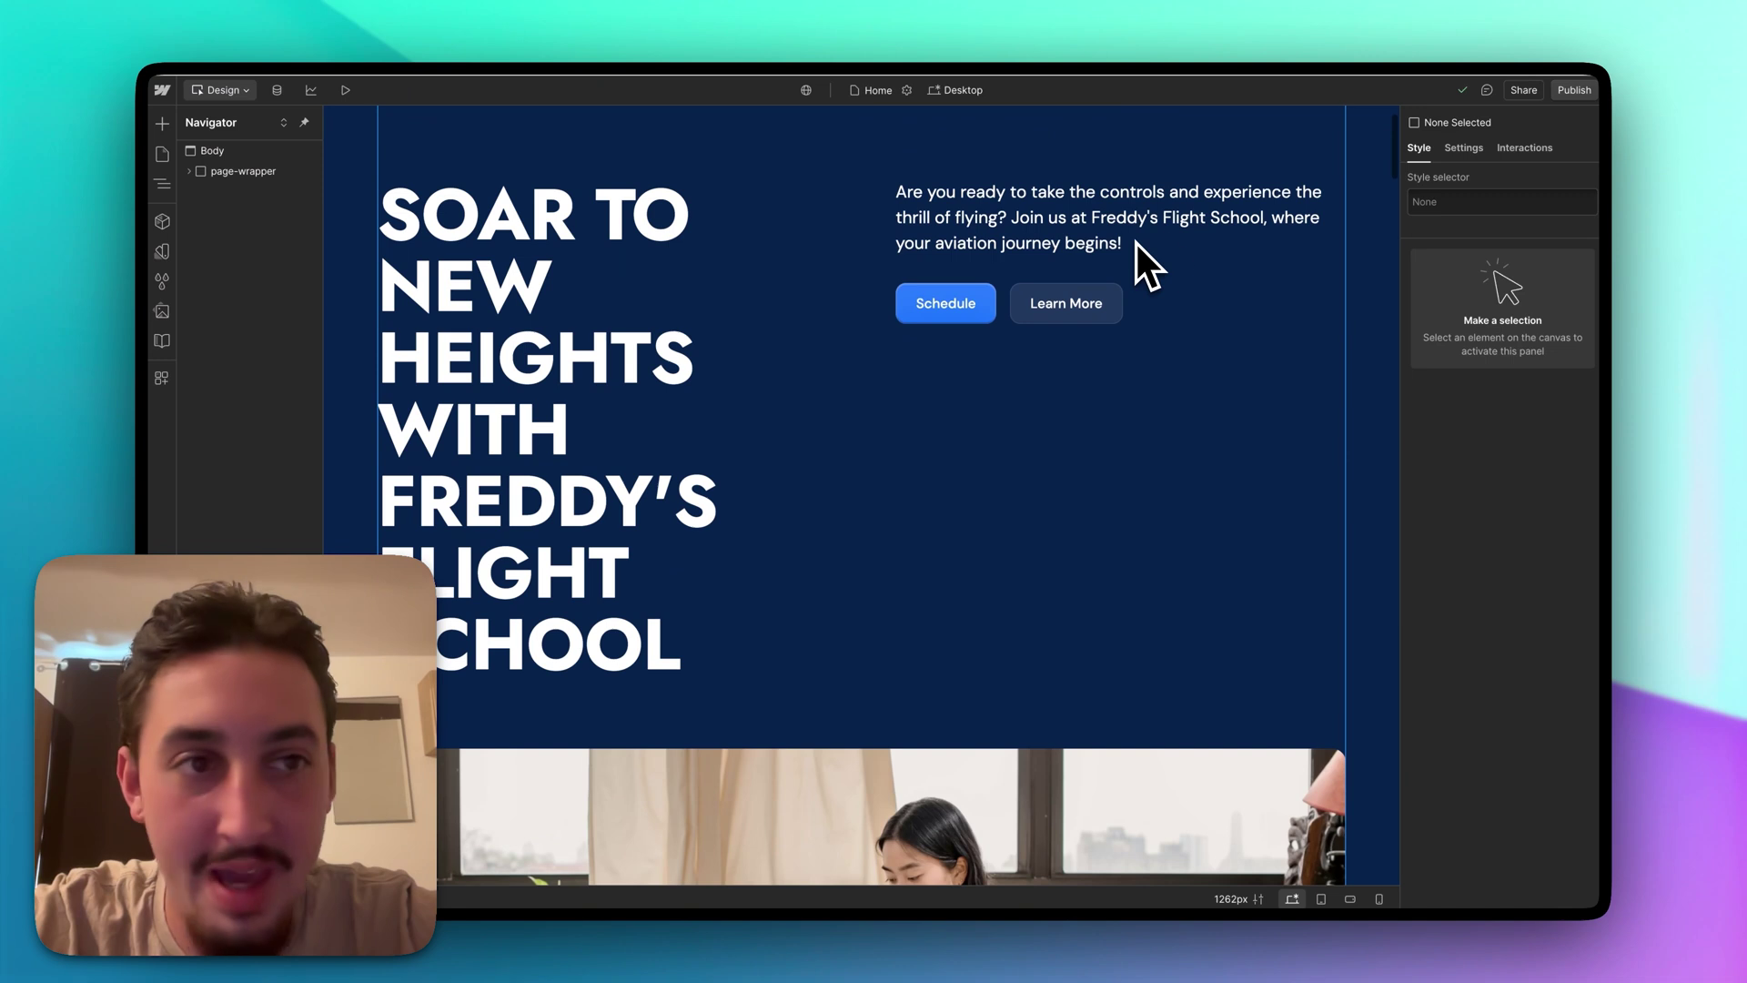
{"action": "left_click", "coordinate": [1574, 89]}
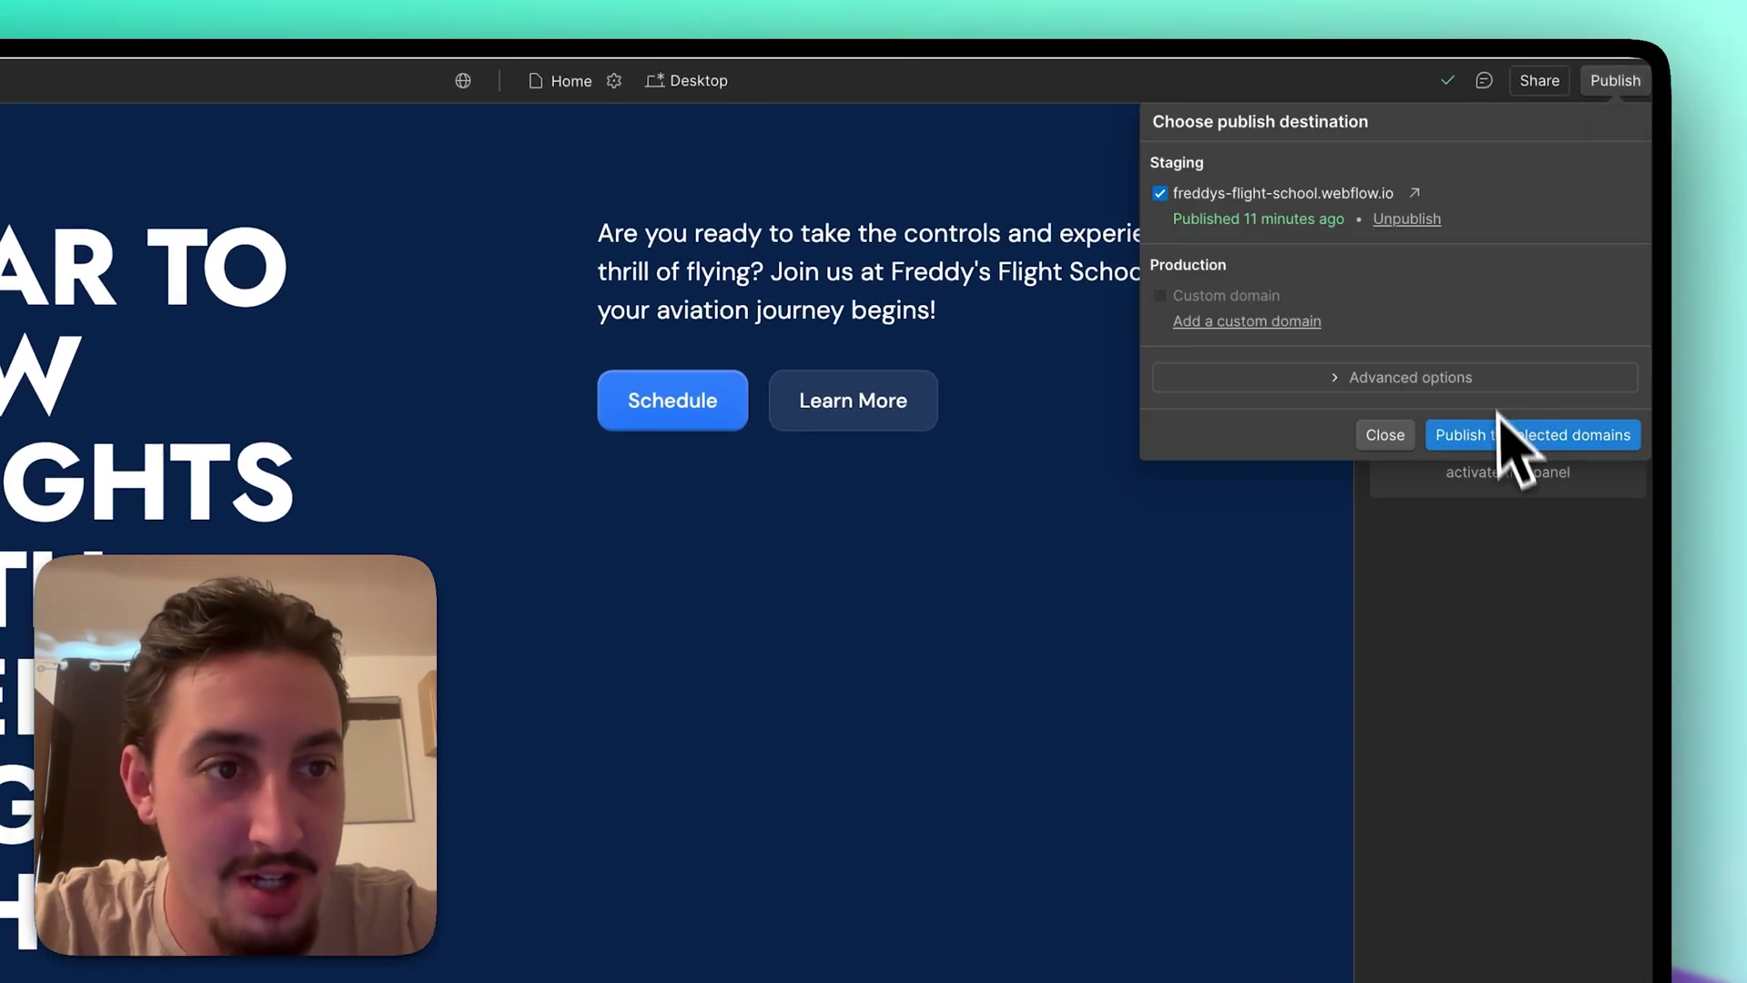
{"action": "left_click", "coordinate": [1515, 437]}
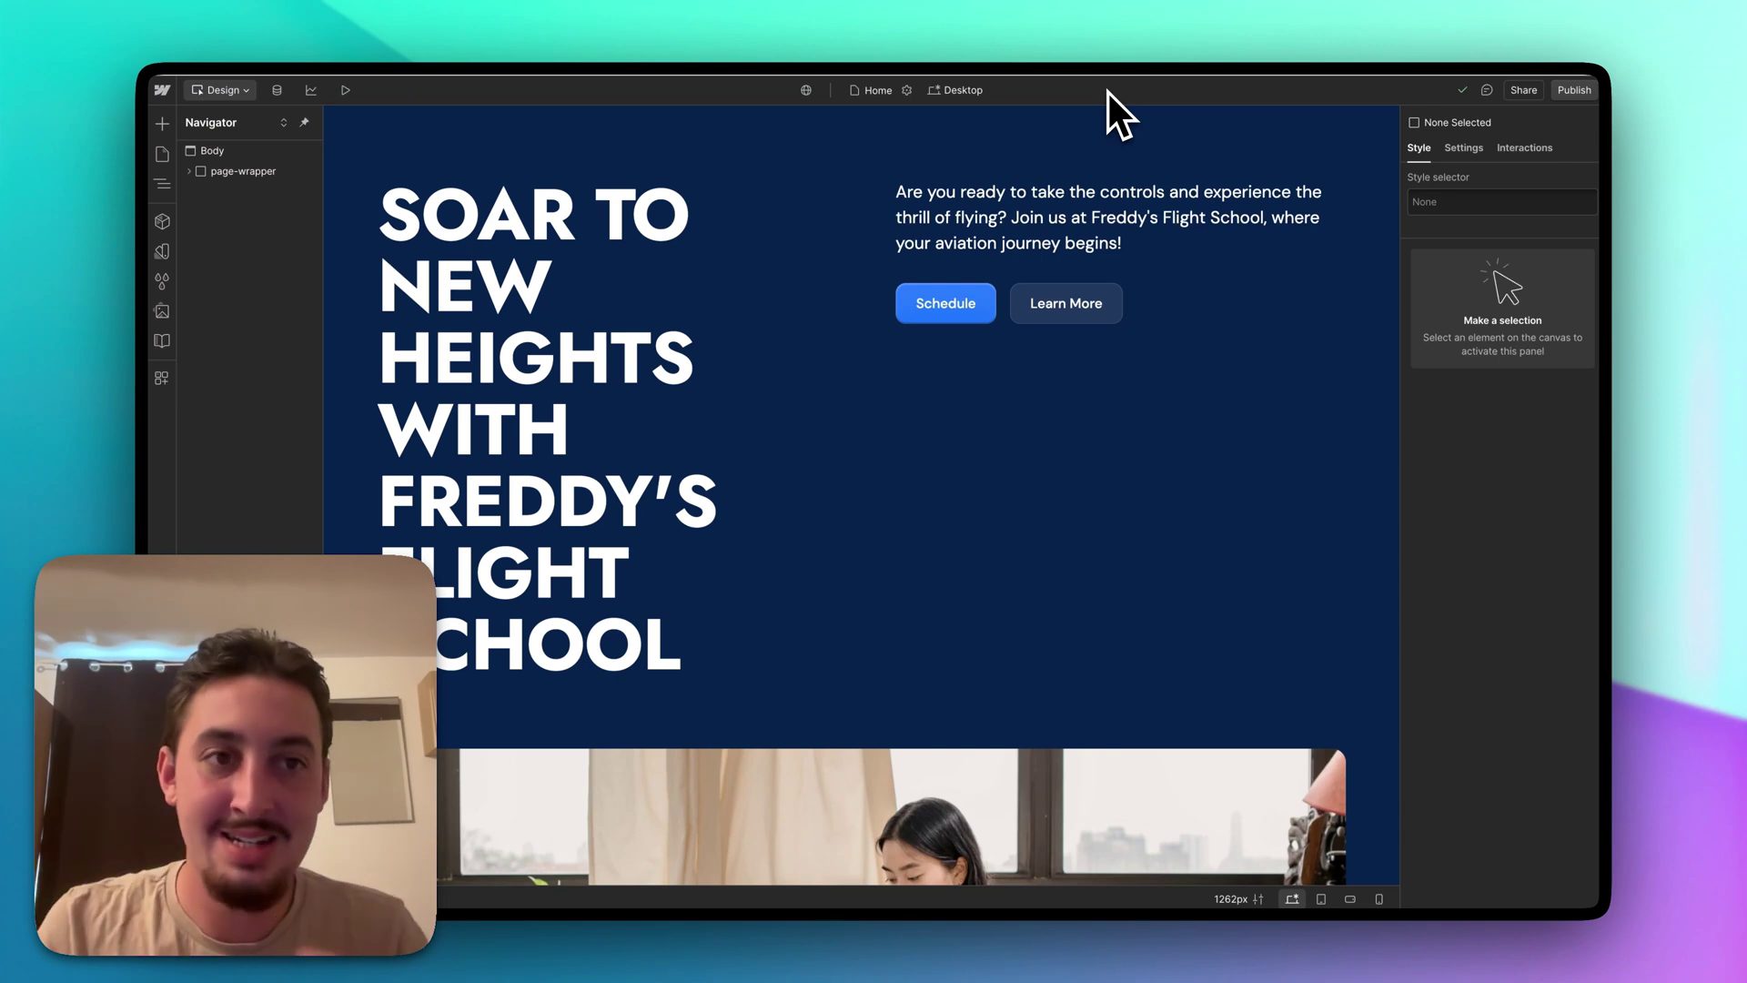
{"action": "left_click", "coordinate": [1575, 90]}
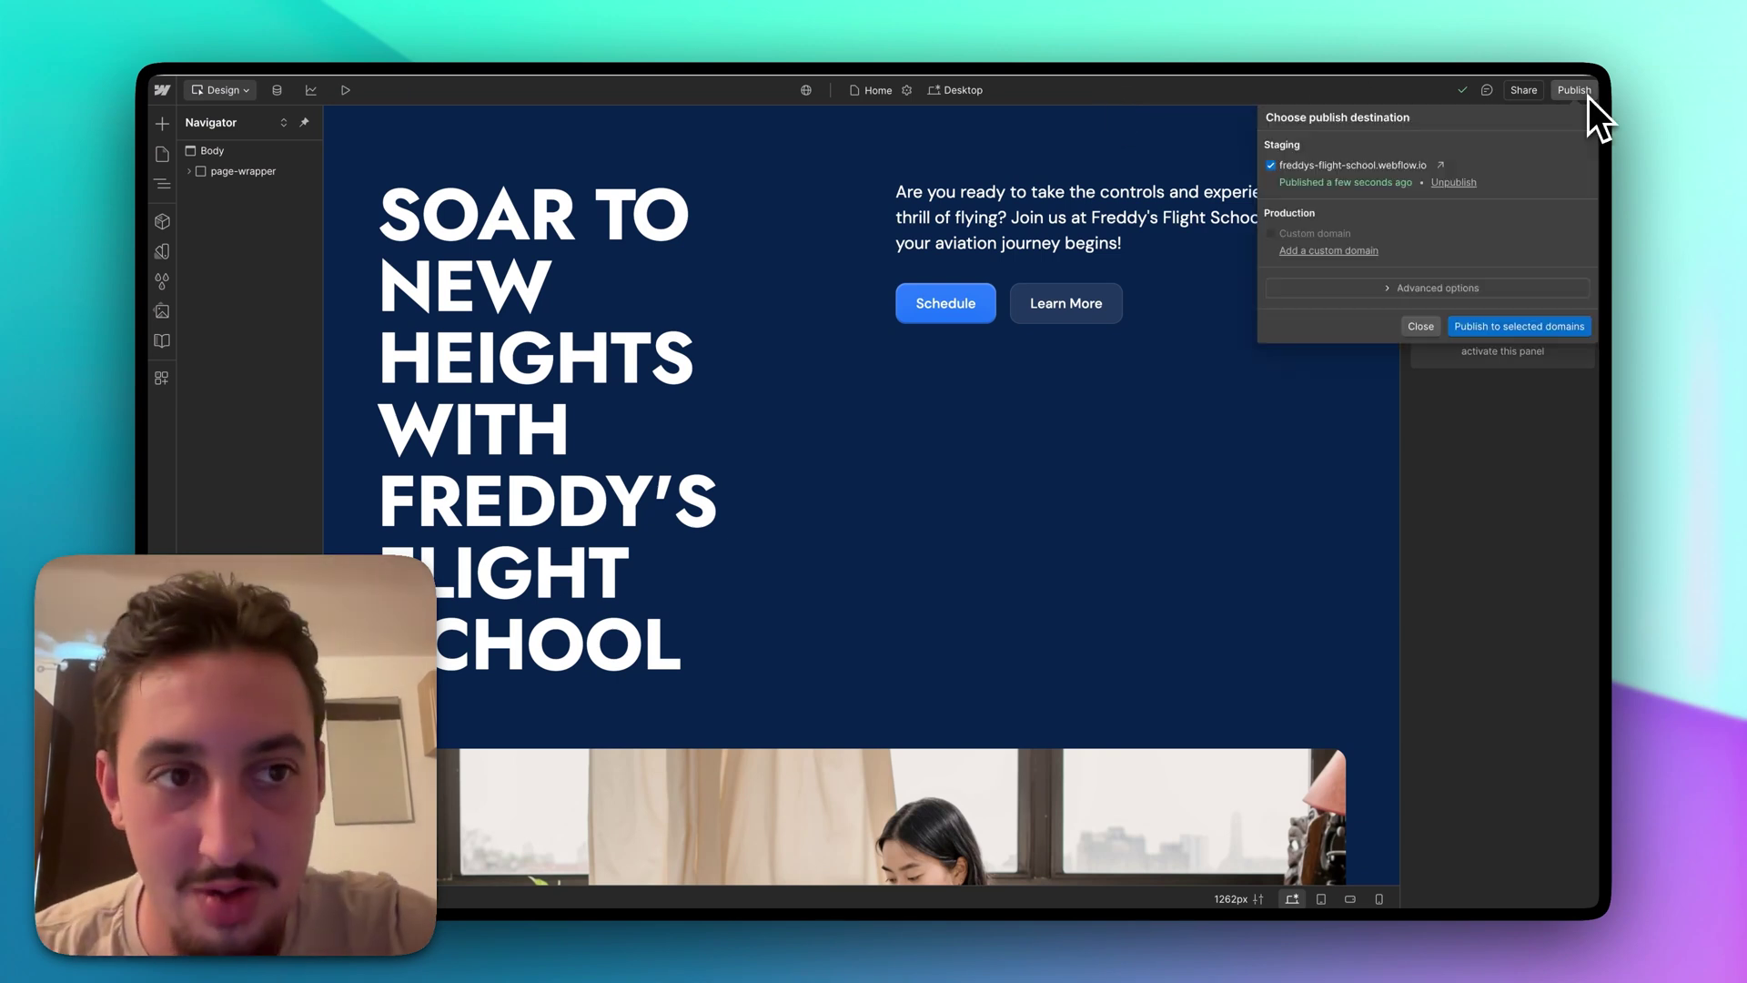
- Open the live freddys-flight-school.webflow.io staging site in the browser
{"action": "left_click", "coordinate": [1444, 166]}
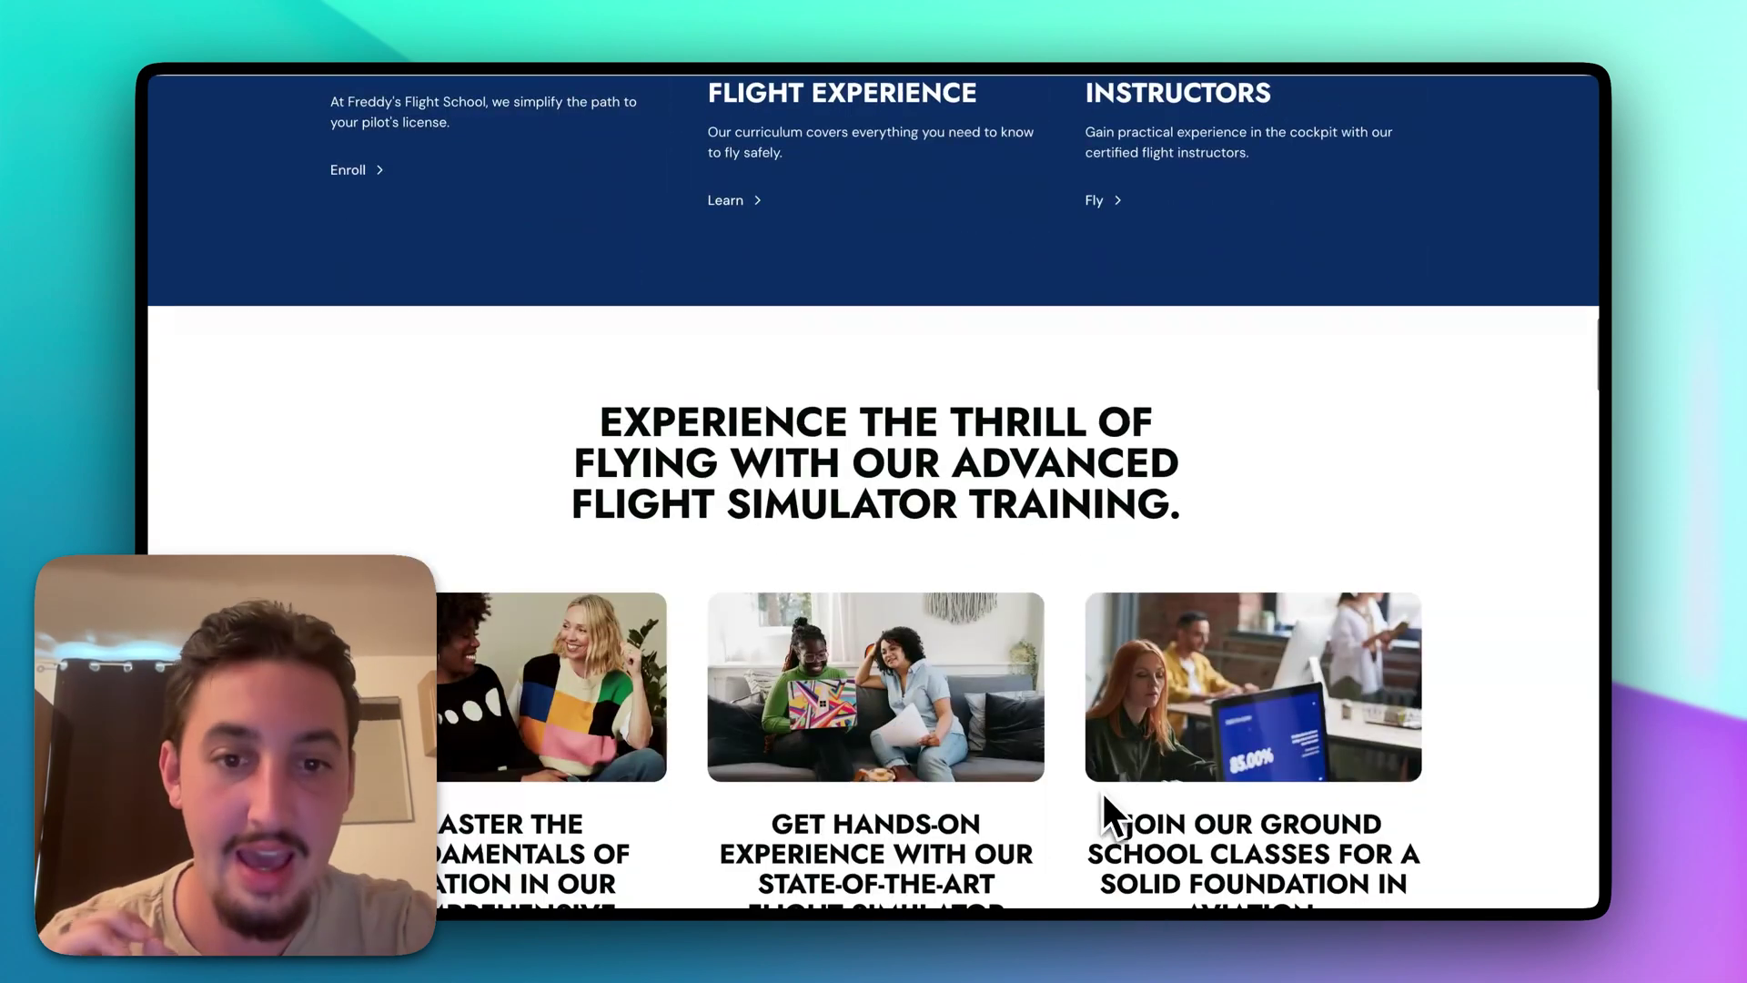
- Scroll the live site down to Get in Touch, advancing the testimonials slider twice
{"action": "scroll", "coordinate": [1242, 567], "scroll_direction": "down", "scroll_amount": 8}
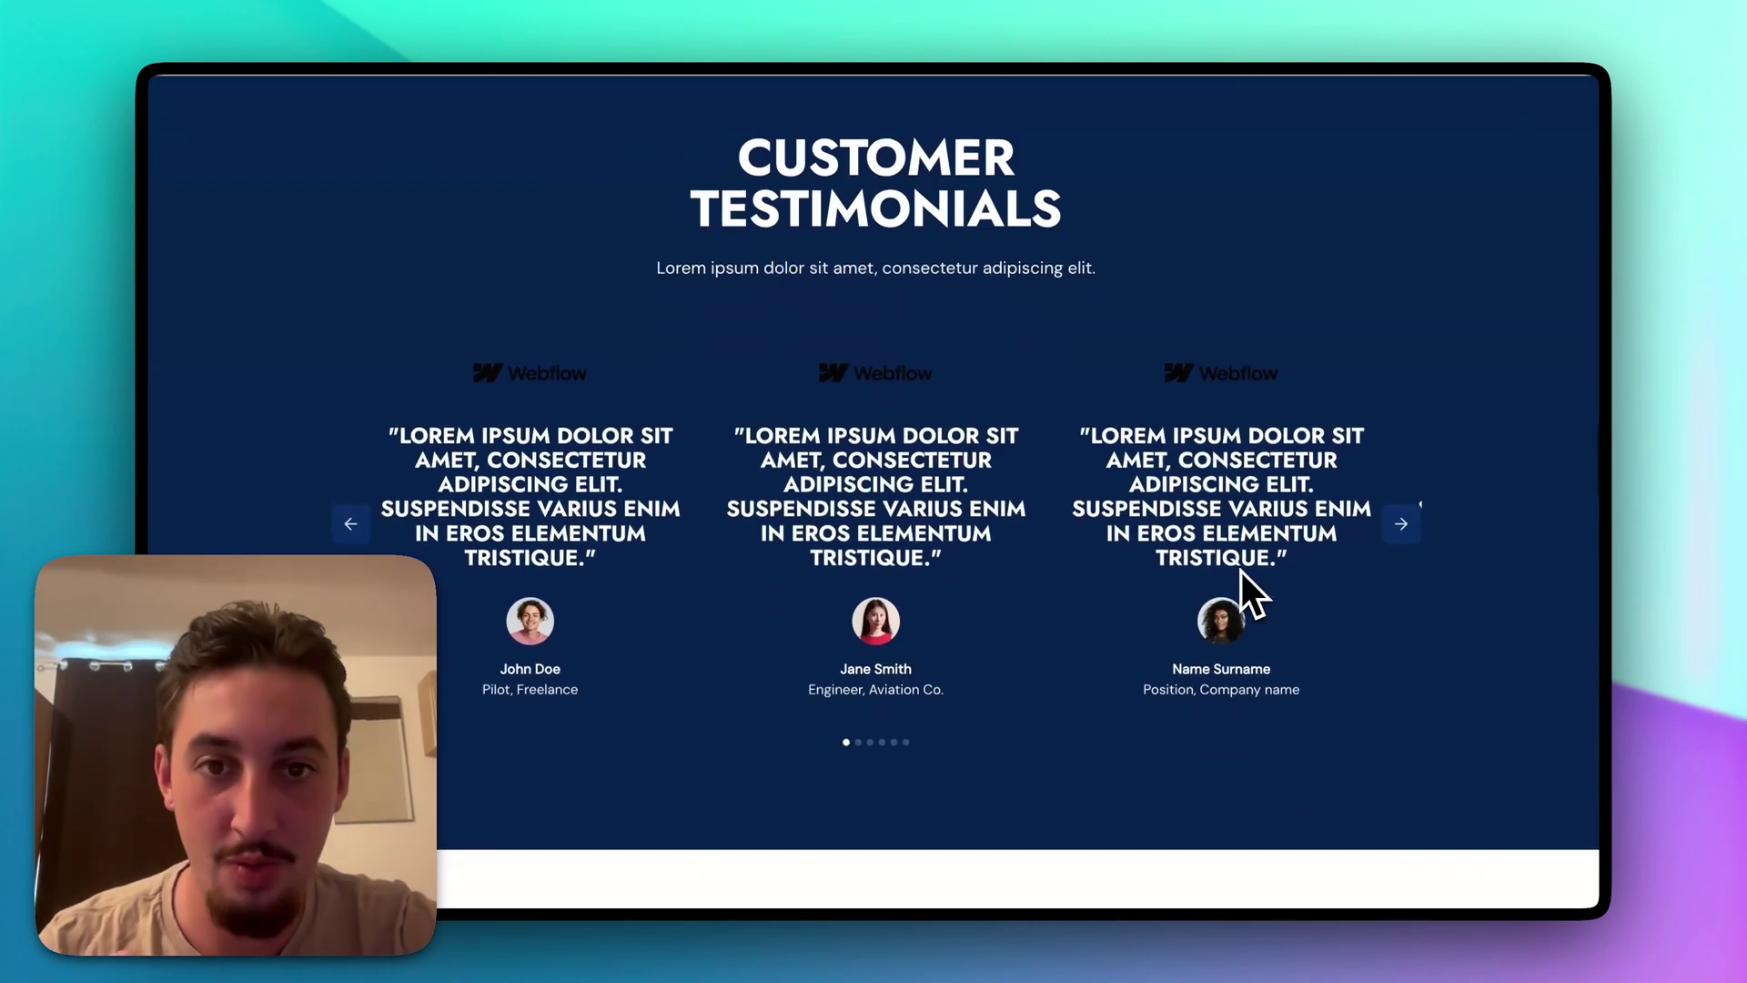
{"action": "left_click", "coordinate": [1402, 517]}
{"action": "left_click", "coordinate": [1403, 519]}
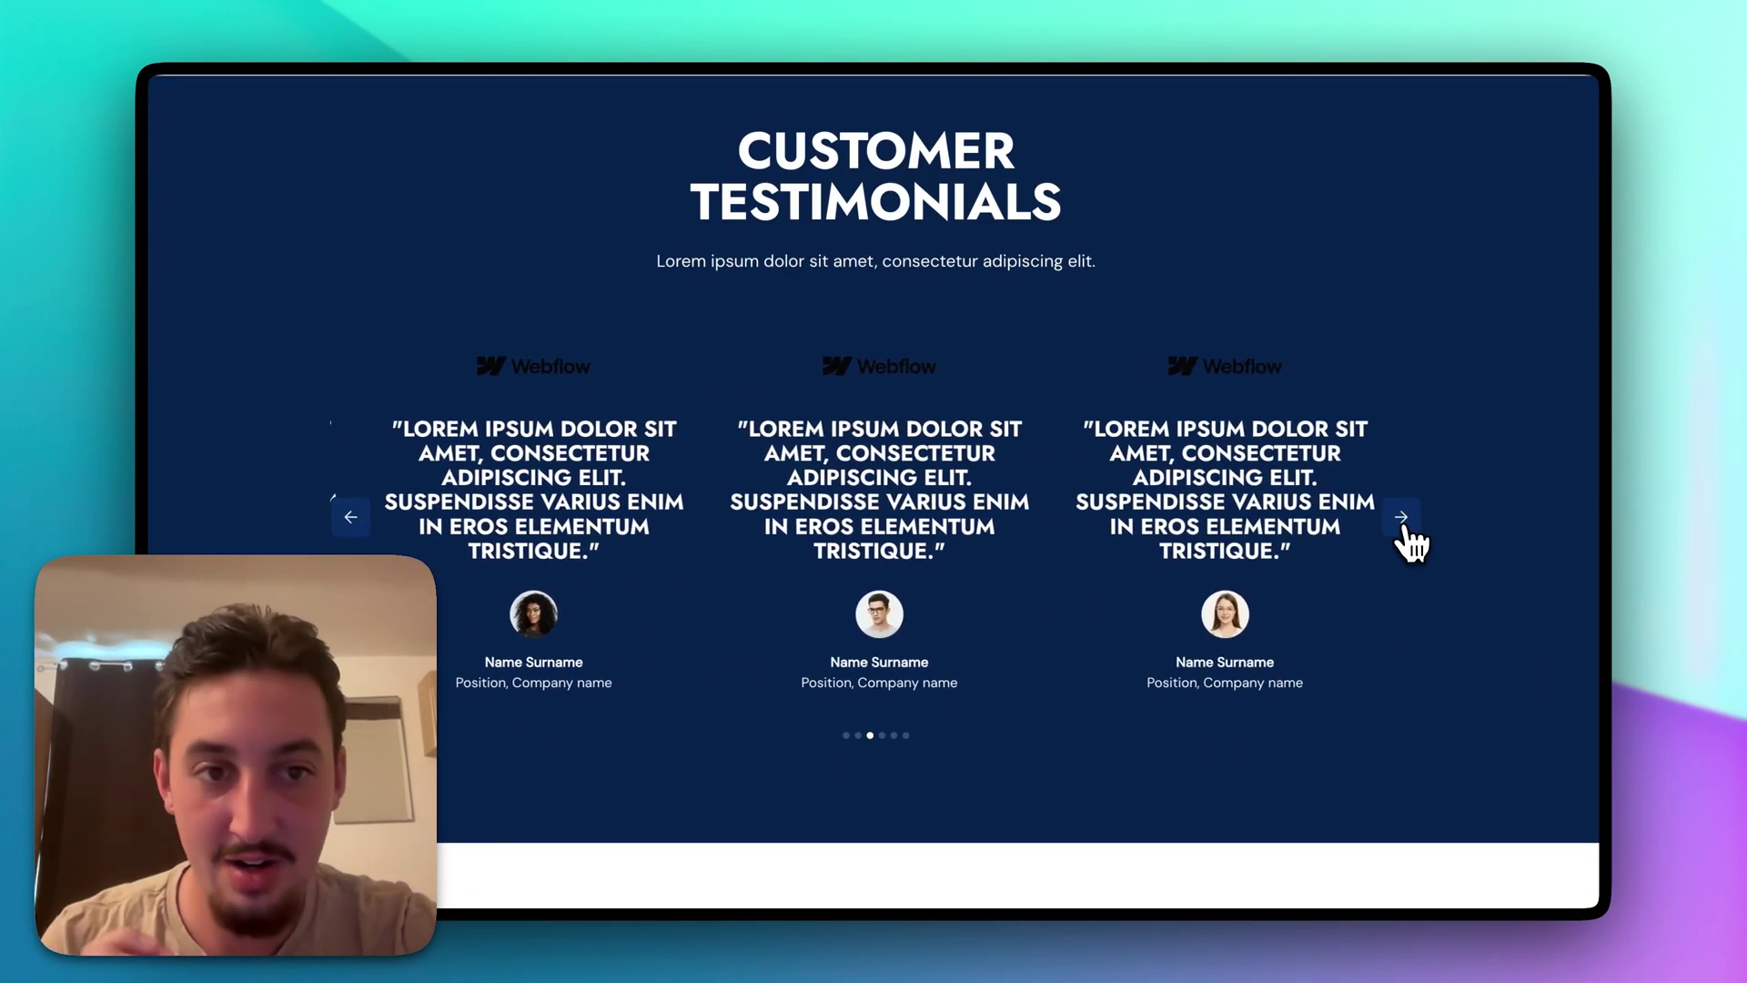
{"action": "scroll", "coordinate": [1274, 637], "scroll_direction": "down", "scroll_amount": 10}
{"action": "scroll", "coordinate": [1251, 650], "scroll_direction": "down", "scroll_amount": 10}
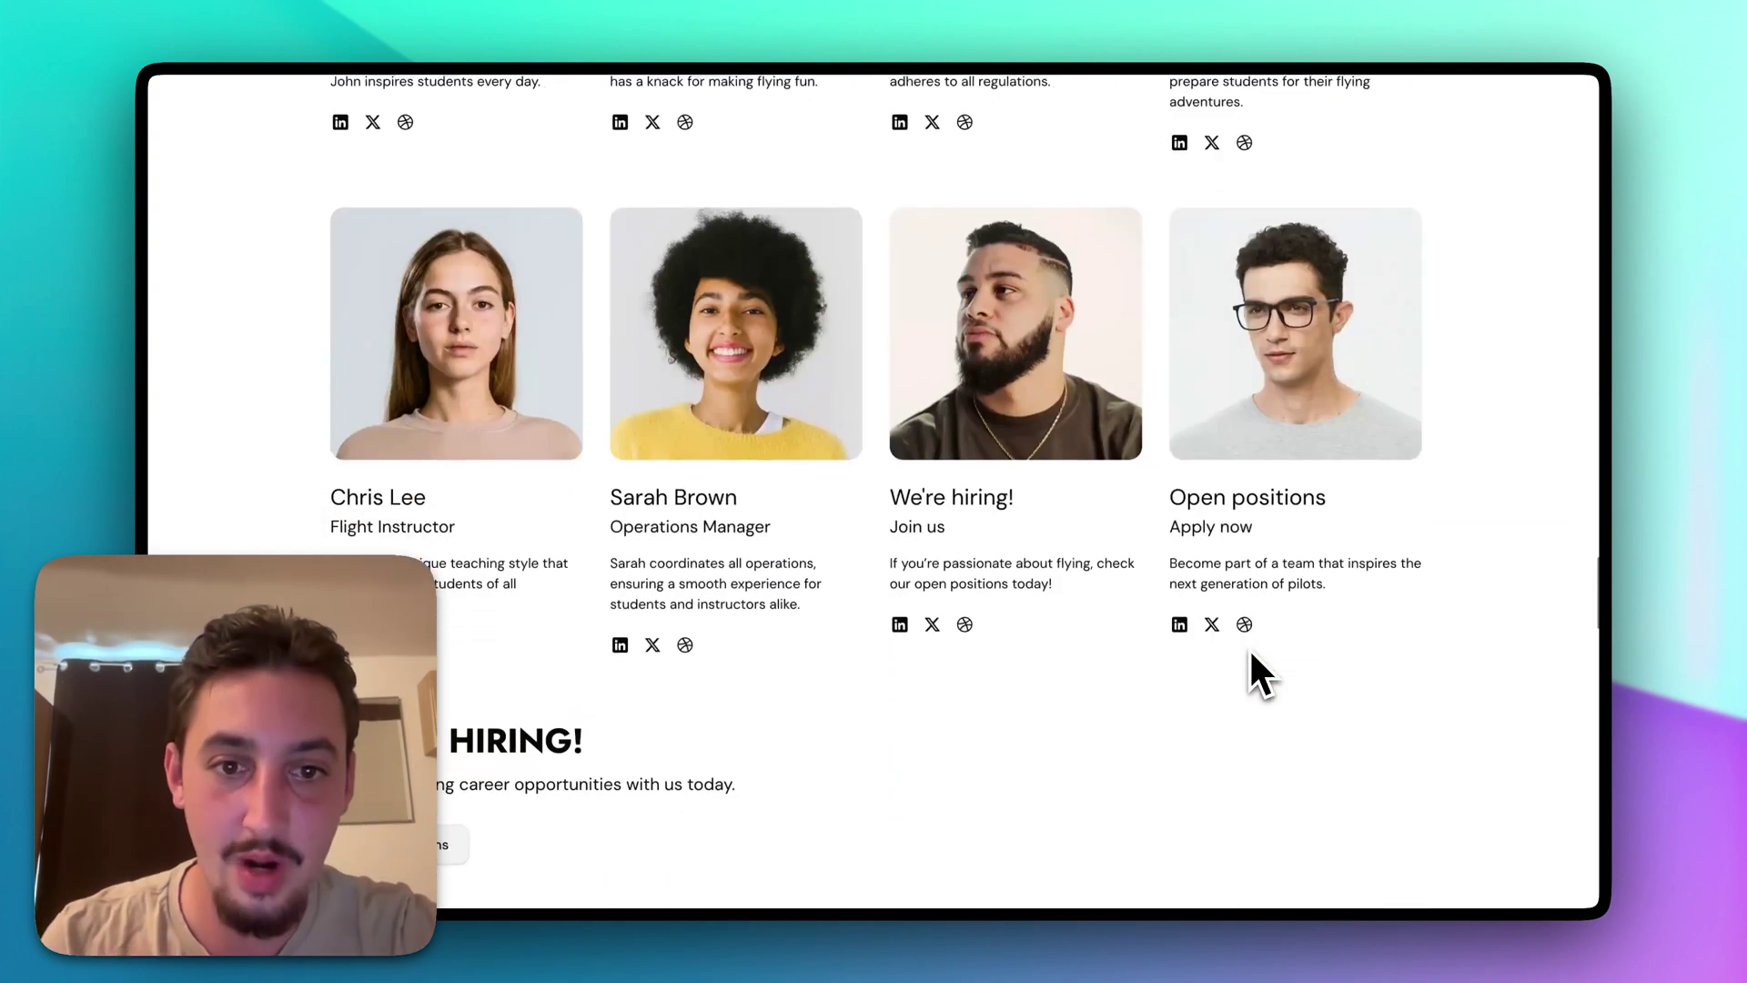
{"action": "scroll", "coordinate": [1250, 651], "scroll_direction": "down", "scroll_amount": 15}
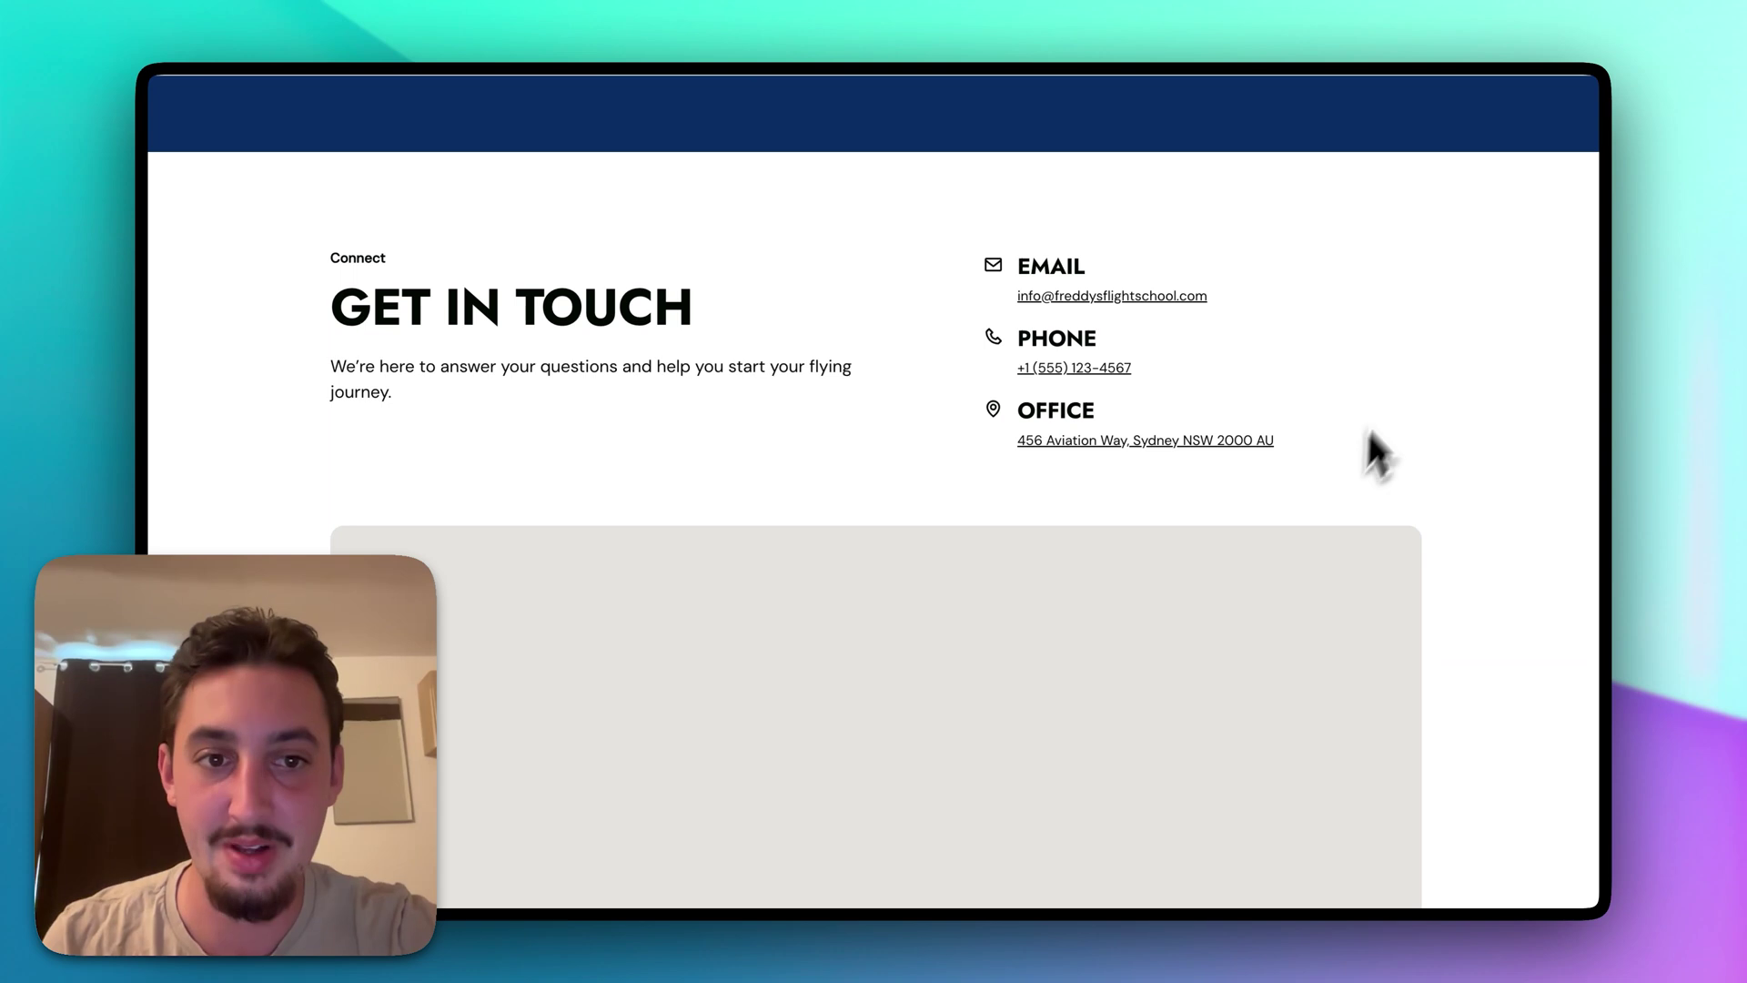
{"action": "scroll", "coordinate": [1368, 430], "scroll_direction": "down", "scroll_amount": 5}
- Back in the Designer, expand page-wrapper and main-wrapper in the Navigator
{"action": "left_click", "coordinate": [847, 27]}
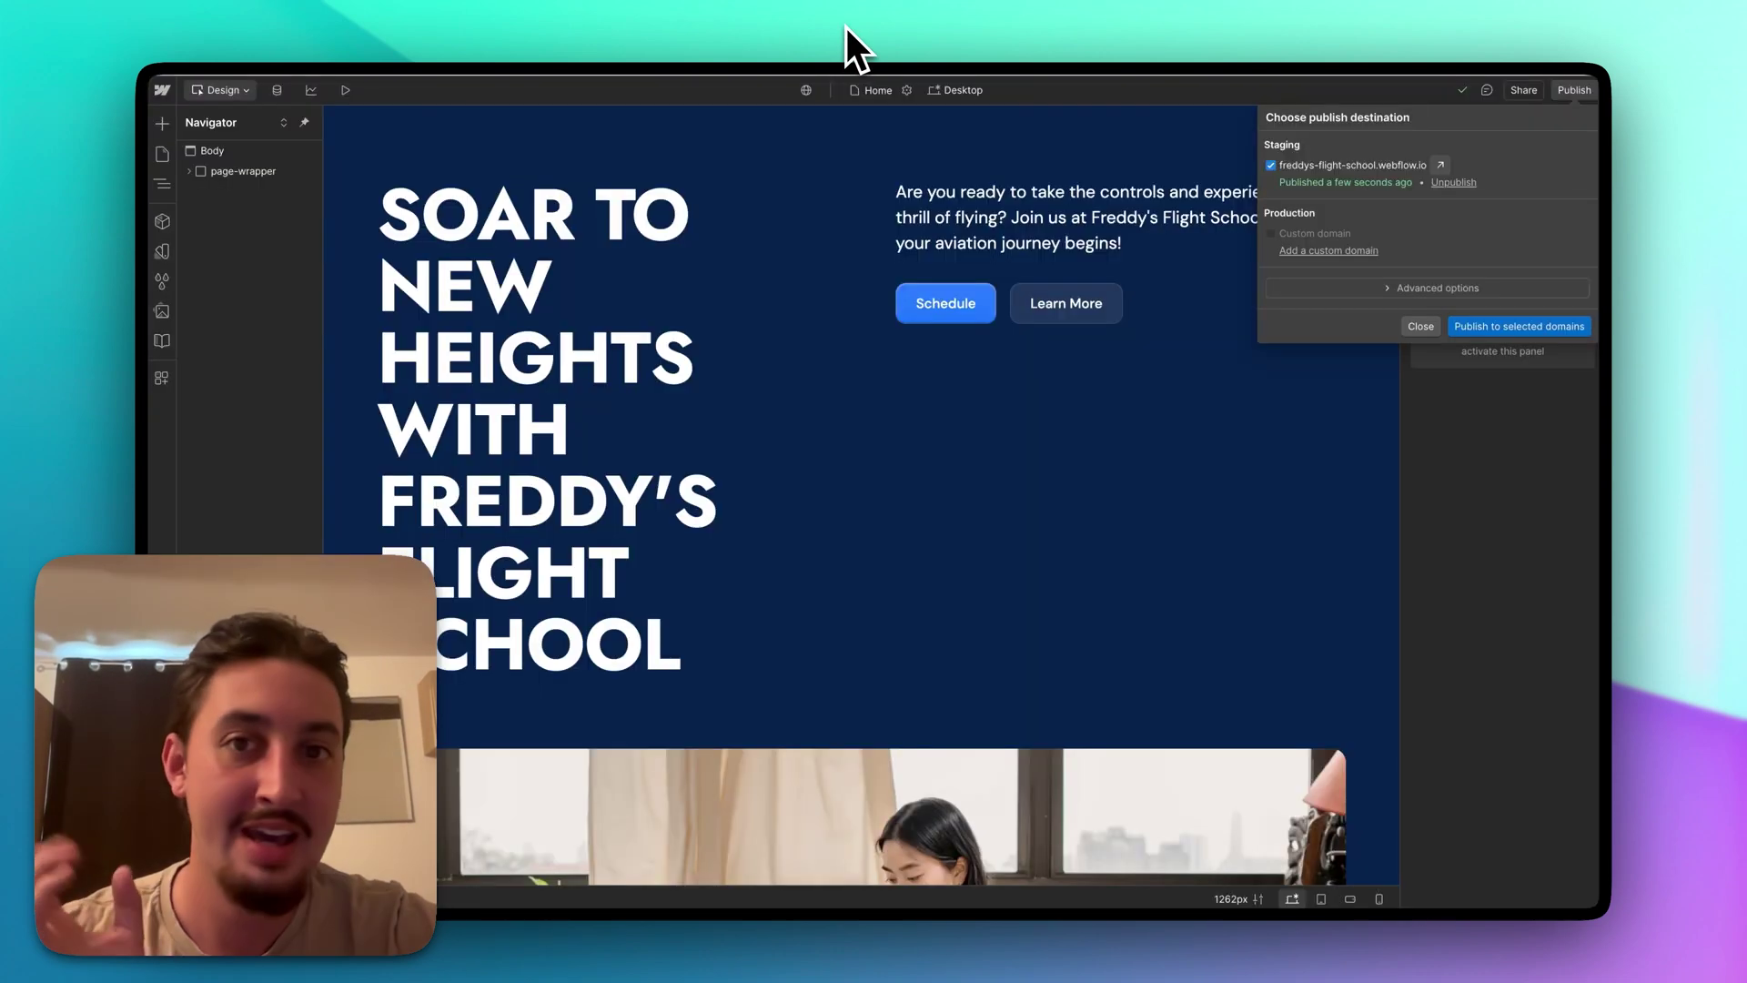
{"action": "left_click", "coordinate": [1078, 96]}
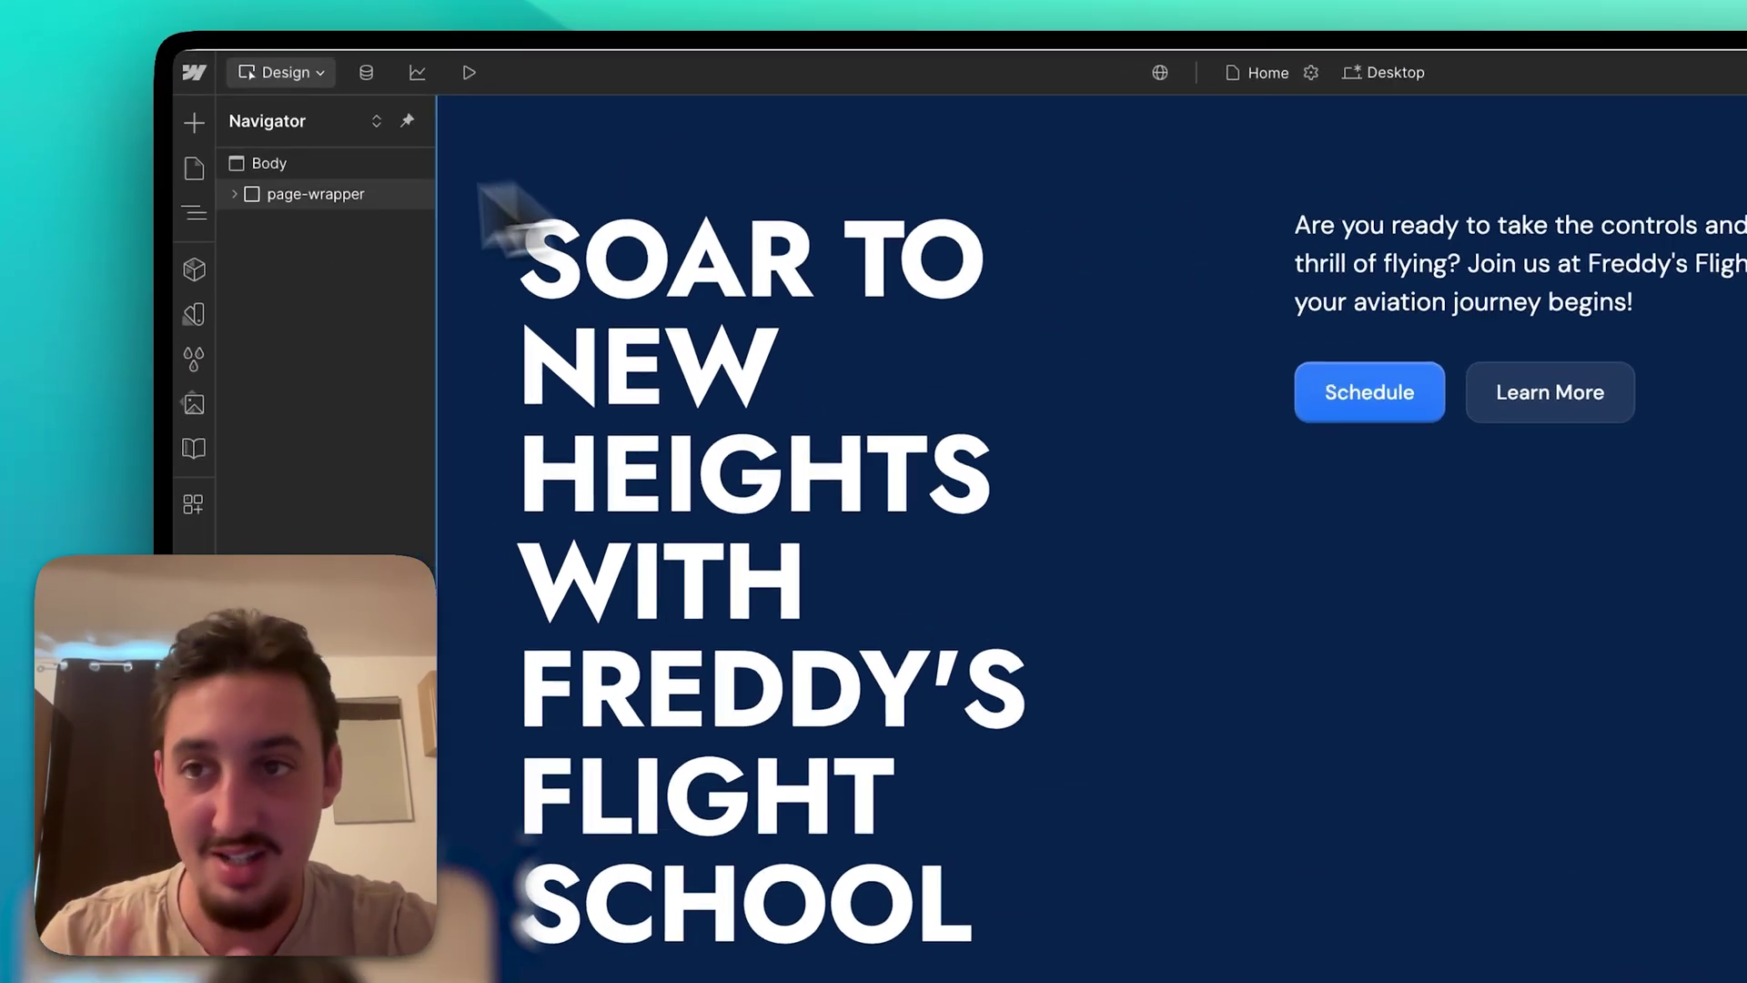
{"action": "left_click", "coordinate": [190, 171]}
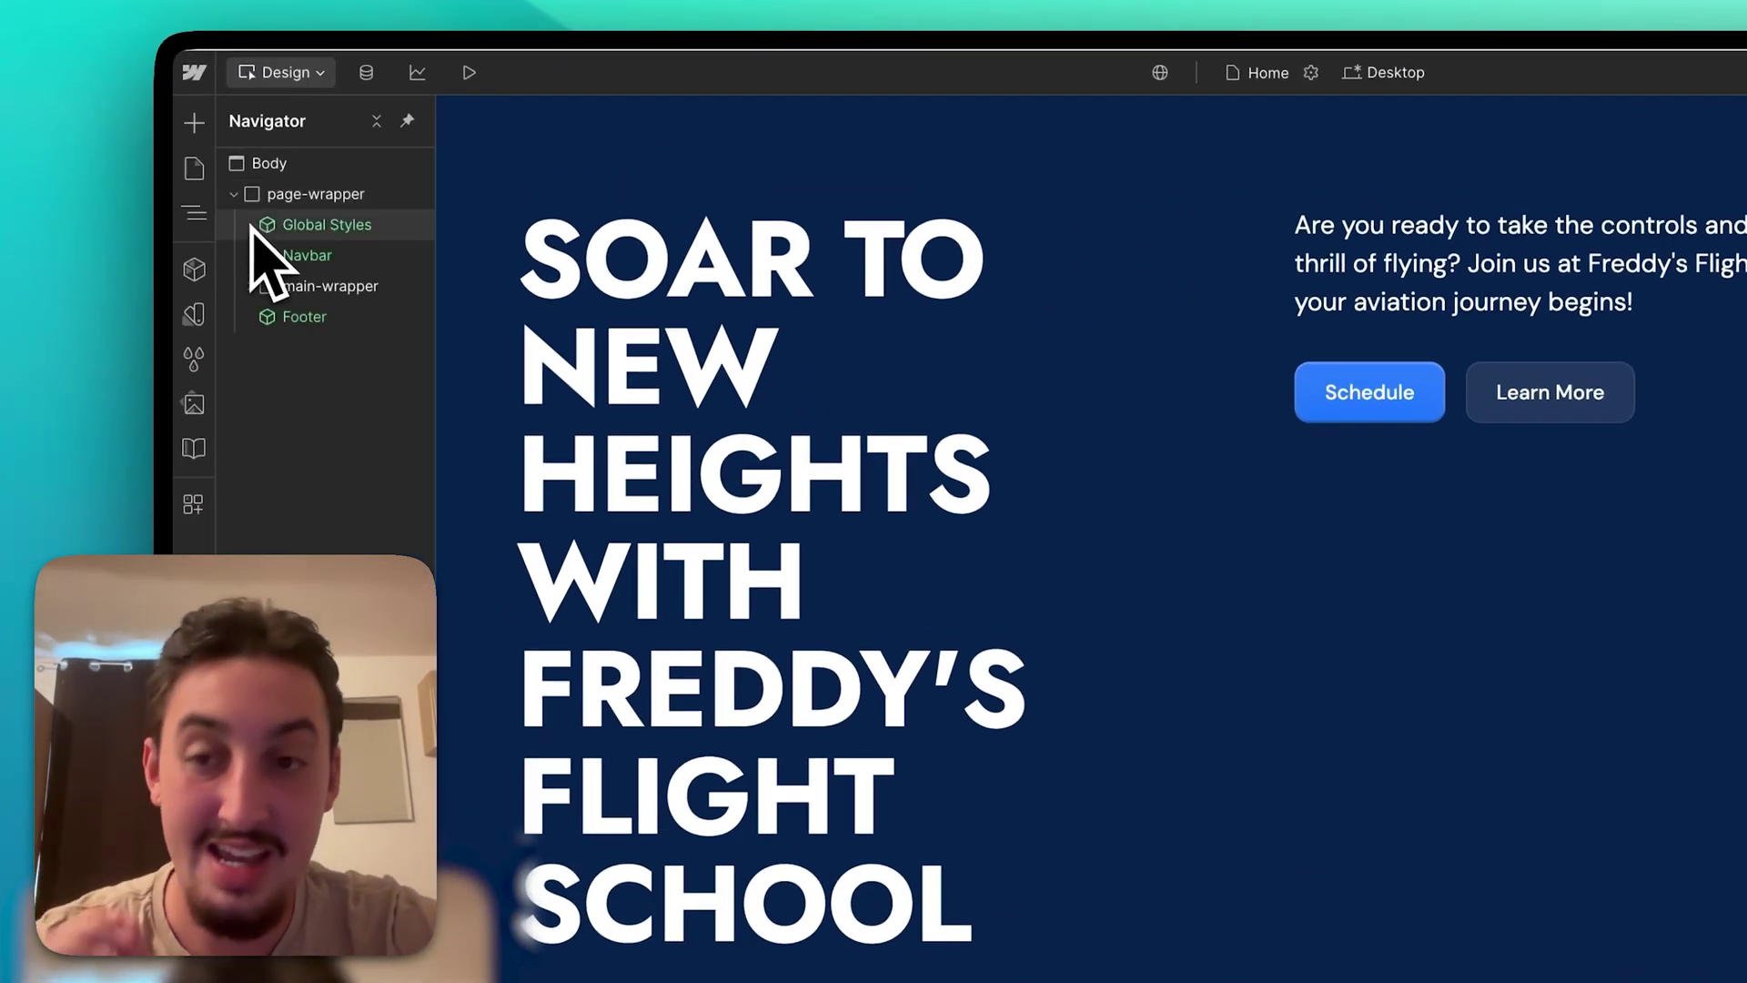
{"action": "left_click", "coordinate": [251, 286]}
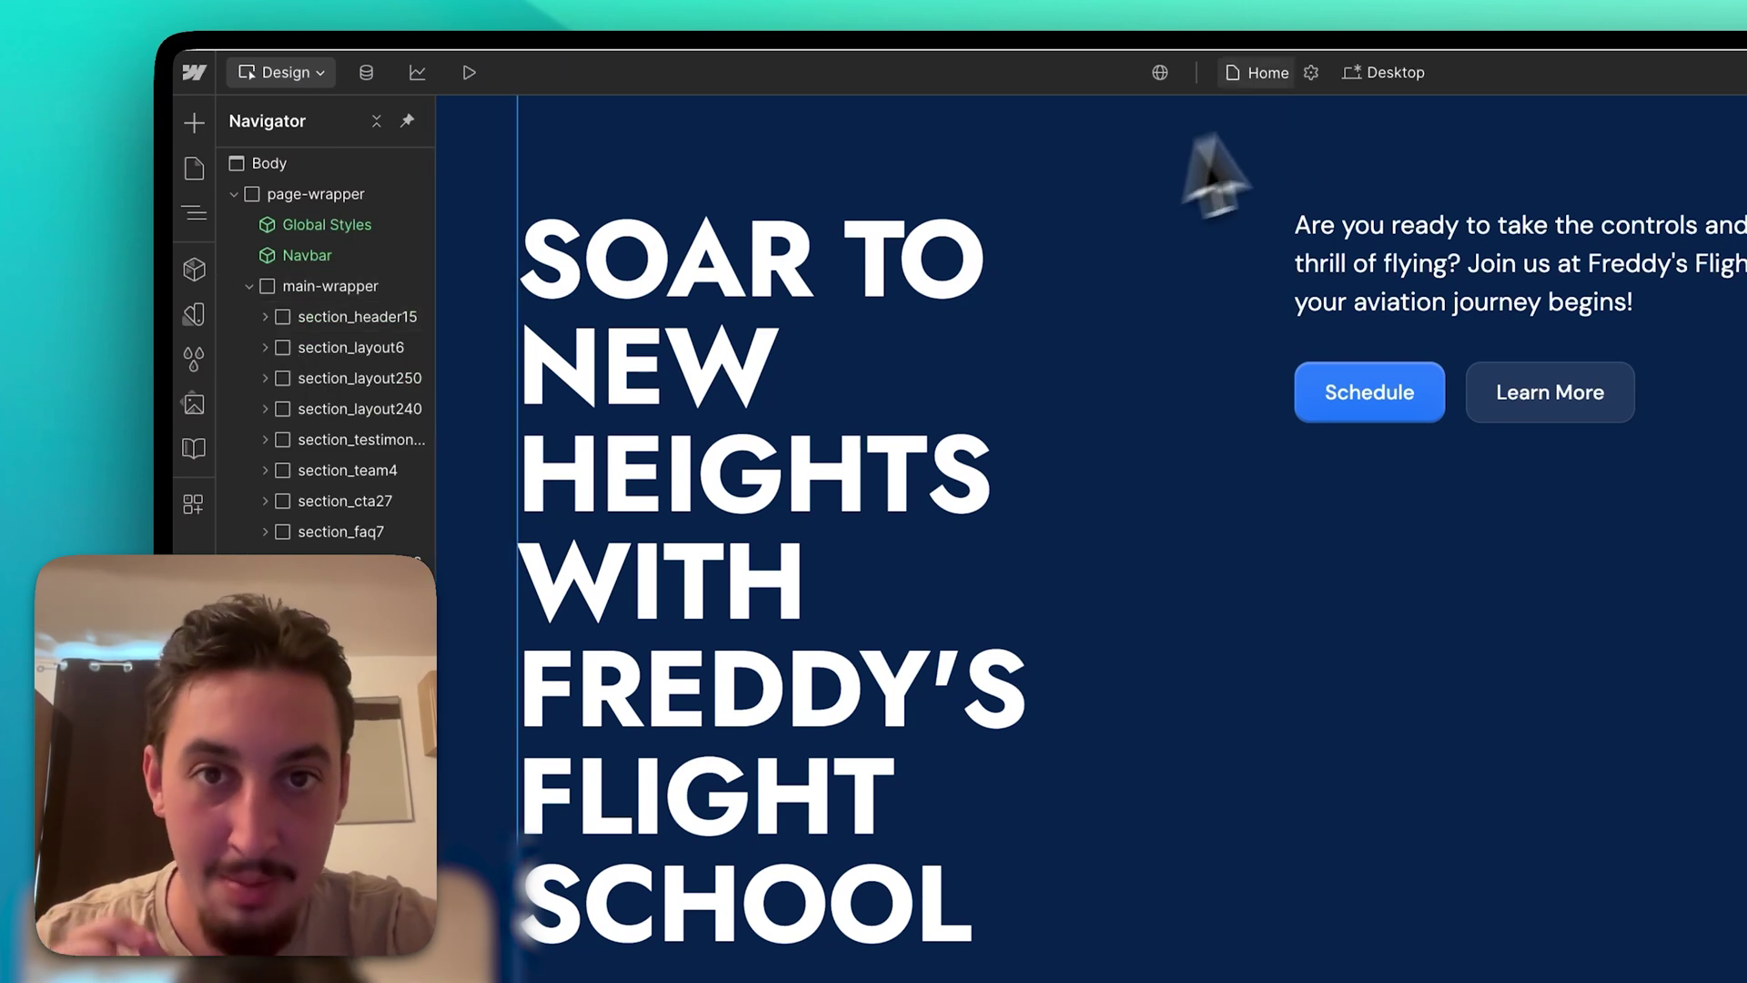
- Preview the Home page at the Tablet, Mobile (L) and 320px Mobile breakpoints
{"action": "left_click", "coordinate": [1360, 74]}
{"action": "left_click", "coordinate": [1410, 151]}
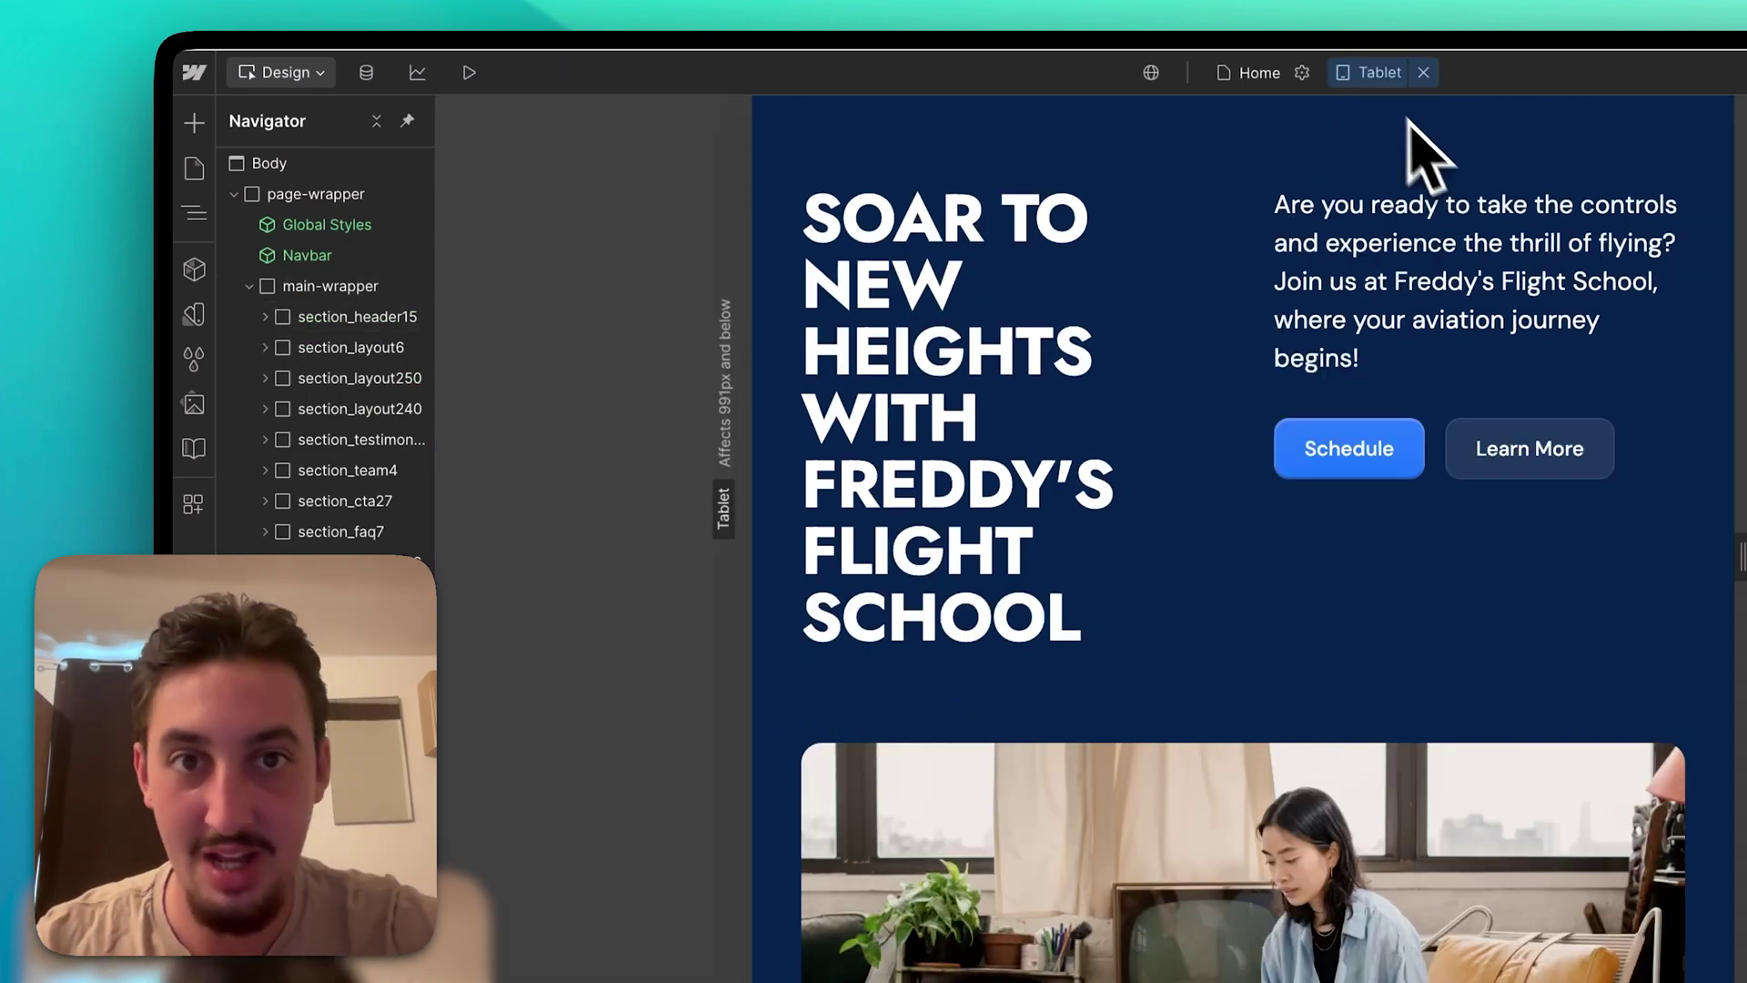
{"action": "left_click", "coordinate": [1373, 74]}
{"action": "left_click", "coordinate": [1411, 177]}
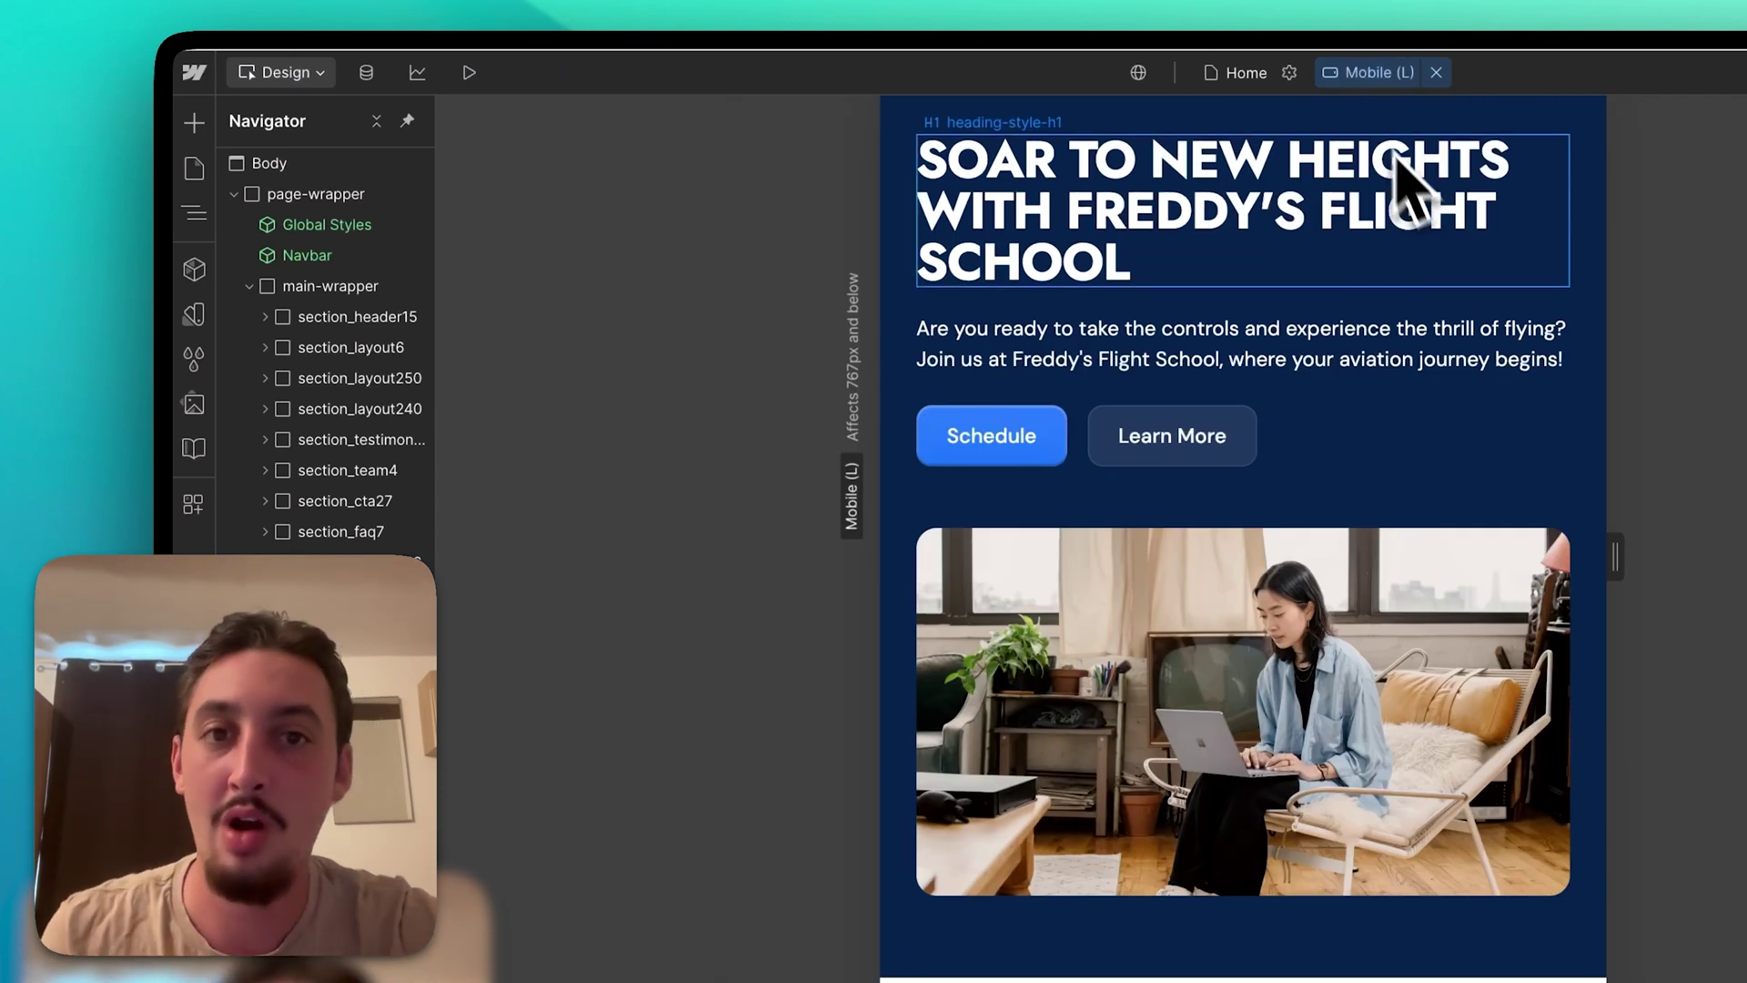
{"action": "left_click", "coordinate": [1376, 73]}
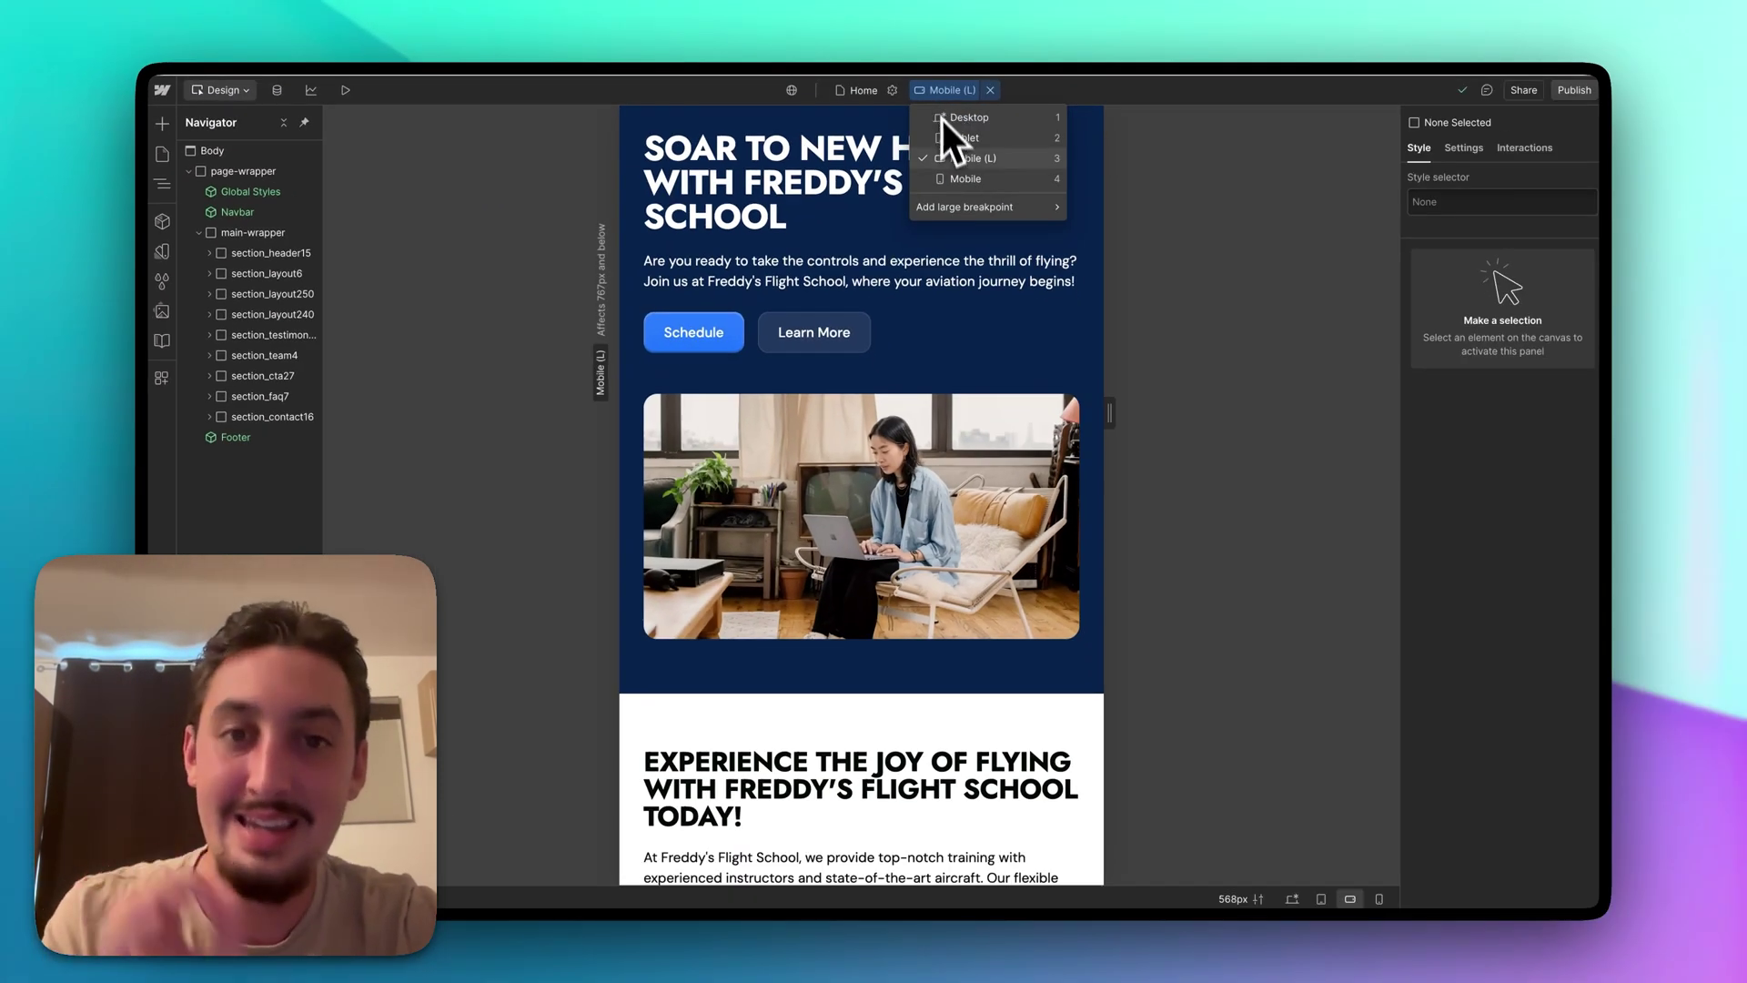
{"action": "left_click", "coordinate": [949, 181]}
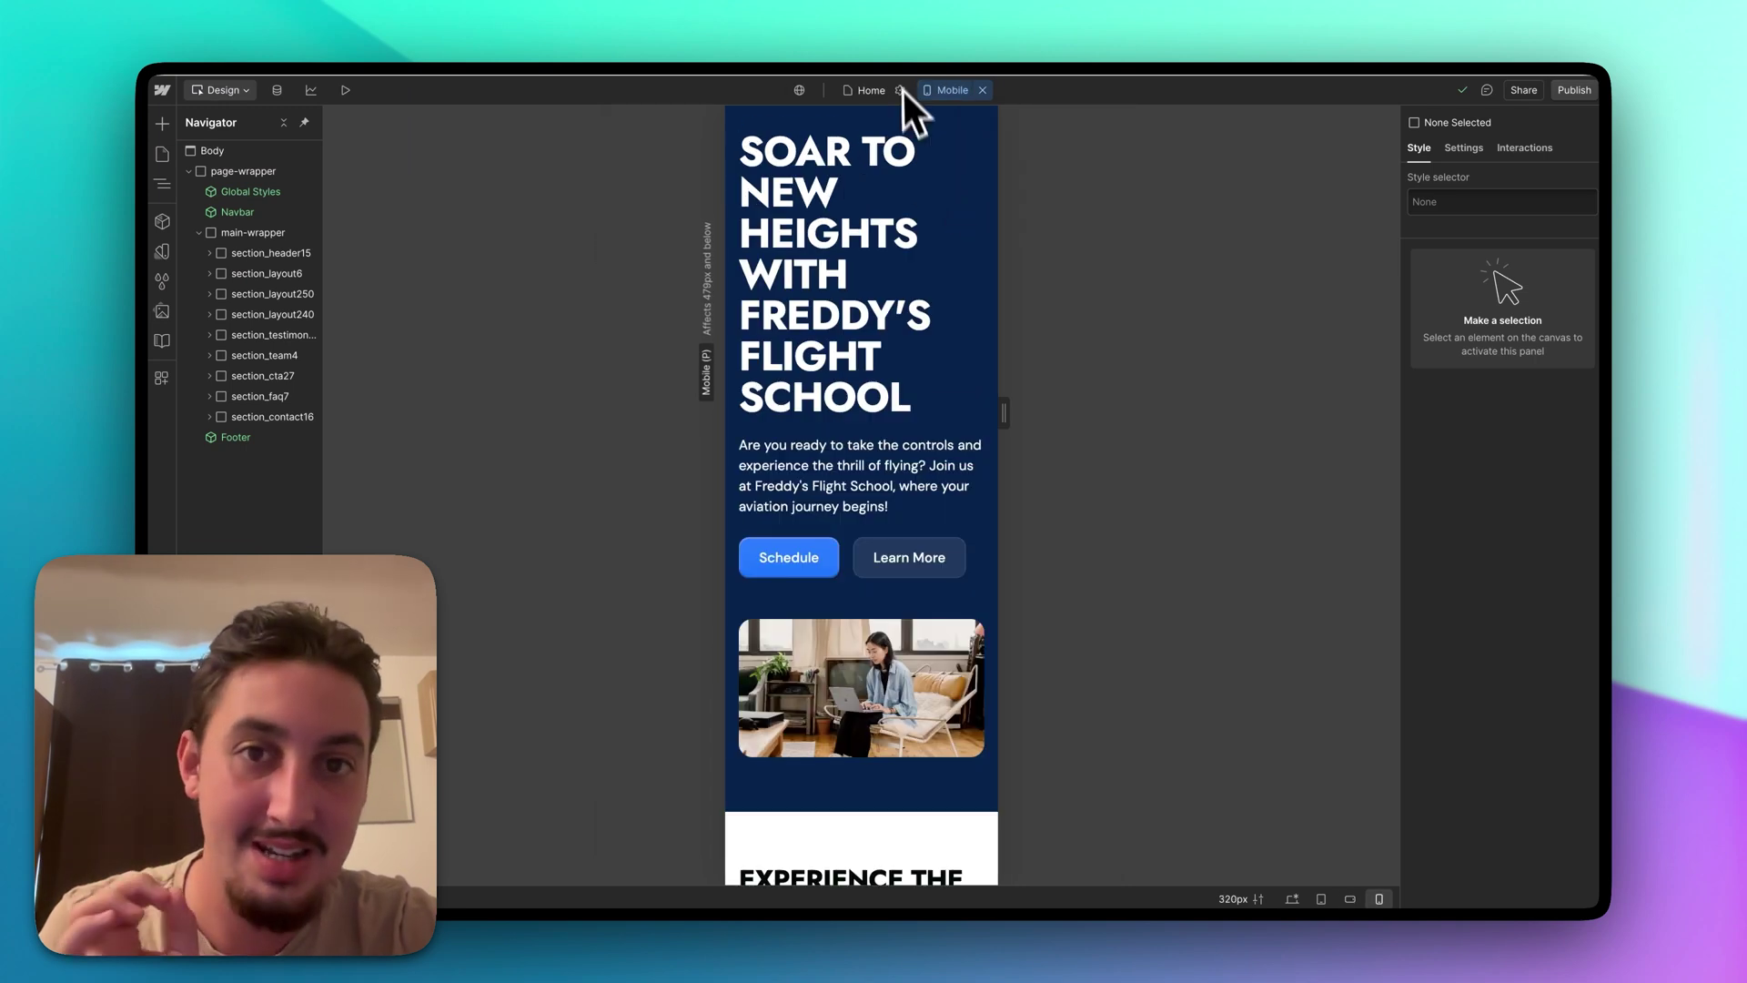
{"action": "left_click", "coordinate": [937, 90]}
- Switch the Home page preview from the 320px Mobile view back to the Desktop breakpoint
{"action": "left_click", "coordinate": [944, 118]}
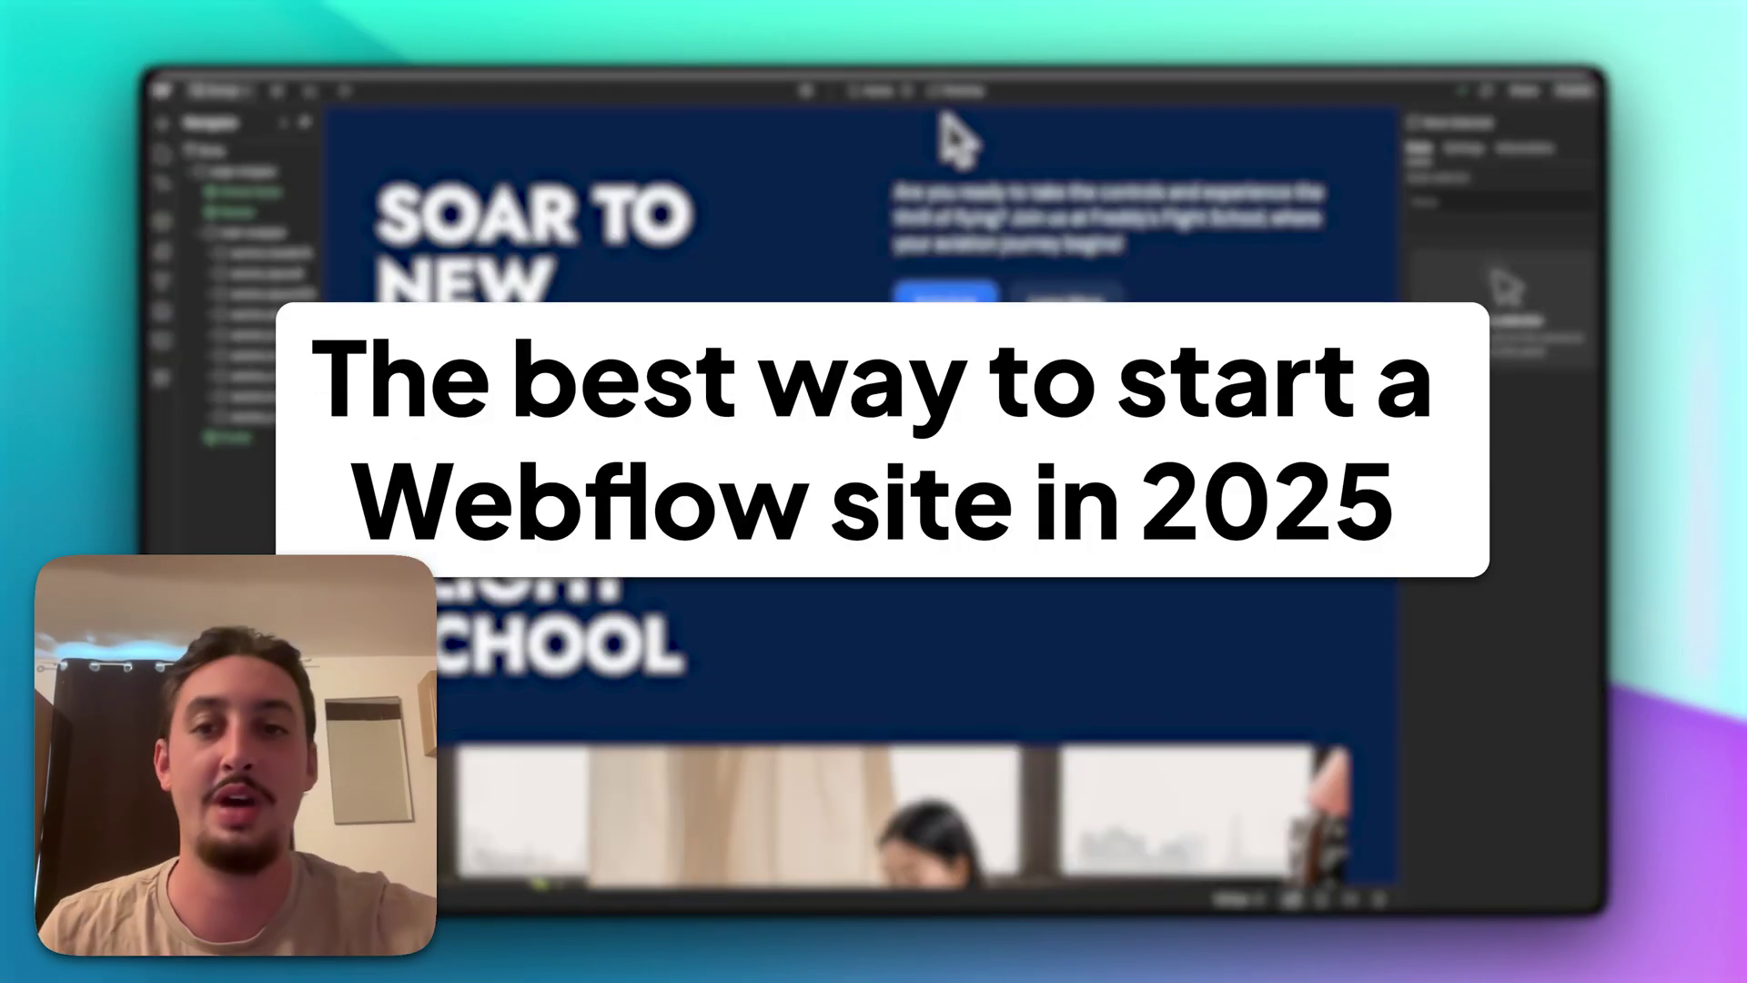